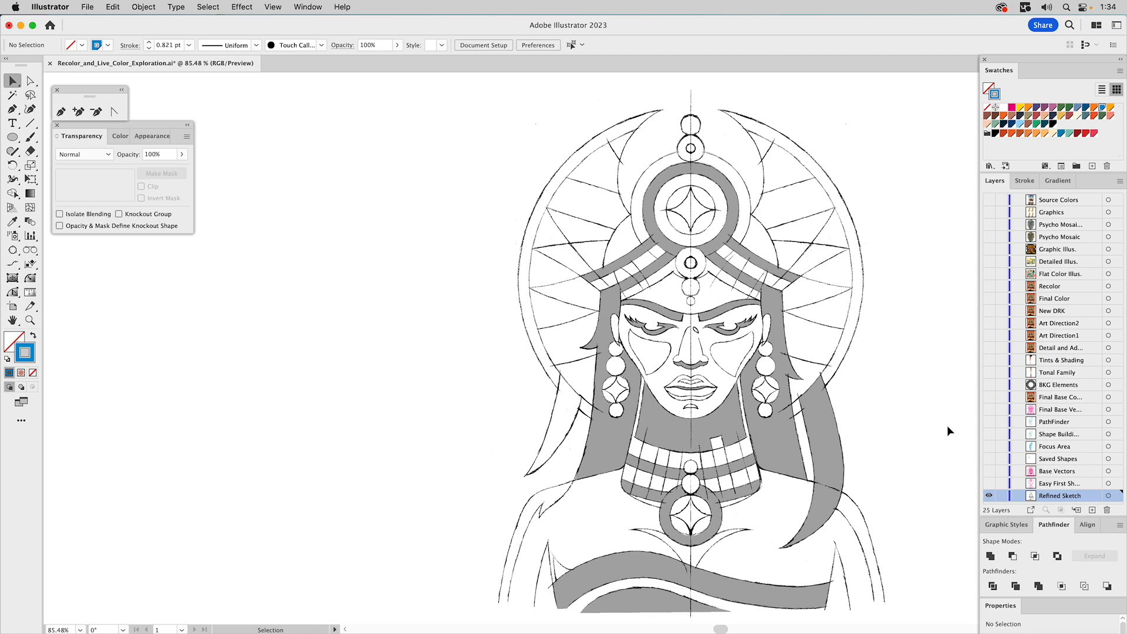
Set the linked sketch image's opacity to 15% and lock the Refined Sketch layer
{"action": "left_click", "coordinate": [828, 390]}
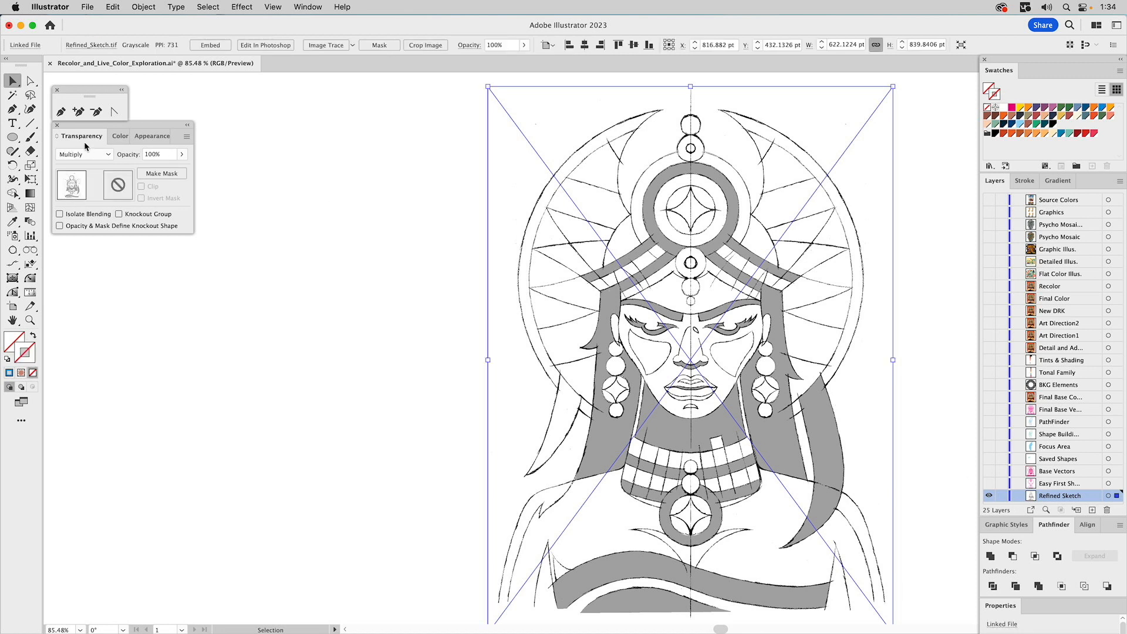
{"action": "left_click", "coordinate": [154, 154]}
{"action": "type", "text": "15"}
{"action": "key", "text": "Return"}
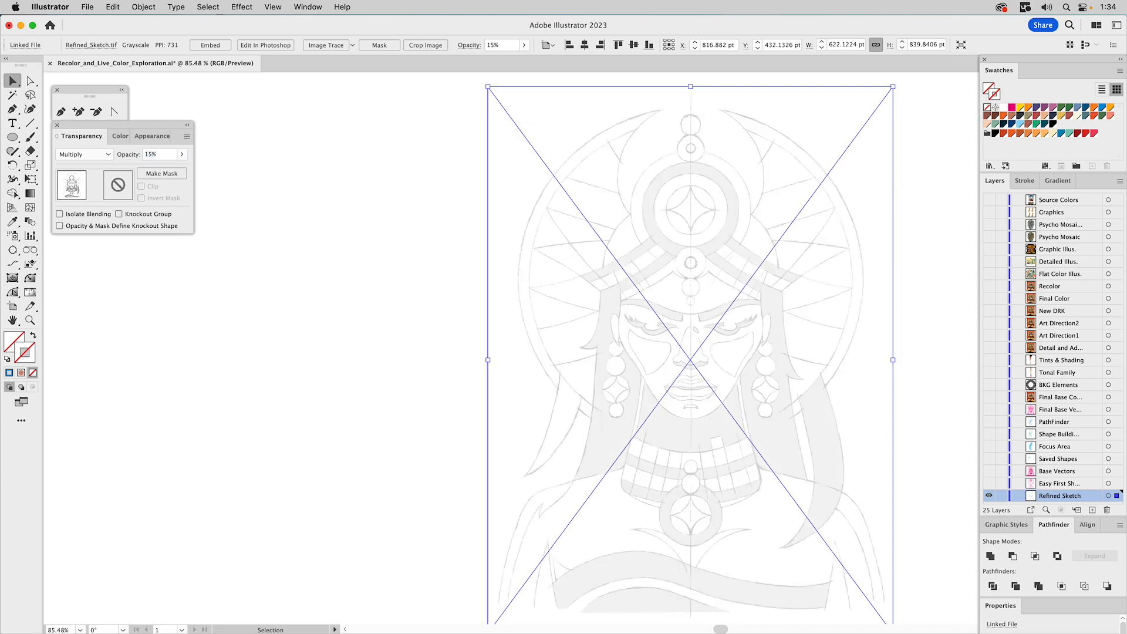
{"action": "left_click", "coordinate": [1001, 495]}
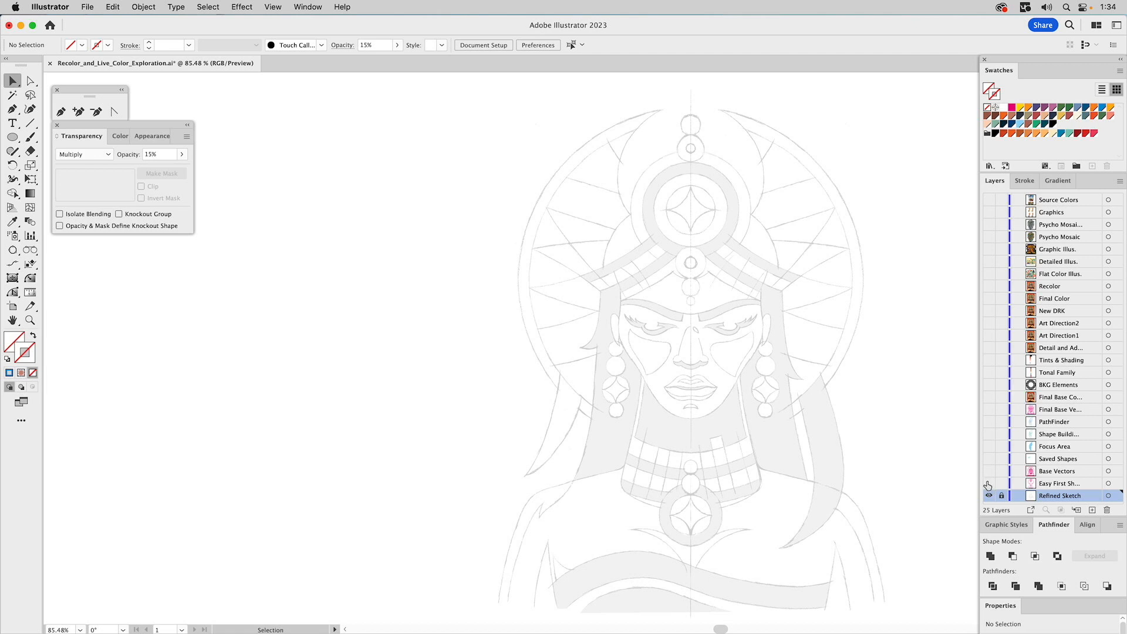
Show the Easy First Shapes layer and make it the active layer
{"action": "left_click", "coordinate": [988, 483]}
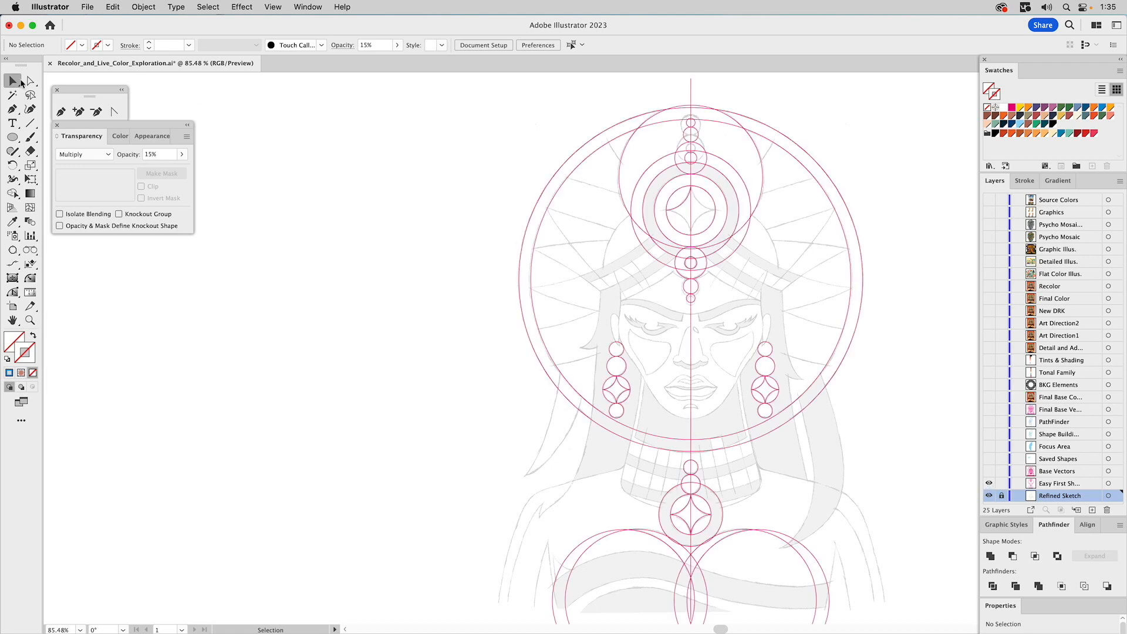
{"action": "left_click_drag", "start_coordinate": [21, 143], "coordinate": [68, 150]}
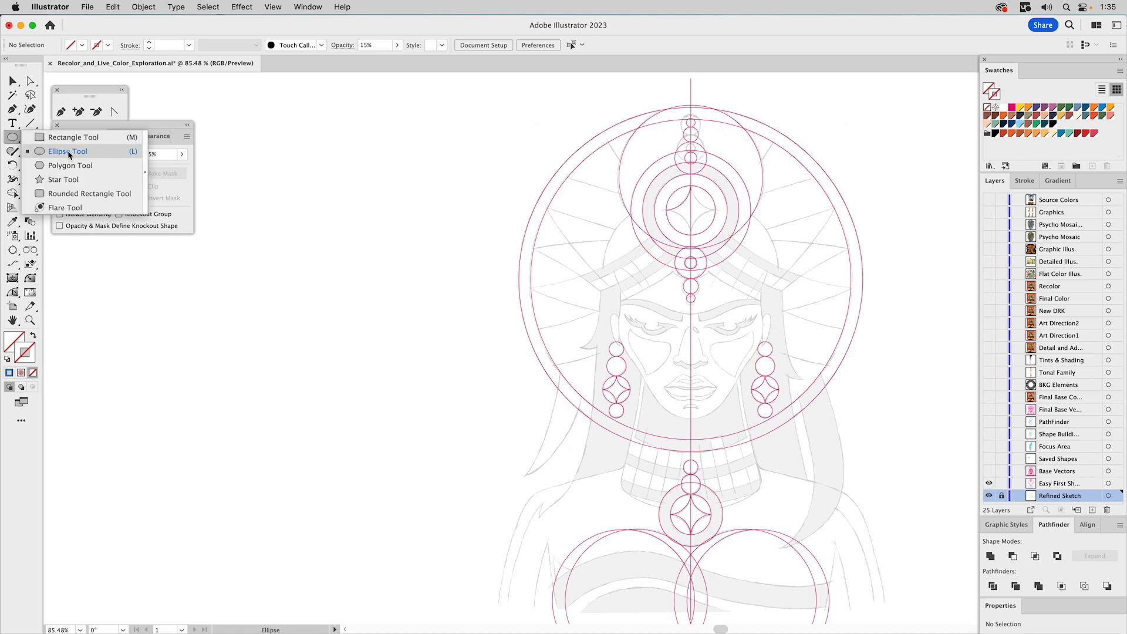
{"action": "left_click", "coordinate": [299, 172], "text": "super"}
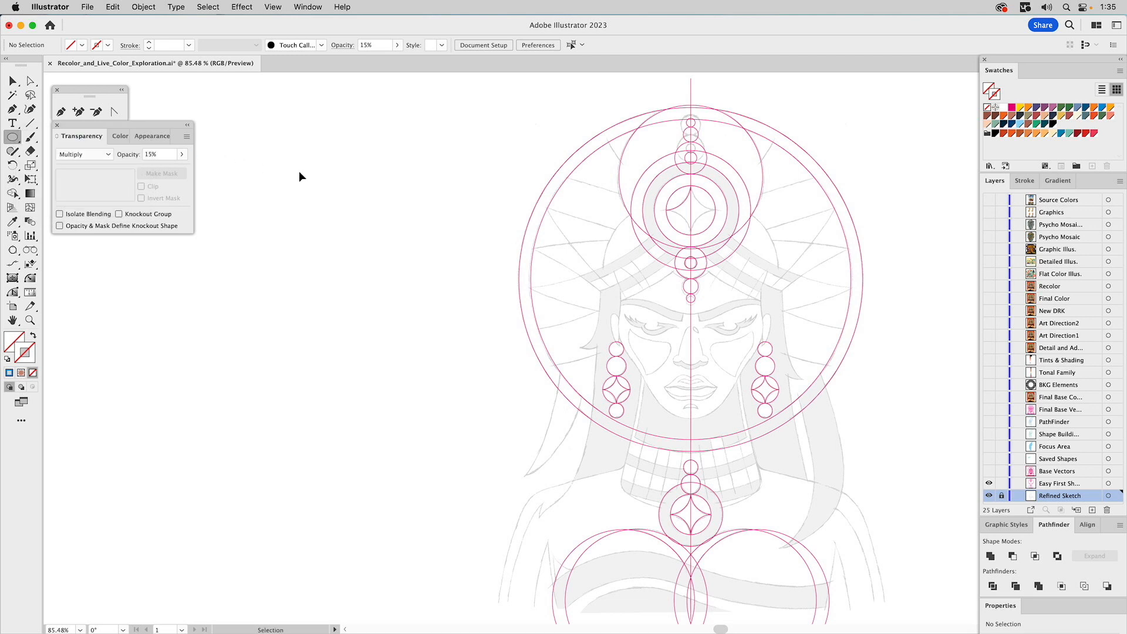
{"action": "key", "text": "v"}
{"action": "left_click", "coordinate": [1045, 484]}
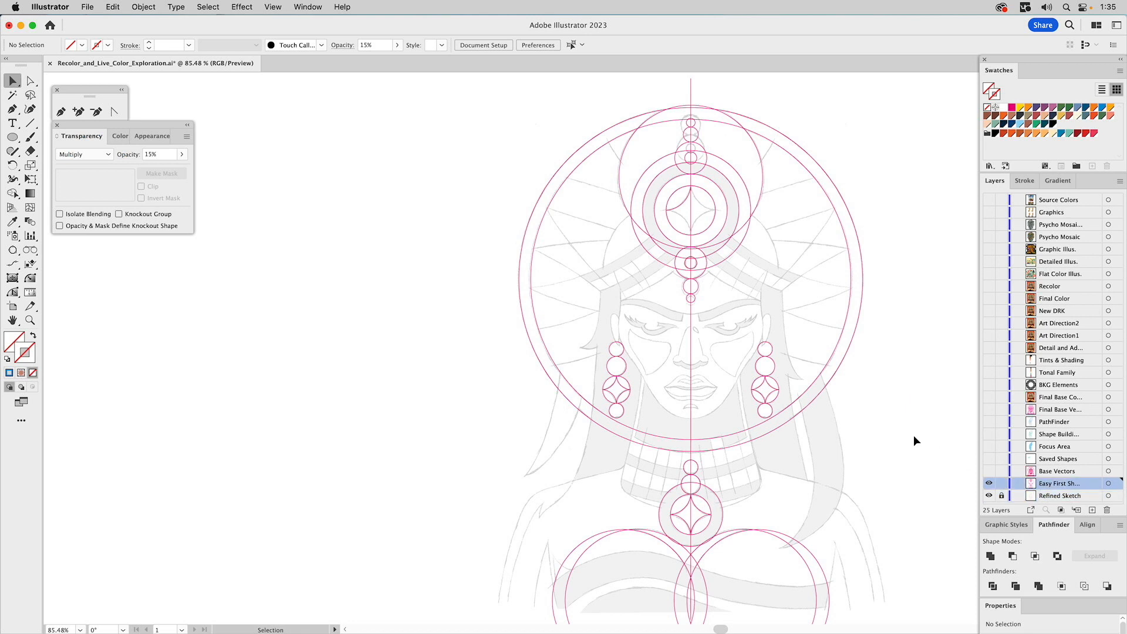
Reflect a copy of the star's curved segment inside the headdress circle across the vertical centre line
{"action": "key", "text": "z"}
{"action": "left_click_drag", "start_coordinate": [633, 161], "coordinate": [751, 285]}
{"action": "key", "text": "super"}
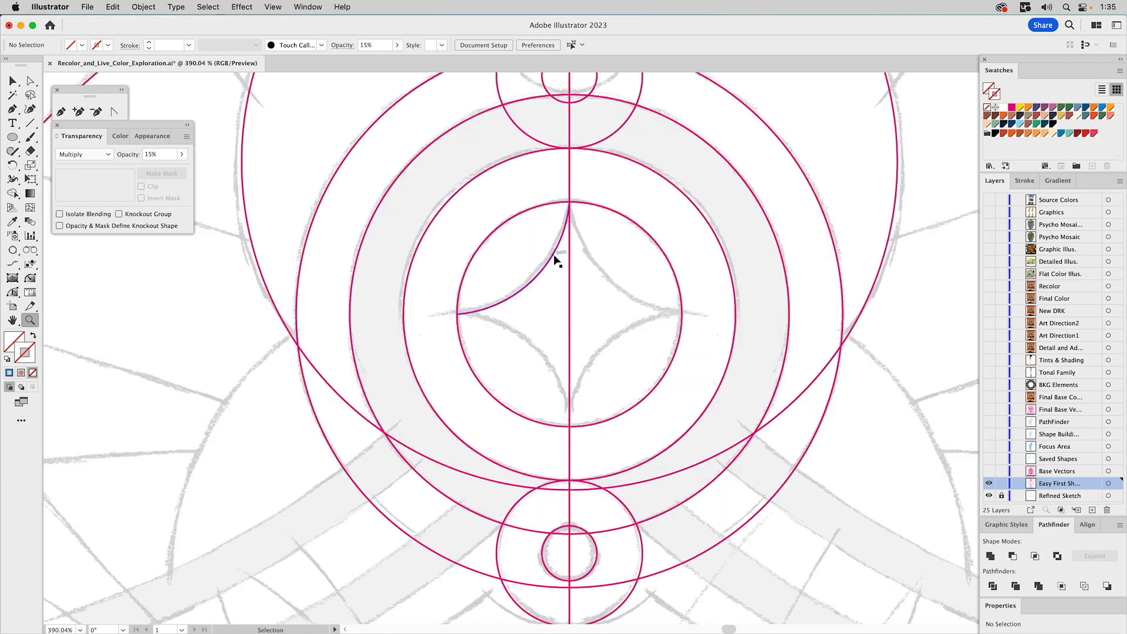
{"action": "left_click", "coordinate": [556, 260], "text": "super"}
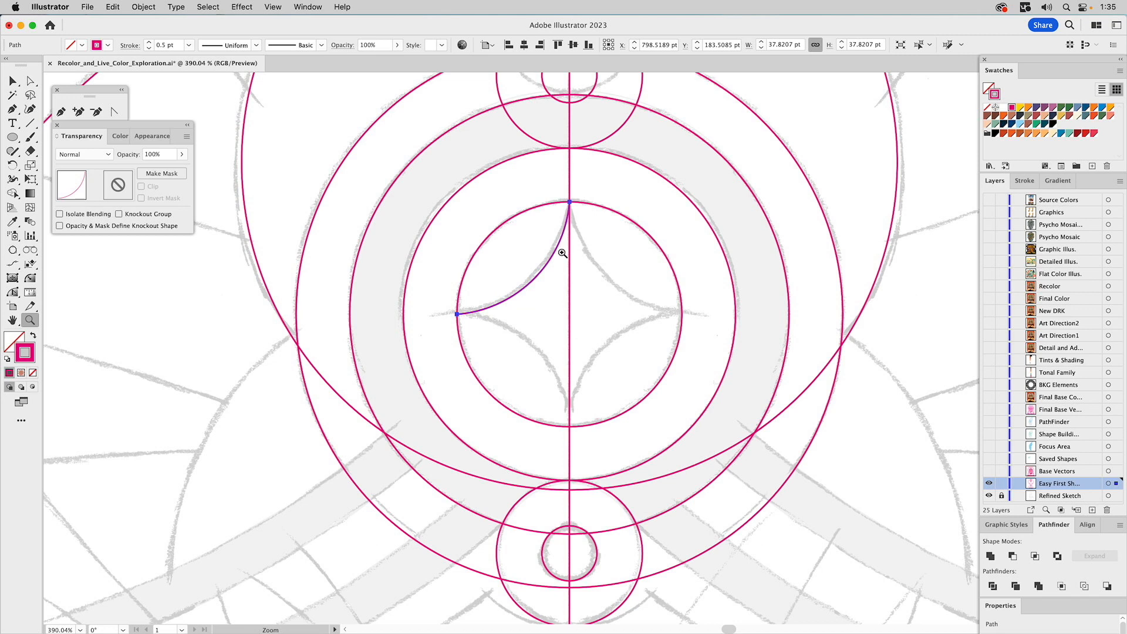
{"action": "left_click", "coordinate": [13, 166]}
{"action": "left_click_drag", "start_coordinate": [13, 165], "coordinate": [53, 182]}
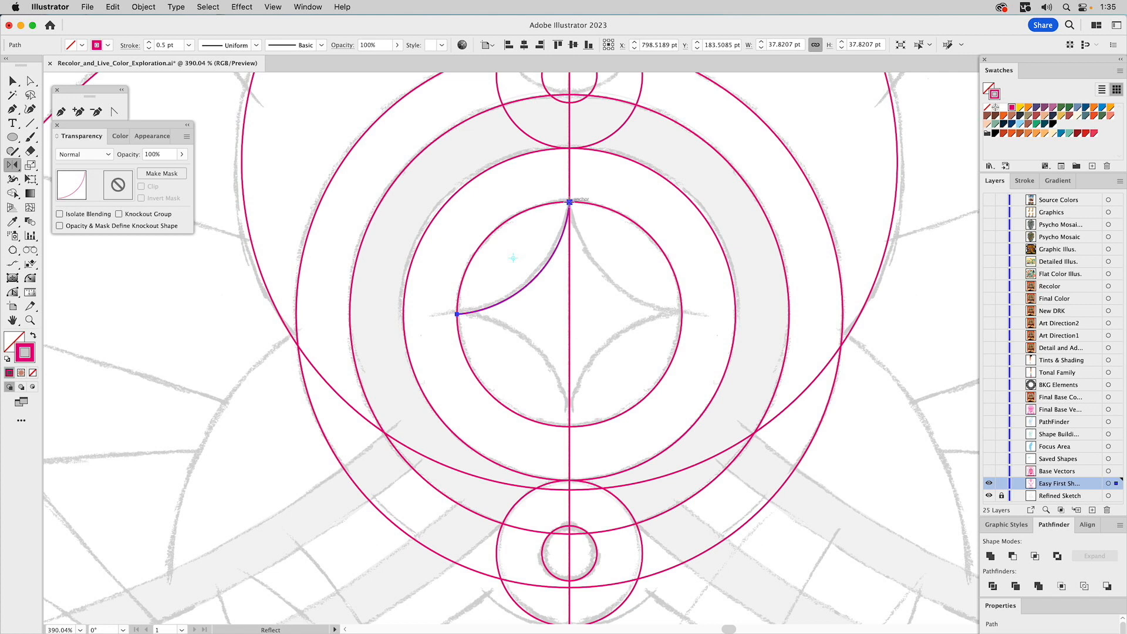
{"action": "left_click", "coordinate": [569, 202]}
{"action": "left_click_drag", "start_coordinate": [571, 219], "coordinate": [572, 253]}
{"action": "key", "text": "v"}
{"action": "left_click", "coordinate": [538, 281], "text": "shift"}
{"action": "key", "text": "super+z"}
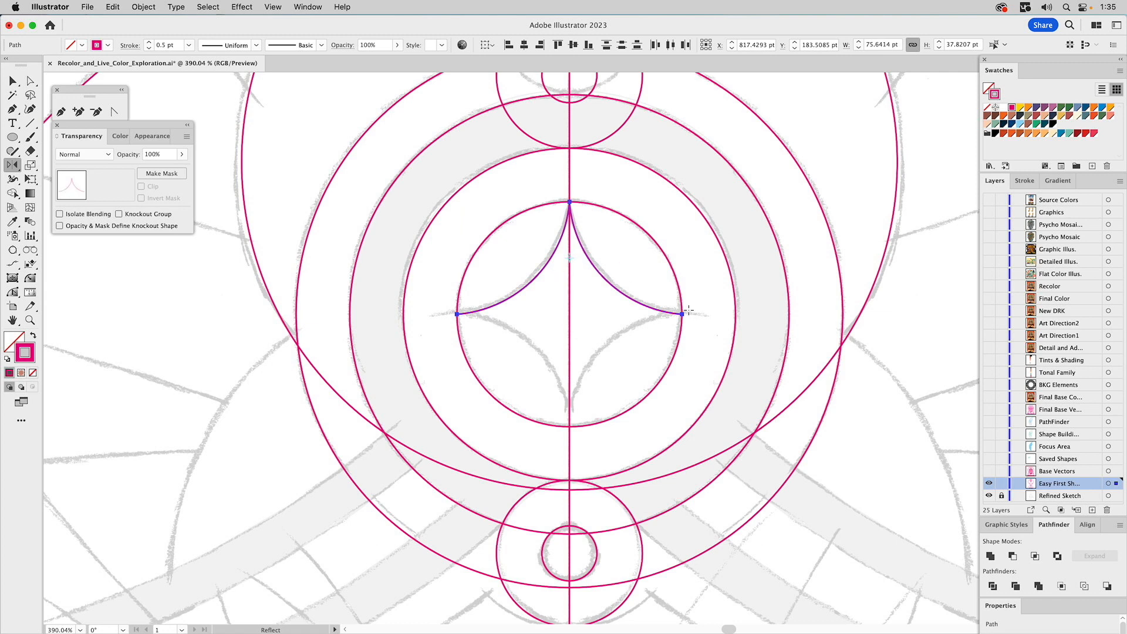
Reflect a copy of both upper arcs across the circle's horizontal centre to complete the four-pointed star, and deselect it
{"action": "left_click", "coordinate": [728, 308], "text": "alt+shift"}
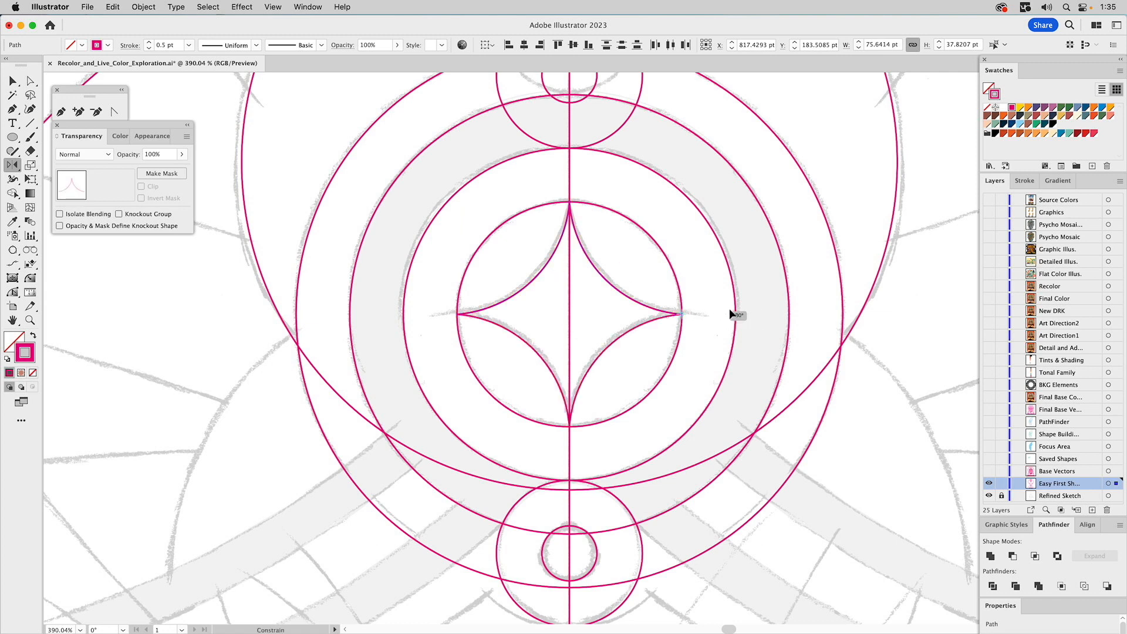
{"action": "key", "text": "super+shift+a"}
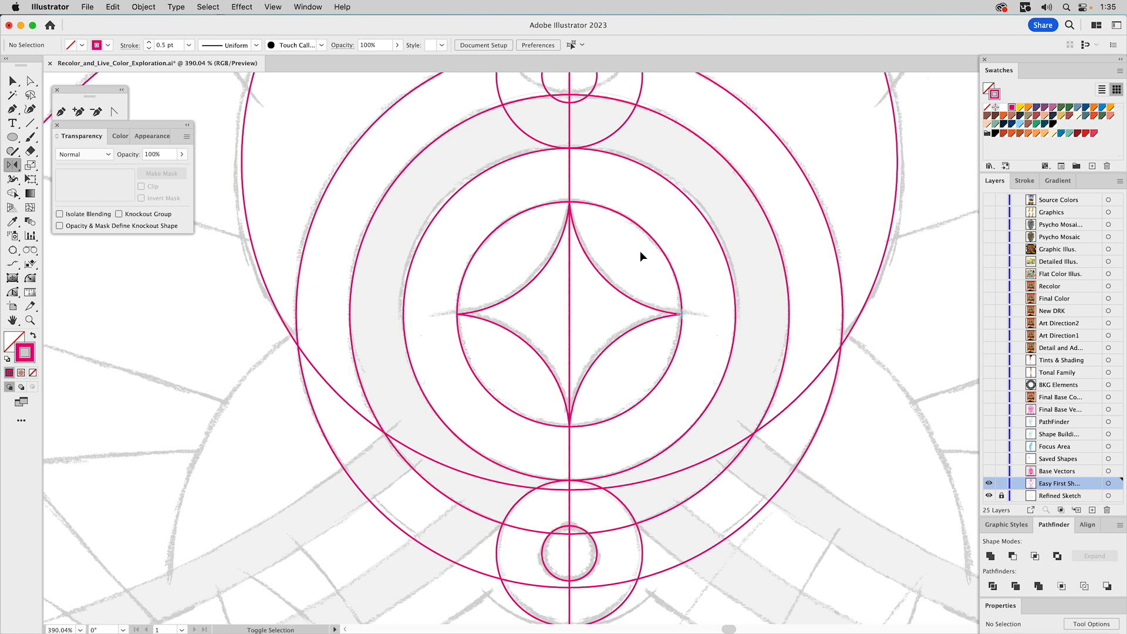
{"action": "key", "text": "super+0"}
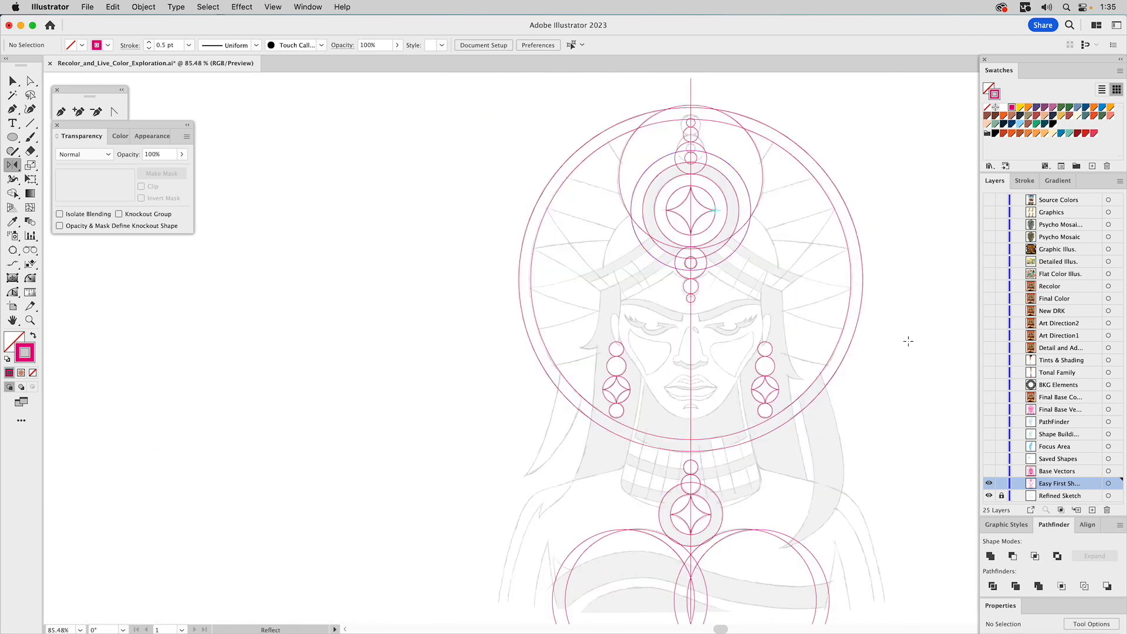
{"action": "key", "text": "v"}
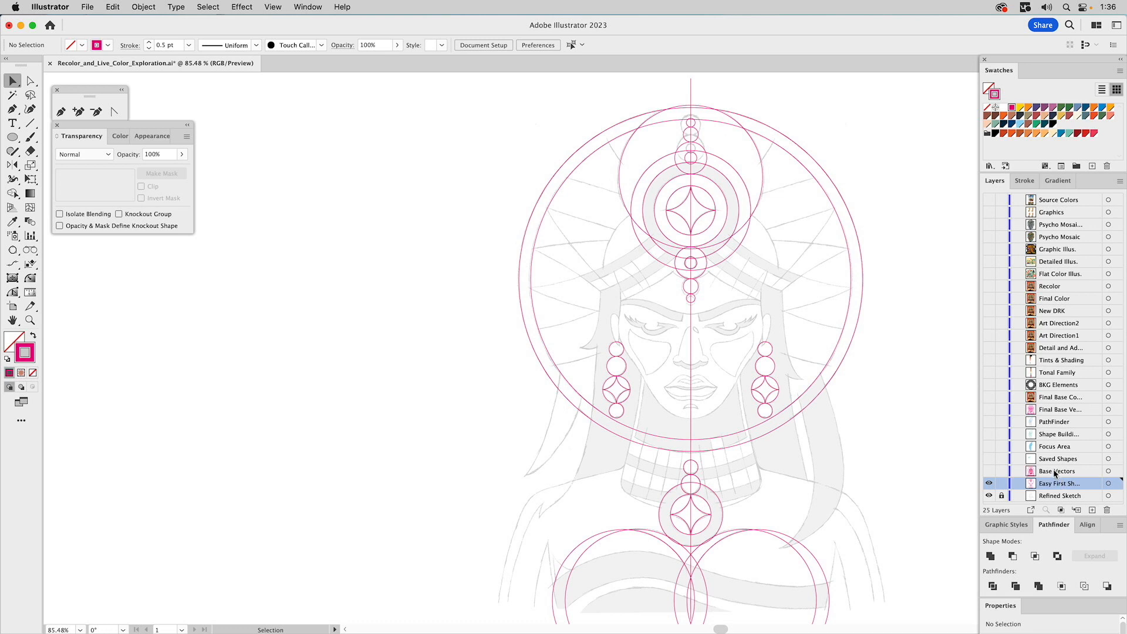
Hide the Easy First Shapes layer, then show the Base Vectors layer and make it active
{"action": "left_click", "coordinate": [989, 483]}
{"action": "left_click", "coordinate": [989, 471]}
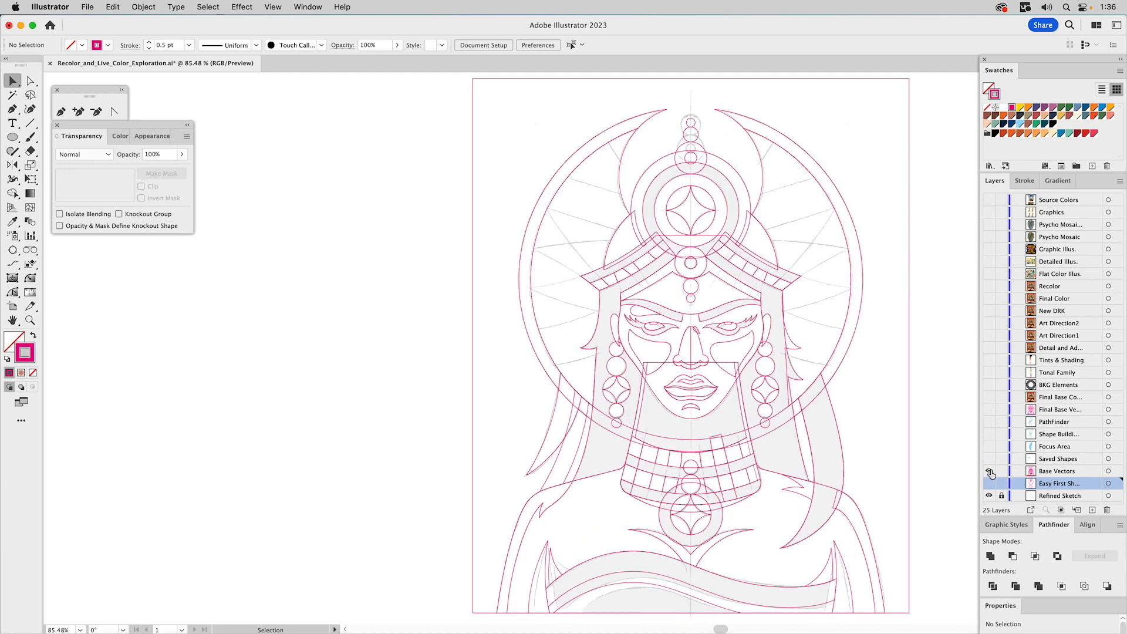
{"action": "left_click", "coordinate": [1046, 471]}
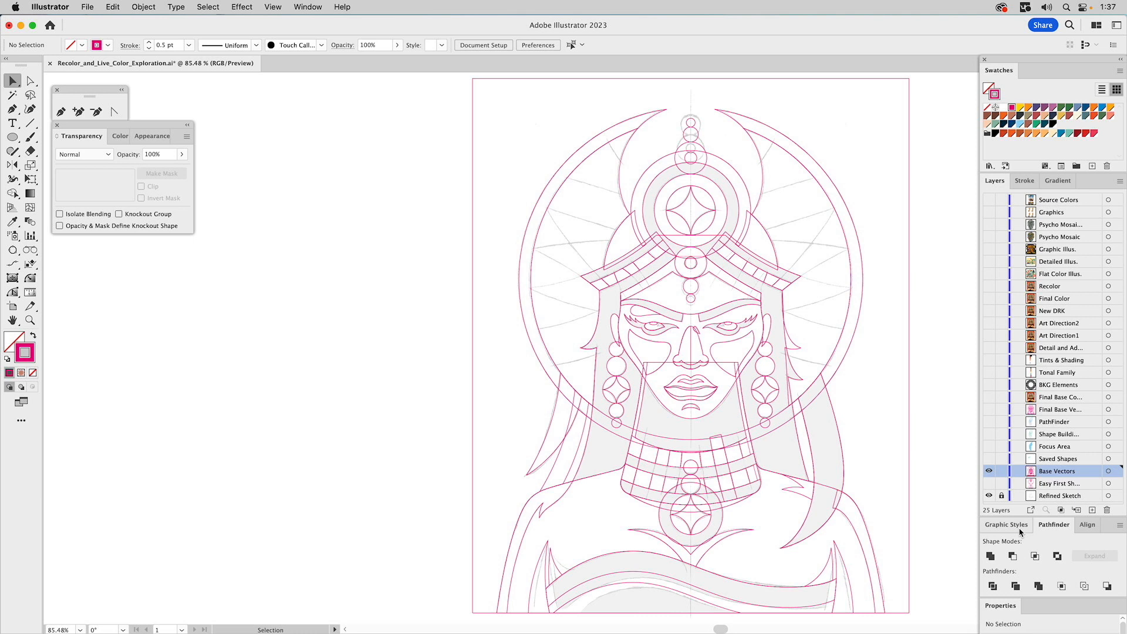
Examine the three green ray curves on the Saved Shapes layer, with the layer shown only for this inspection
{"action": "left_click", "coordinate": [988, 459]}
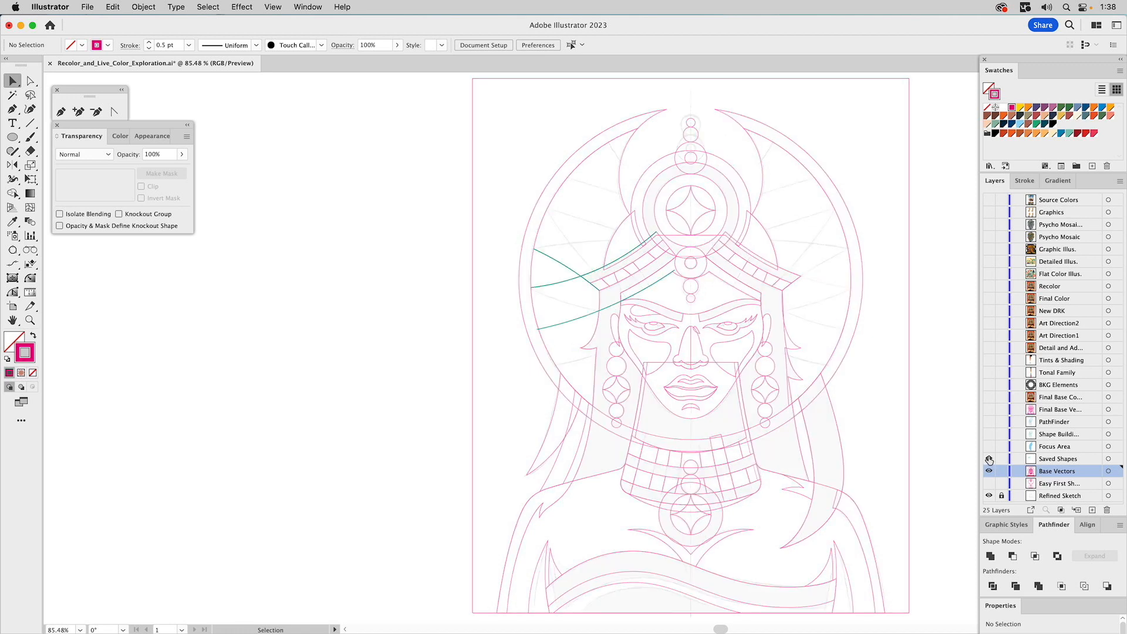
{"action": "left_click", "coordinate": [576, 272]}
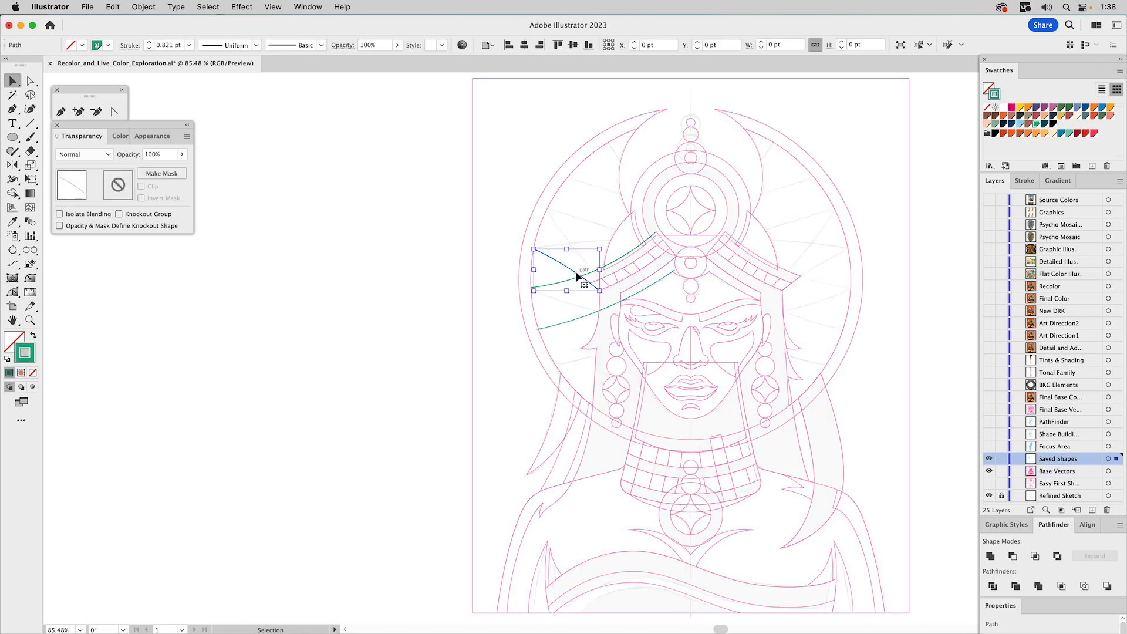
{"action": "left_click", "coordinate": [580, 319]}
{"action": "left_click_drag", "start_coordinate": [582, 315], "coordinate": [583, 321]}
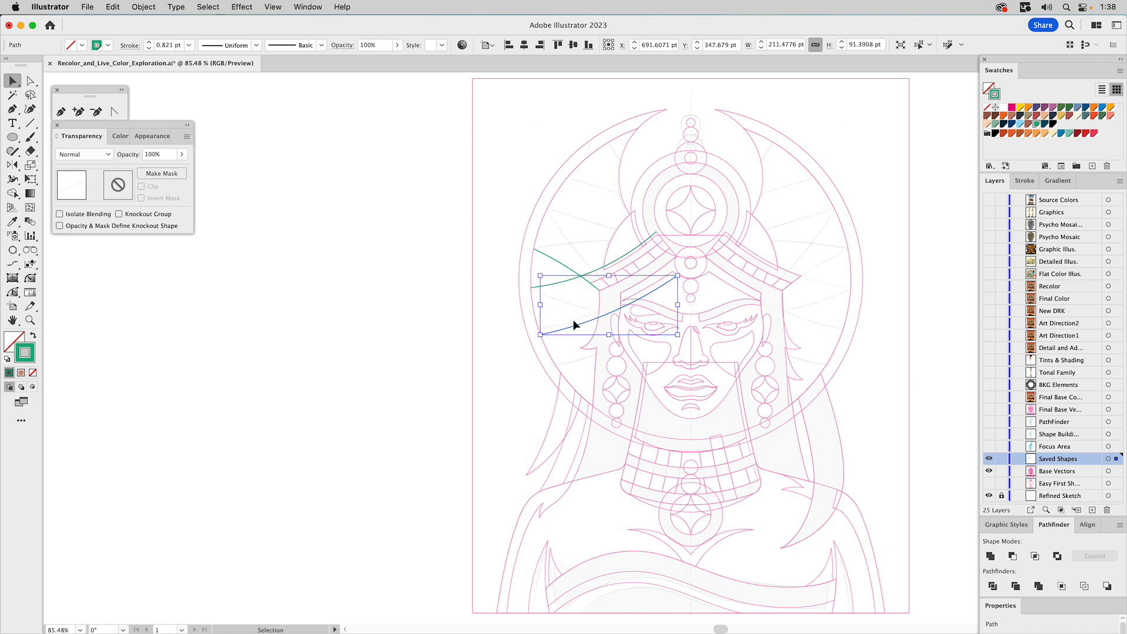
{"action": "key", "text": "super+z"}
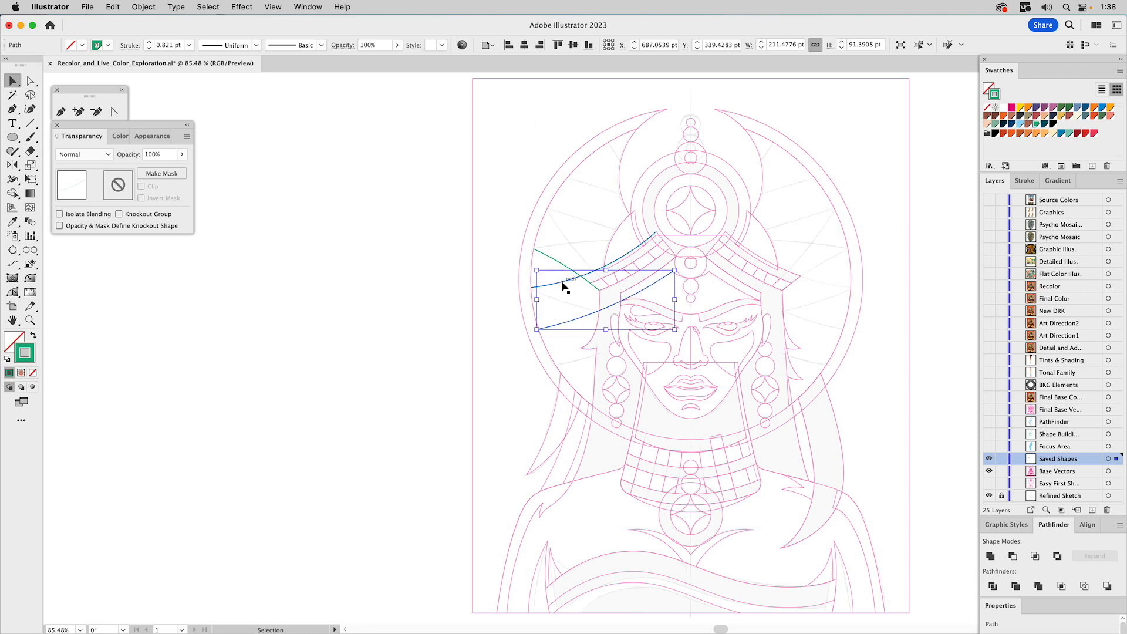
{"action": "left_click_drag", "start_coordinate": [562, 281], "coordinate": [561, 265]}
{"action": "left_click", "coordinate": [569, 250]}
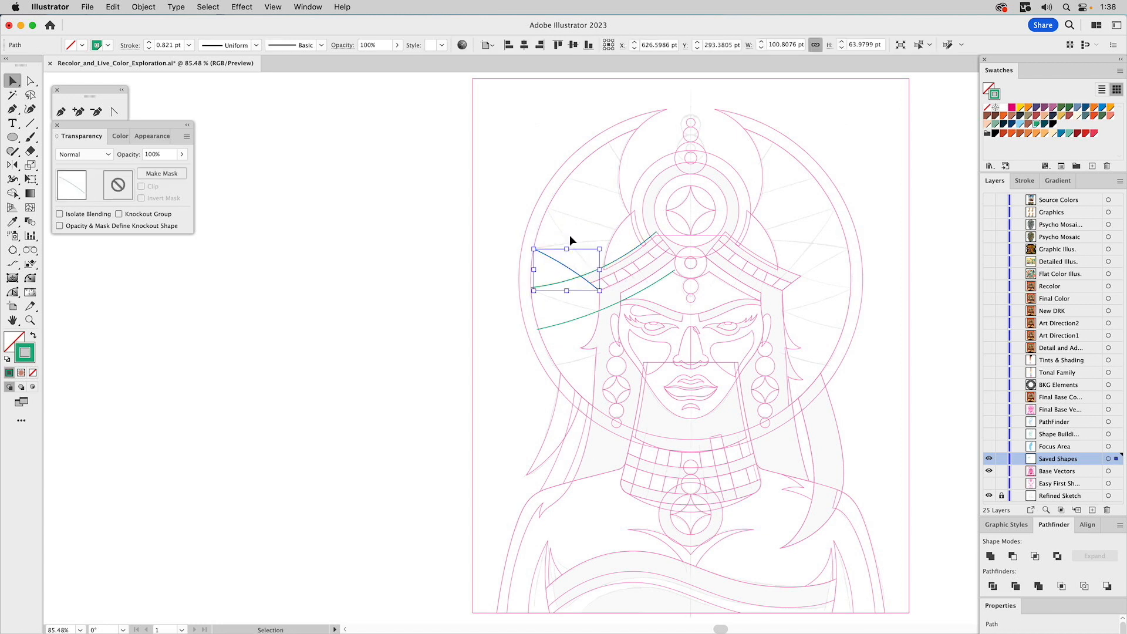
{"action": "left_click", "coordinate": [580, 213]}
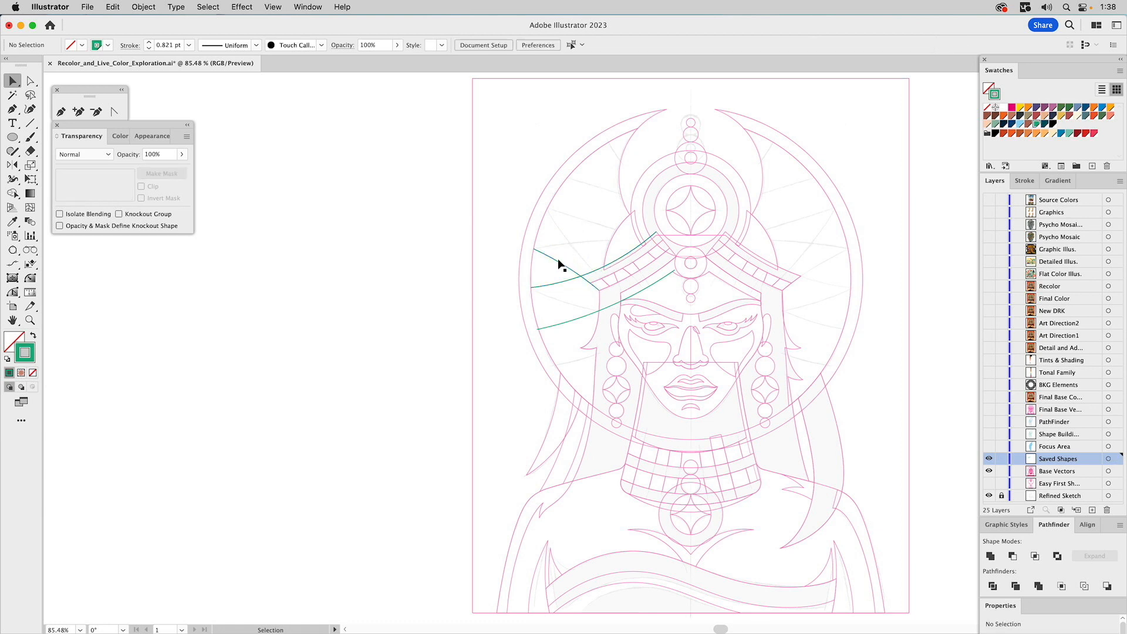
{"action": "left_click", "coordinate": [988, 460]}
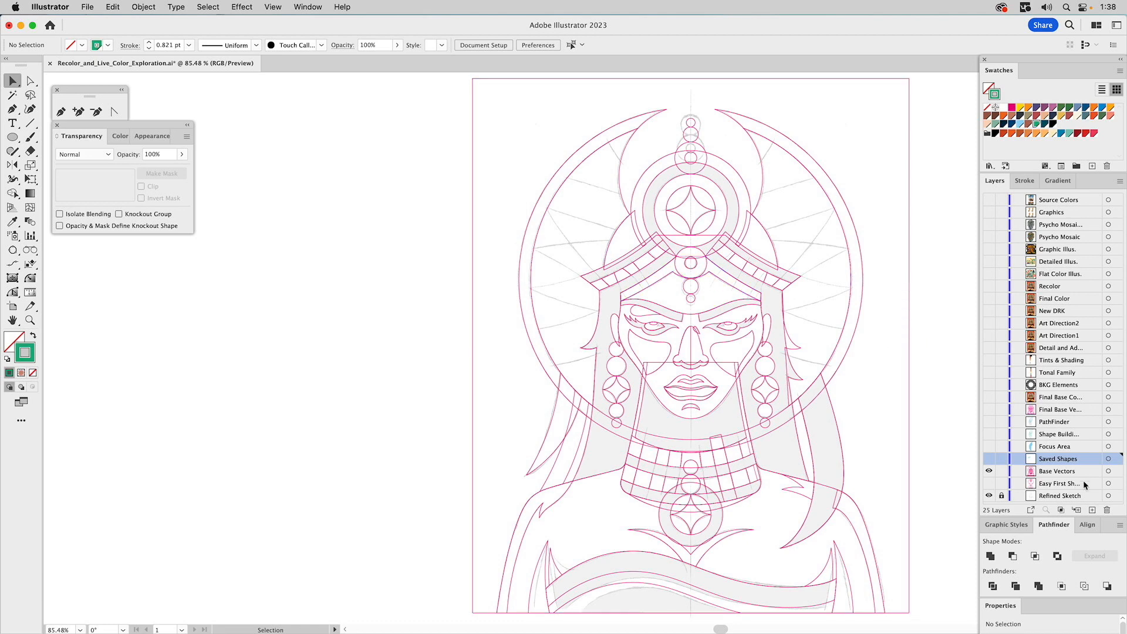
Hide Base Vectors, show the Focus Area and Shape Building layers, and make Shape Building the active layer
{"action": "left_click", "coordinate": [989, 472]}
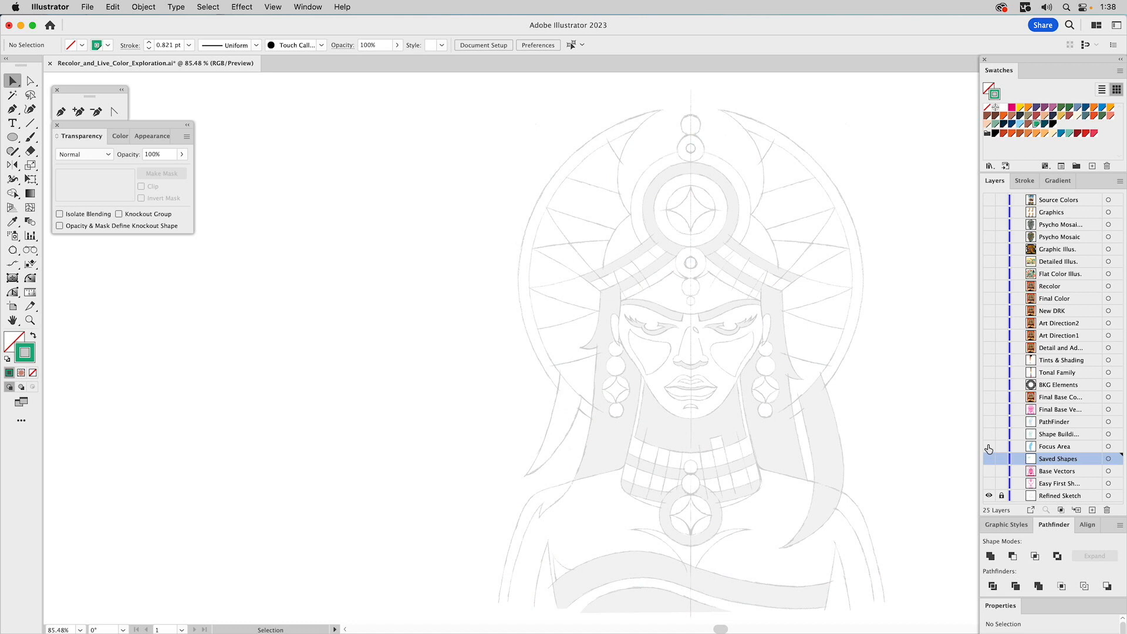
{"action": "left_click", "coordinate": [989, 447]}
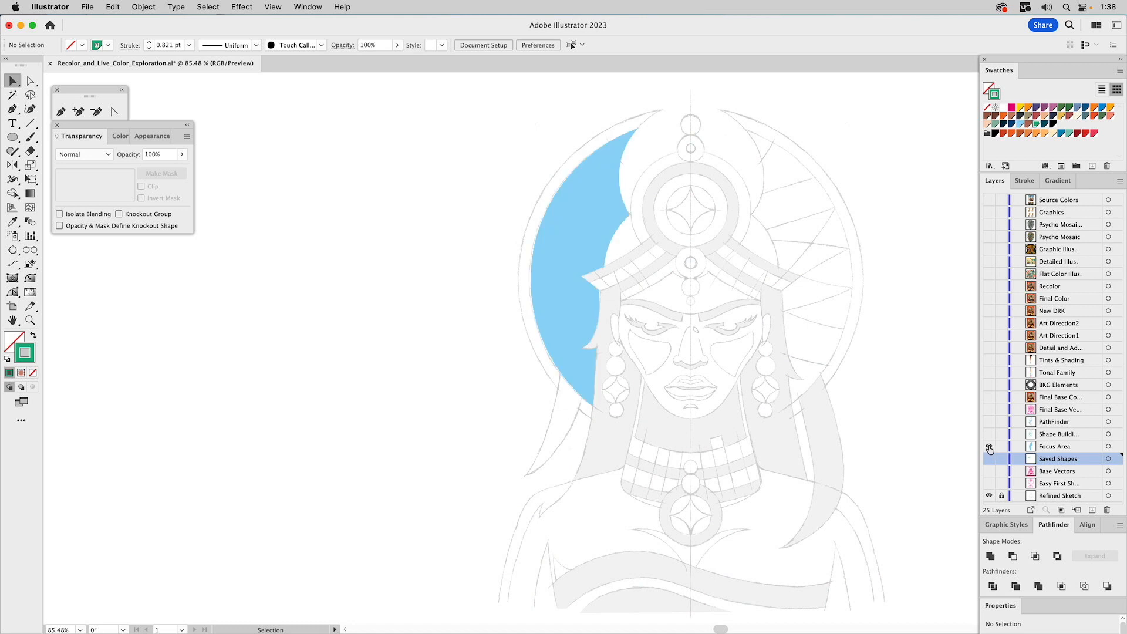
{"action": "left_click", "coordinate": [989, 433]}
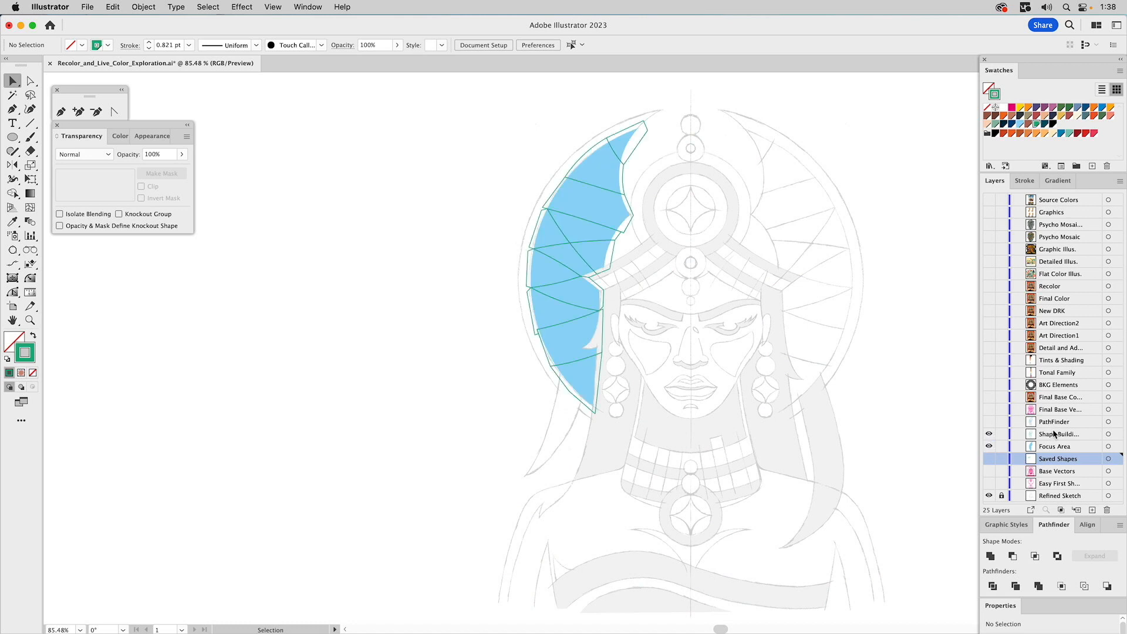
{"action": "left_click", "coordinate": [1054, 434]}
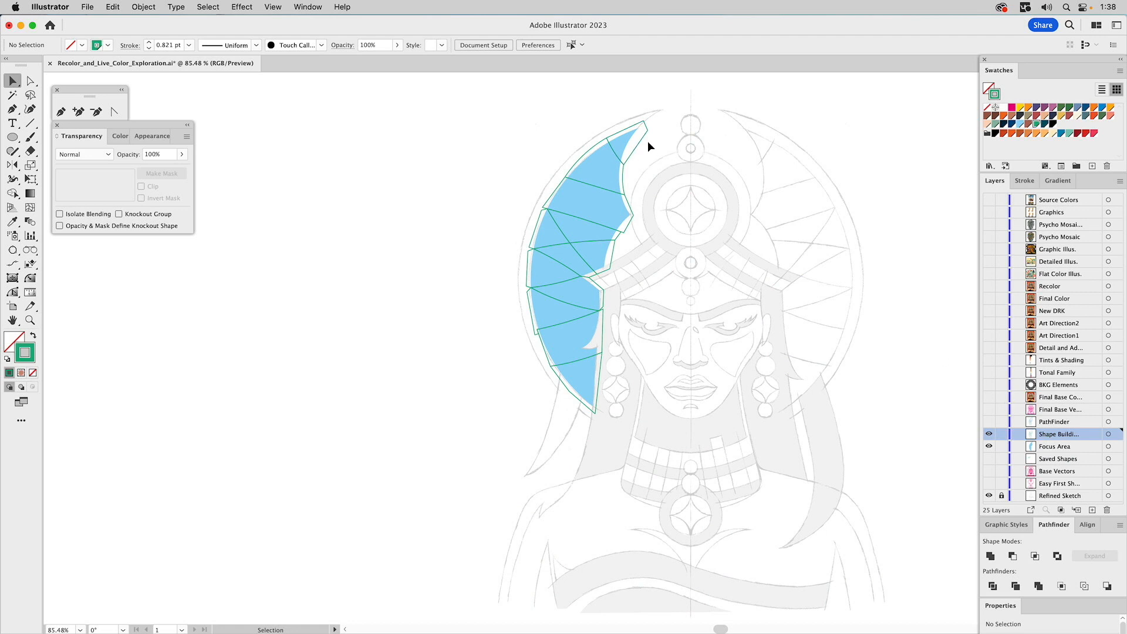
Give all the outlined ray shapes over the blue halo area the green fill of their stroke and remove the stroke
{"action": "key", "text": "z"}
{"action": "left_click_drag", "start_coordinate": [476, 94], "coordinate": [719, 434]}
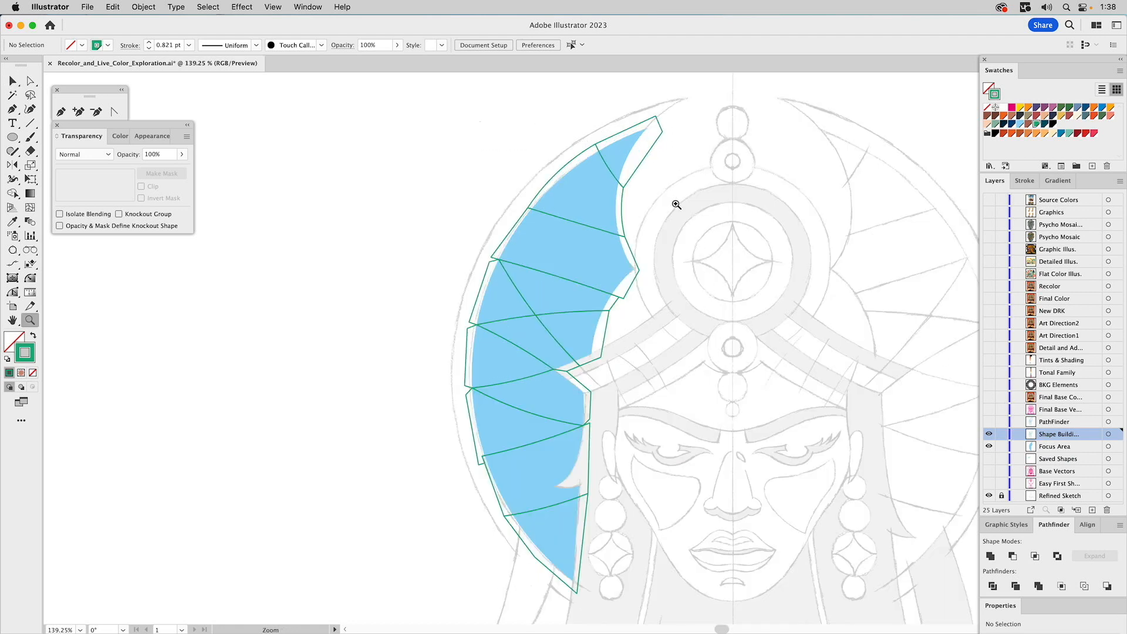
{"action": "key", "text": "v"}
{"action": "left_click", "coordinate": [658, 140]}
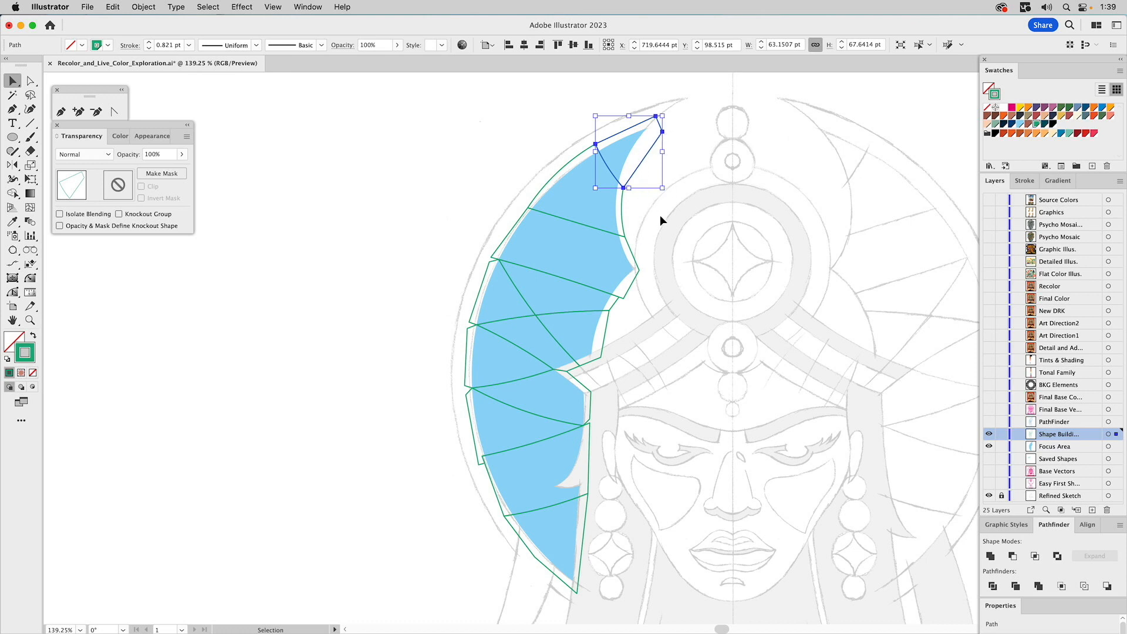
{"action": "left_click", "coordinate": [576, 199]}
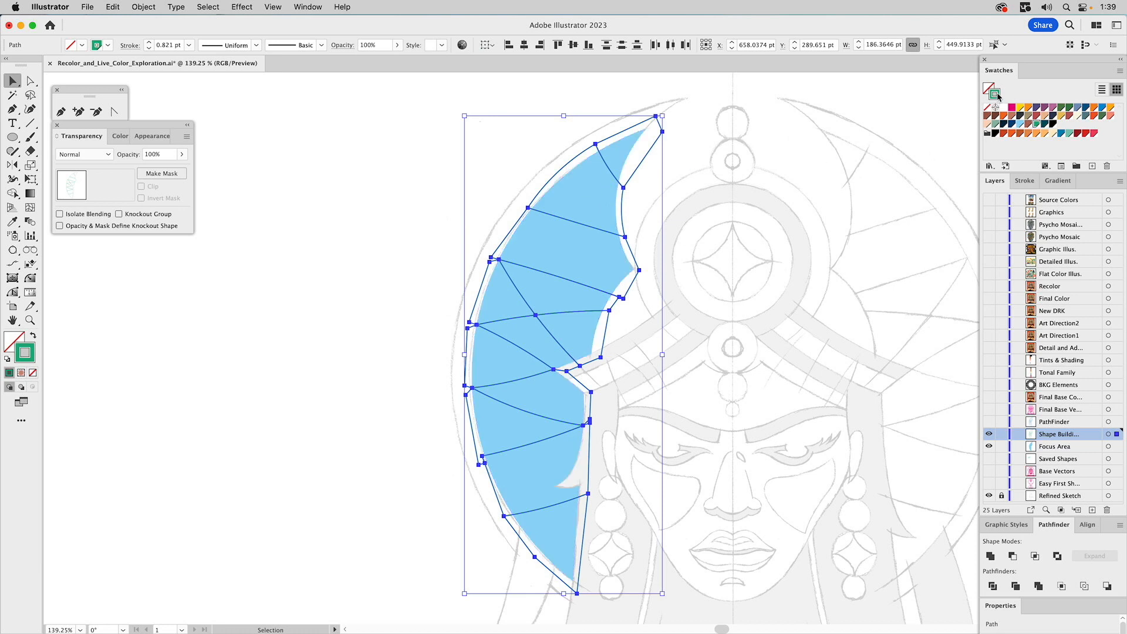
{"action": "left_click_drag", "start_coordinate": [994, 94], "coordinate": [987, 88]}
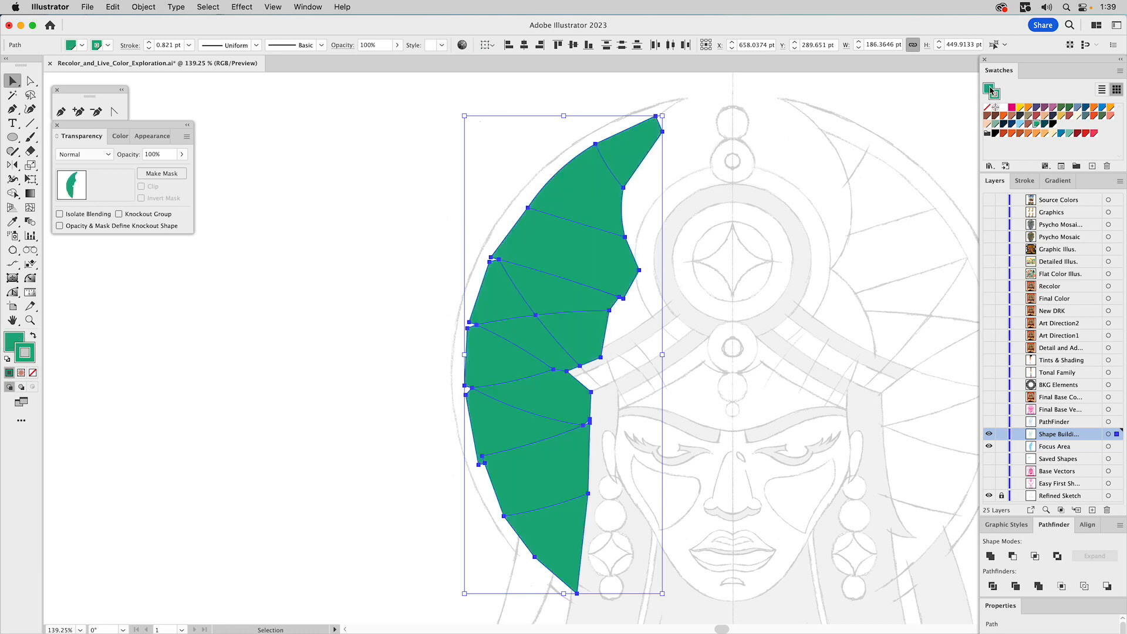
{"action": "left_click", "coordinate": [987, 107]}
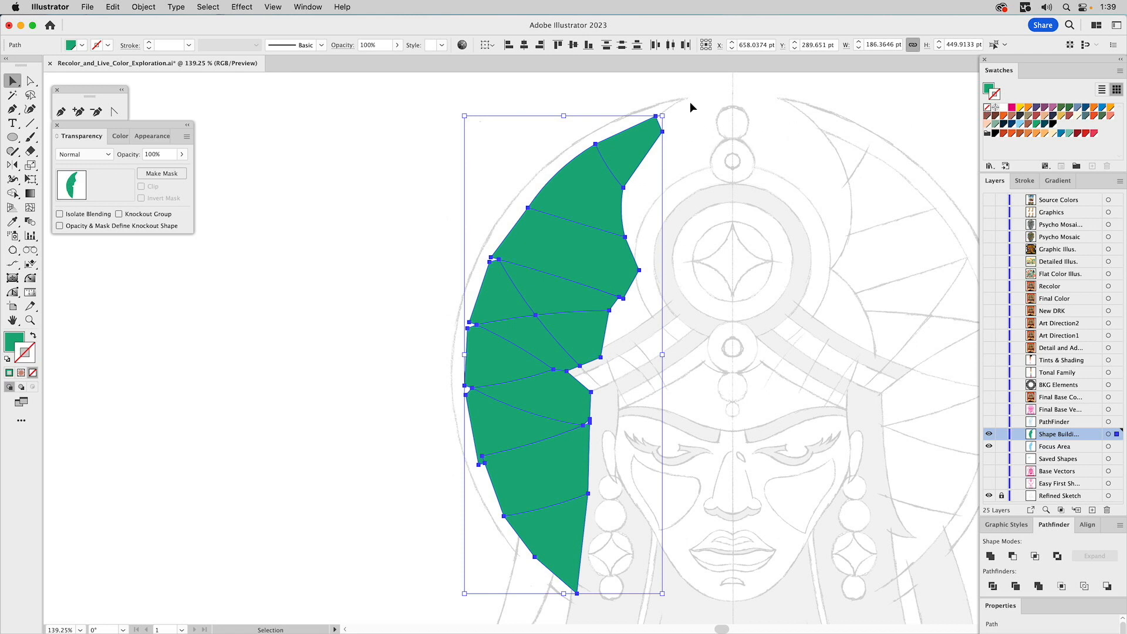
Select the green rays with the blue halo shape and use Shape Builder to remove all excess beyond the halo's inner edge
{"action": "left_click_drag", "start_coordinate": [690, 100], "coordinate": [410, 556]}
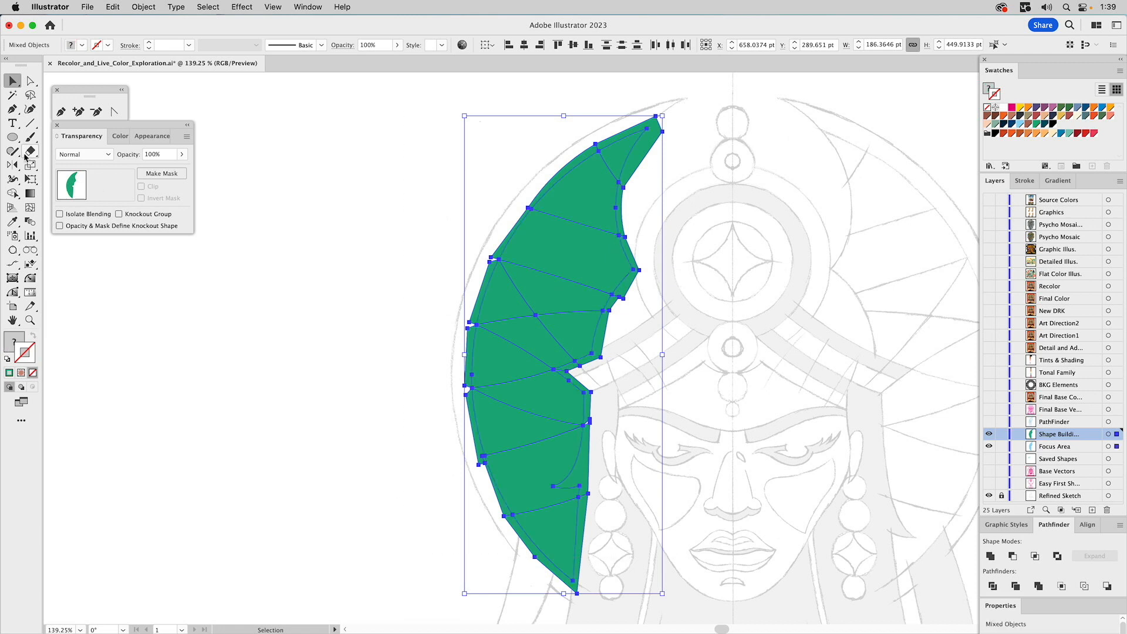
{"action": "left_click", "coordinate": [12, 193]}
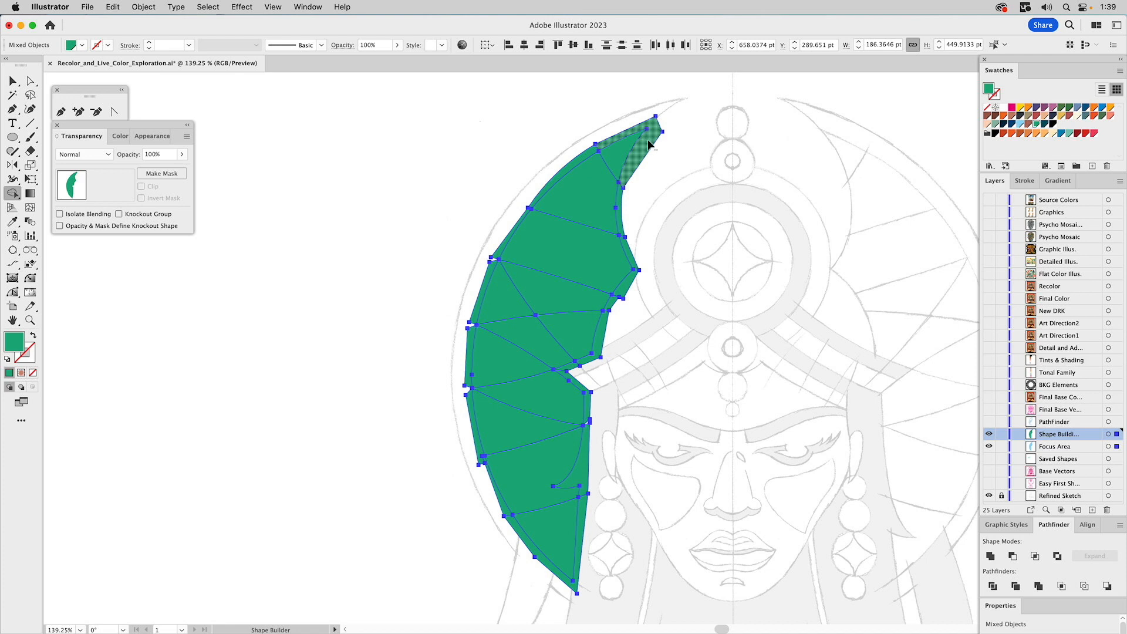
{"action": "left_click", "coordinate": [649, 144], "text": "alt"}
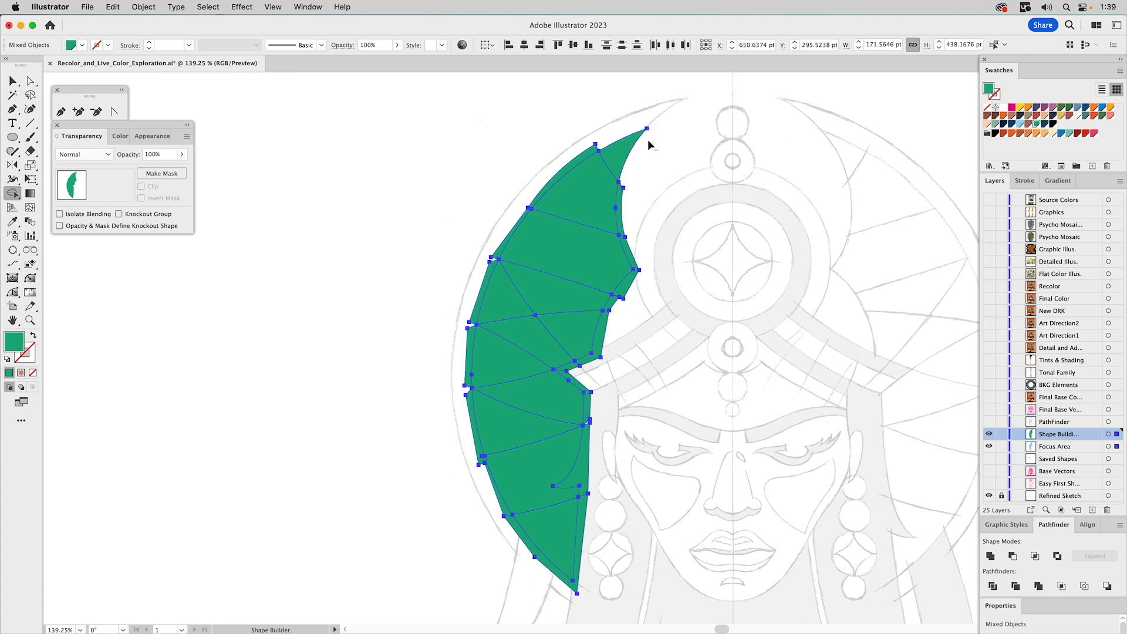
{"action": "left_click", "coordinate": [621, 200], "text": "alt"}
{"action": "left_click", "coordinate": [626, 252], "text": "alt"}
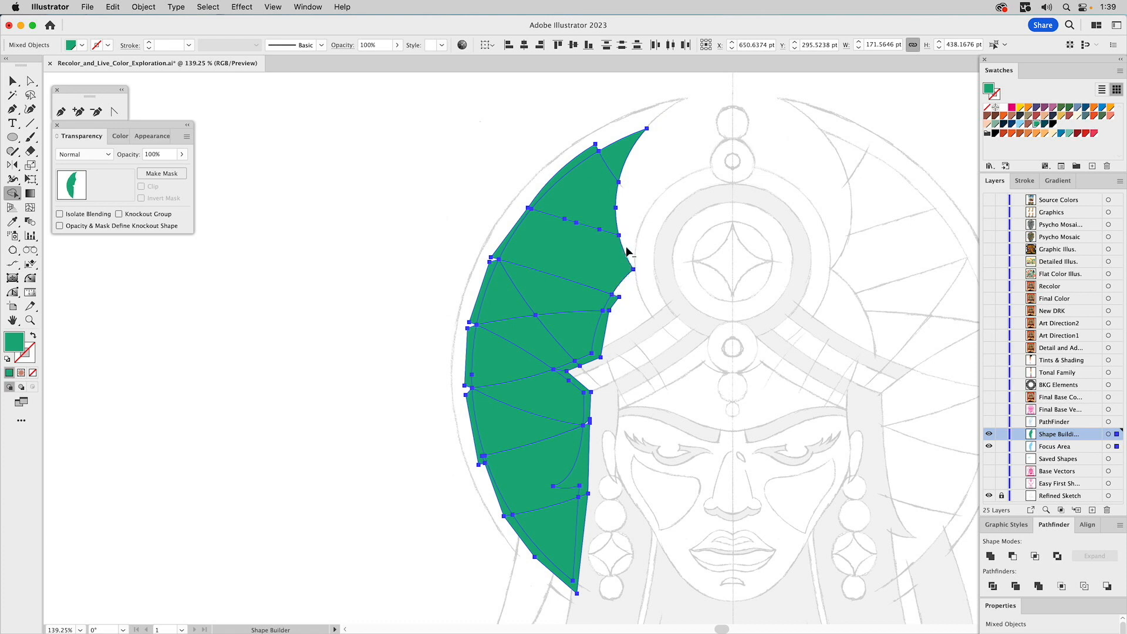
{"action": "left_click", "coordinate": [600, 351], "text": "alt"}
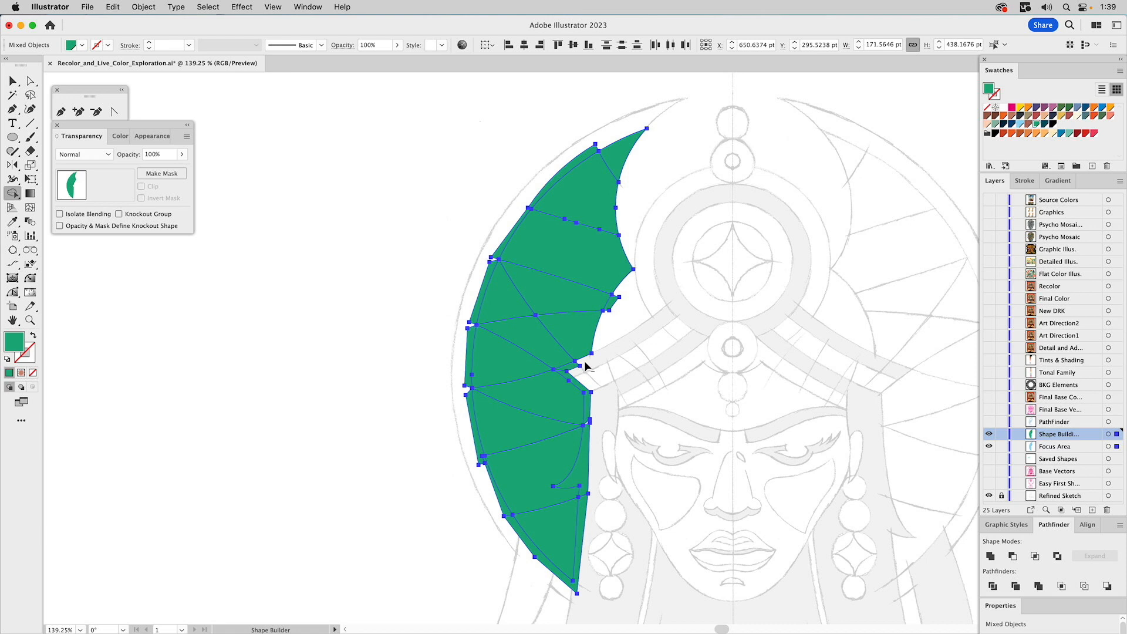
{"action": "left_click_drag", "start_coordinate": [565, 377], "coordinate": [585, 392]}
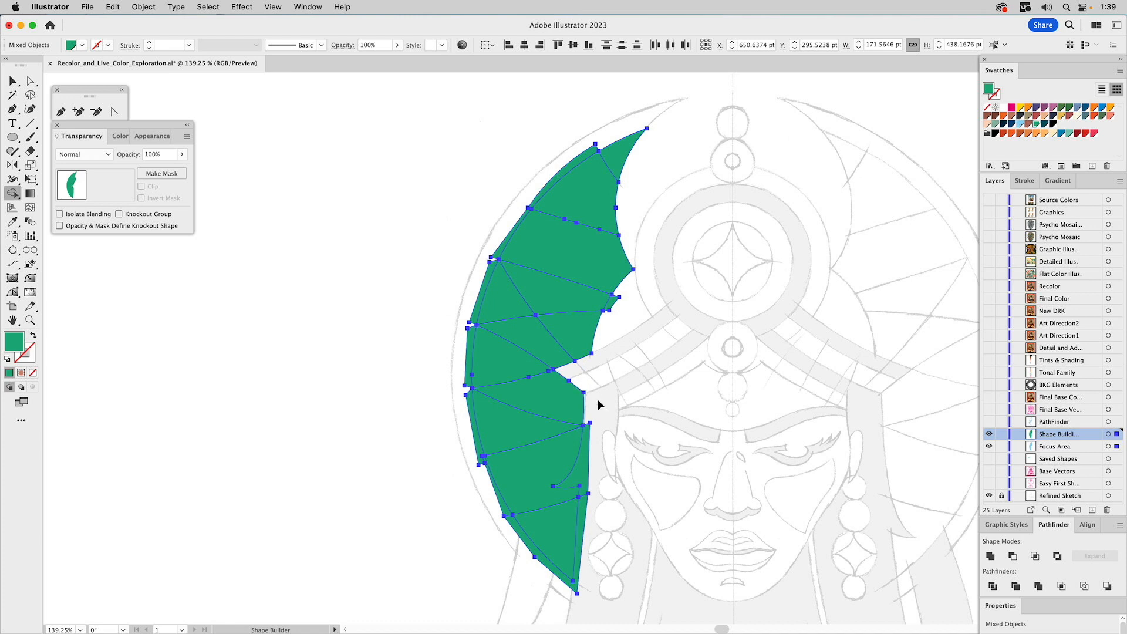
{"action": "left_click_drag", "start_coordinate": [584, 493], "coordinate": [585, 505]}
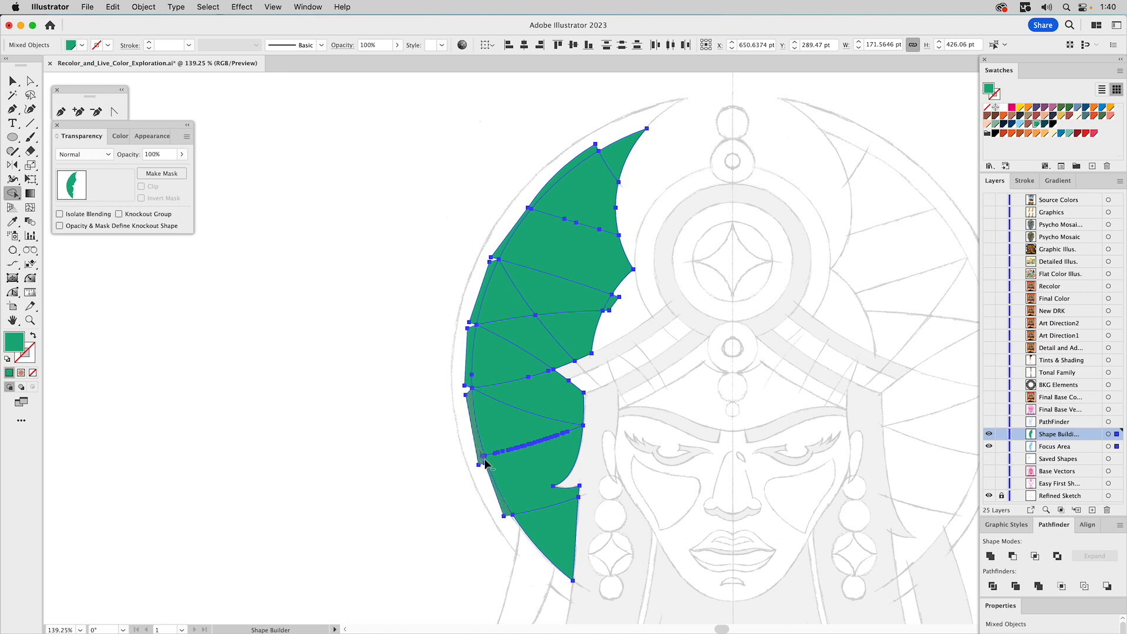
Remove the green excess beyond the halo's outer edge and the remaining inner sliver with Shape Builder, leaving nothing selected
{"action": "left_click", "coordinate": [483, 457], "text": "alt"}
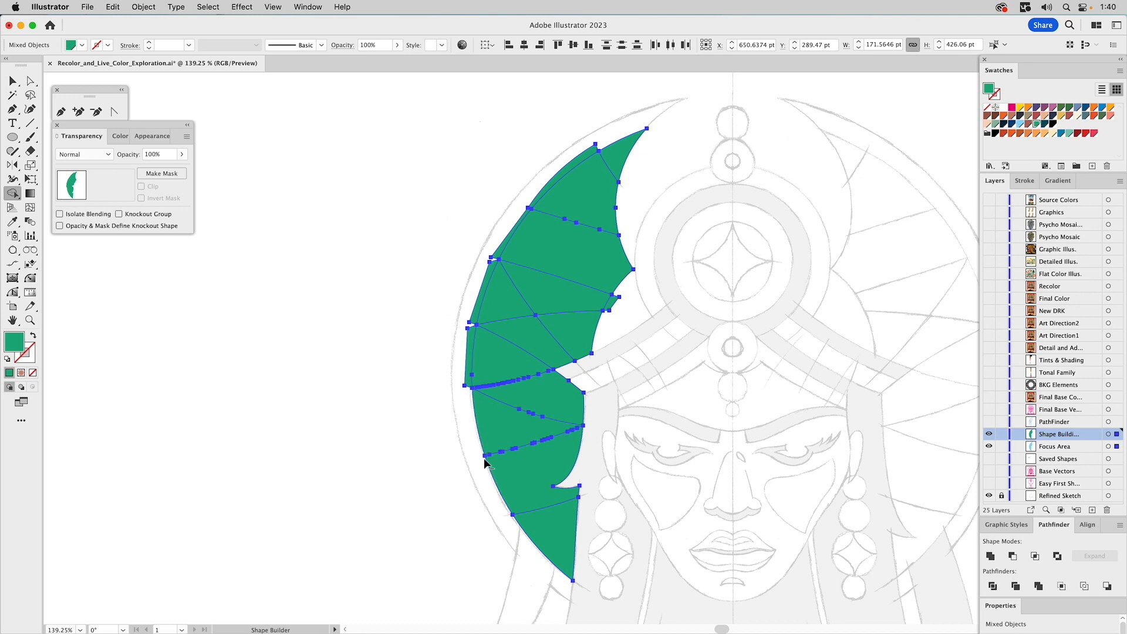
{"action": "left_click", "coordinate": [474, 344], "text": "alt"}
{"action": "left_click", "coordinate": [487, 288], "text": "alt"}
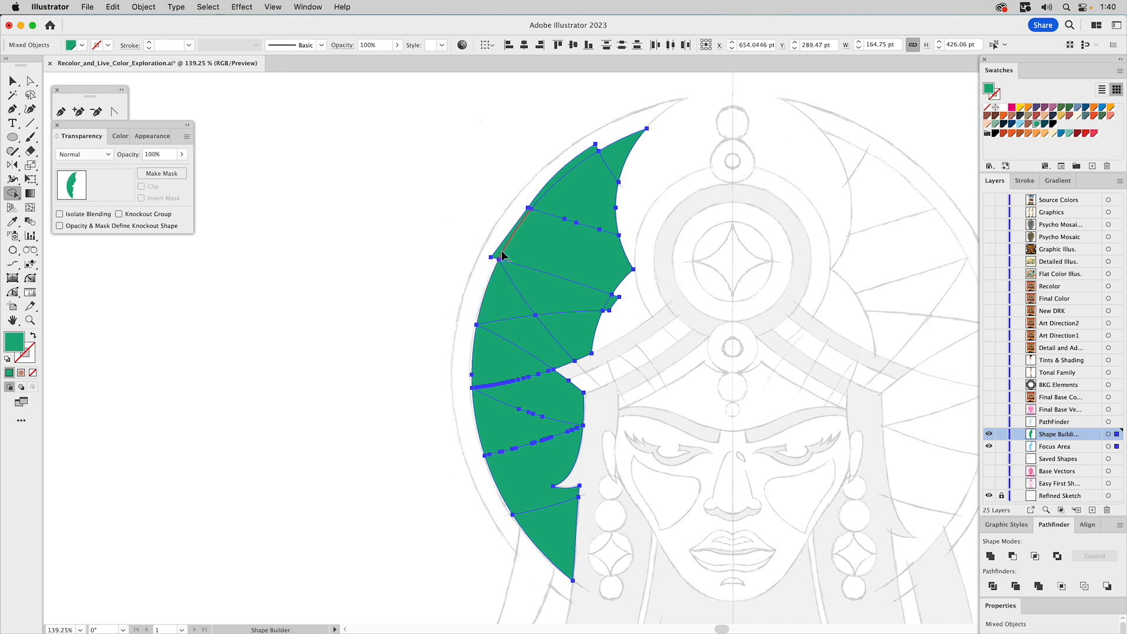
{"action": "left_click", "coordinate": [559, 174], "text": "alt"}
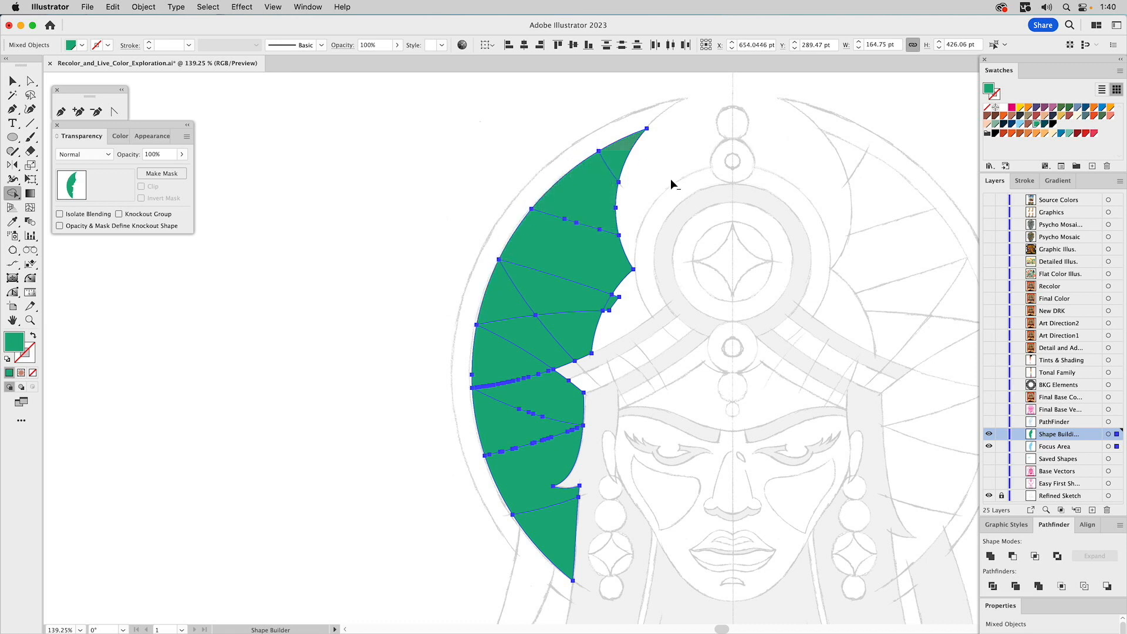
{"action": "left_click", "coordinate": [612, 304], "text": "alt"}
{"action": "key", "text": "super+shift+a"}
{"action": "key", "text": "v"}
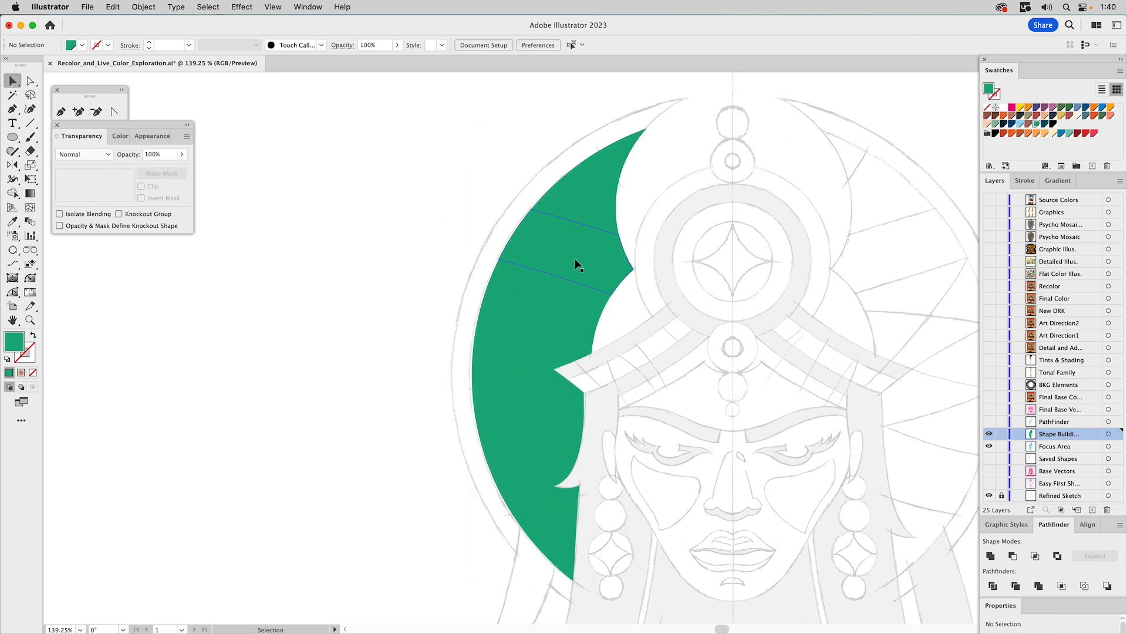
Move the trimmed third ray from the top toward the central medallion, undo the move and deselect it
{"action": "left_click_drag", "start_coordinate": [577, 259], "coordinate": [627, 270]}
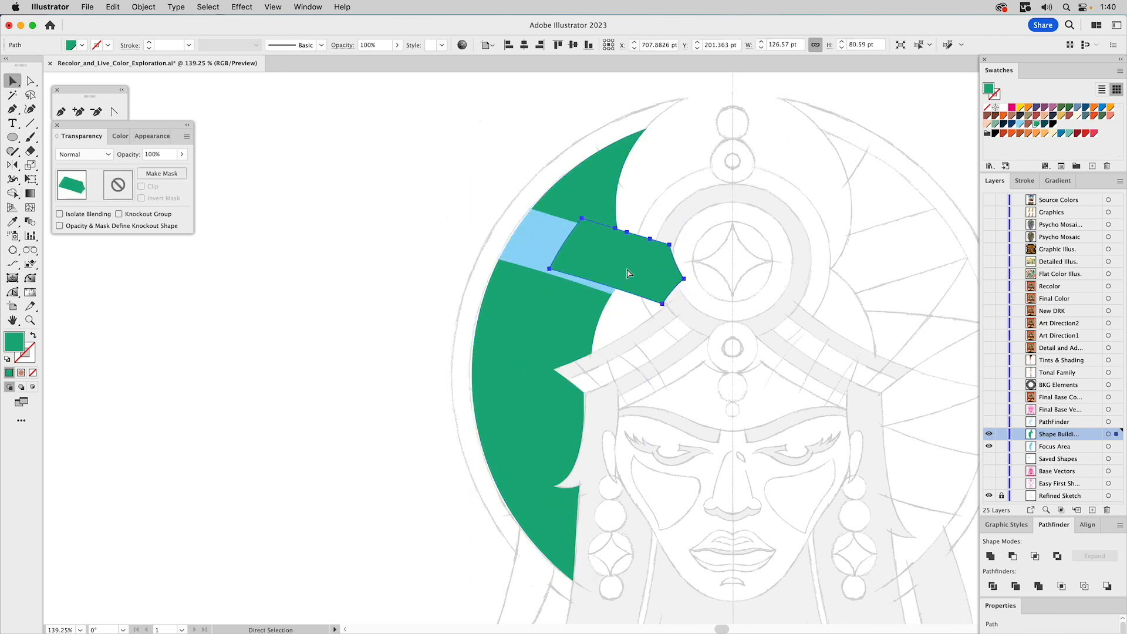
{"action": "key", "text": "super+z"}
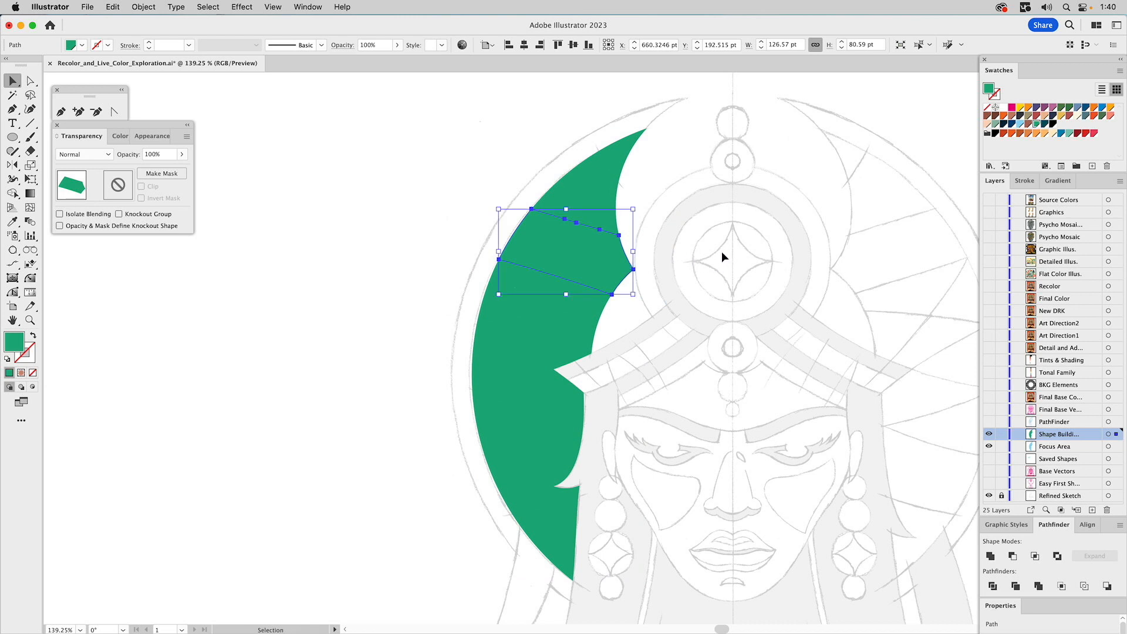
{"action": "left_click", "coordinate": [687, 231]}
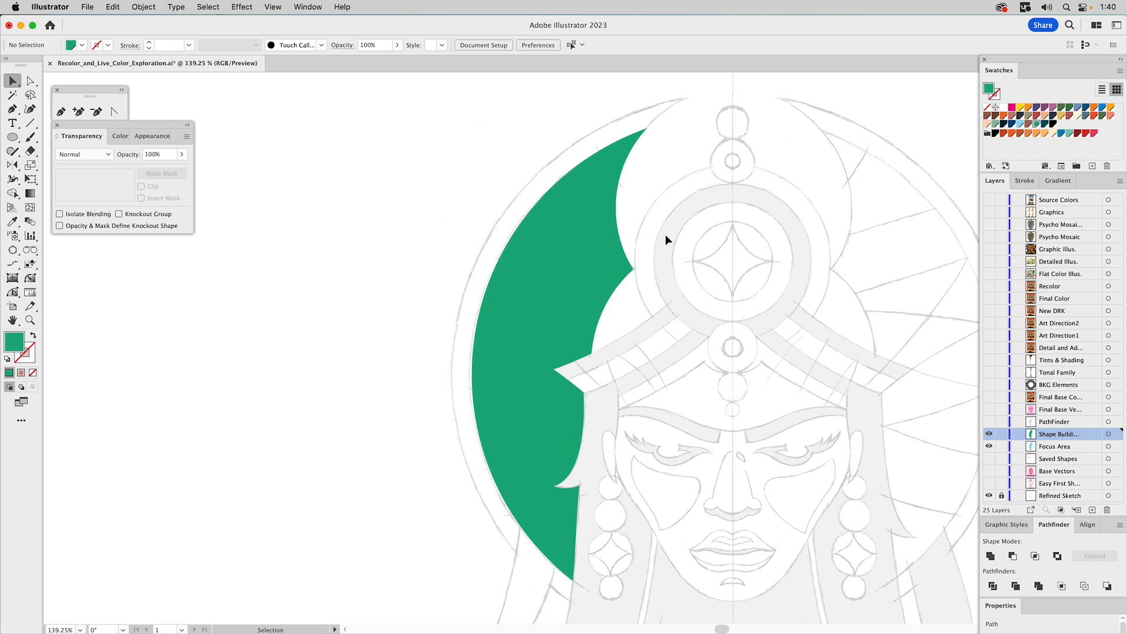
Delete the blue halo shape on the Focus Area layer and undo the deletion
{"action": "left_click_drag", "start_coordinate": [630, 242], "coordinate": [605, 257]}
{"action": "left_click", "coordinate": [604, 254], "text": "shift"}
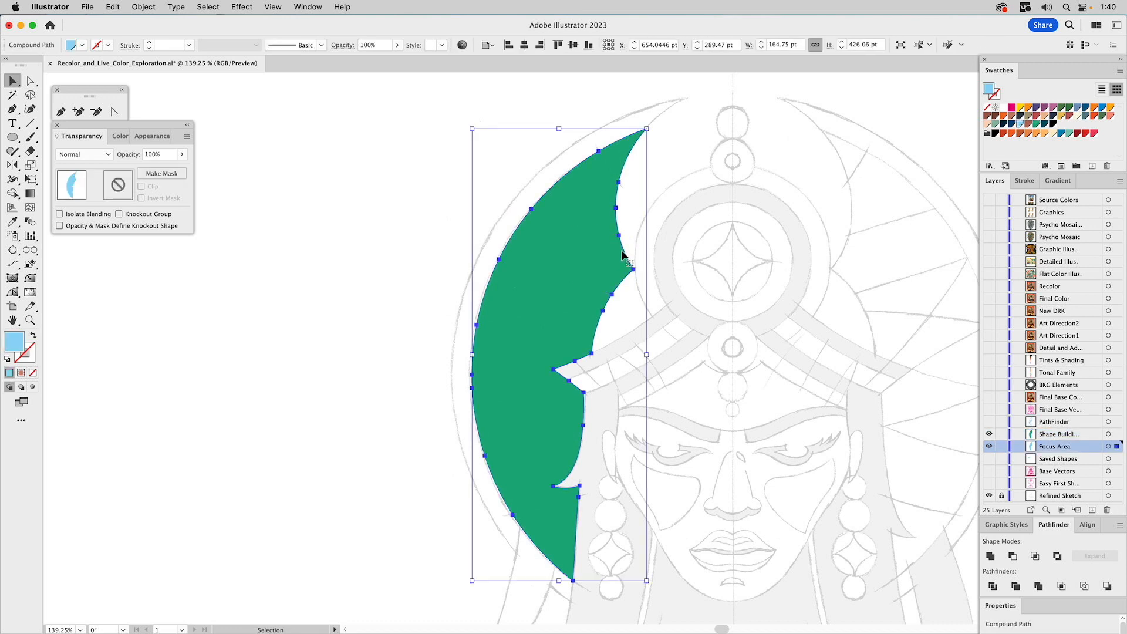
{"action": "key", "text": "Delete"}
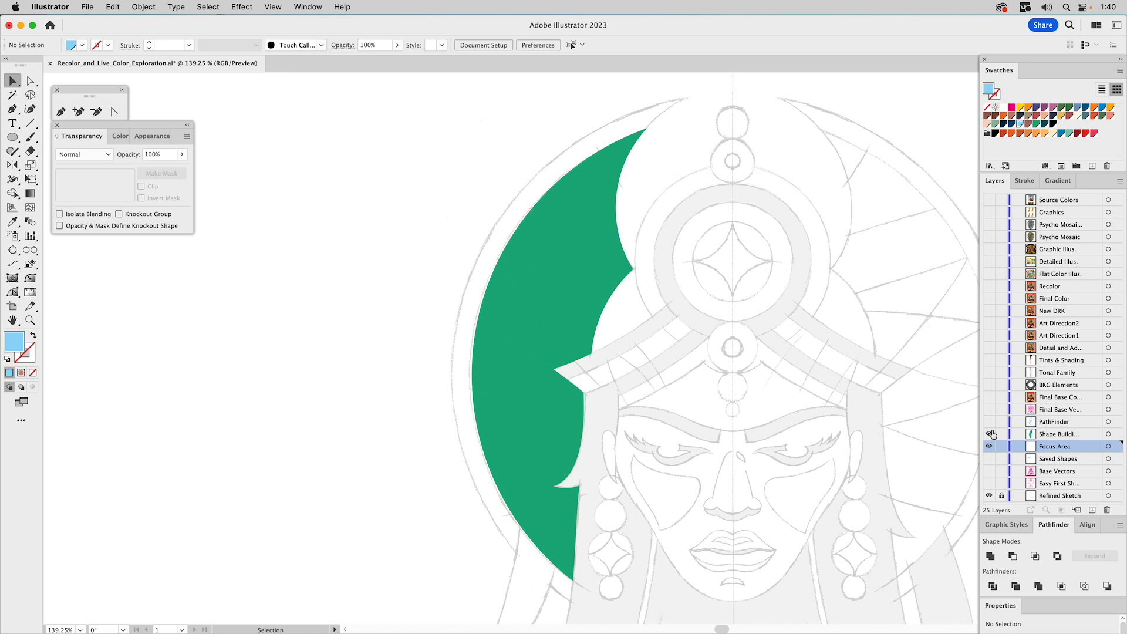
{"action": "key", "text": "super+z"}
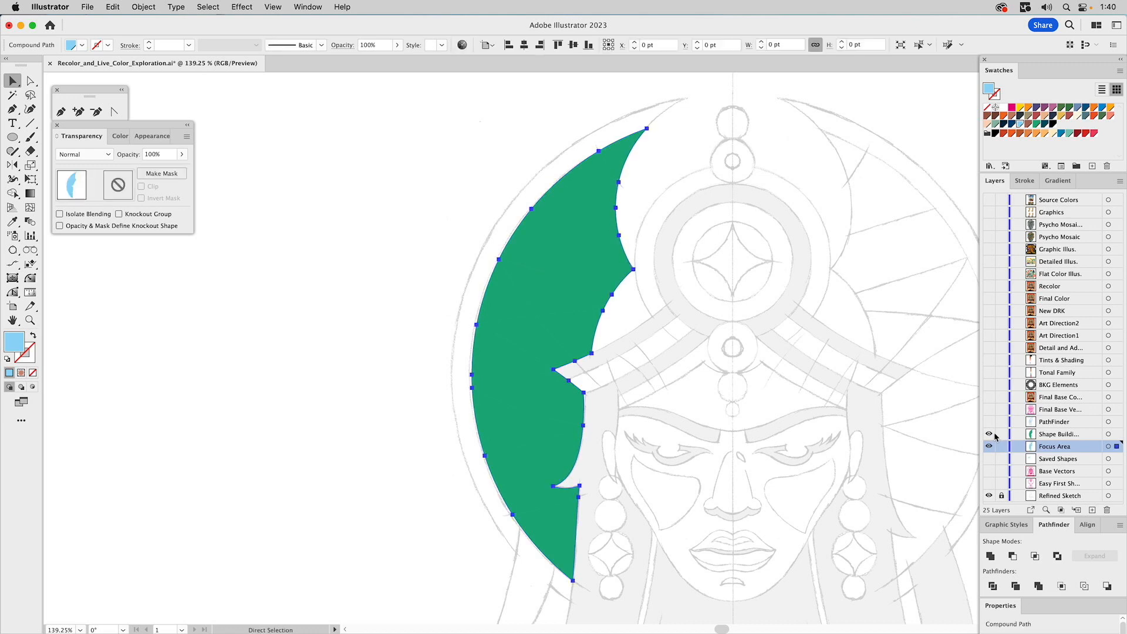
Hide the Shape Building layer, show the PathFinder layer and clear the selection
{"action": "left_click", "coordinate": [989, 435]}
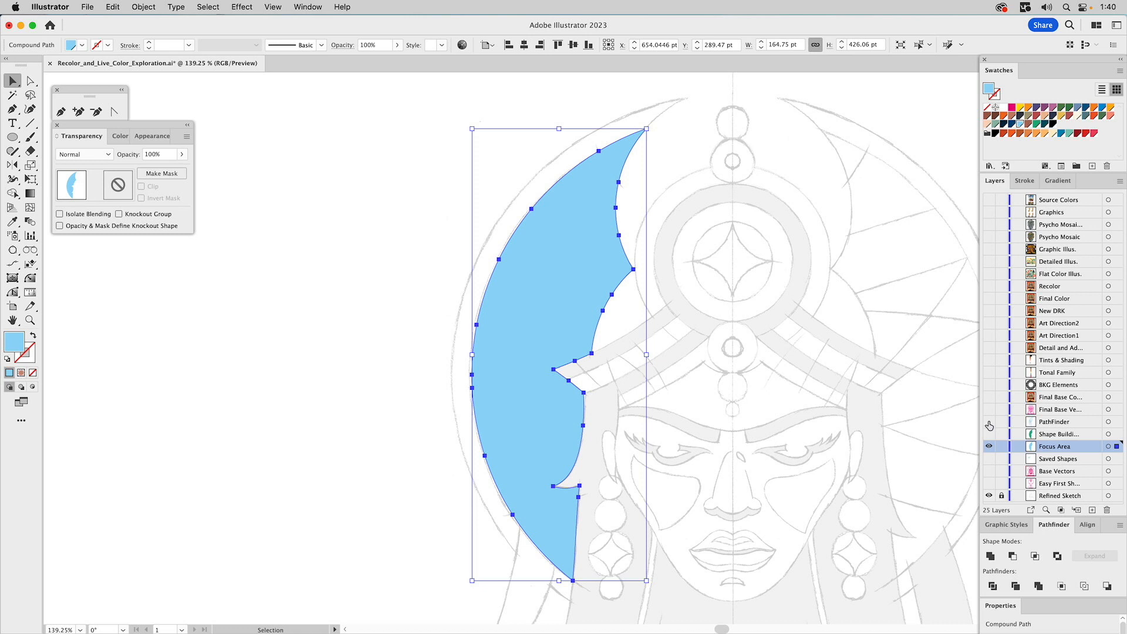
{"action": "left_click", "coordinate": [989, 422]}
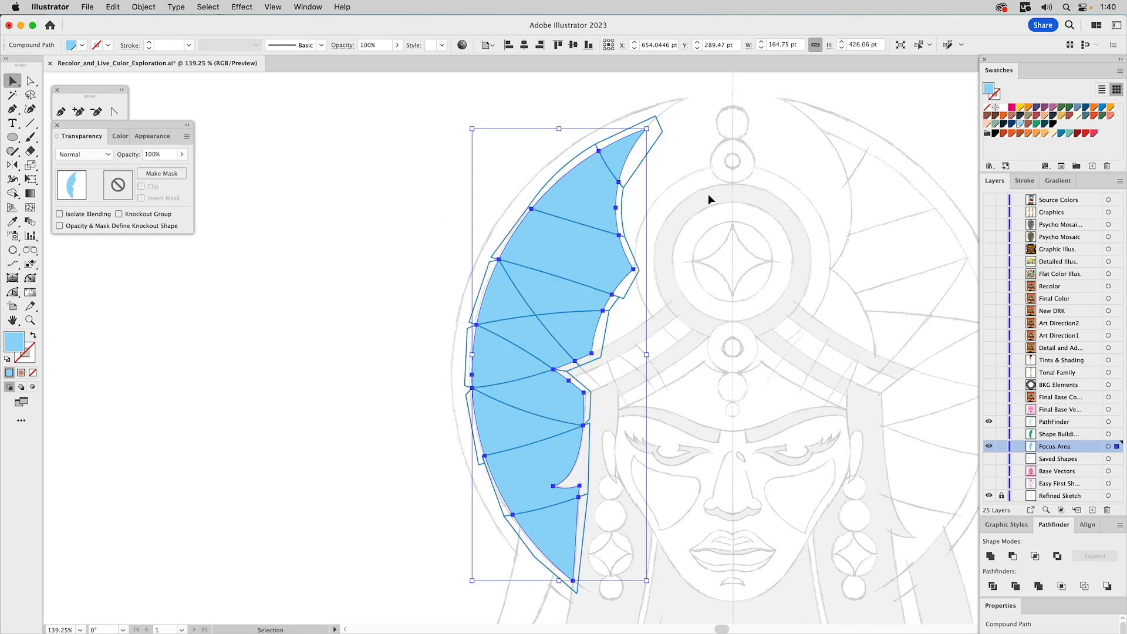
{"action": "left_click", "coordinate": [695, 186]}
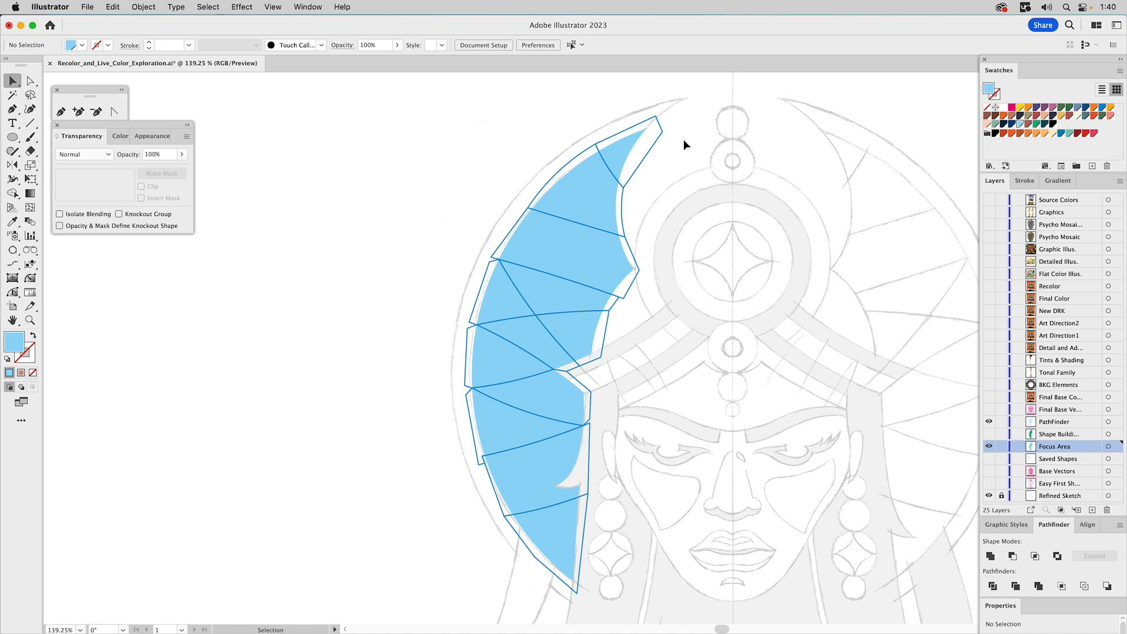
Check the outlined rays on the PathFinder layer by selecting them without the blue halo shape, then clear the selection
{"action": "left_click_drag", "start_coordinate": [681, 140], "coordinate": [438, 522]}
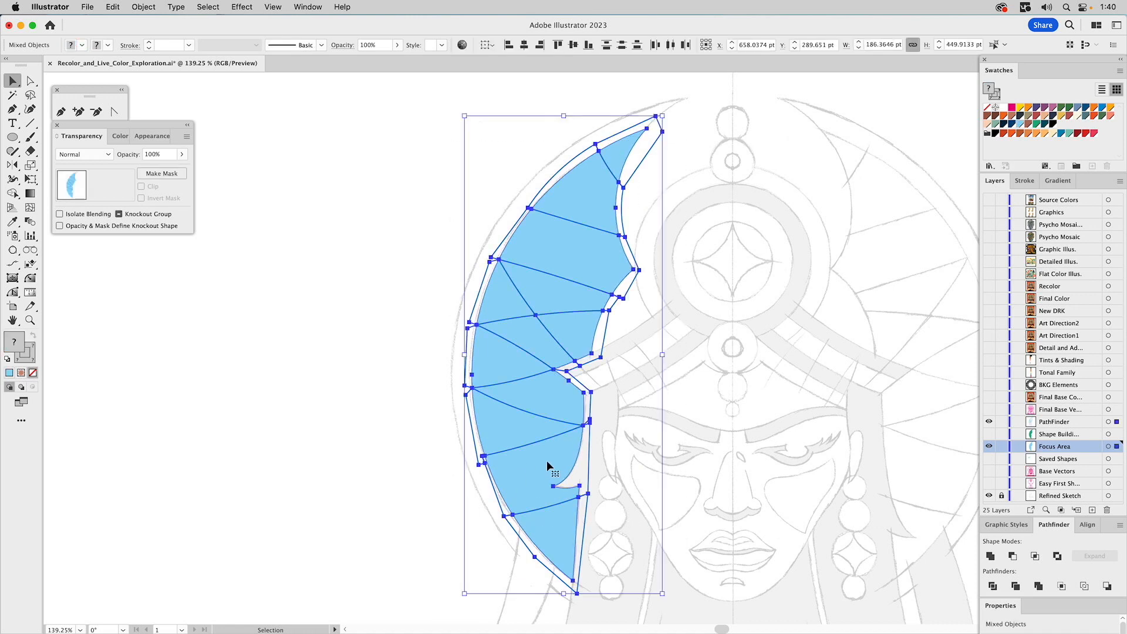
{"action": "left_click", "coordinate": [543, 465], "text": "shift"}
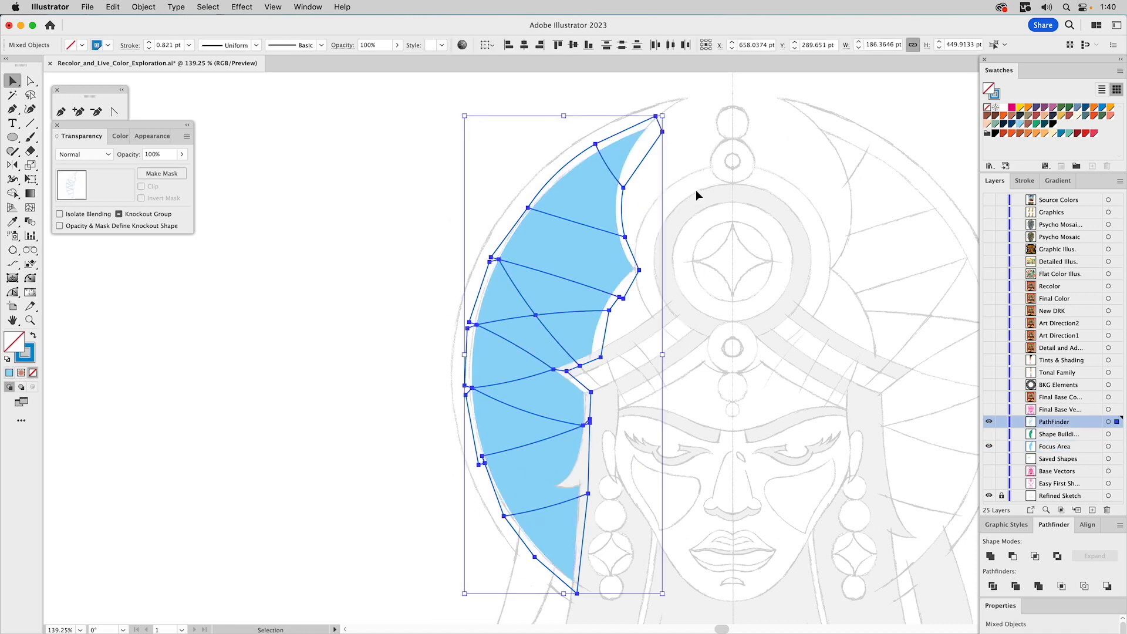
{"action": "left_click", "coordinate": [683, 156]}
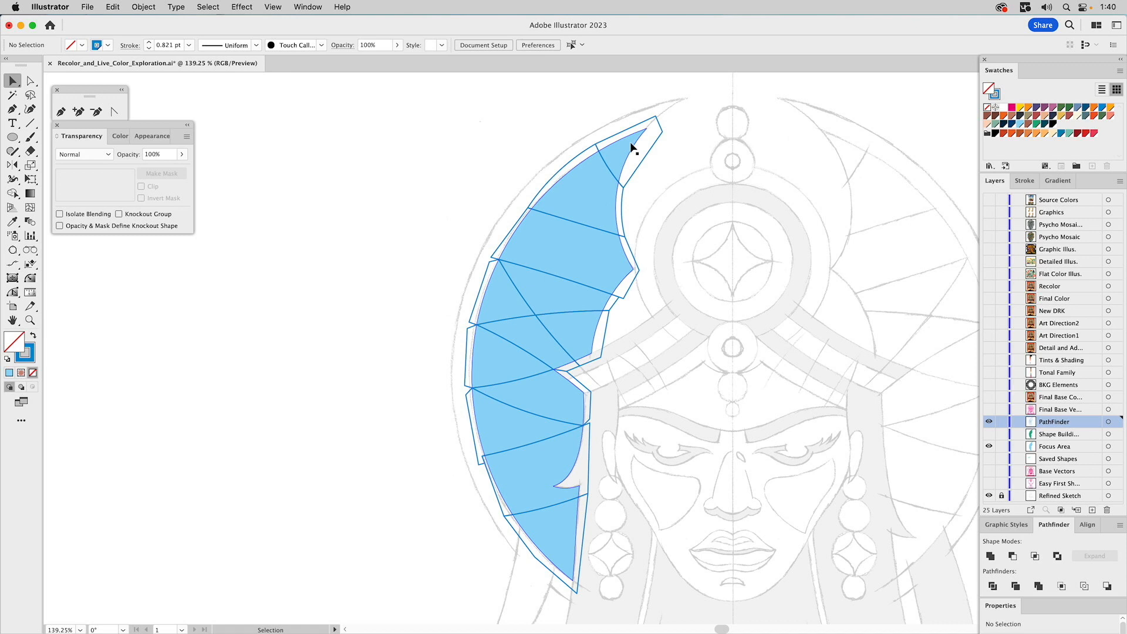
Trim the top two outlined rays to the halo boundary by intersecting each with the blue shape, keeping the blue shape
{"action": "left_click", "coordinate": [631, 144]}
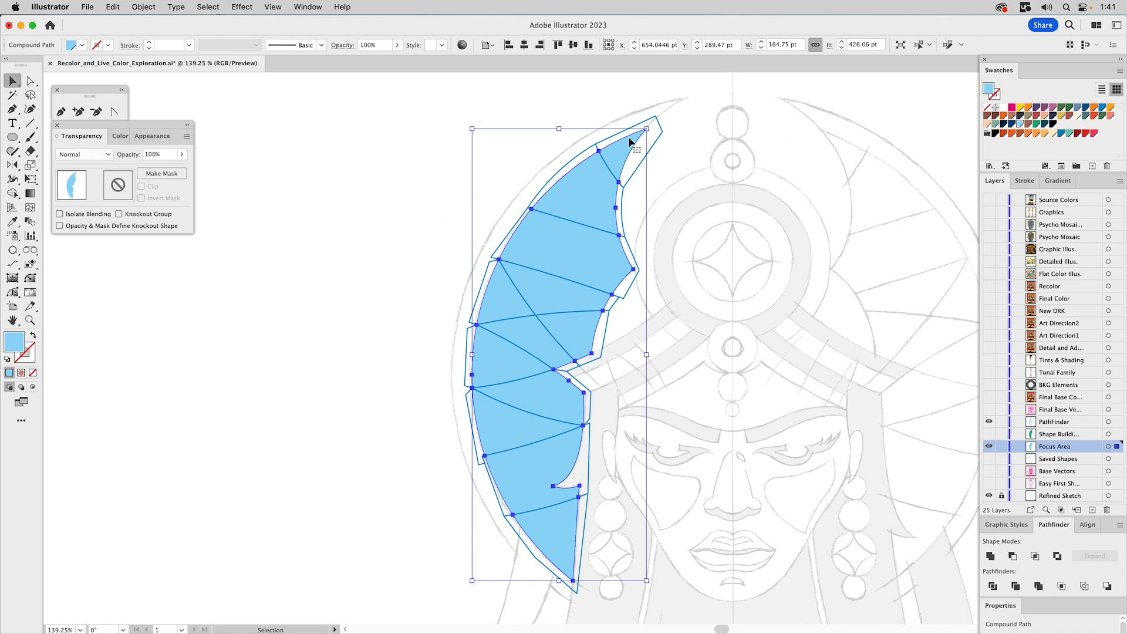
{"action": "left_click", "coordinate": [658, 146], "text": "shift"}
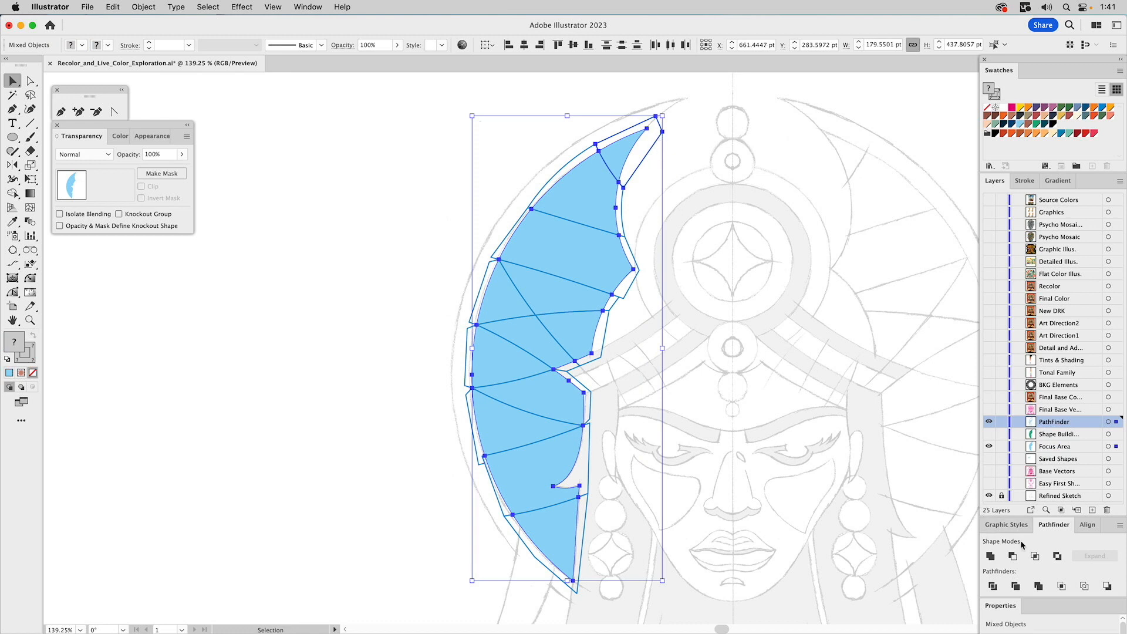
{"action": "left_click", "coordinate": [627, 152]}
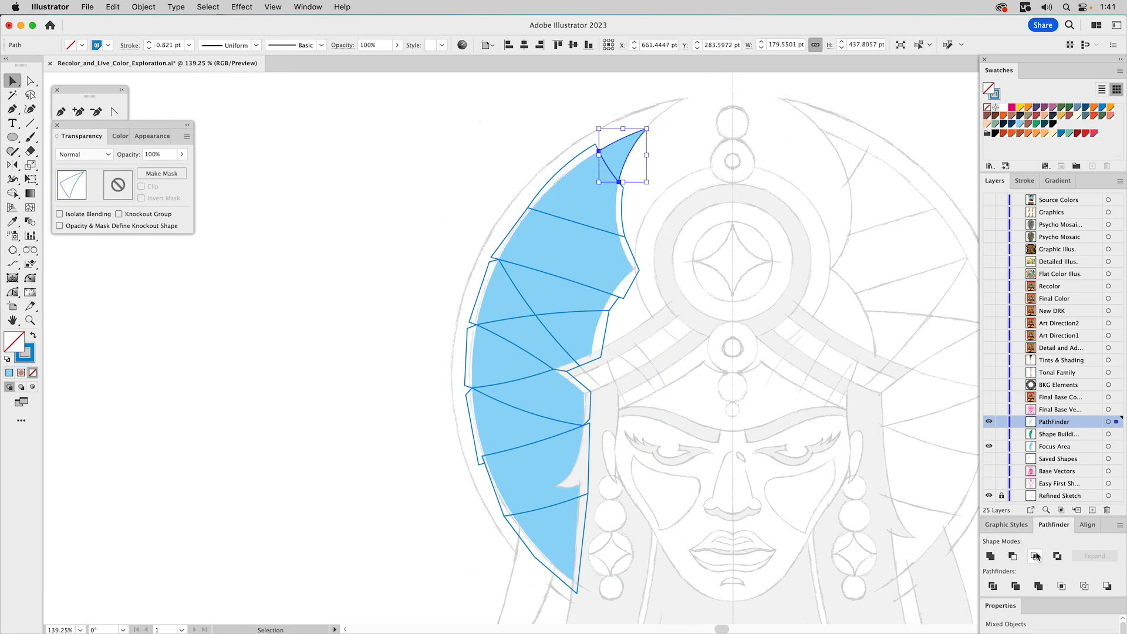
{"action": "left_click", "coordinate": [605, 196]}
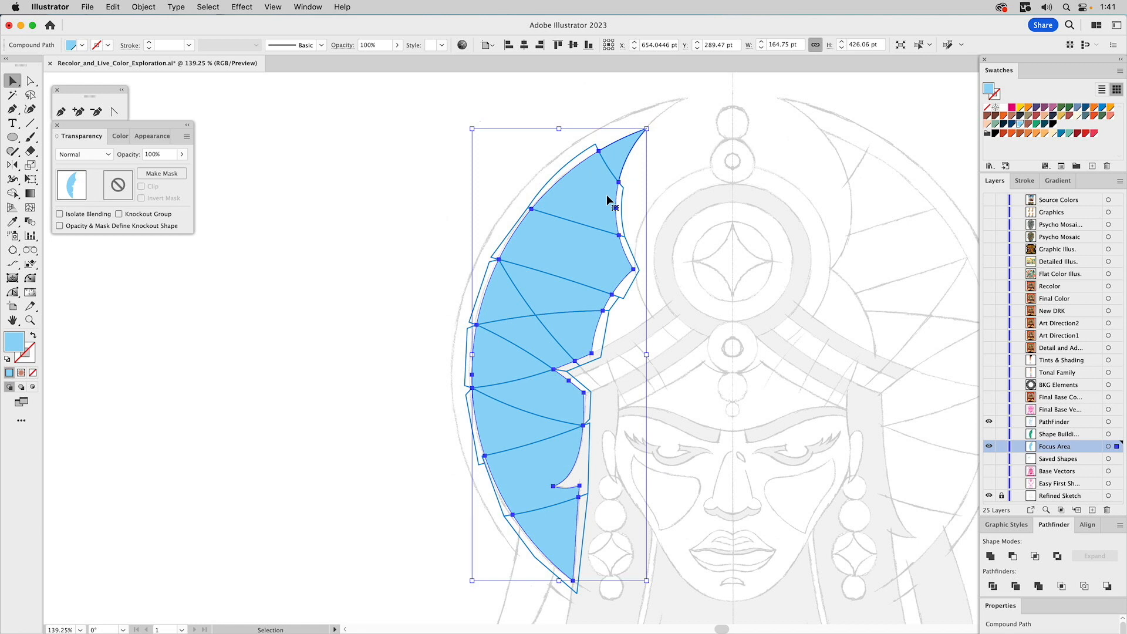
{"action": "left_click", "coordinate": [622, 202], "text": "shift"}
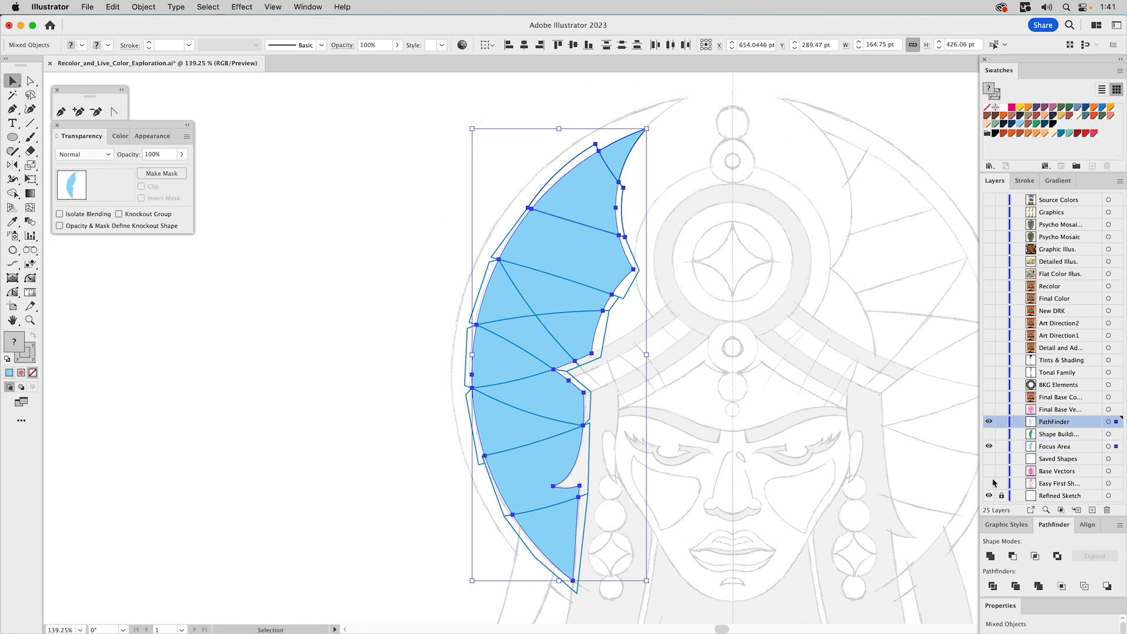
{"action": "left_click", "coordinate": [1036, 557]}
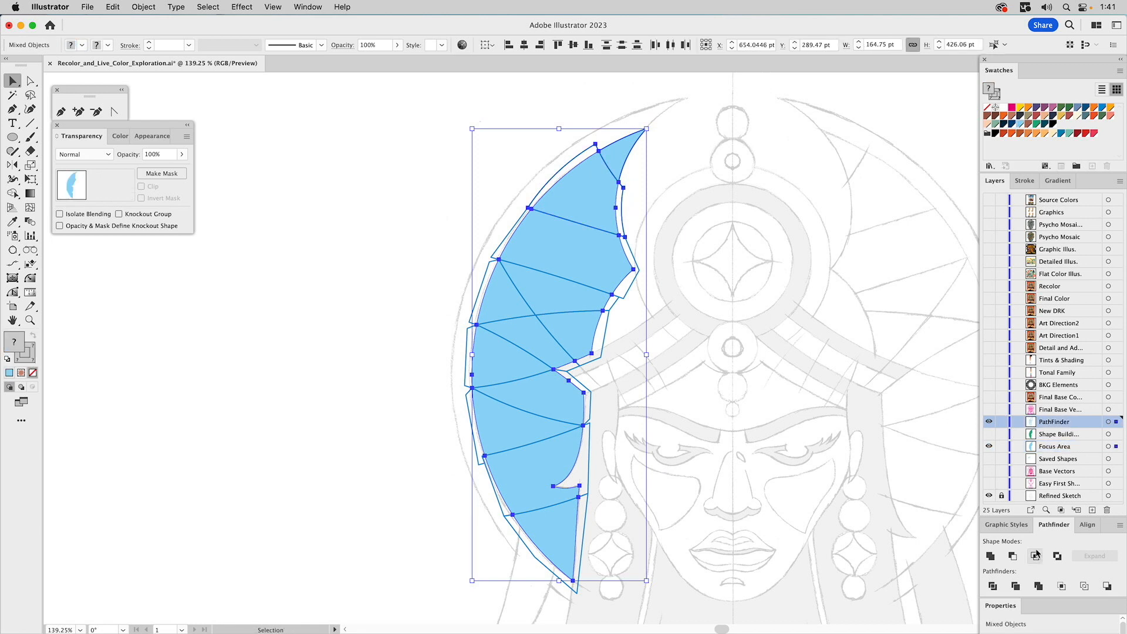
Trim the third and fourth outlined rays from the top by intersecting each with the blue halo shape, keeping the blue shape
{"action": "left_click", "coordinate": [571, 251]}
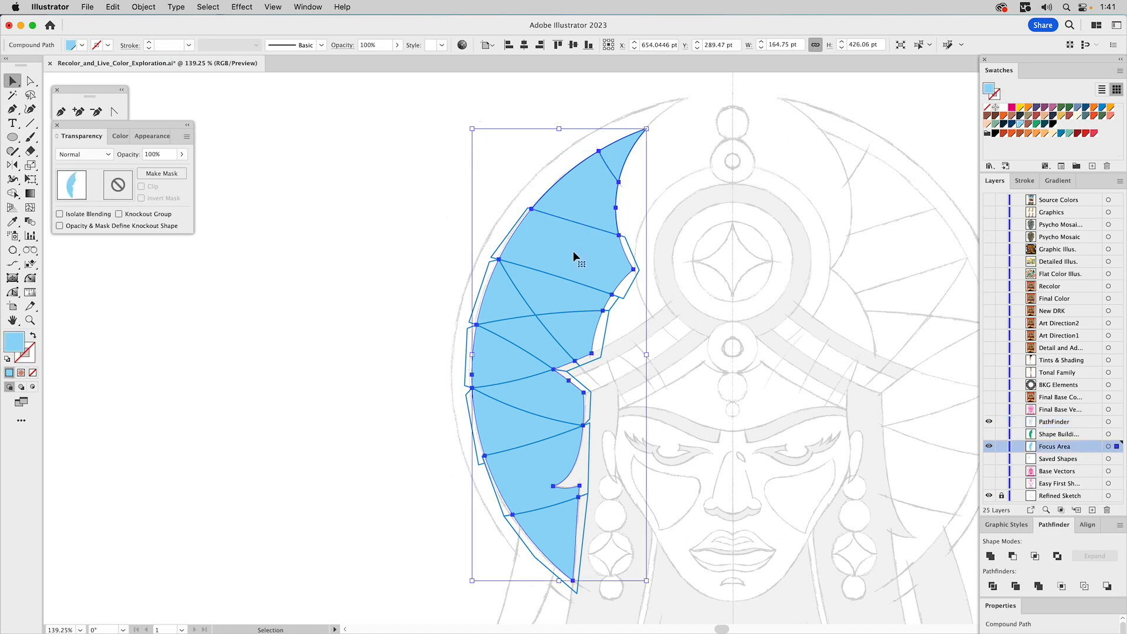
{"action": "left_click", "coordinate": [629, 245], "text": "shift"}
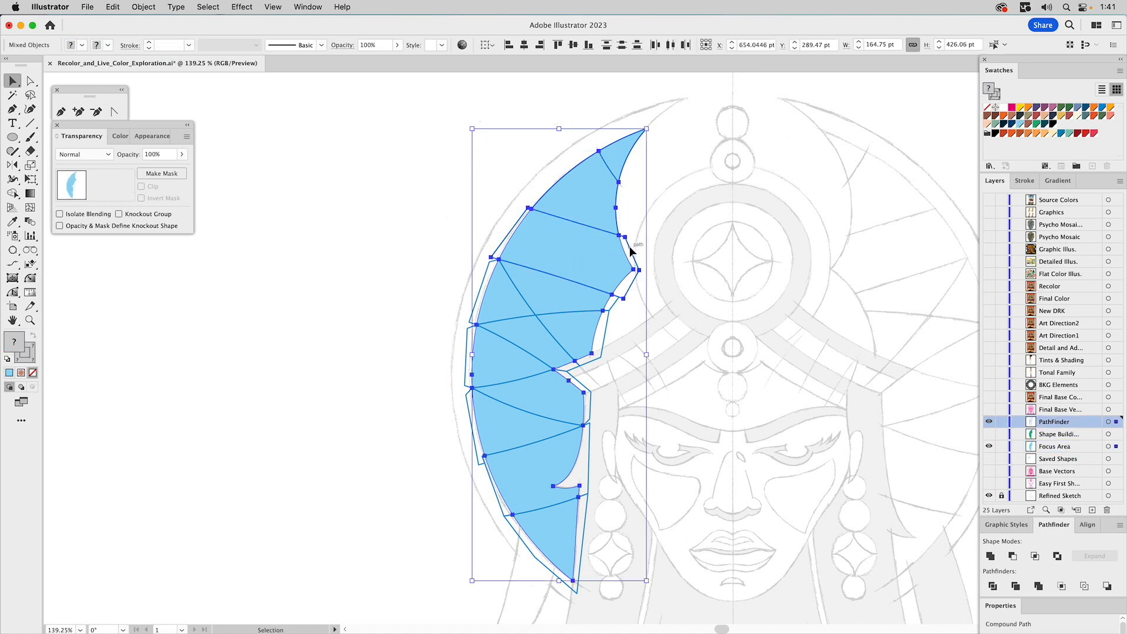
{"action": "left_click", "coordinate": [1035, 556]}
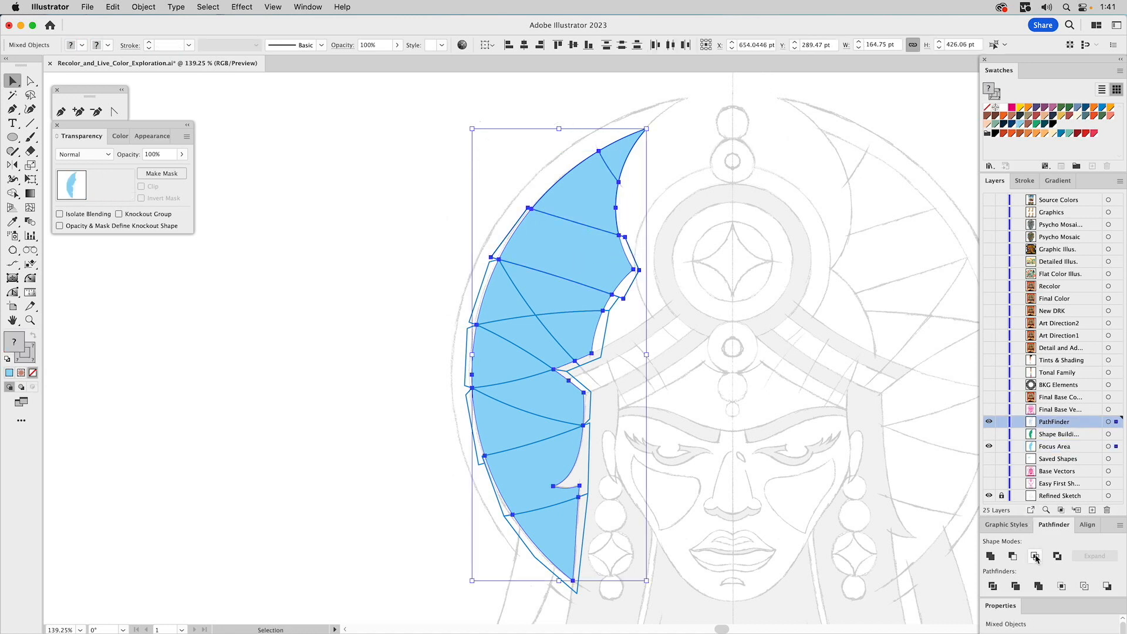
{"action": "left_click", "coordinate": [532, 286]}
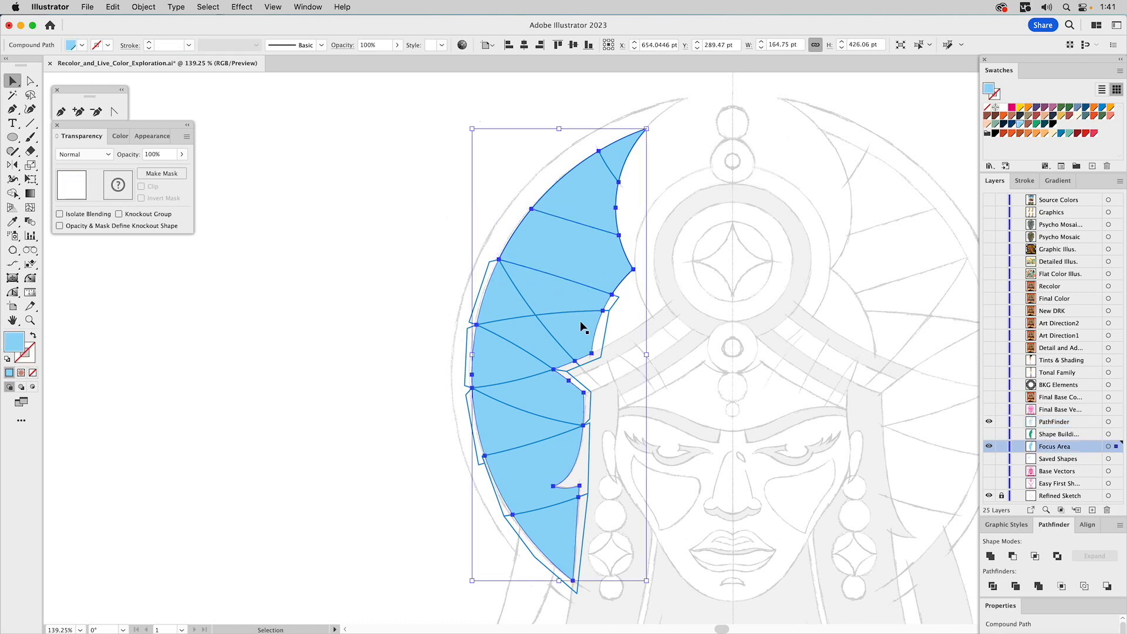
{"action": "left_click", "coordinate": [615, 301], "text": "shift"}
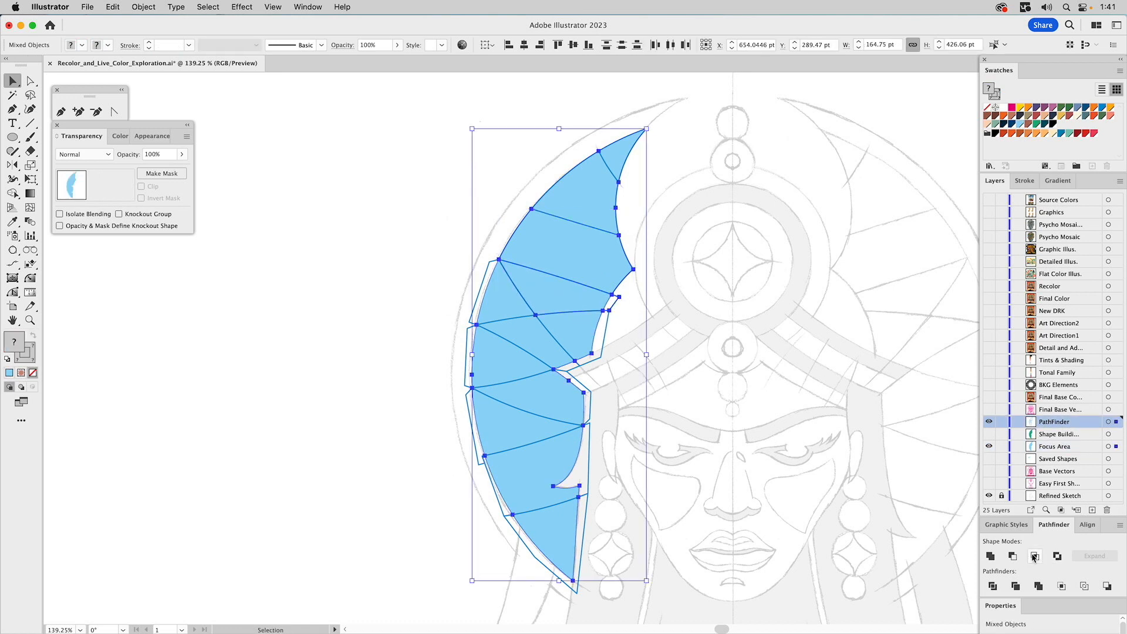
{"action": "left_click", "coordinate": [1034, 556]}
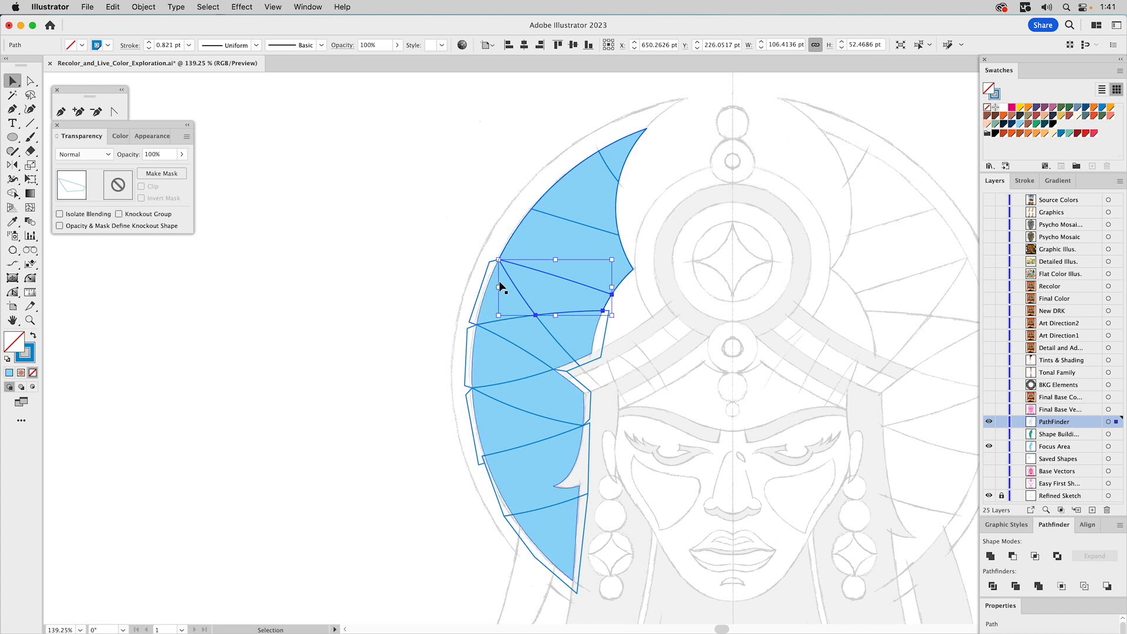
Trim the outer-edge triangular ray and the inner-edge ray above the headband by intersecting each with the blue halo shape, keeping the blue shape
{"action": "left_click", "coordinate": [502, 280]}
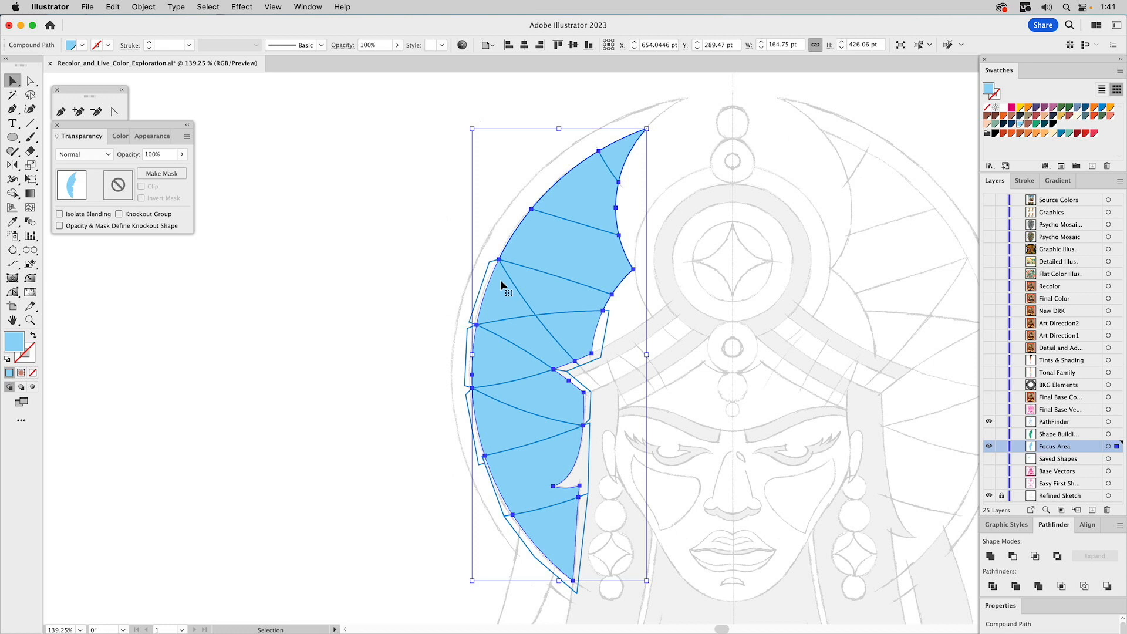
{"action": "left_click", "coordinate": [487, 269], "text": "shift"}
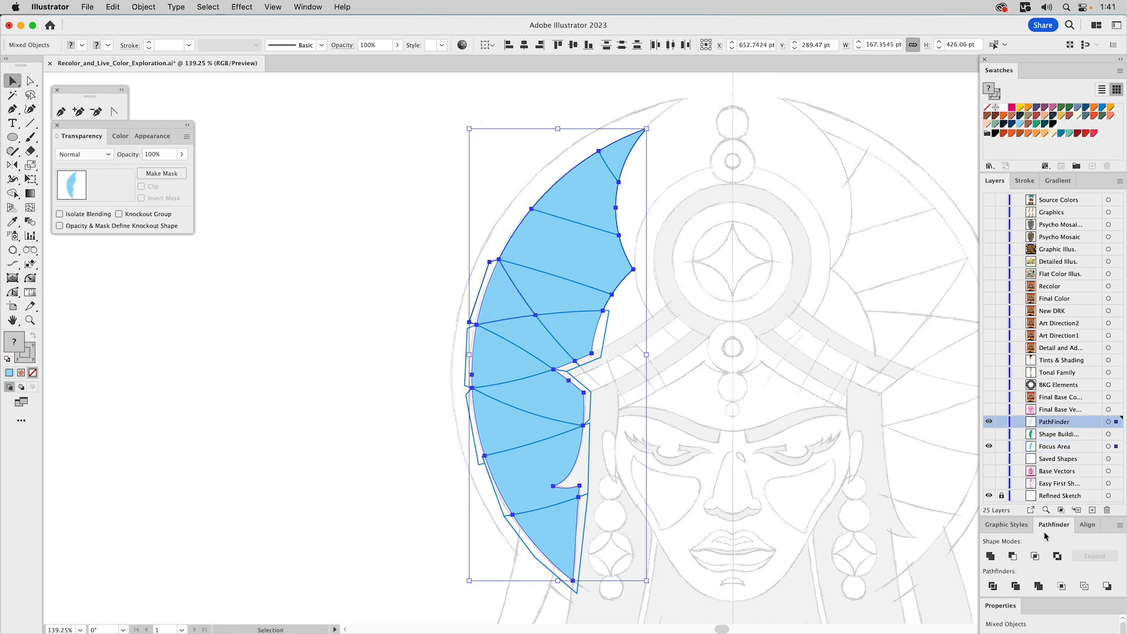
{"action": "left_click", "coordinate": [1034, 556]}
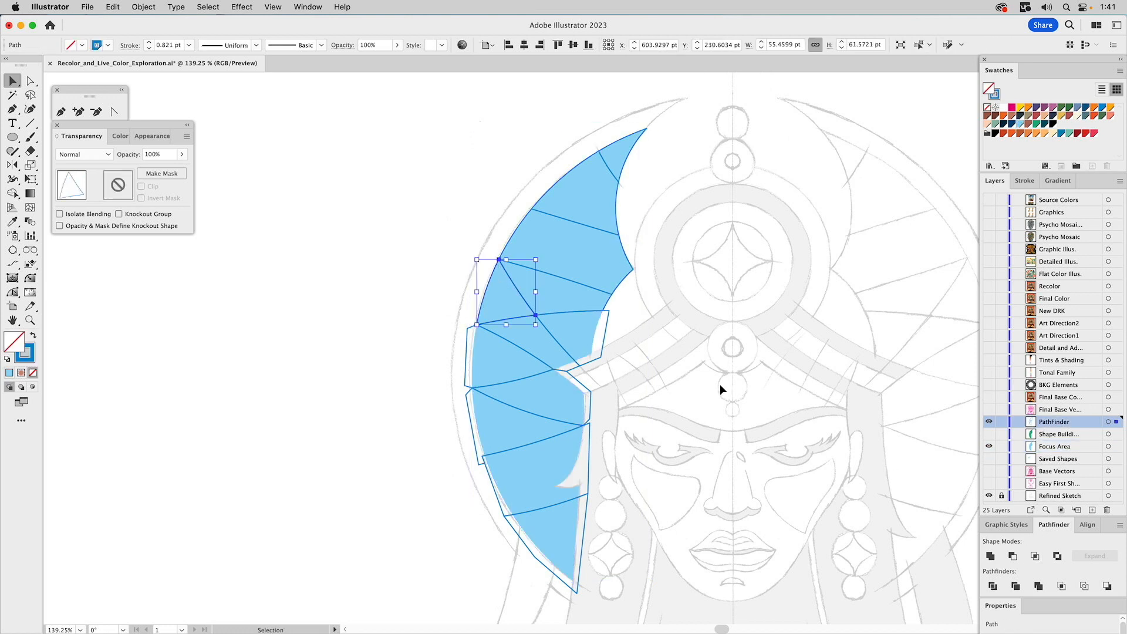
{"action": "left_click", "coordinate": [583, 330]}
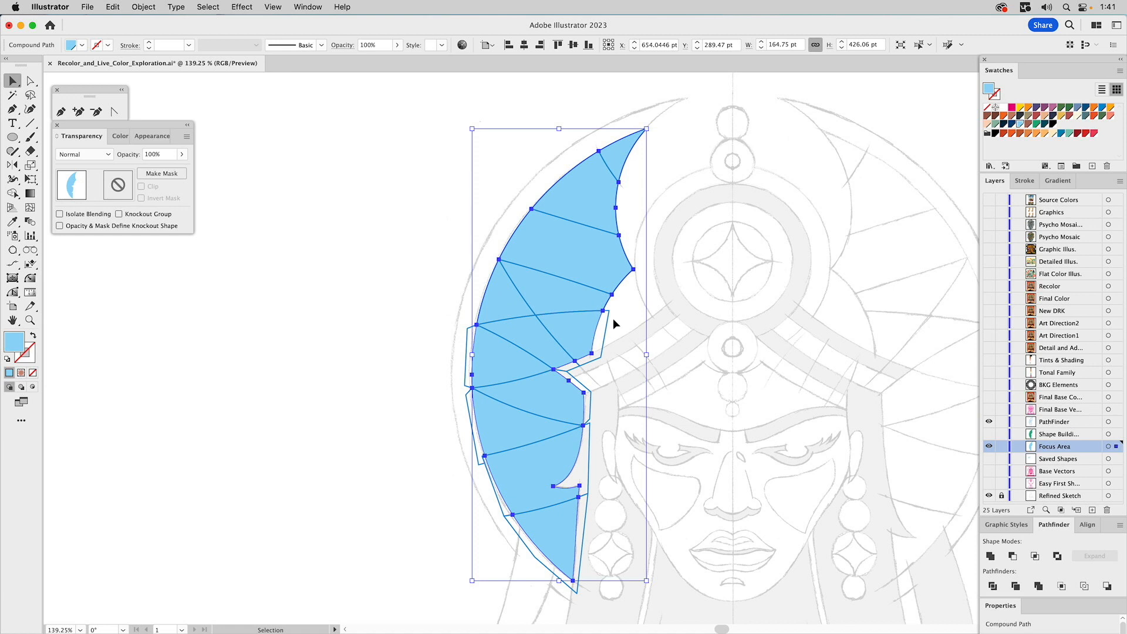
{"action": "left_click", "coordinate": [607, 319]}
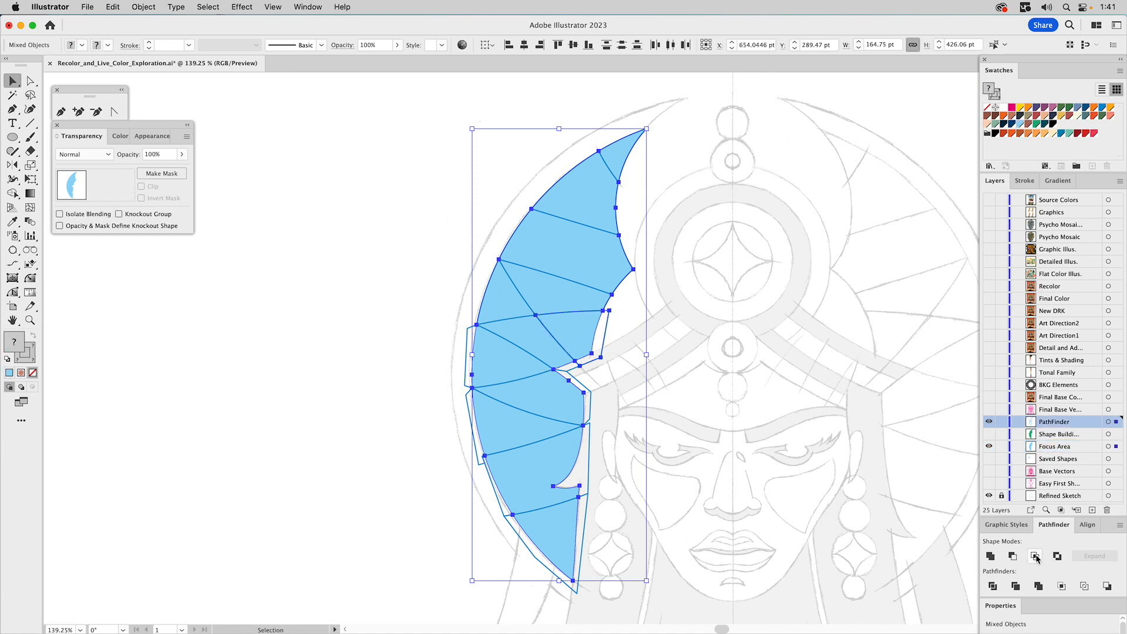
Intersect the ray touching the headband's pointed tip and the outer ray beside it with the blue halo shape, keeping the blue shape
{"action": "left_click", "coordinate": [541, 344]}
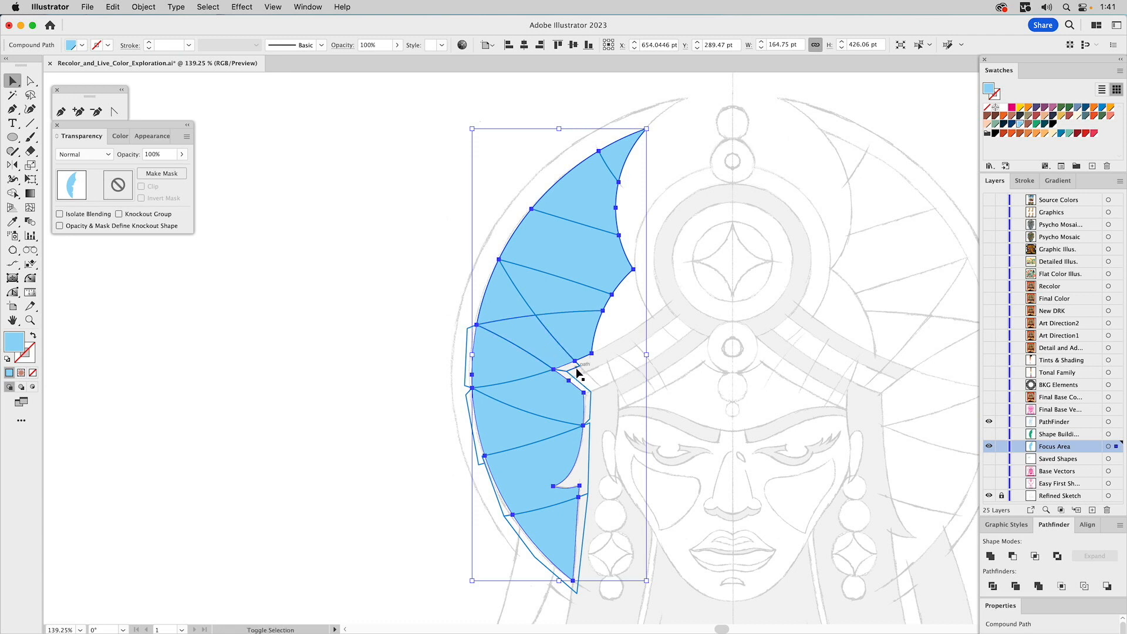
{"action": "left_click", "coordinate": [576, 372], "text": "shift"}
{"action": "left_click", "coordinate": [513, 350], "text": "shift"}
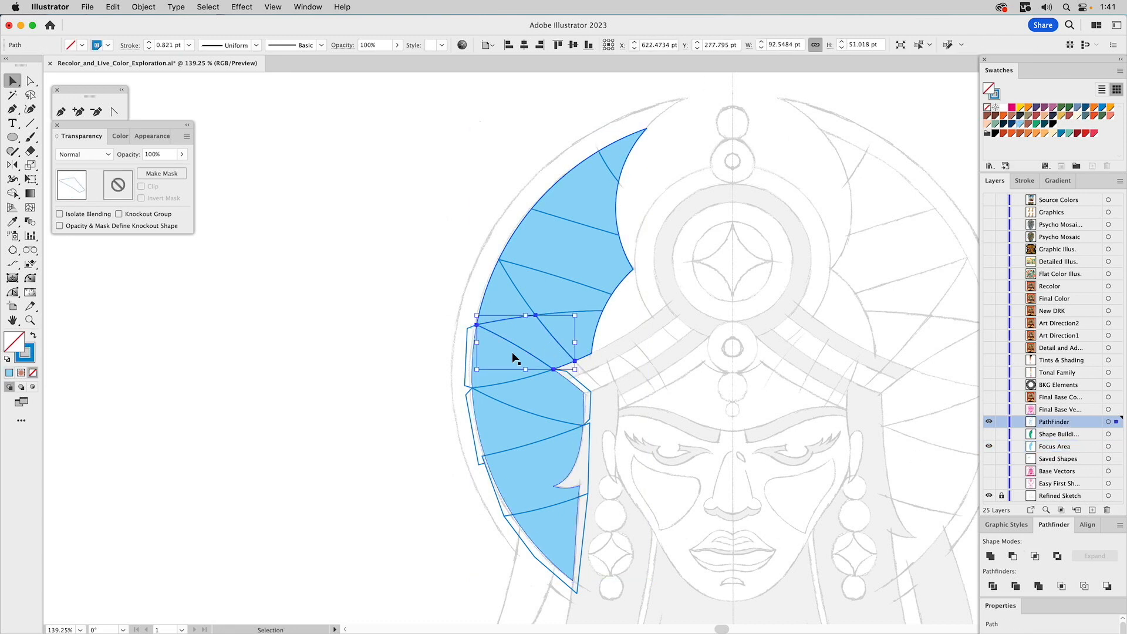
{"action": "left_click", "coordinate": [491, 348]}
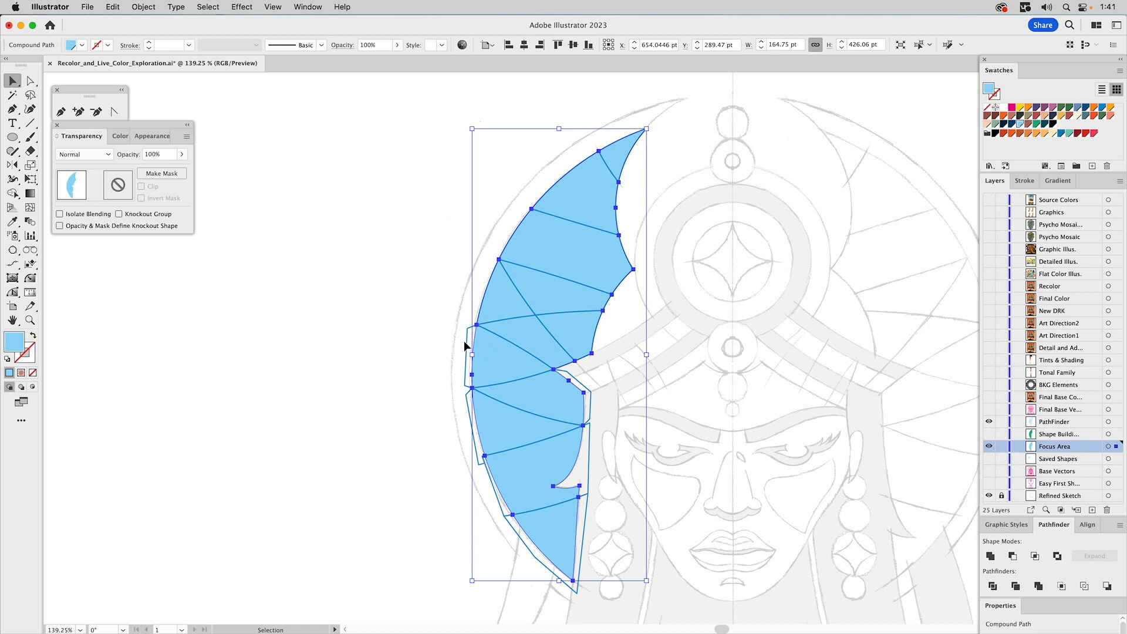
{"action": "left_click", "coordinate": [467, 341], "text": "shift"}
{"action": "left_click", "coordinate": [1034, 556]}
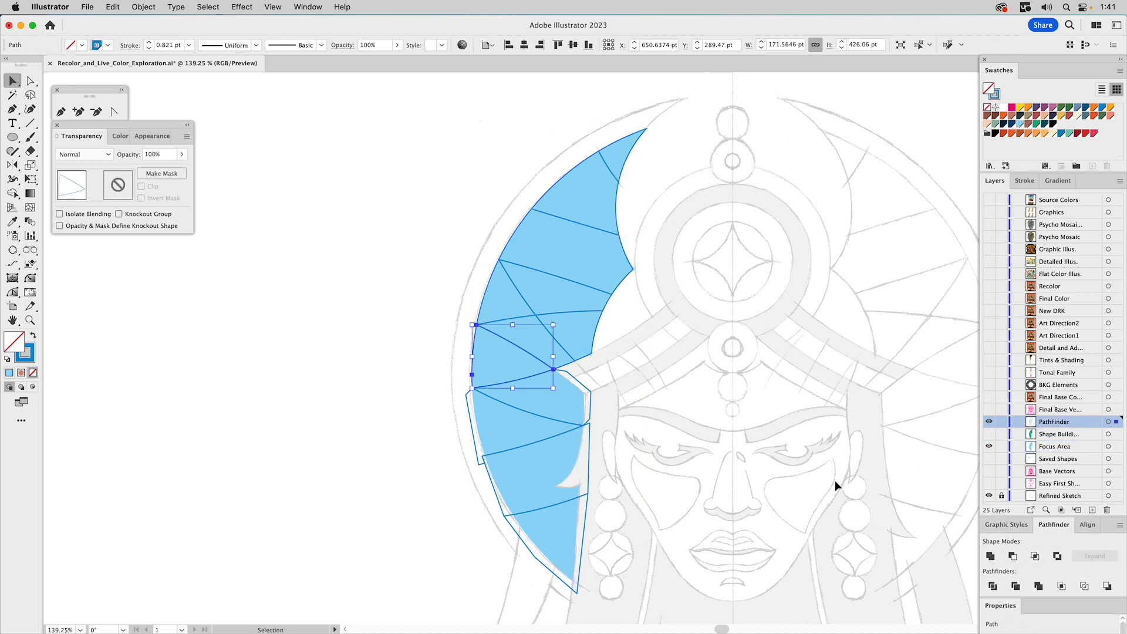
Intersect the two outlined rays directly below the headband tip one by one with the blue halo shape, keeping the blue shape
{"action": "left_click", "coordinate": [562, 383]}
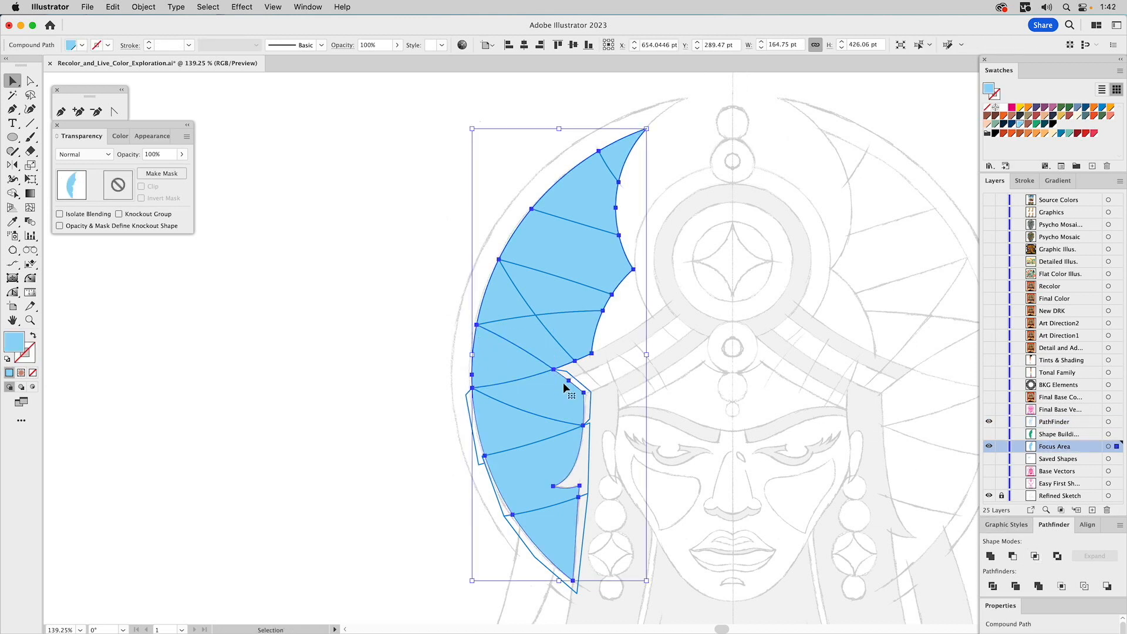
{"action": "left_click", "coordinate": [564, 381], "text": "shift"}
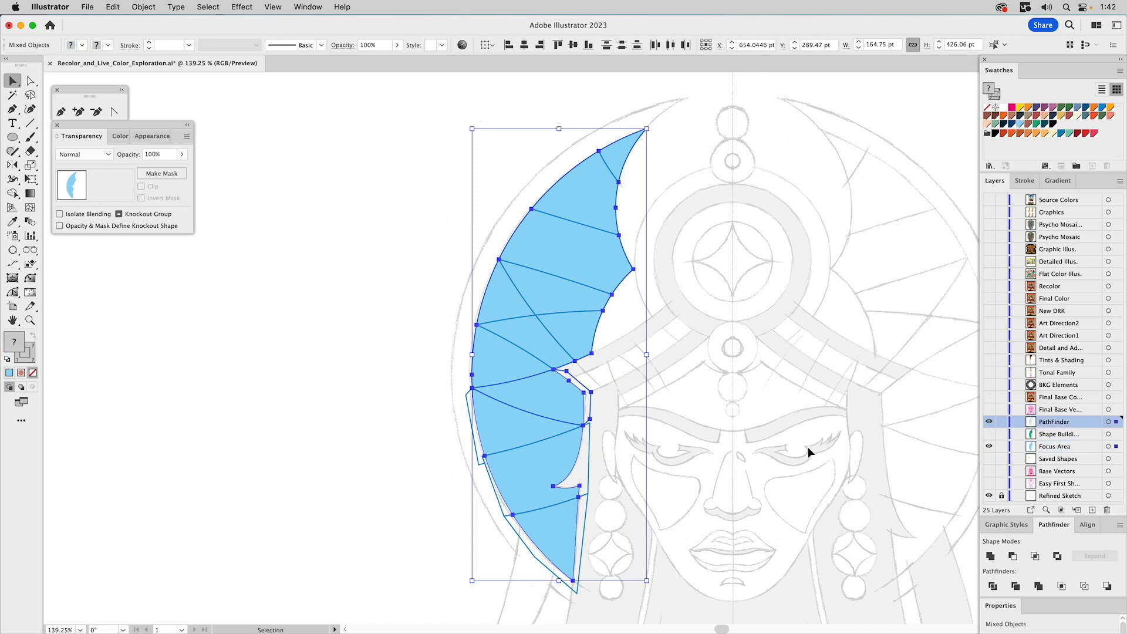
{"action": "left_click", "coordinate": [1035, 557]}
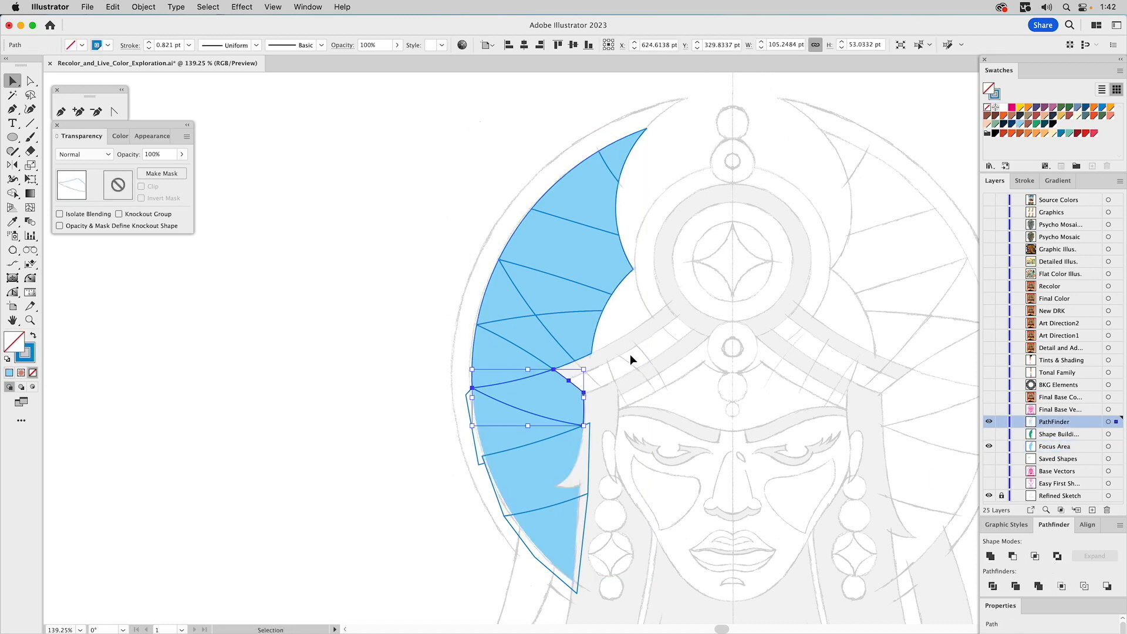
{"action": "left_click", "coordinate": [629, 355]}
{"action": "left_click", "coordinate": [483, 413]}
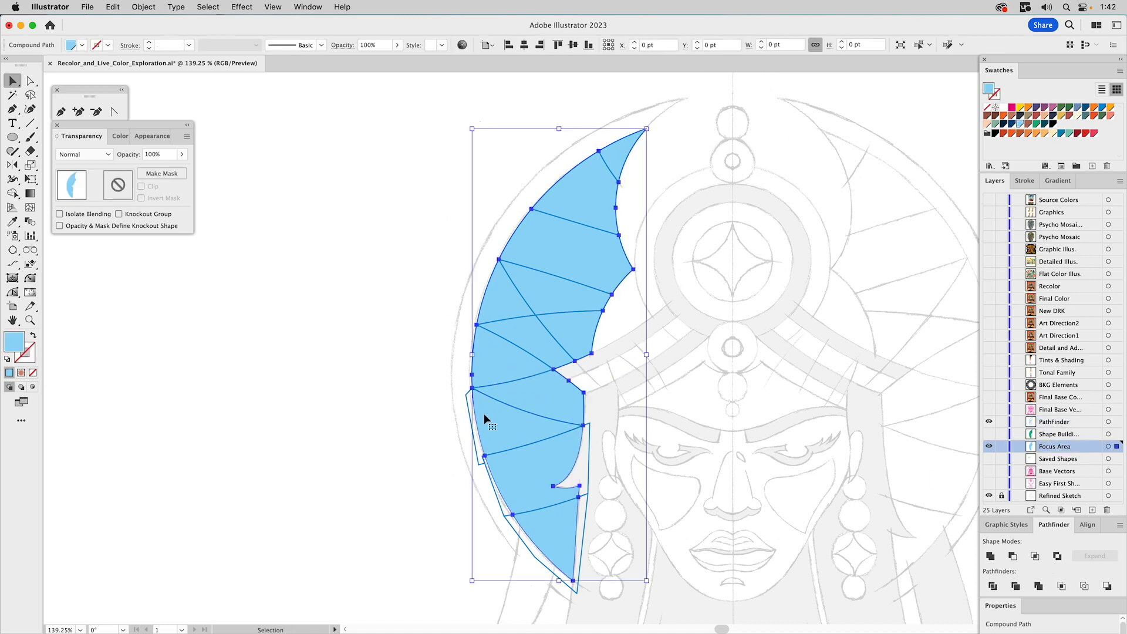
{"action": "left_click", "coordinate": [470, 409], "text": "shift"}
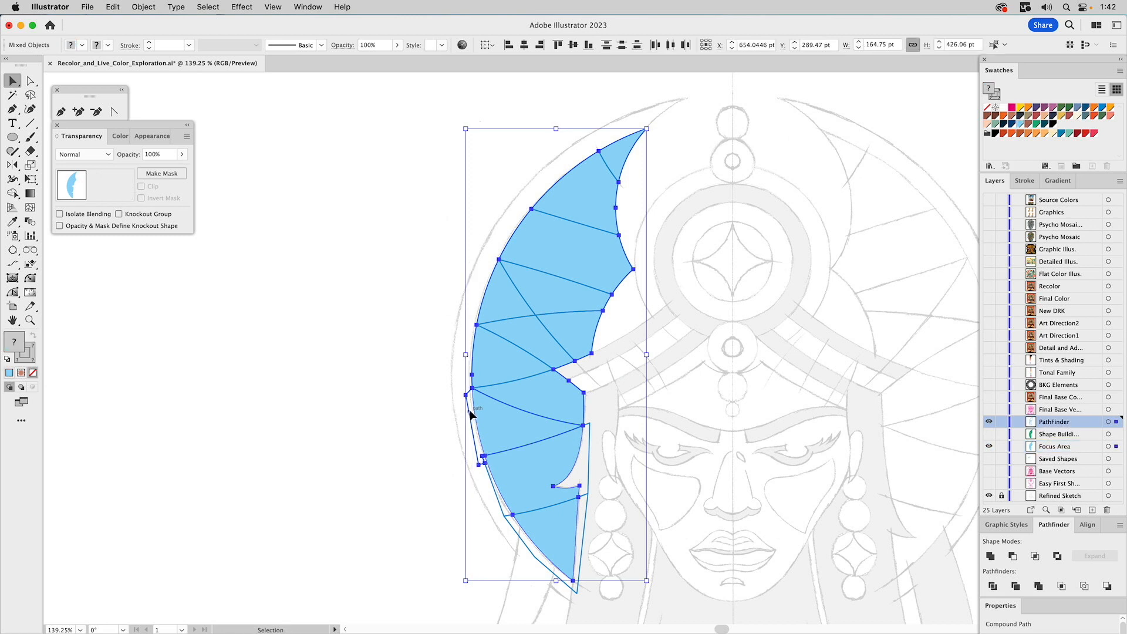
{"action": "left_click", "coordinate": [1034, 557]}
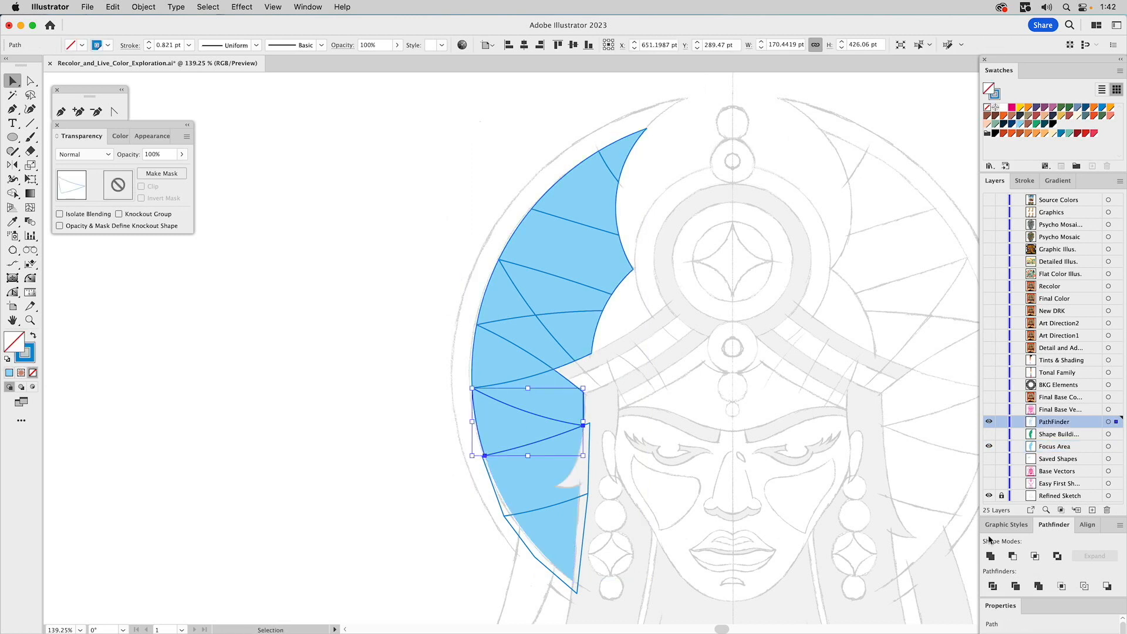
Intersect the last two rays at the halo's lower end with the blue shape, using up the blue shape on the last, and clear the selection
{"action": "left_click", "coordinate": [577, 447]}
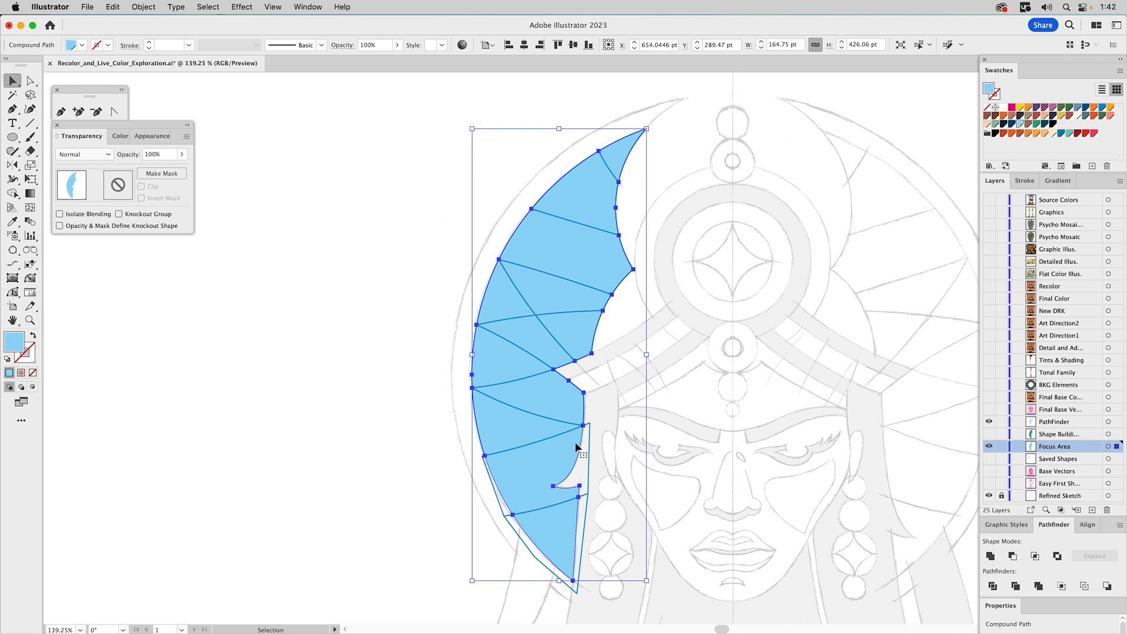
{"action": "left_click", "coordinate": [587, 449], "text": "shift"}
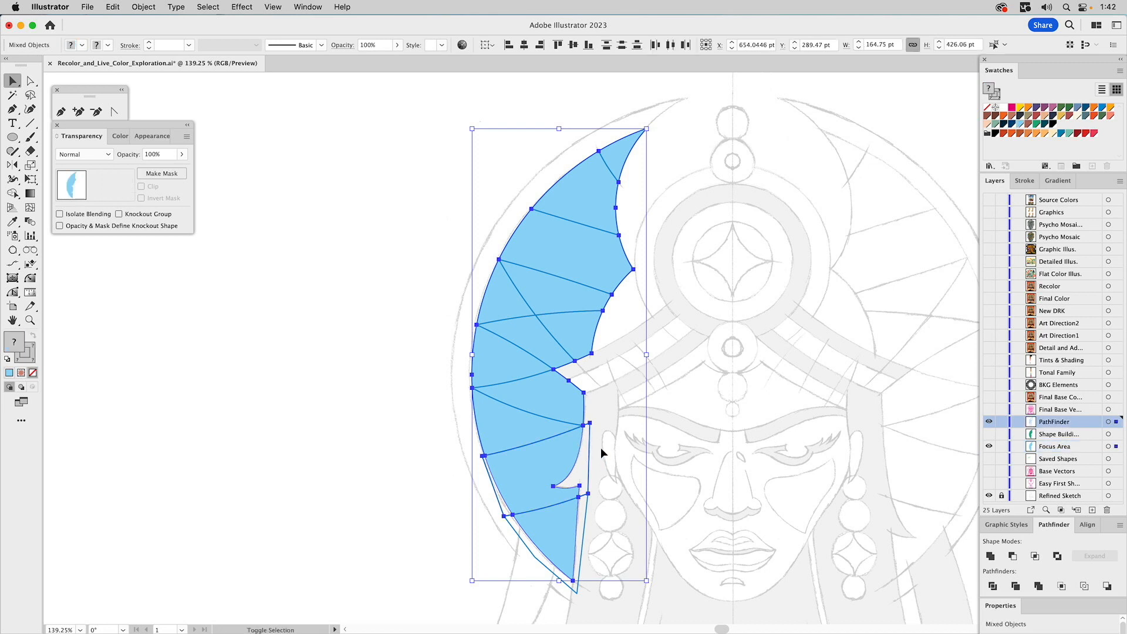
{"action": "left_click", "coordinate": [1035, 556]}
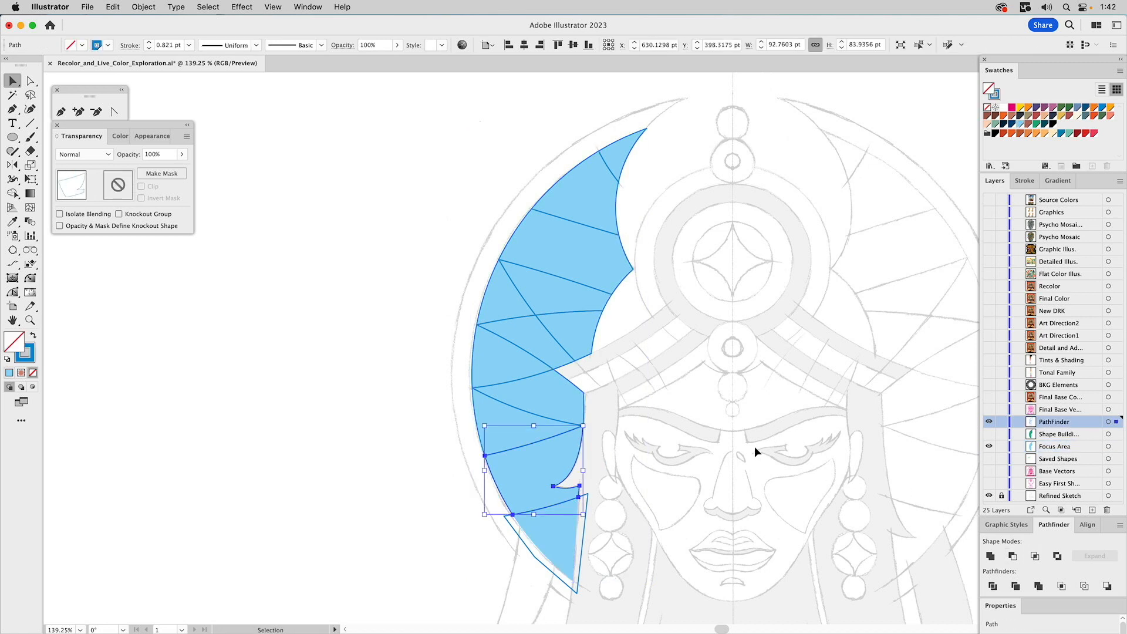
{"action": "left_click", "coordinate": [559, 517]}
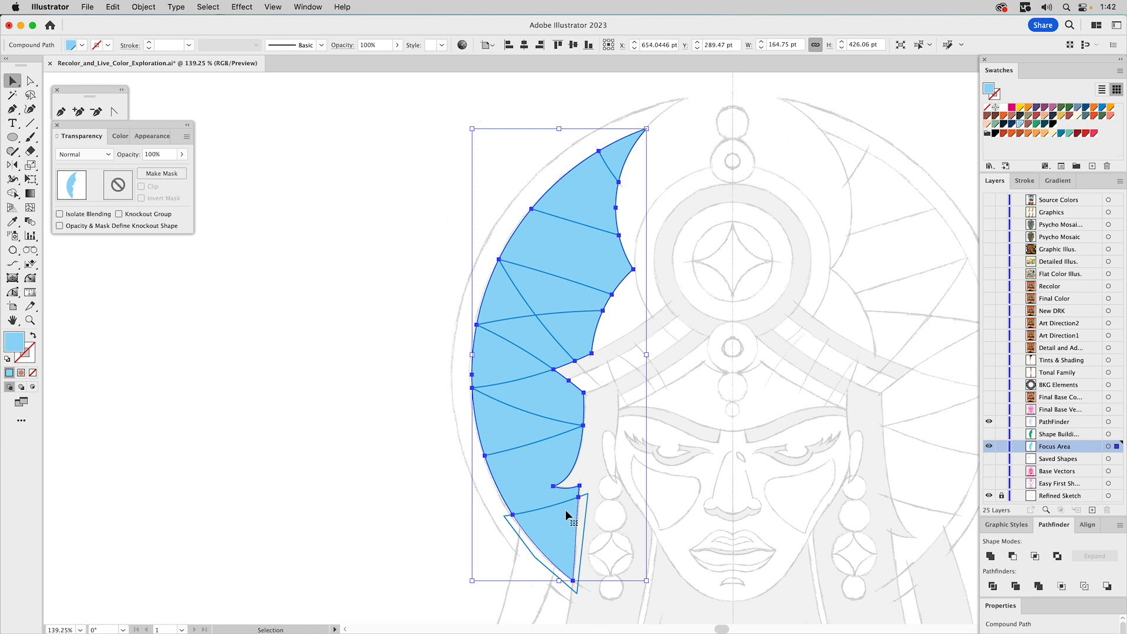
{"action": "left_click", "coordinate": [587, 505], "text": "shift"}
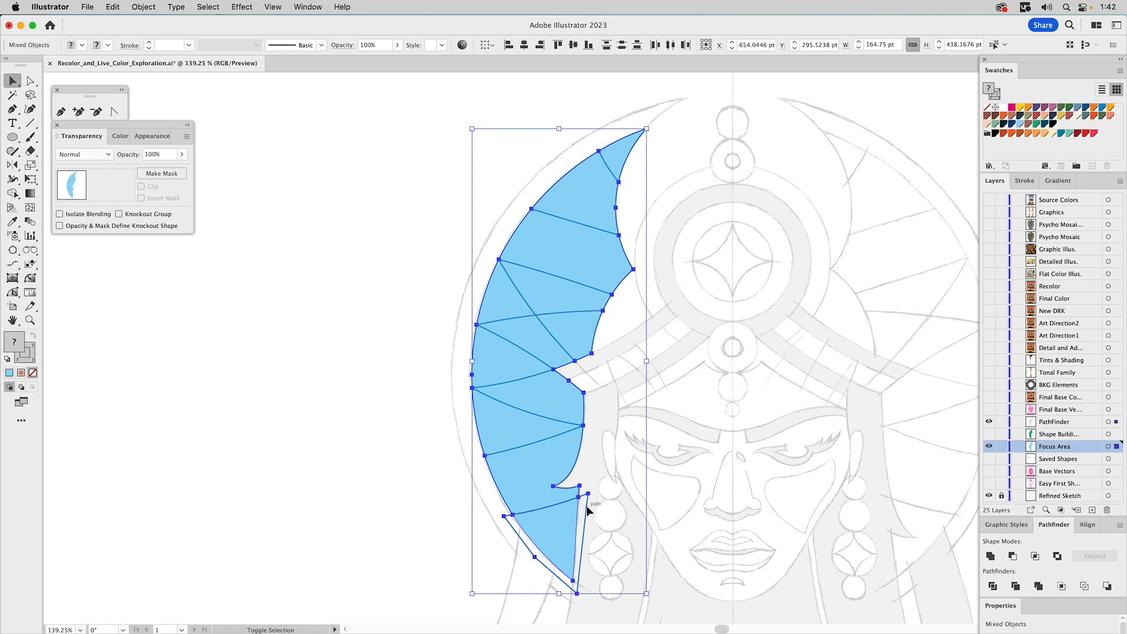
{"action": "left_click", "coordinate": [1034, 555]}
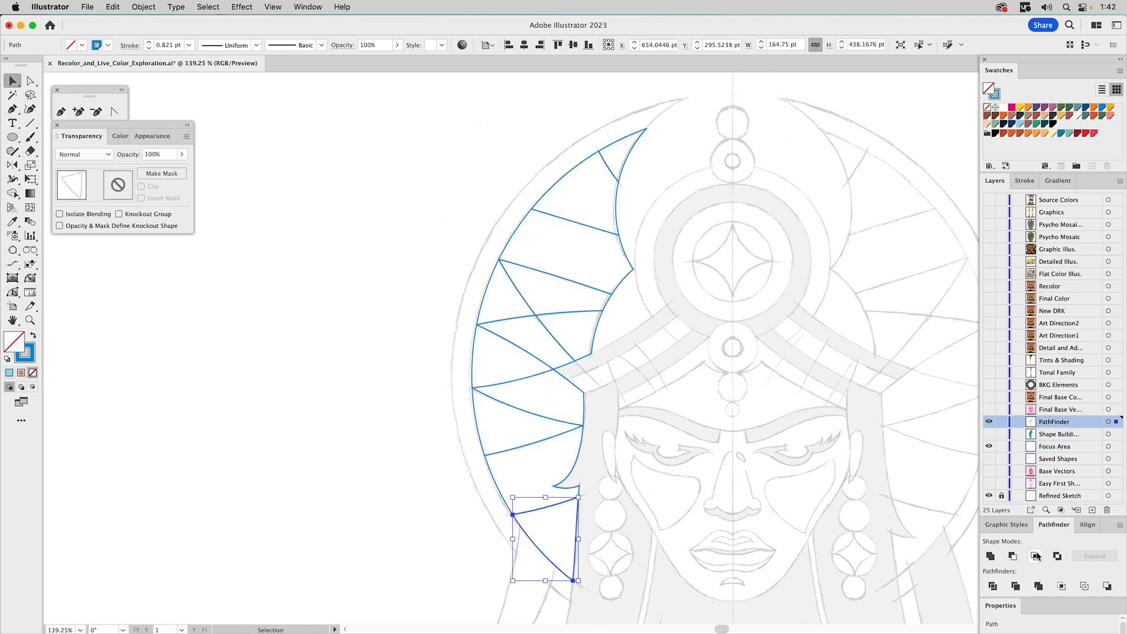
{"action": "left_click", "coordinate": [731, 447]}
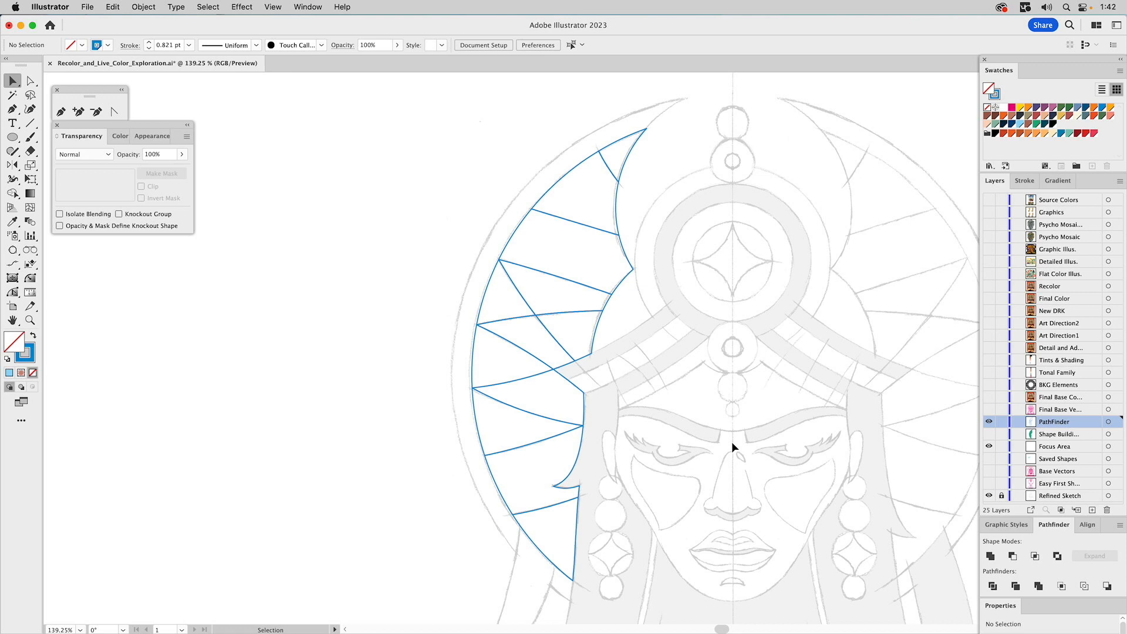
Examine the anchor points of individual trimmed rays along the upper and outer halo edge on the PathFinder layer
{"action": "left_click", "coordinate": [630, 150]}
{"action": "left_click", "coordinate": [617, 214]}
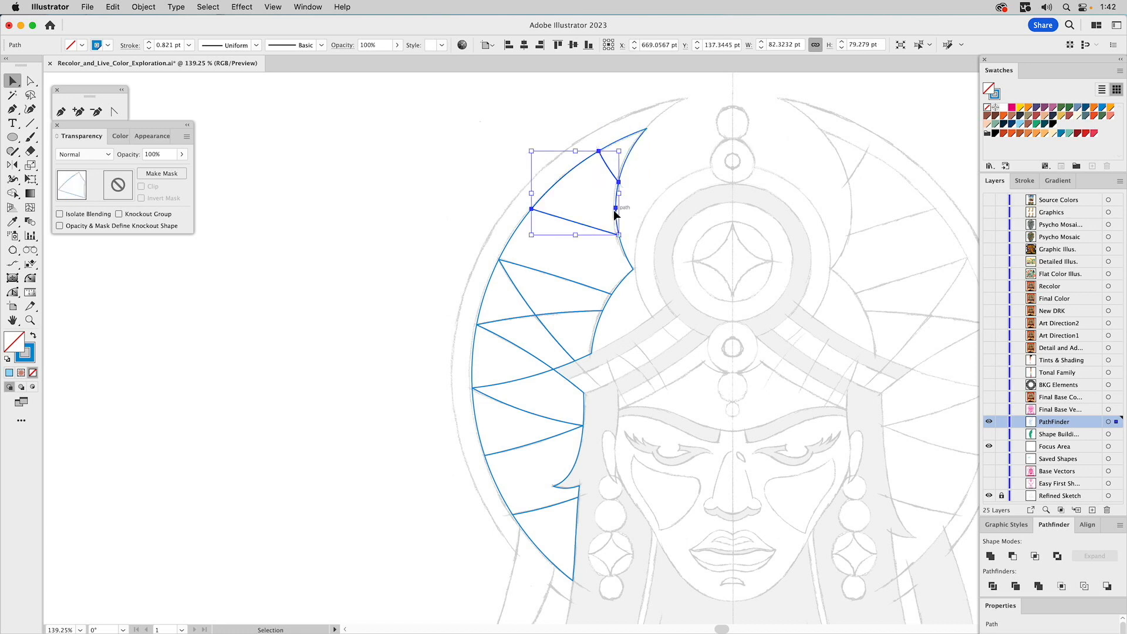
{"action": "left_click", "coordinate": [488, 291]}
{"action": "left_click", "coordinate": [471, 356]}
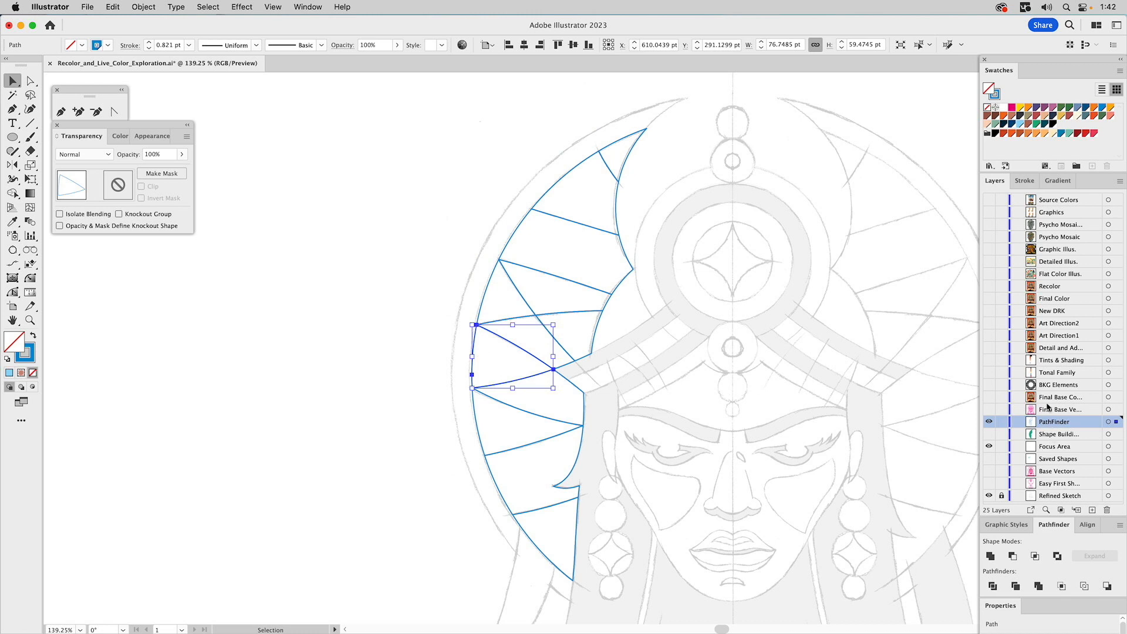
Show the Shape Building layer without the PathFinder and Focus Area layers, and examine the anchor points on its green rays
{"action": "left_click", "coordinate": [989, 422]}
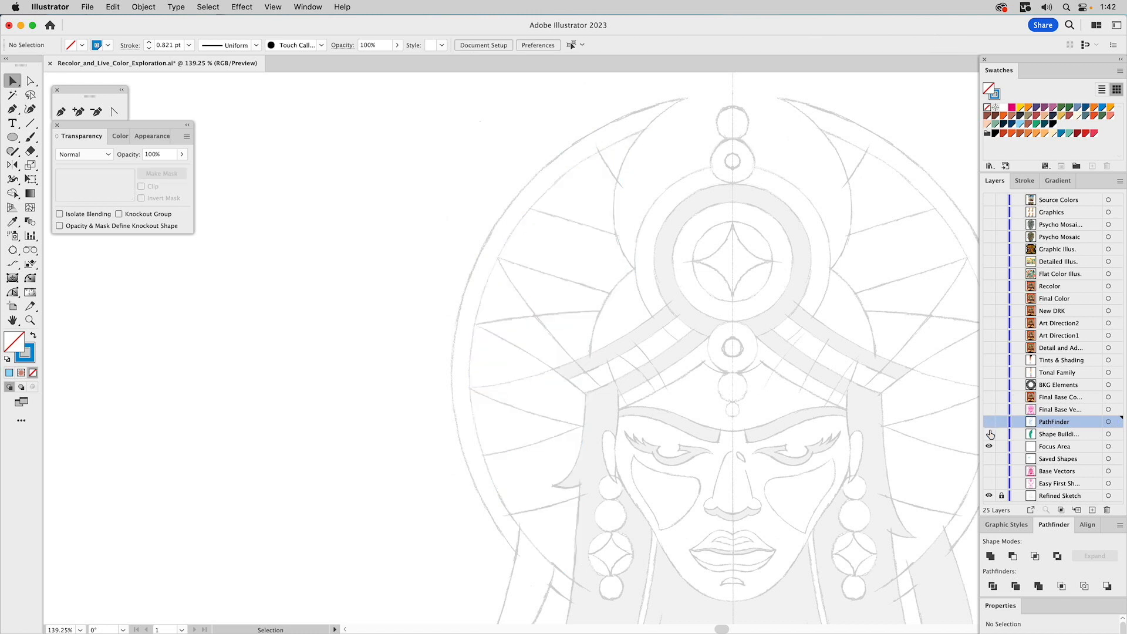
{"action": "left_click", "coordinate": [989, 433]}
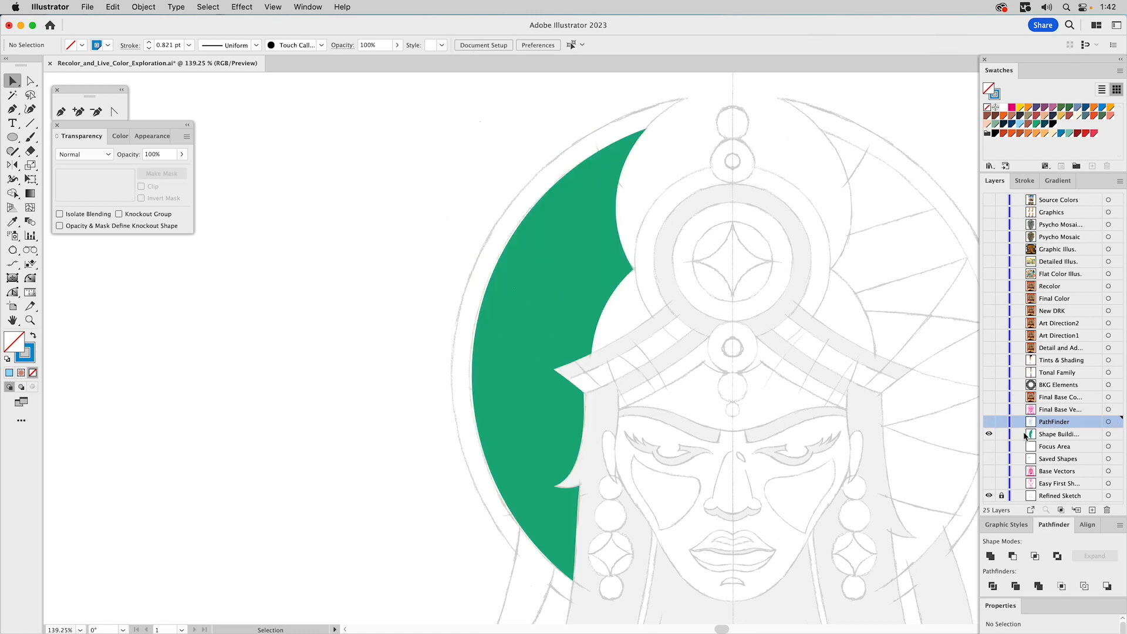
{"action": "left_click", "coordinate": [568, 251]}
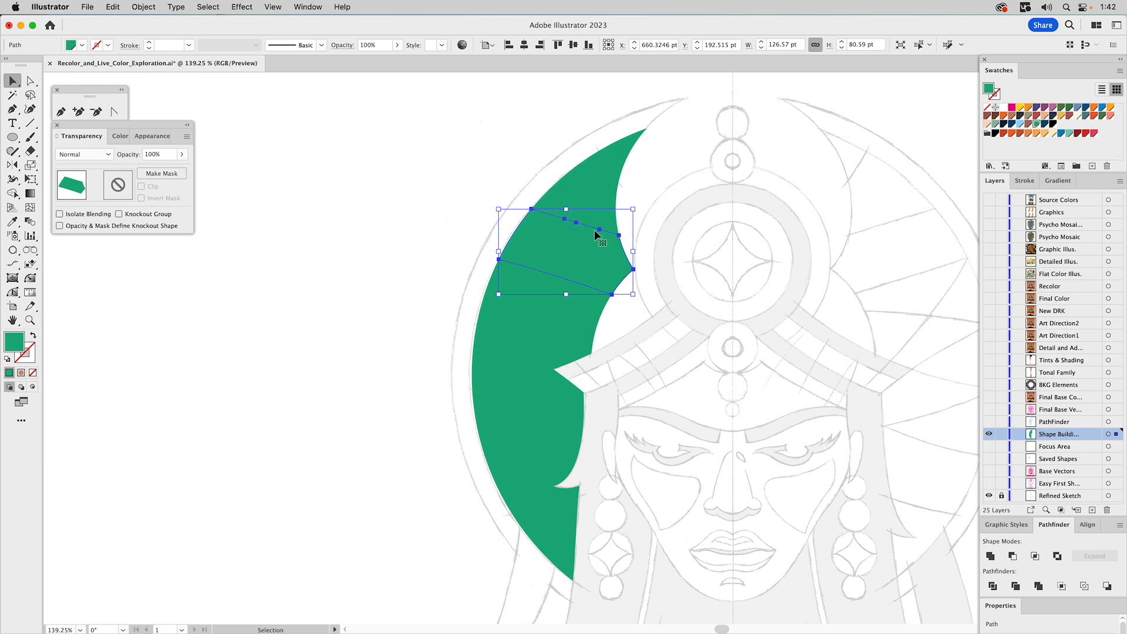
{"action": "left_click_drag", "start_coordinate": [438, 224], "coordinate": [731, 512]}
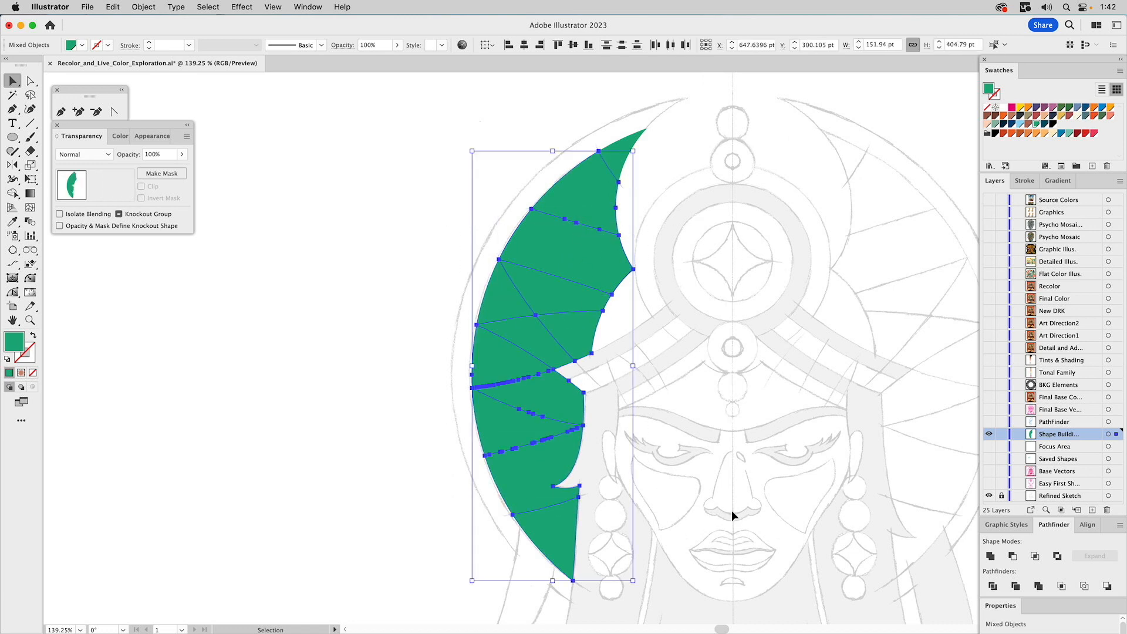
{"action": "left_click", "coordinate": [641, 433]}
{"action": "left_click", "coordinate": [531, 391]}
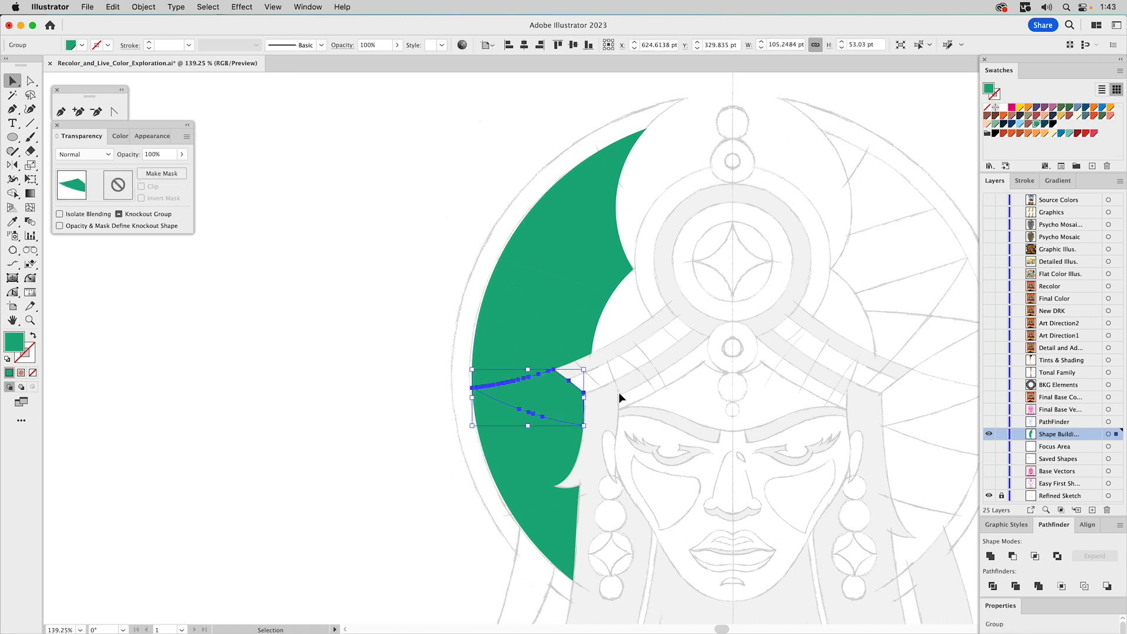
Switch visibility back to the PathFinder layer and examine the anchor points of the ray below the headband tip and all rays together
{"action": "left_click", "coordinate": [988, 433]}
{"action": "left_click", "coordinate": [988, 422]}
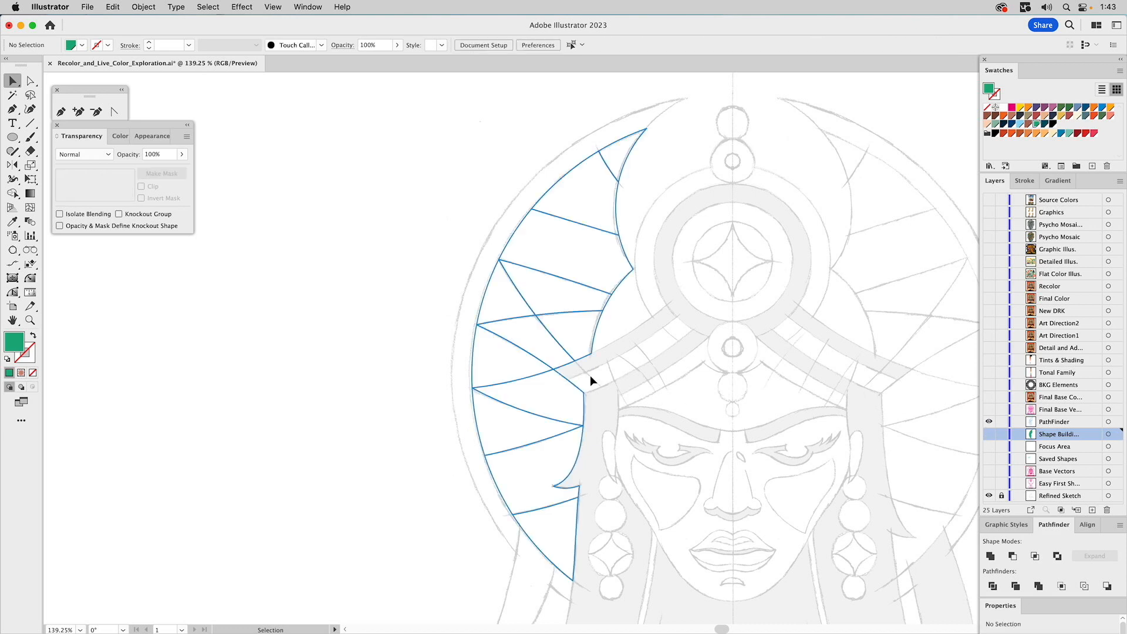
{"action": "left_click", "coordinate": [568, 382]}
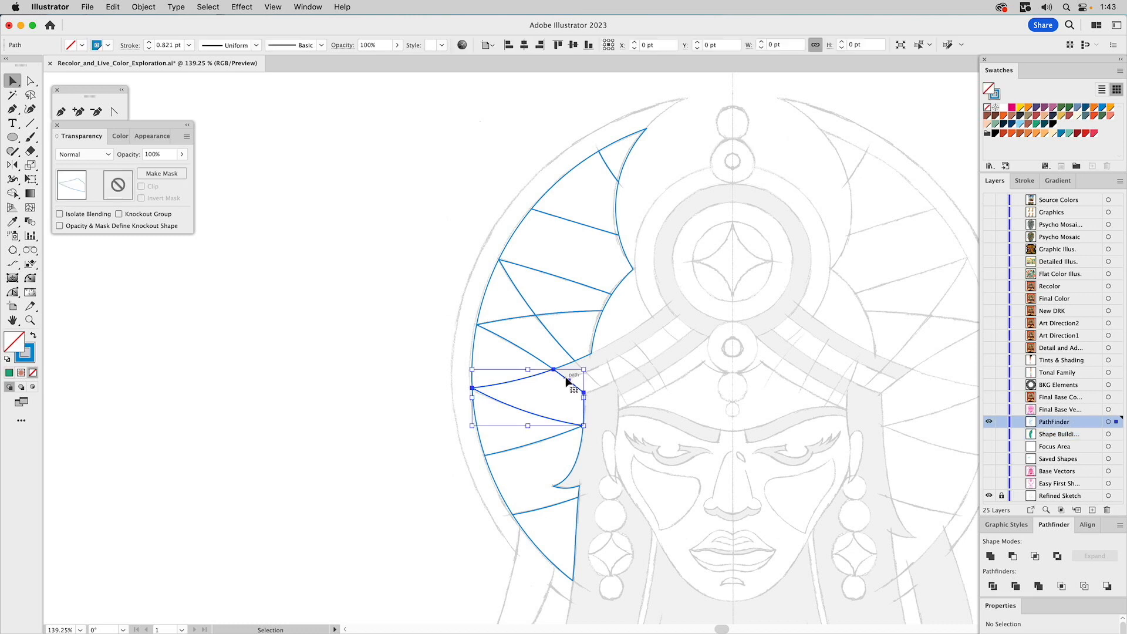
{"action": "left_click", "coordinate": [568, 380]}
{"action": "left_click_drag", "start_coordinate": [416, 123], "coordinate": [717, 551]}
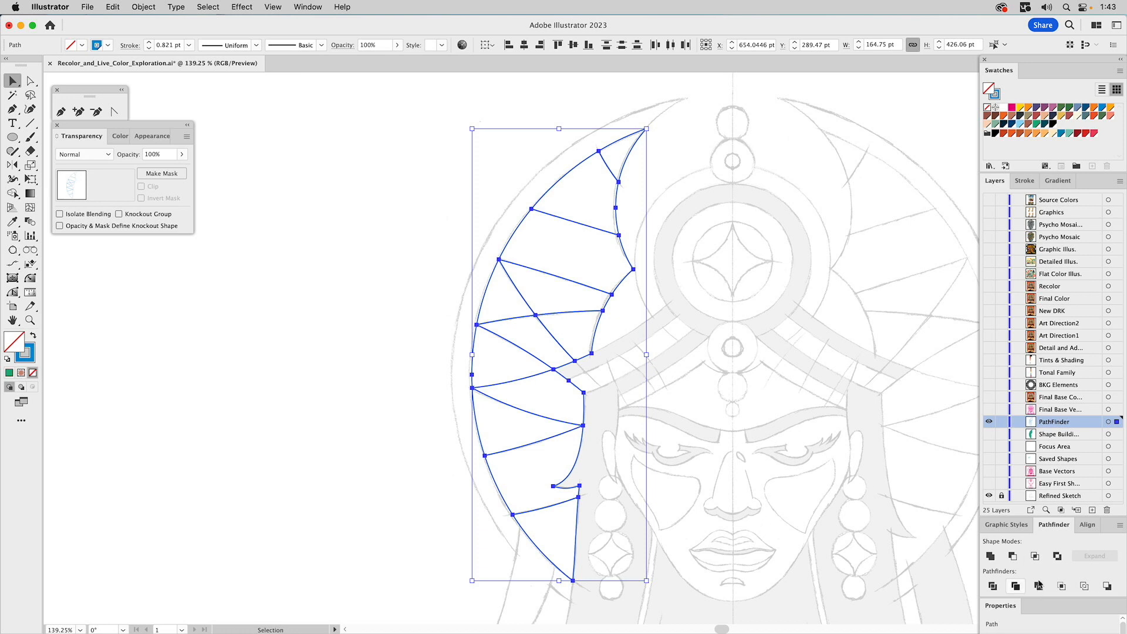
Hide the PathFinder layer, show Shape Building again, and recheck the extra anchor points on the green ray below the headband tip
{"action": "left_click", "coordinate": [988, 434]}
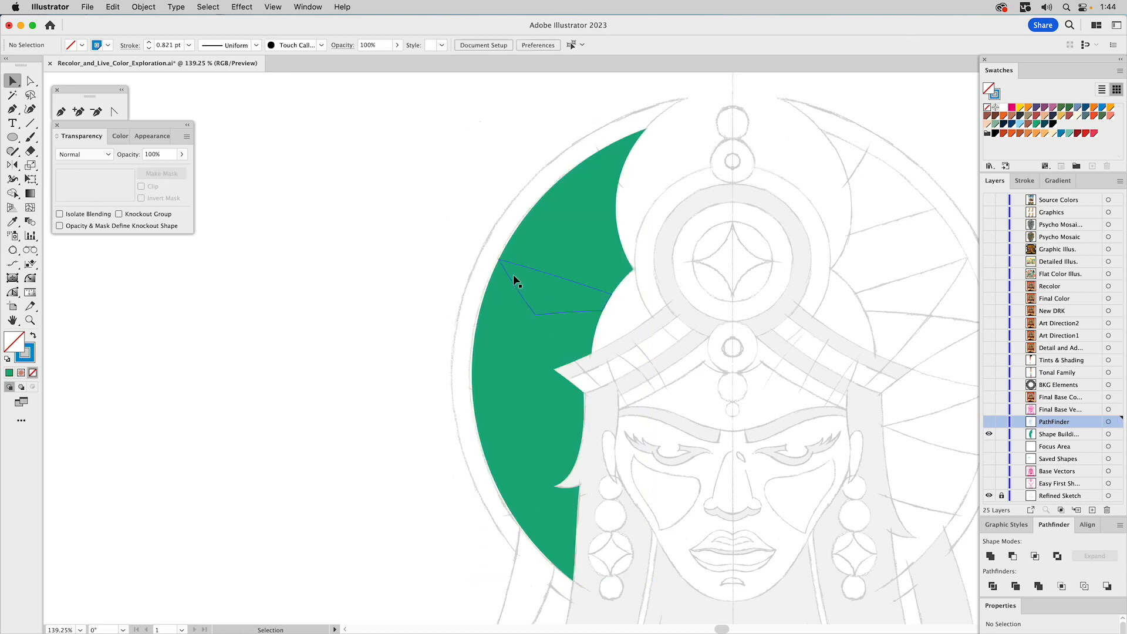
{"action": "left_click_drag", "start_coordinate": [425, 234], "coordinate": [664, 476]}
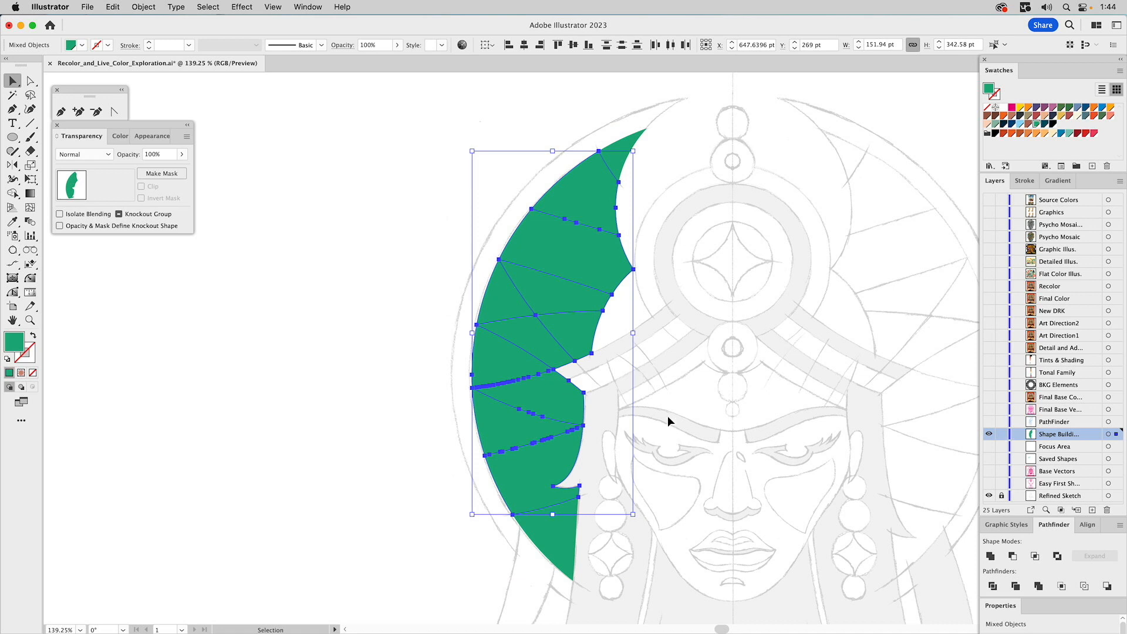
{"action": "left_click", "coordinate": [649, 411]}
{"action": "left_click", "coordinate": [556, 399]}
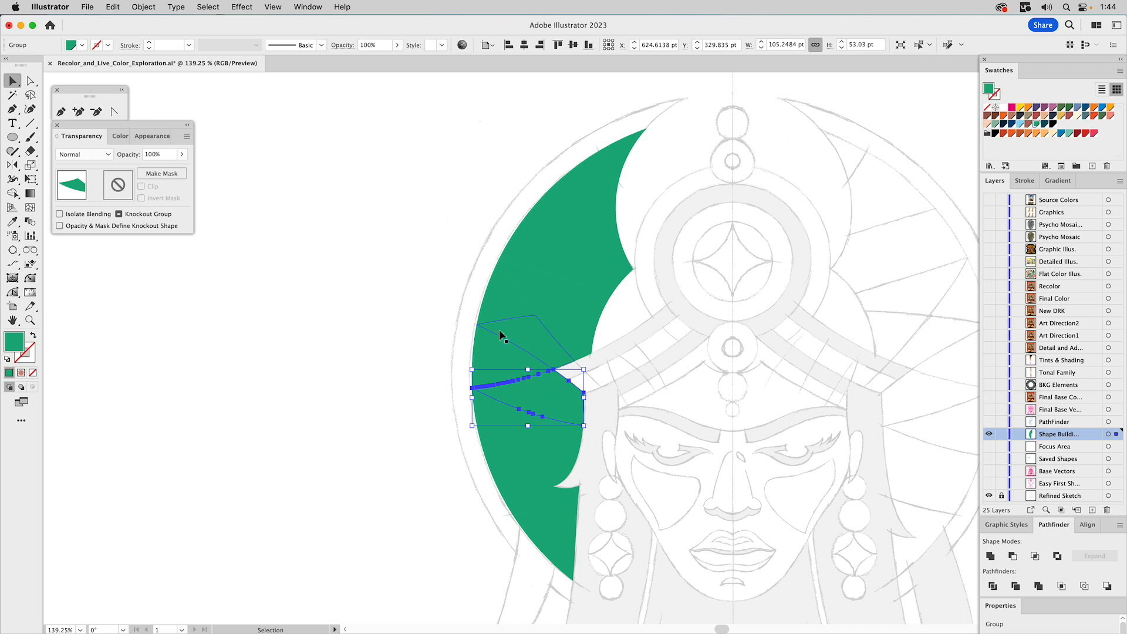
Hide the Shape Building layer, show the final base vectors layer as the active layer, and fit the artboard in view
{"action": "left_click", "coordinate": [987, 434]}
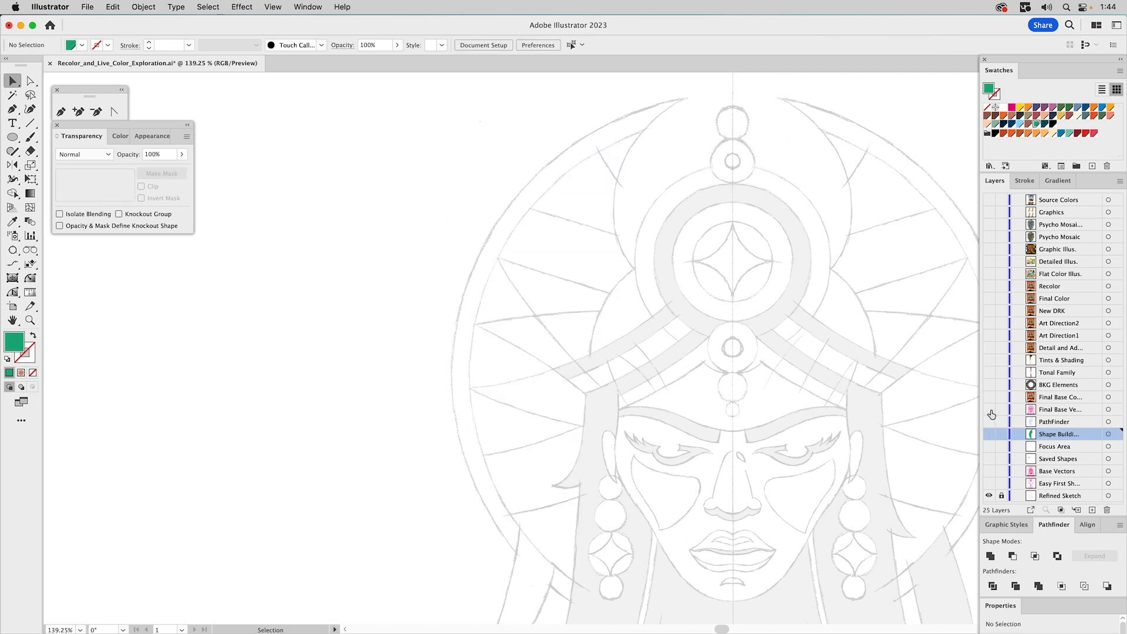
{"action": "left_click", "coordinate": [989, 410]}
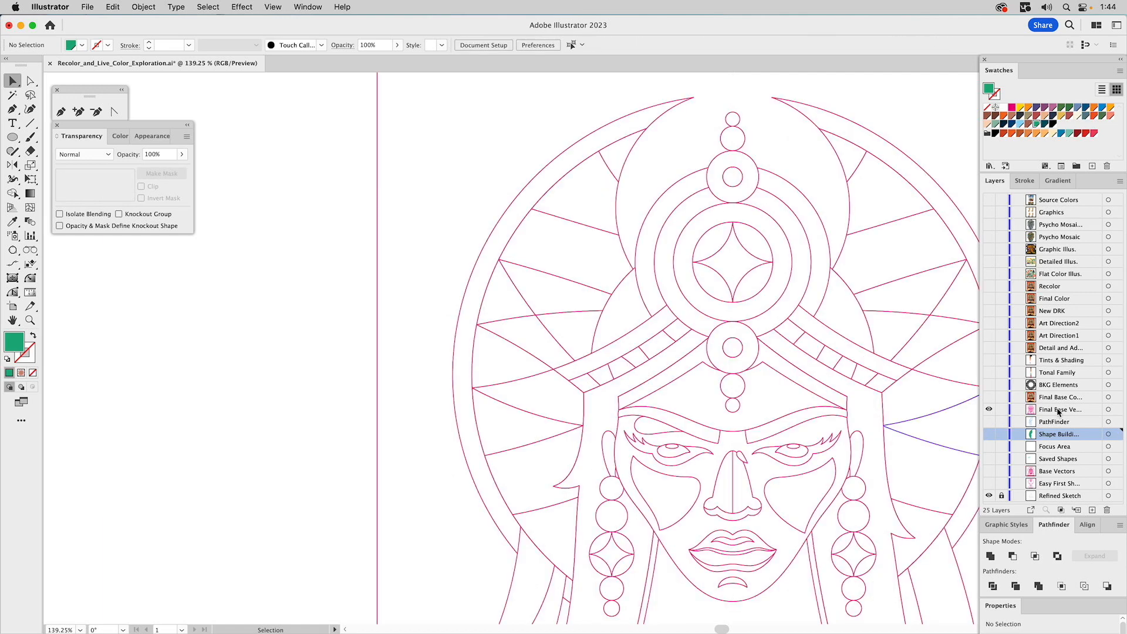
{"action": "left_click", "coordinate": [1055, 411]}
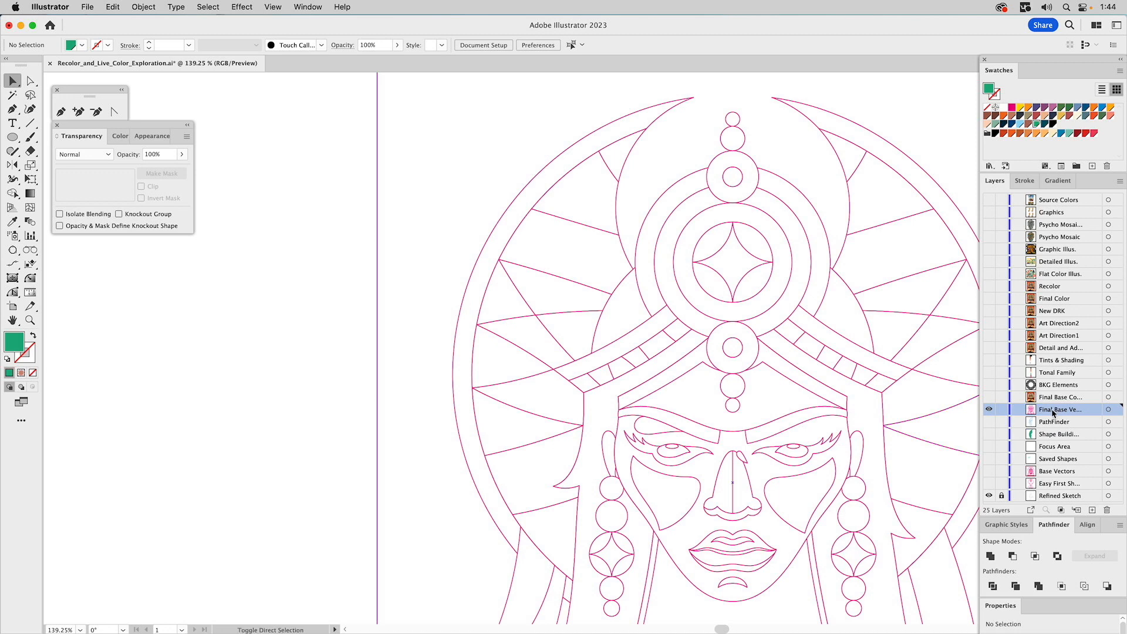
{"action": "key", "text": "super+0"}
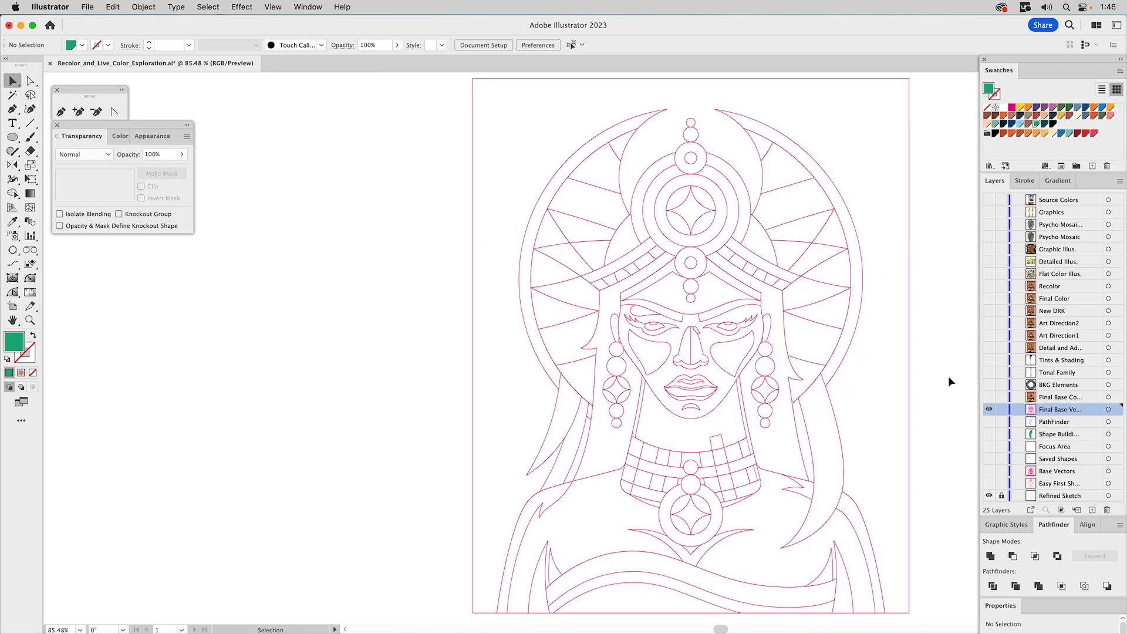
Show the Tonal Family layer beside the portrait, make it active, and review its color strip and the swatch options
{"action": "left_click", "coordinate": [989, 372]}
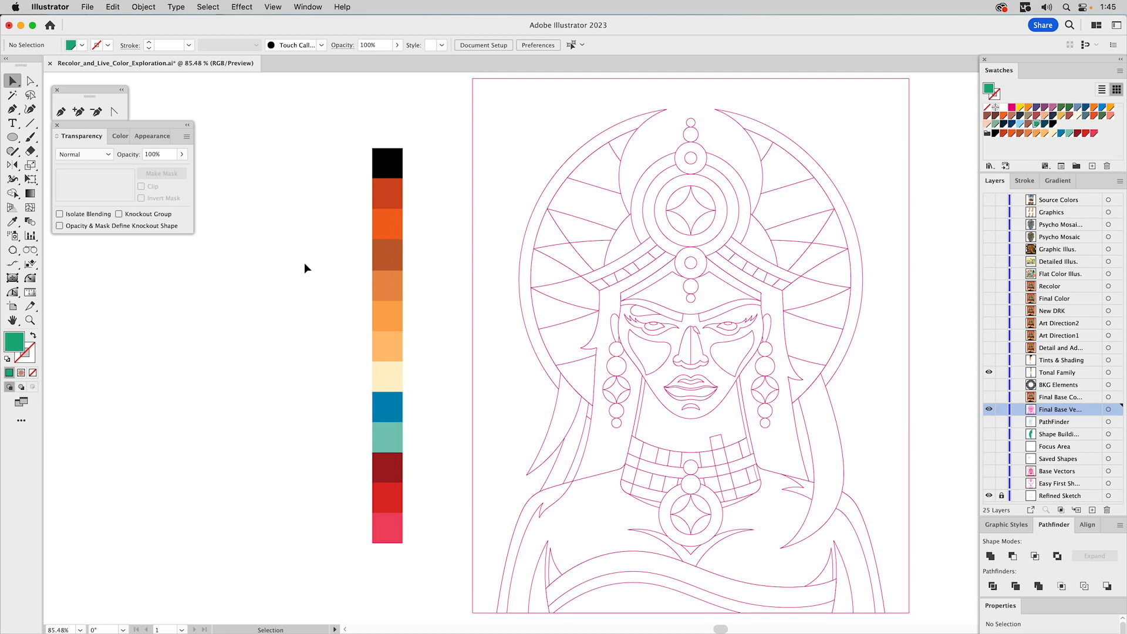
{"action": "left_click_drag", "start_coordinate": [306, 156], "coordinate": [417, 540]}
{"action": "left_click", "coordinate": [428, 511]}
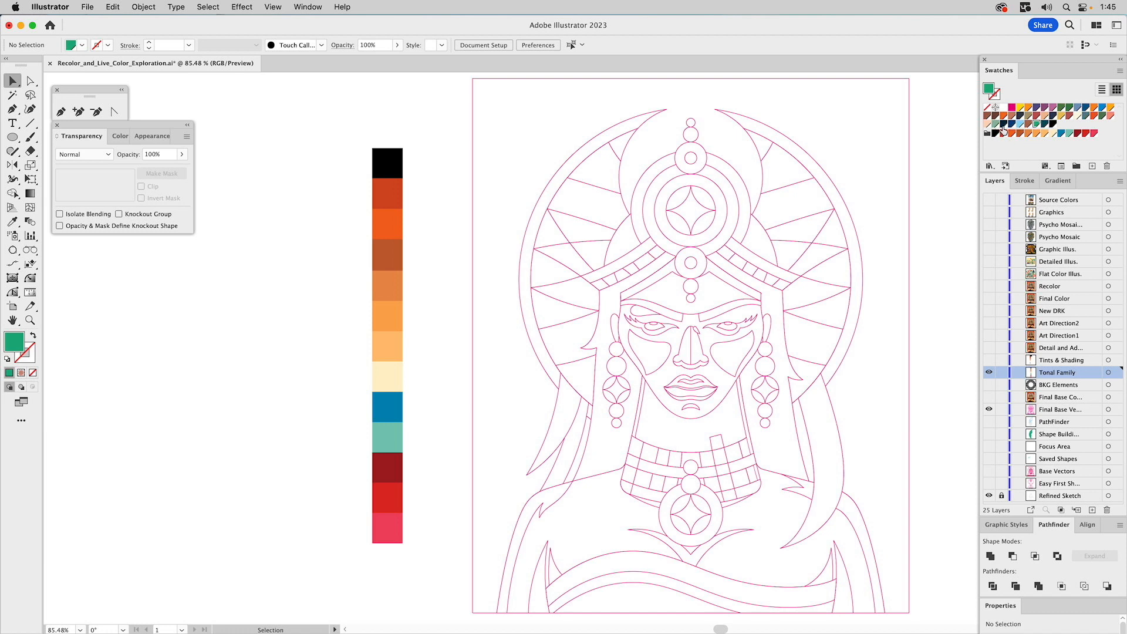
{"action": "left_click", "coordinate": [1120, 71]}
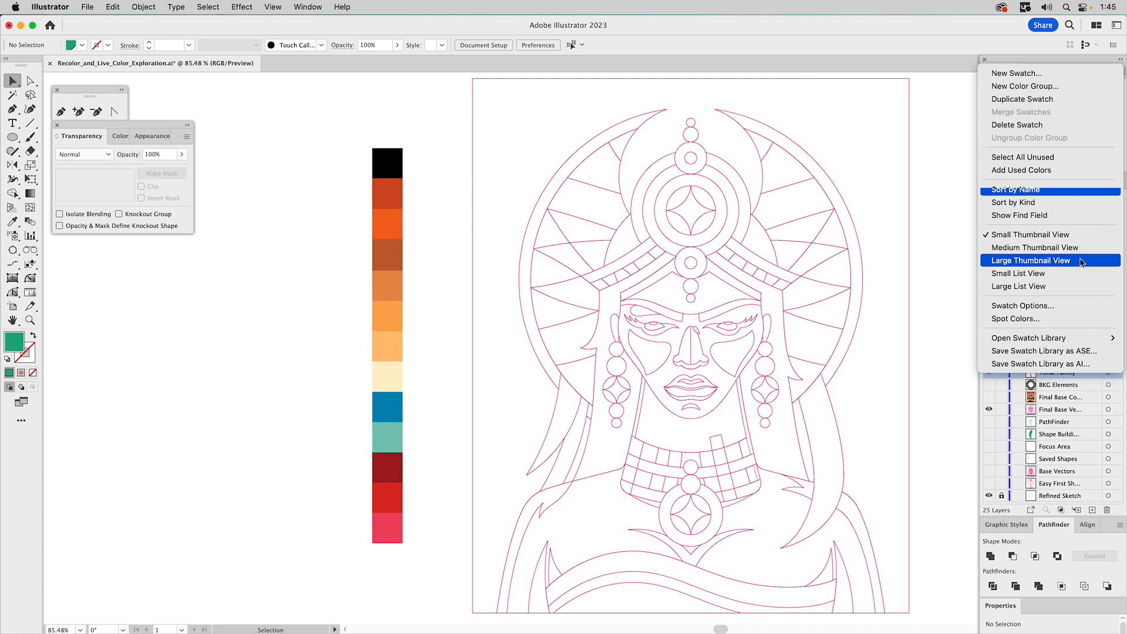
{"action": "left_click", "coordinate": [945, 196]}
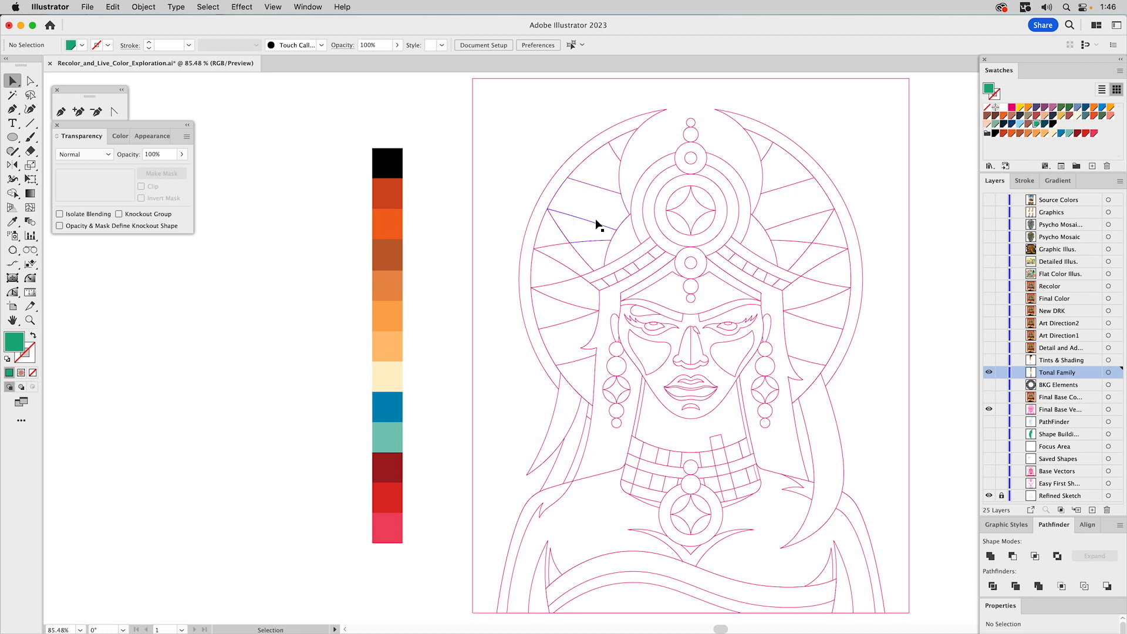
Fill the hair shape and headband beside the face and the headdress ring with the color strip's black using the Eyedropper
{"action": "left_click", "coordinate": [600, 299]}
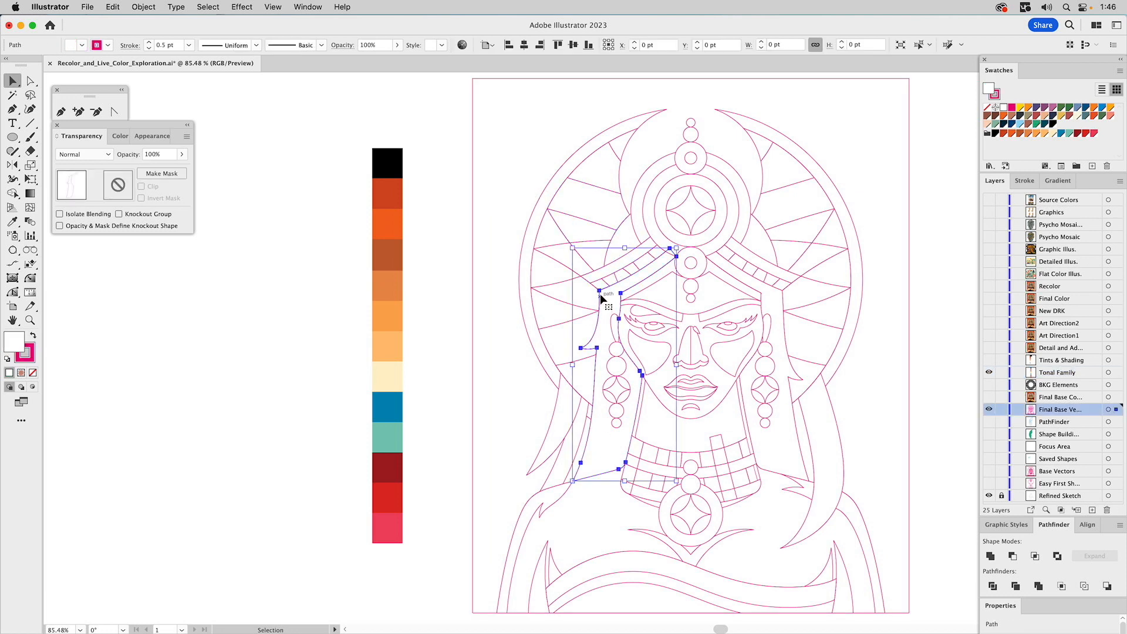
{"action": "left_click", "coordinate": [613, 264], "text": "shift"}
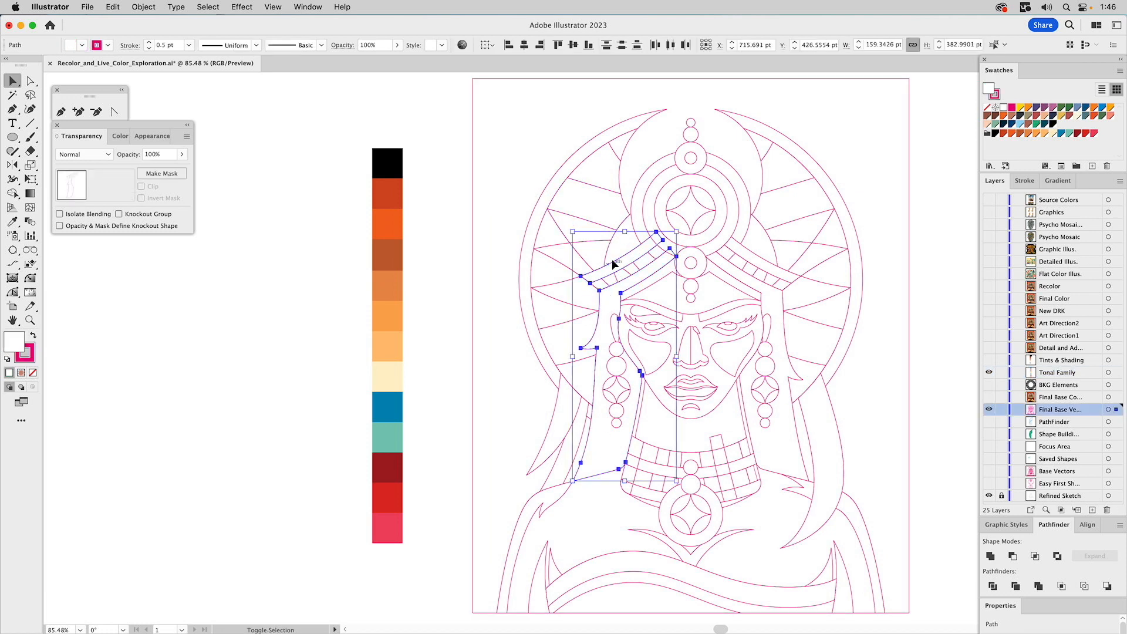
{"action": "left_click", "coordinate": [648, 222], "text": "shift"}
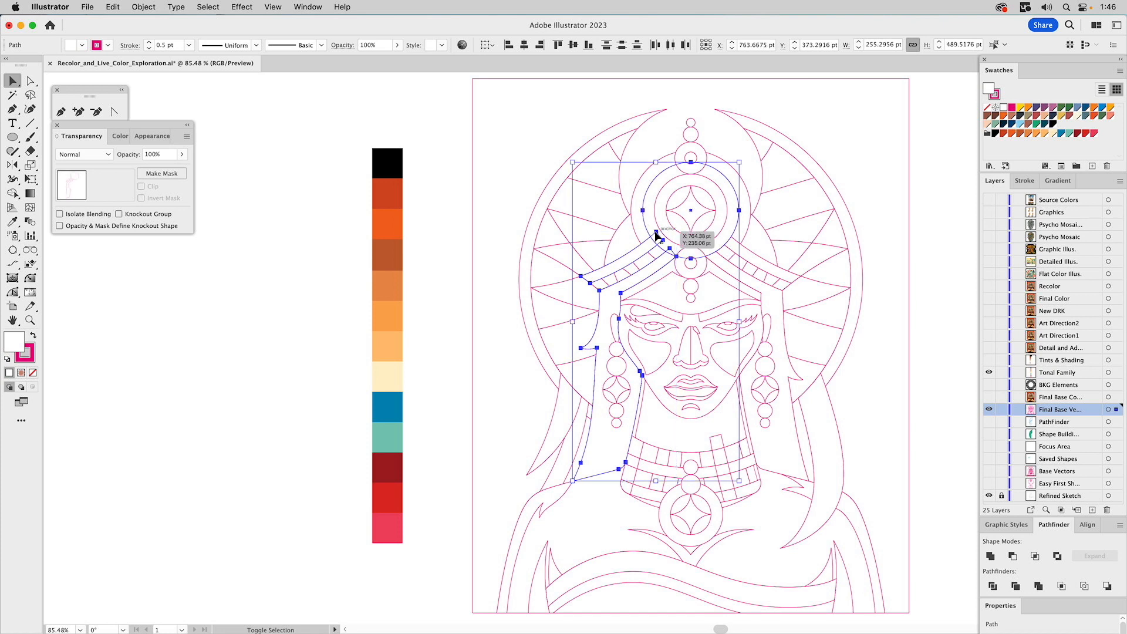
{"action": "key", "text": "i"}
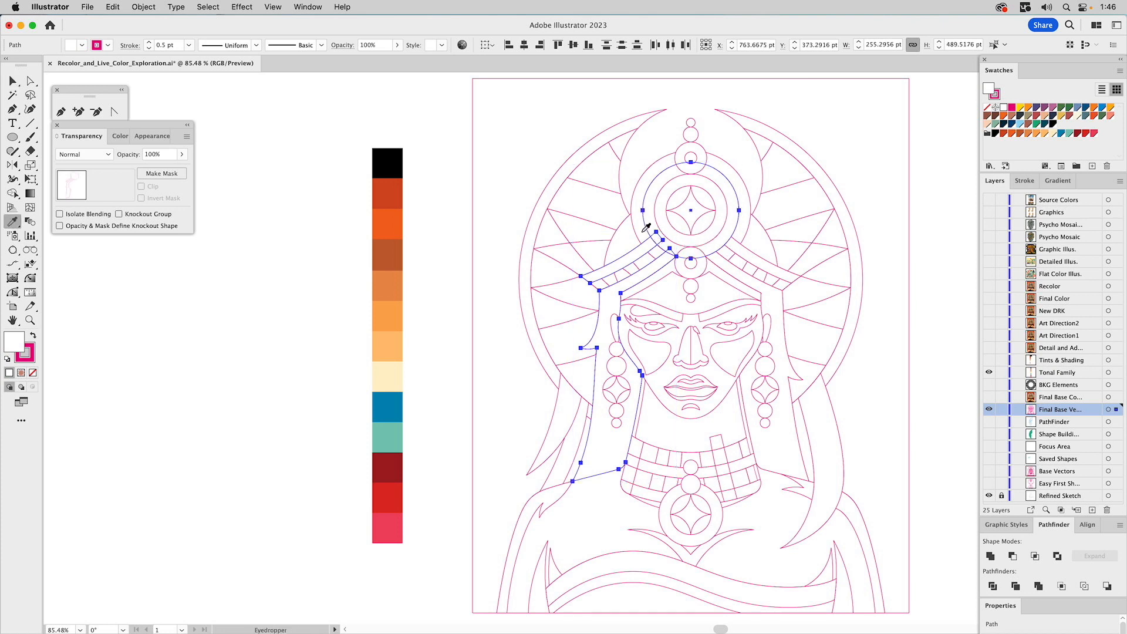
{"action": "left_click", "coordinate": [389, 159]}
{"action": "key", "text": "v"}
{"action": "left_click", "coordinate": [437, 221]}
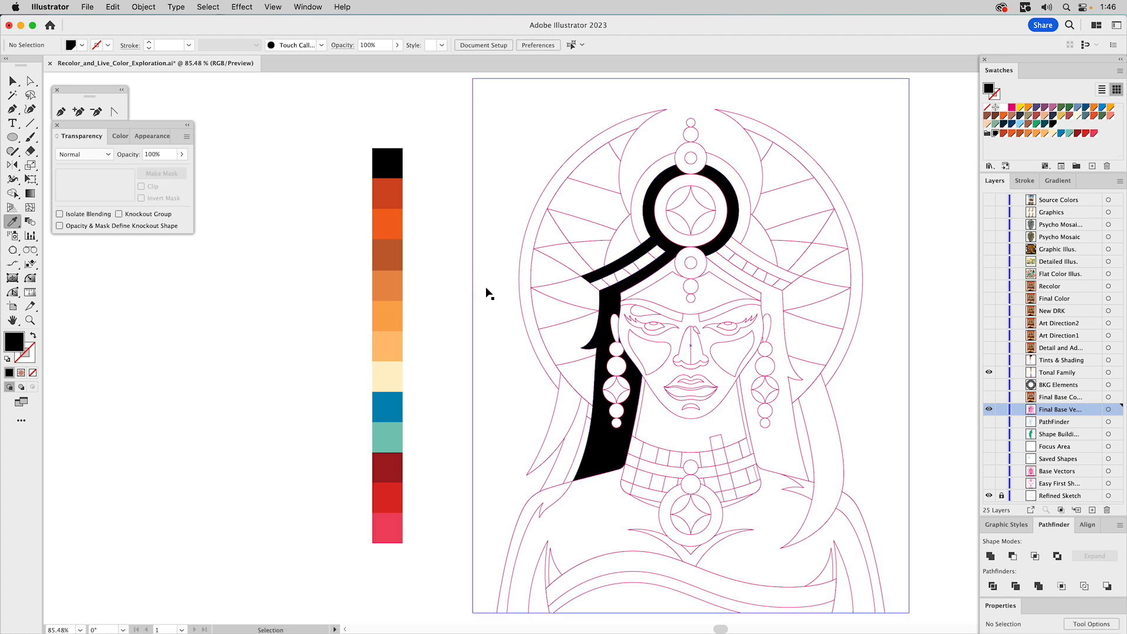
Show the final base color layer in place of the base vectors layer and make it active
{"action": "key", "text": "i"}
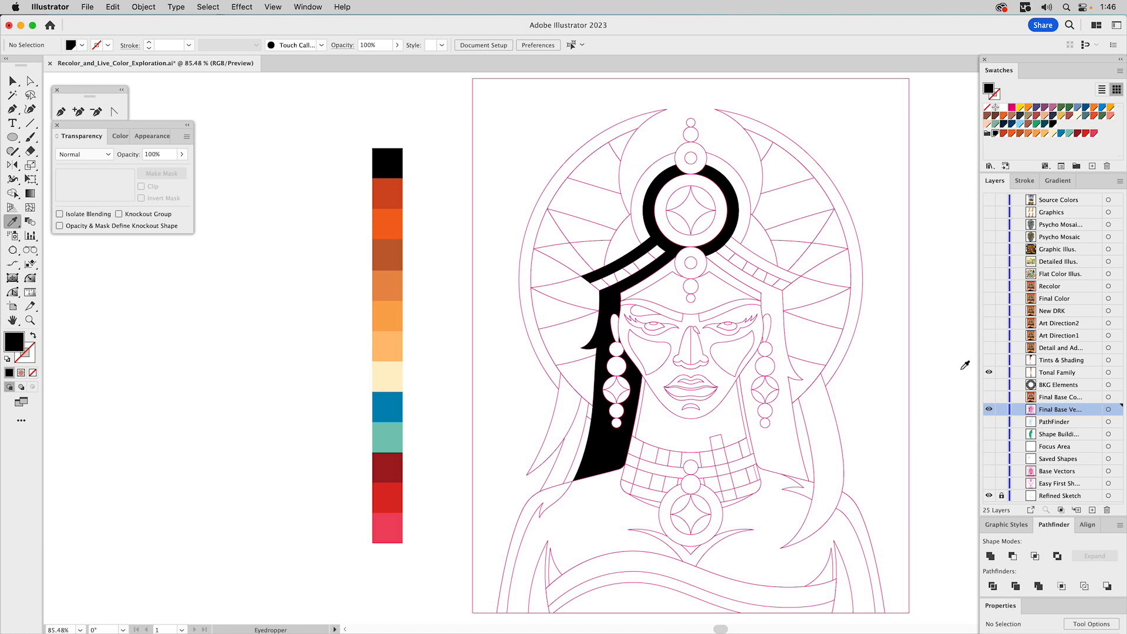
{"action": "left_click", "coordinate": [989, 397]}
{"action": "left_click", "coordinate": [1043, 398]}
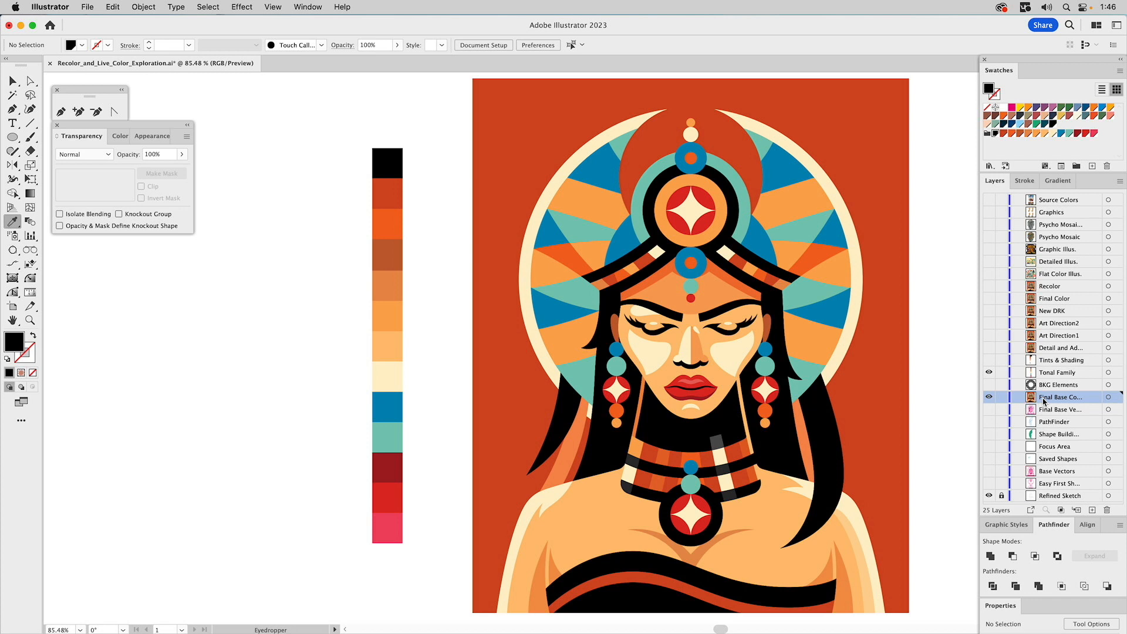
Show the BKG Elements layer, move its concentric rings into the final base color layer, and delete the emptied BKG Elements layer
{"action": "left_click", "coordinate": [989, 384]}
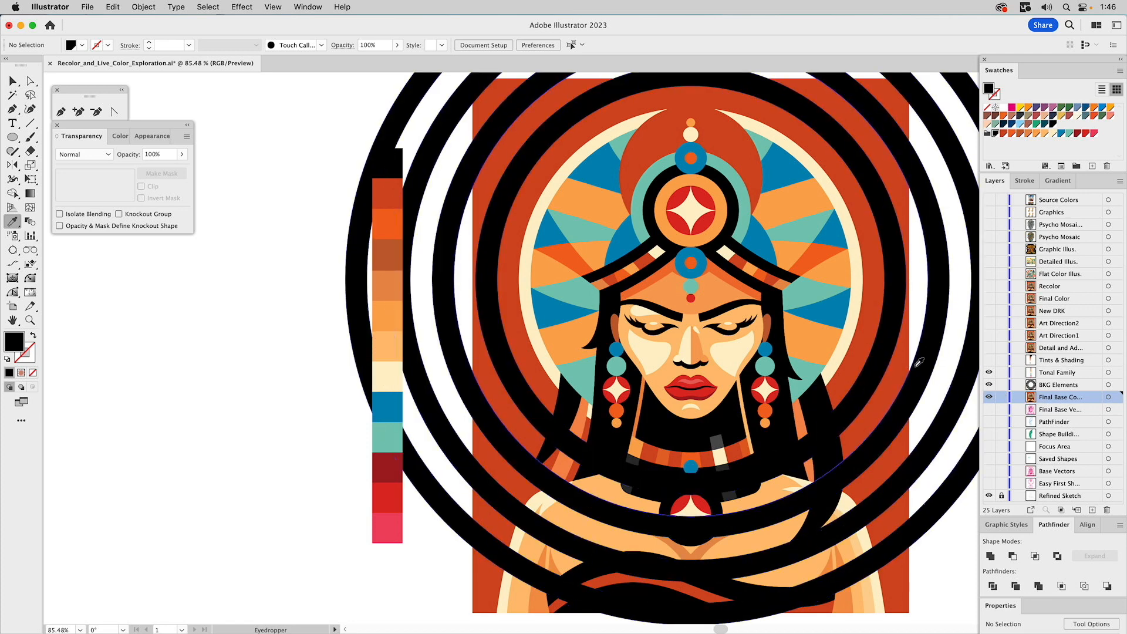
{"action": "key", "text": "v"}
{"action": "left_click", "coordinate": [948, 278]}
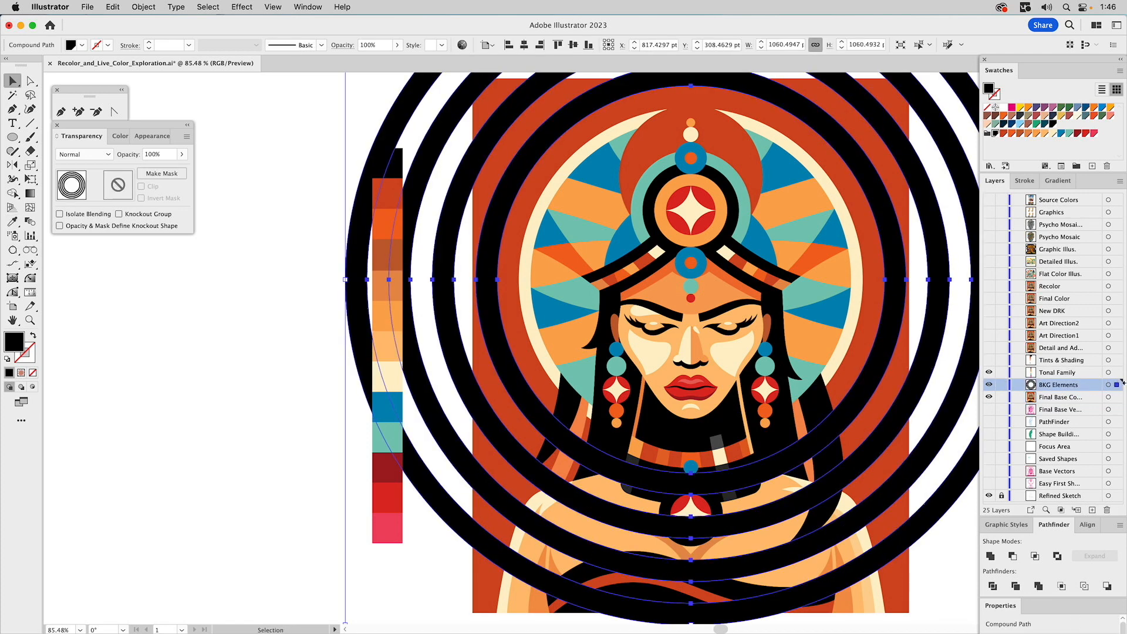
{"action": "left_click_drag", "start_coordinate": [1115, 387], "coordinate": [1115, 397]}
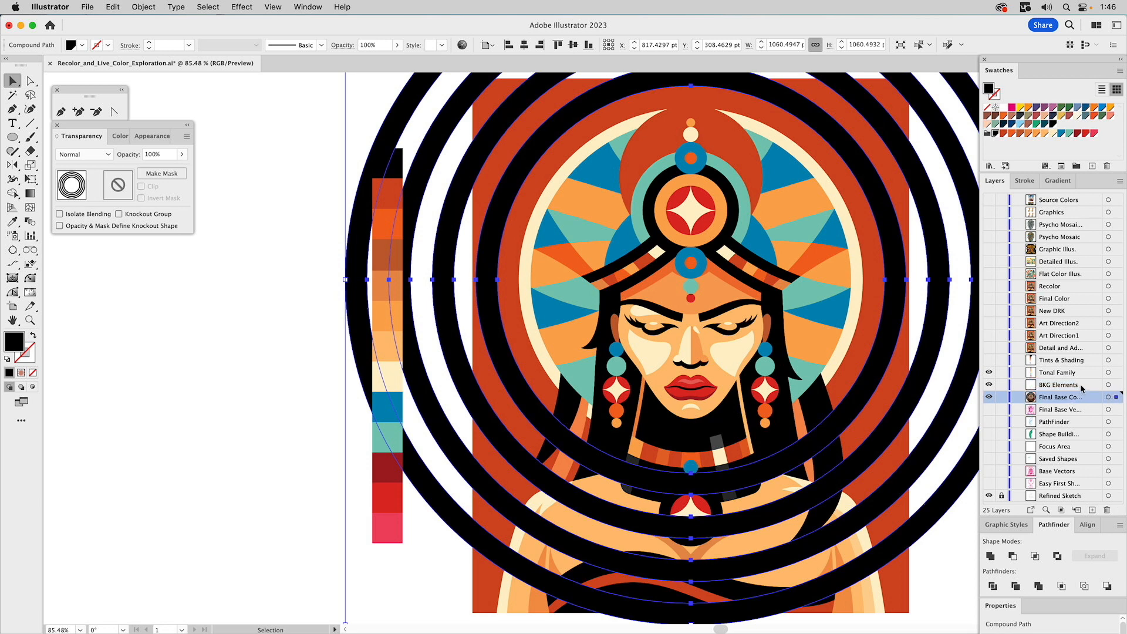
{"action": "left_click", "coordinate": [1106, 509]}
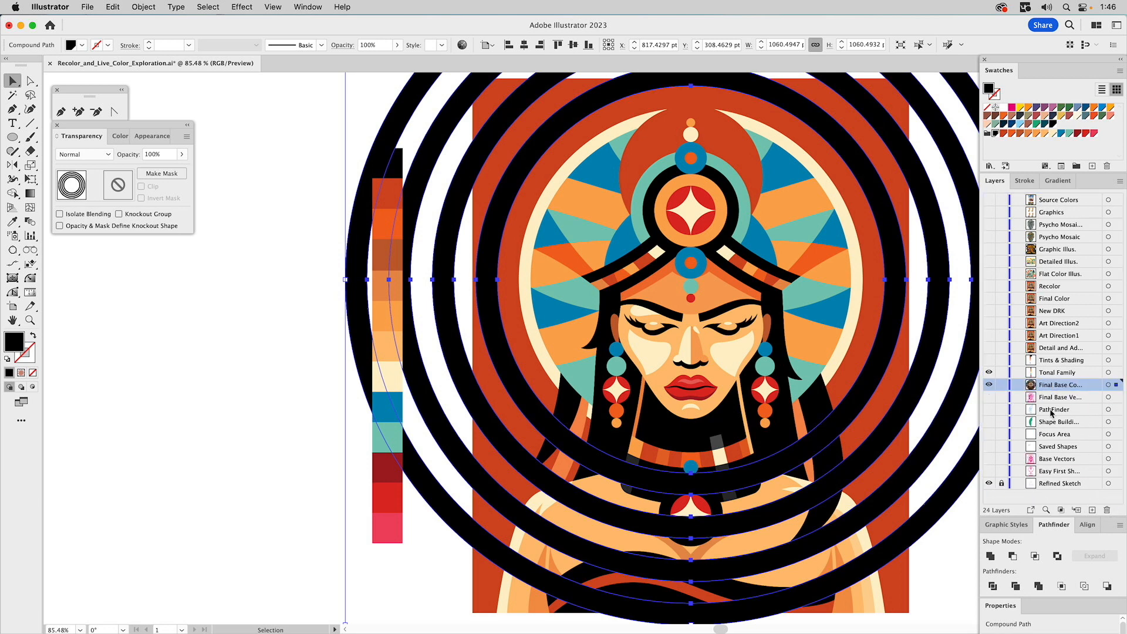
Place a copy of the red background rectangle in front of all artwork on the final base color layer
{"action": "left_click", "coordinate": [871, 327]}
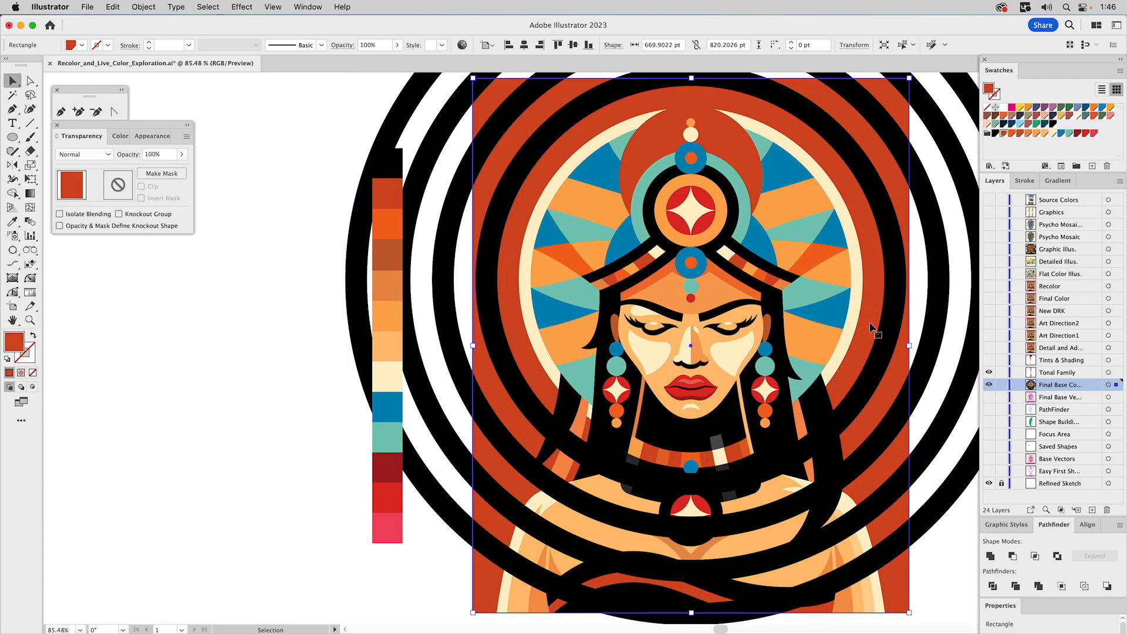
{"action": "key", "text": "super+shift+bracketright"}
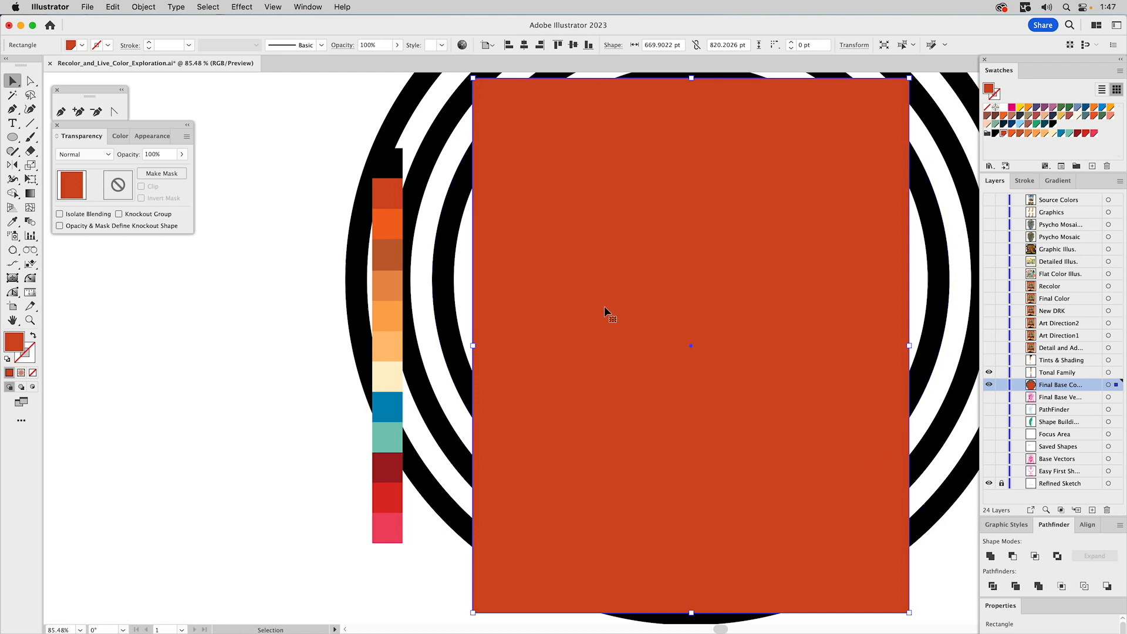
Duplicate the blue square of the color strip beside it, delete the copy, and review the available paste commands
{"action": "left_click", "coordinate": [393, 405]}
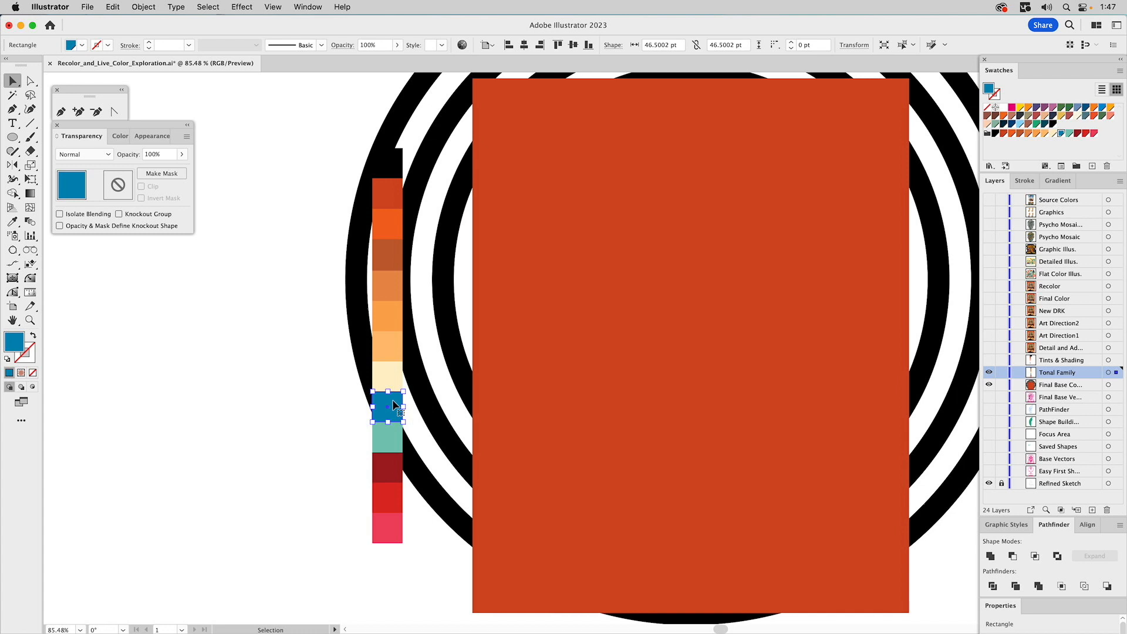
{"action": "left_click_drag", "start_coordinate": [390, 401], "coordinate": [298, 373]}
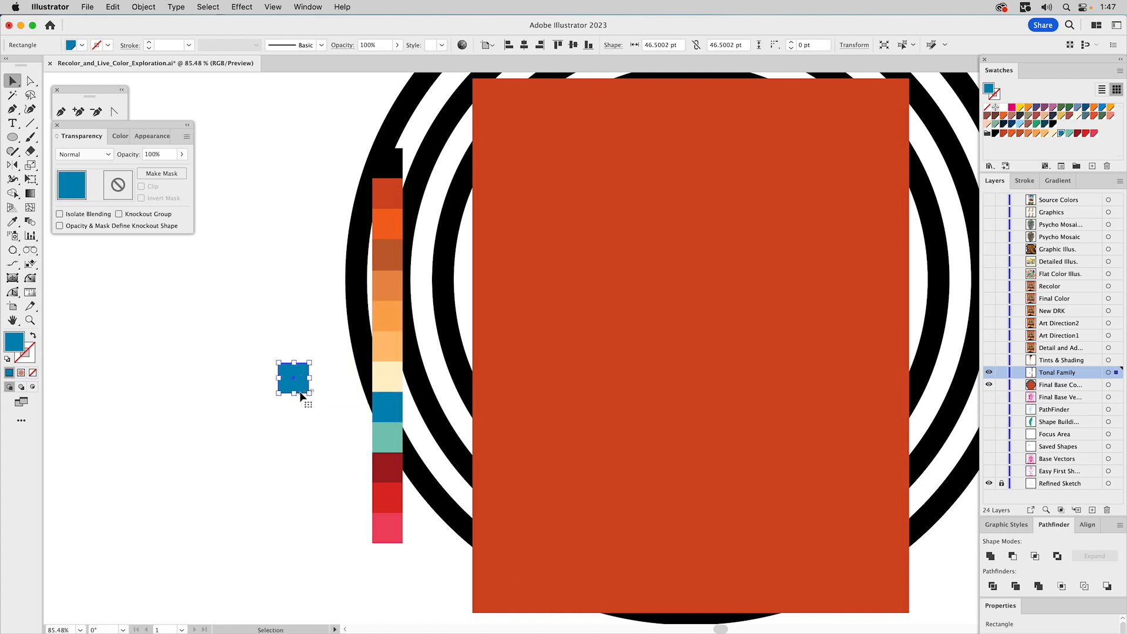
{"action": "key", "text": "Delete"}
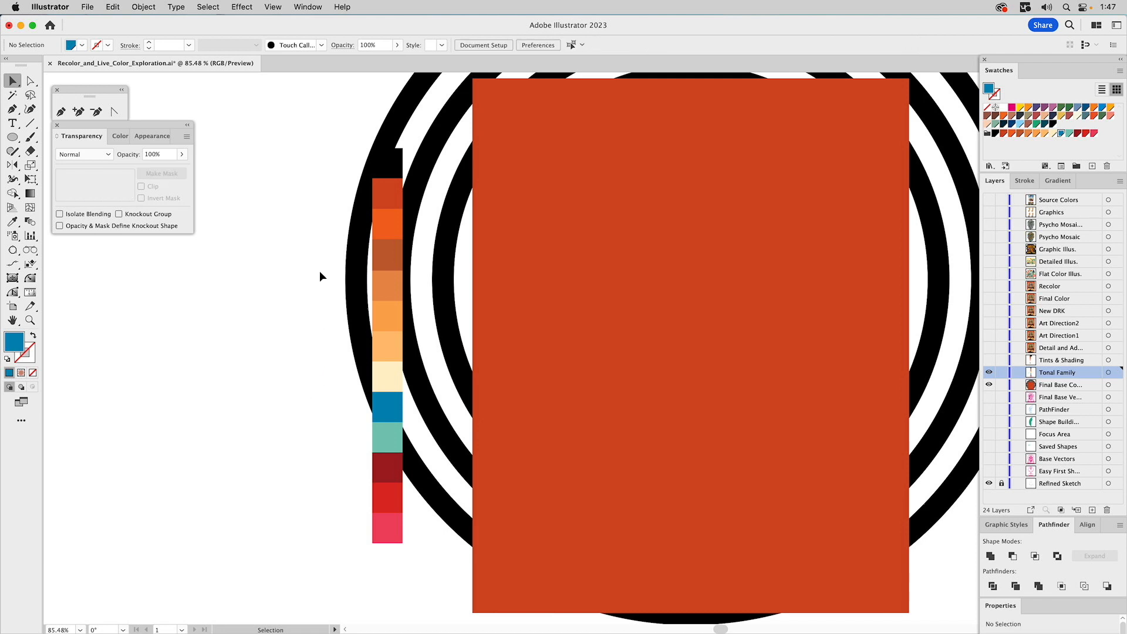
{"action": "left_click", "coordinate": [117, 7]}
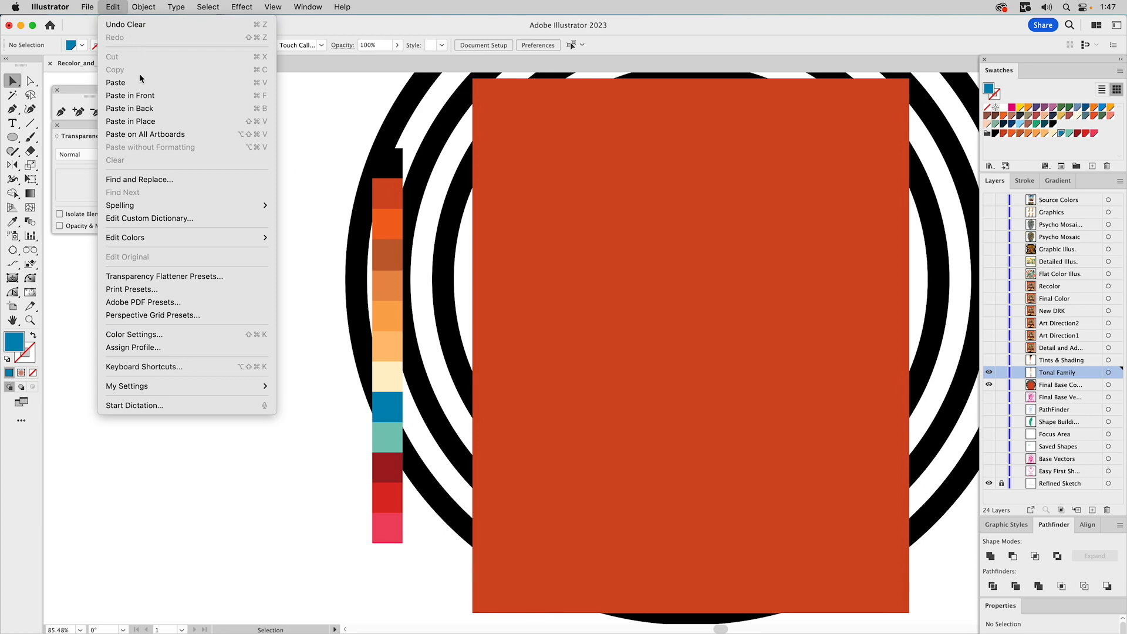
{"action": "left_click", "coordinate": [348, 119]}
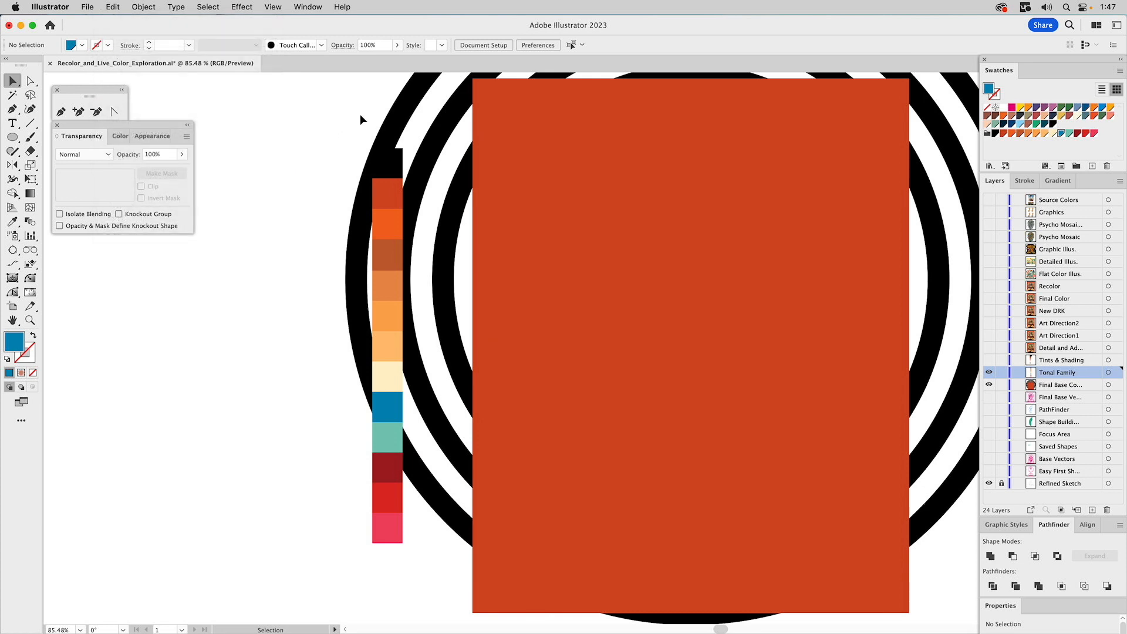
Trim the concentric rings to the artboard by intersecting them with the front red rectangle using Pathfinder Intersect
{"action": "left_click", "coordinate": [662, 139]}
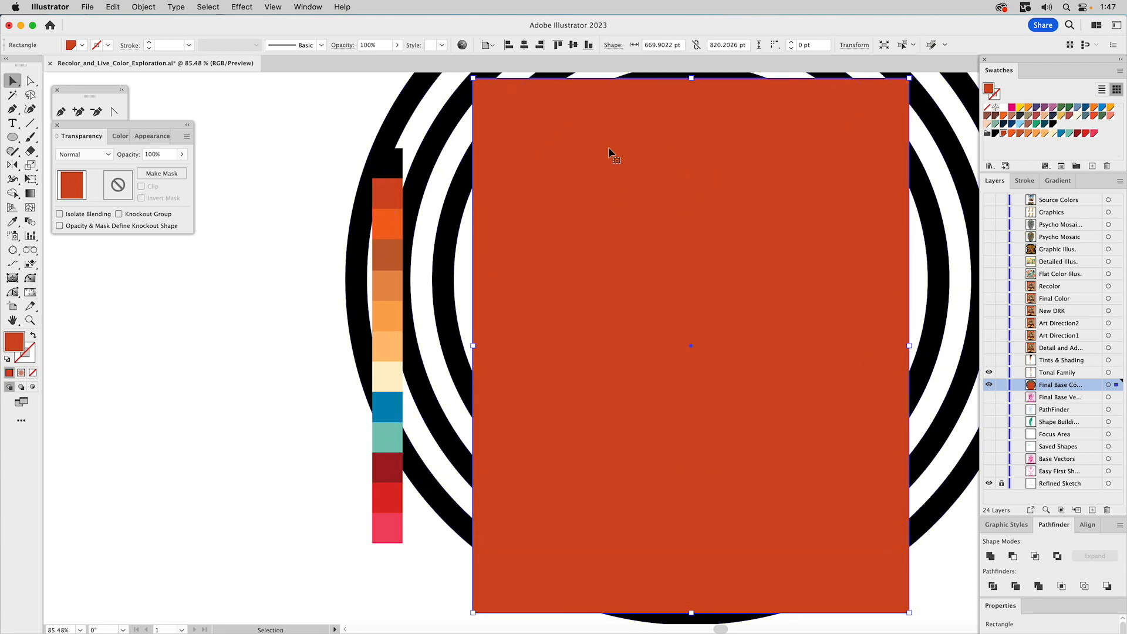
{"action": "left_click", "coordinate": [938, 212], "text": "shift"}
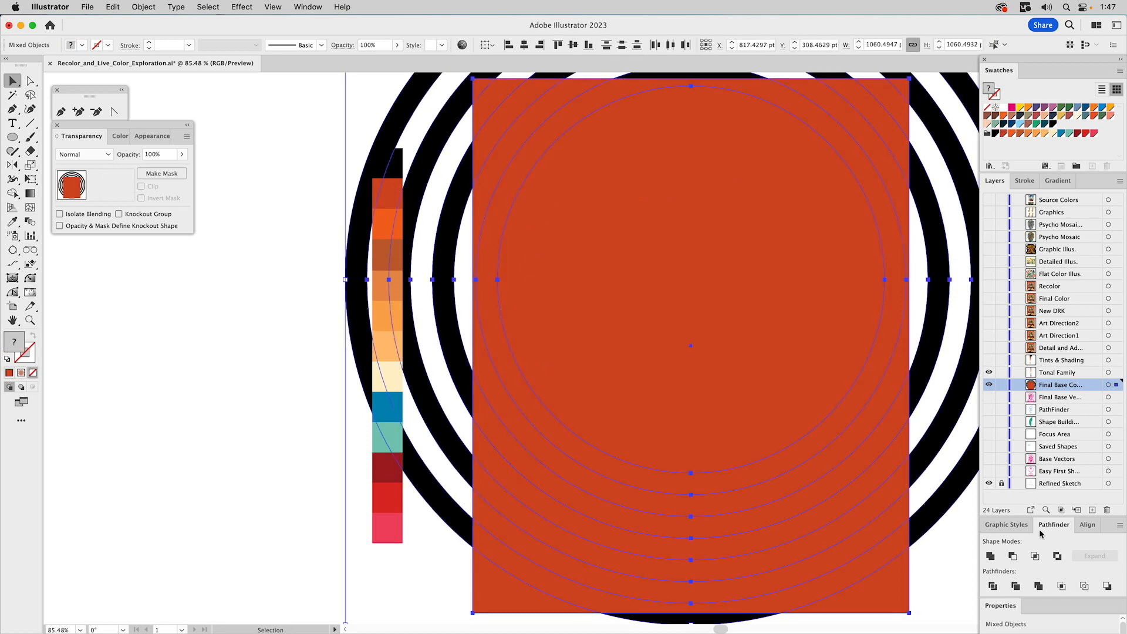
{"action": "left_click", "coordinate": [1034, 556]}
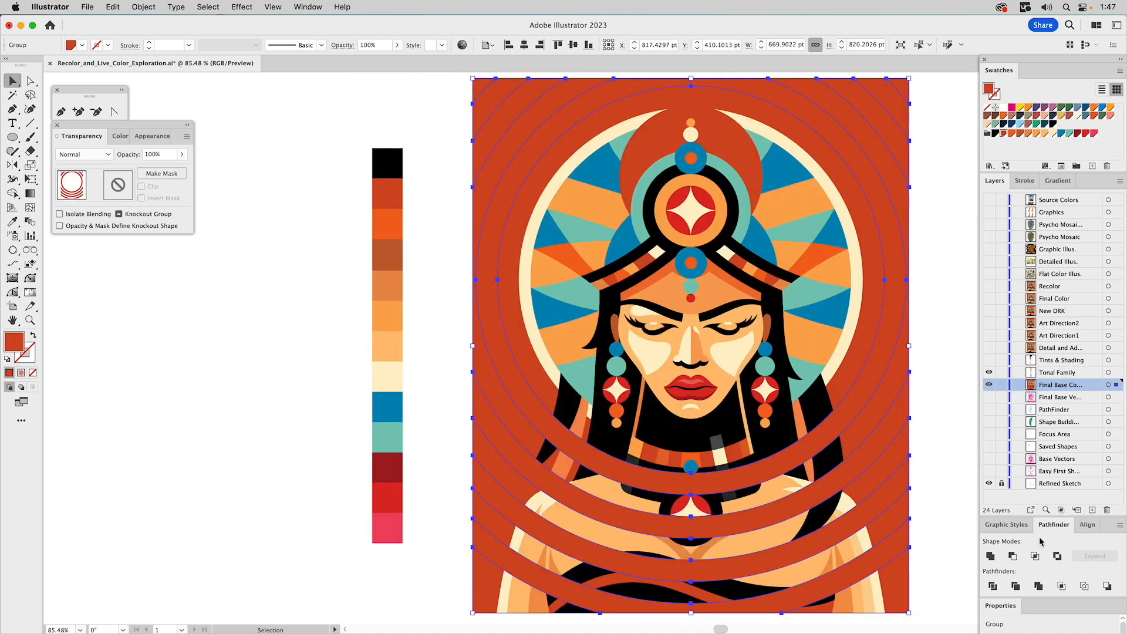
Make the trimmed rings a compound path and set their red fill's tint to 85%
{"action": "key", "text": "super+8"}
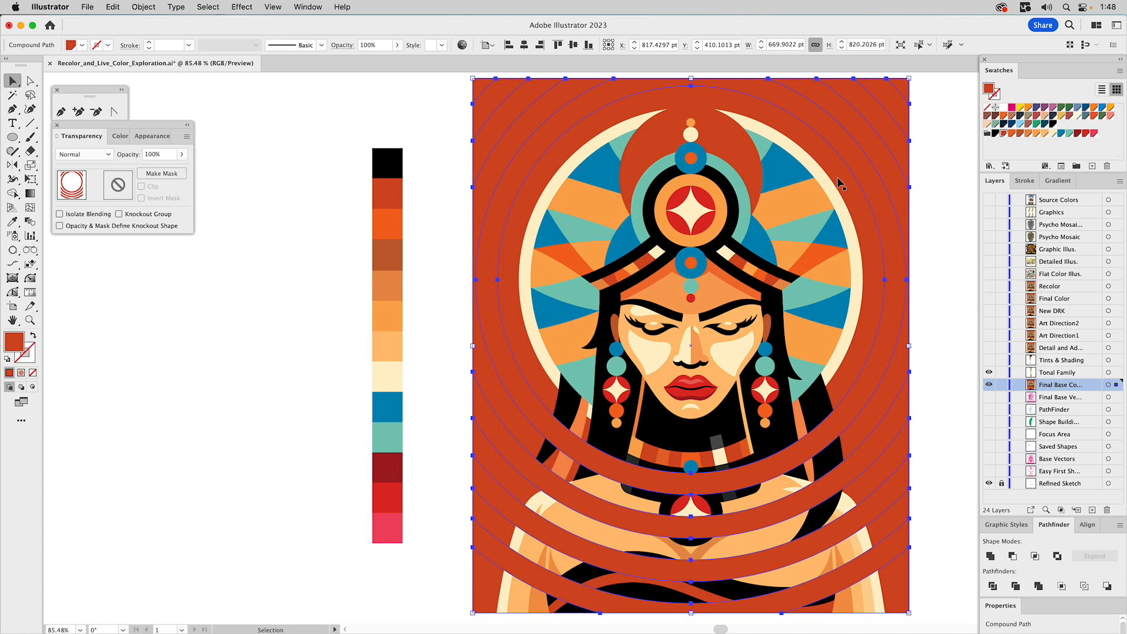
{"action": "left_click", "coordinate": [116, 138]}
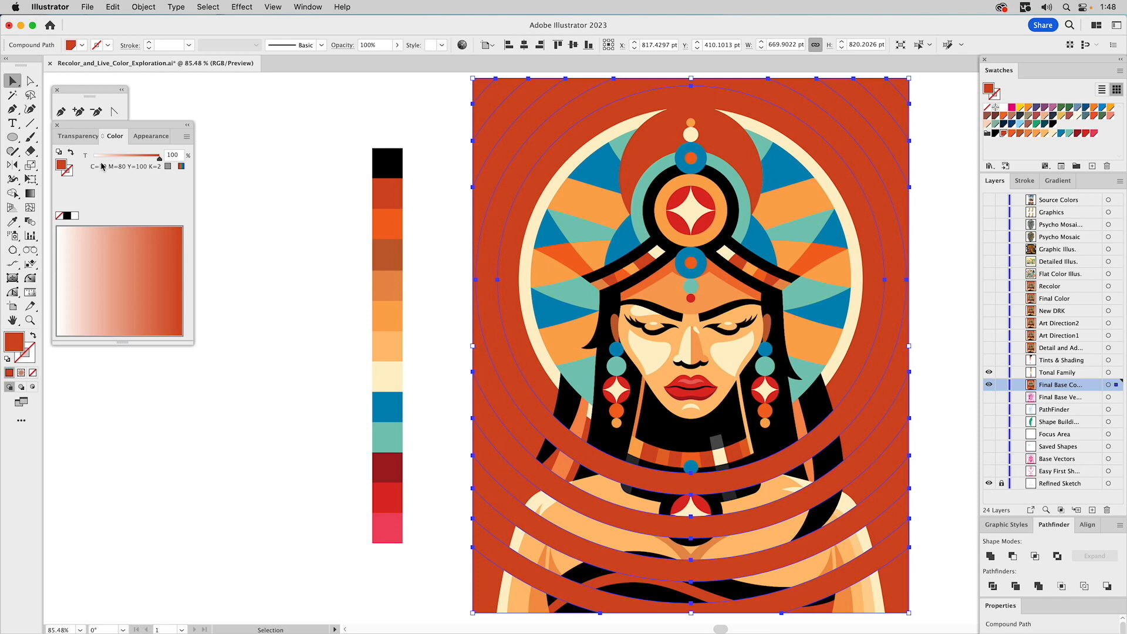
{"action": "left_click_drag", "start_coordinate": [162, 159], "coordinate": [150, 162]}
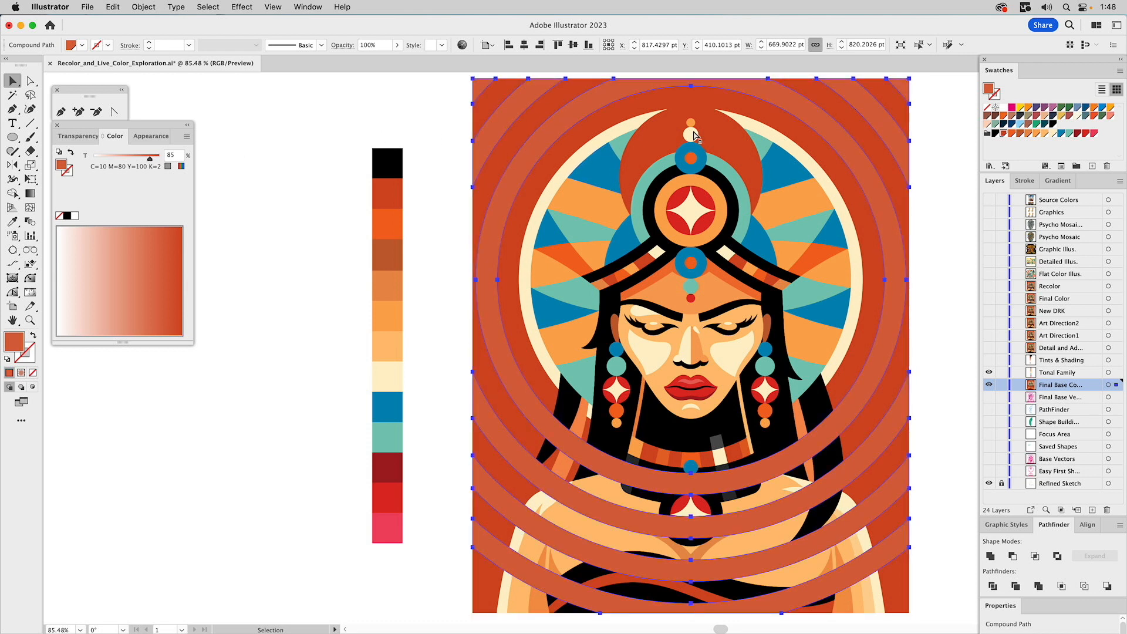
Cut the tinted rings and paste them behind the woman's artwork group, above the red background, and deselect
{"action": "key", "text": "Delete"}
{"action": "left_click", "coordinate": [784, 160]}
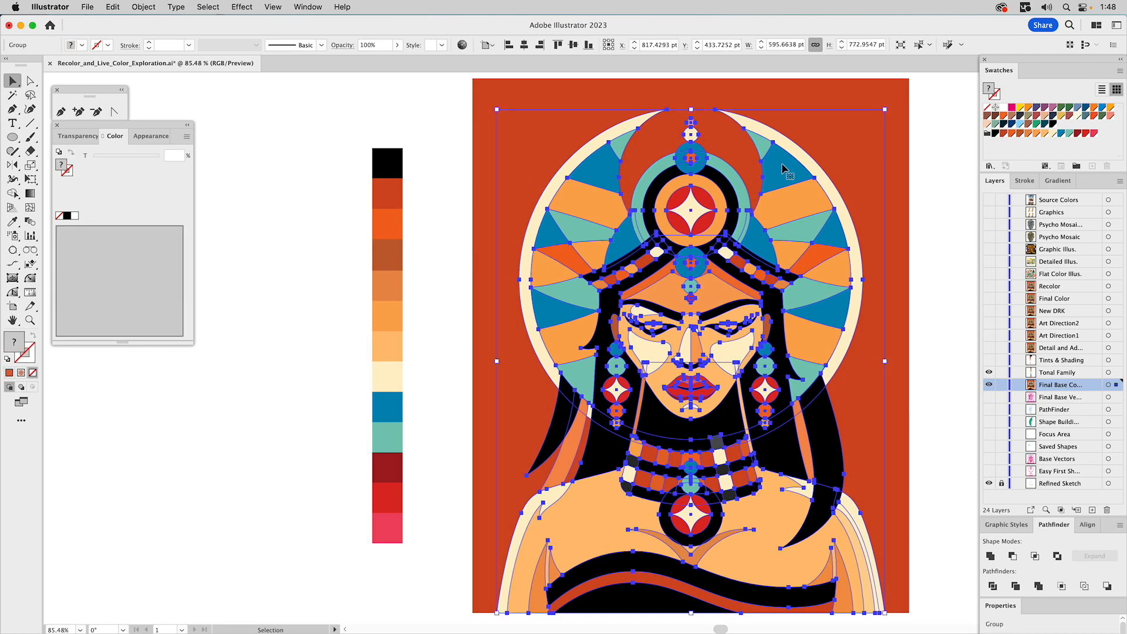
{"action": "key", "text": "super"}
{"action": "left_click", "coordinate": [784, 167], "text": "super"}
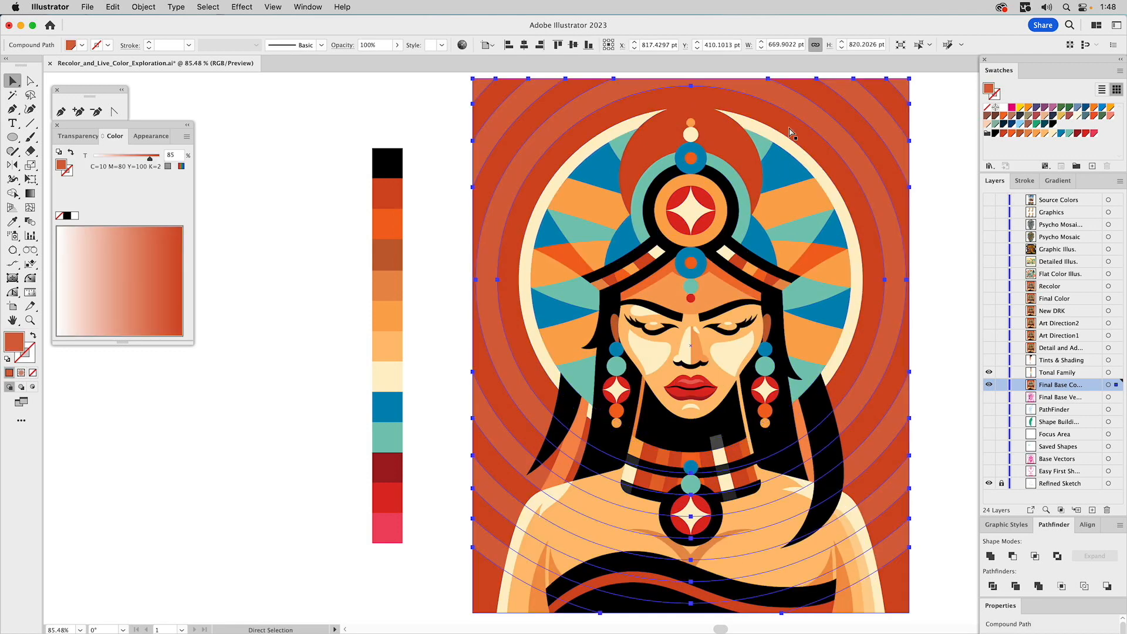
{"action": "left_click", "coordinate": [948, 164]}
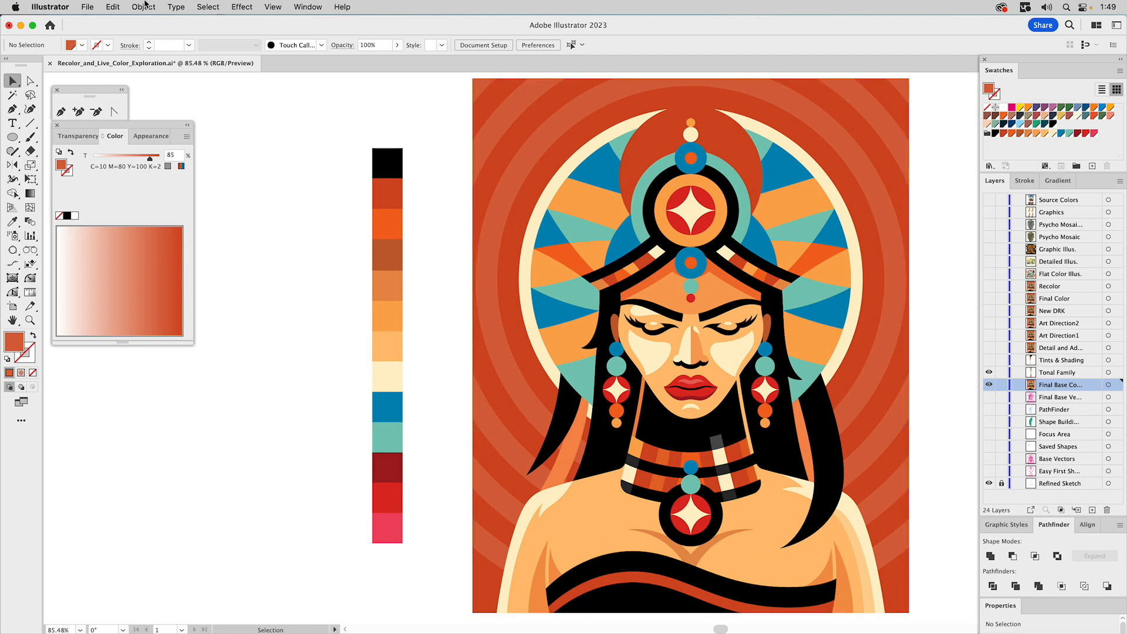
Bring up the application's About information to check the version in use, and close it
{"action": "left_click", "coordinate": [49, 7]}
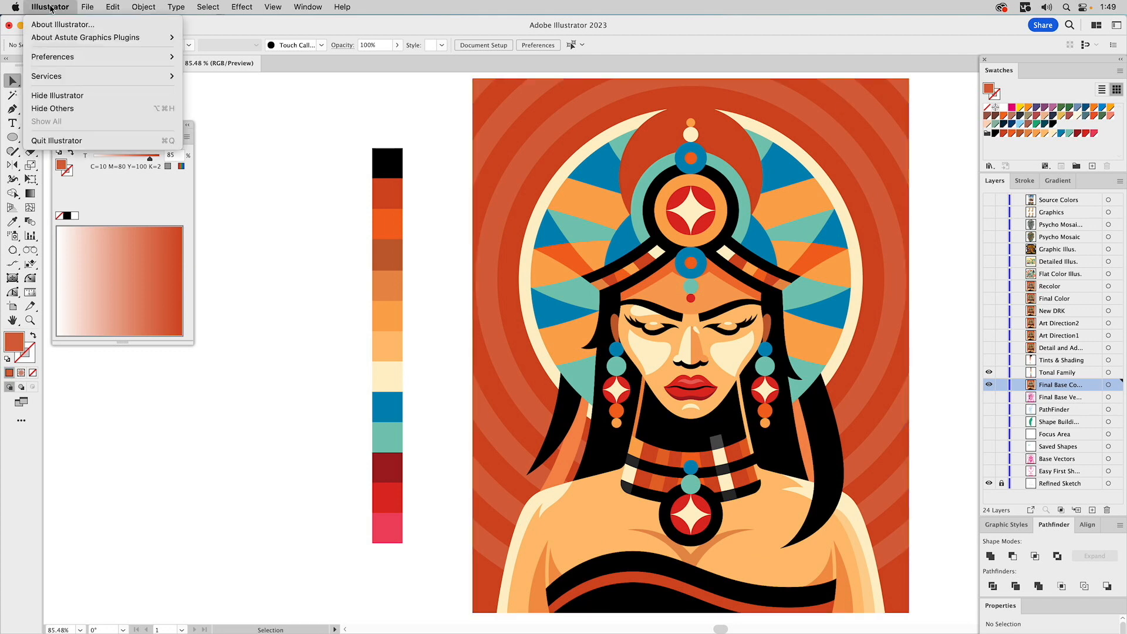
{"action": "left_click", "coordinate": [53, 24]}
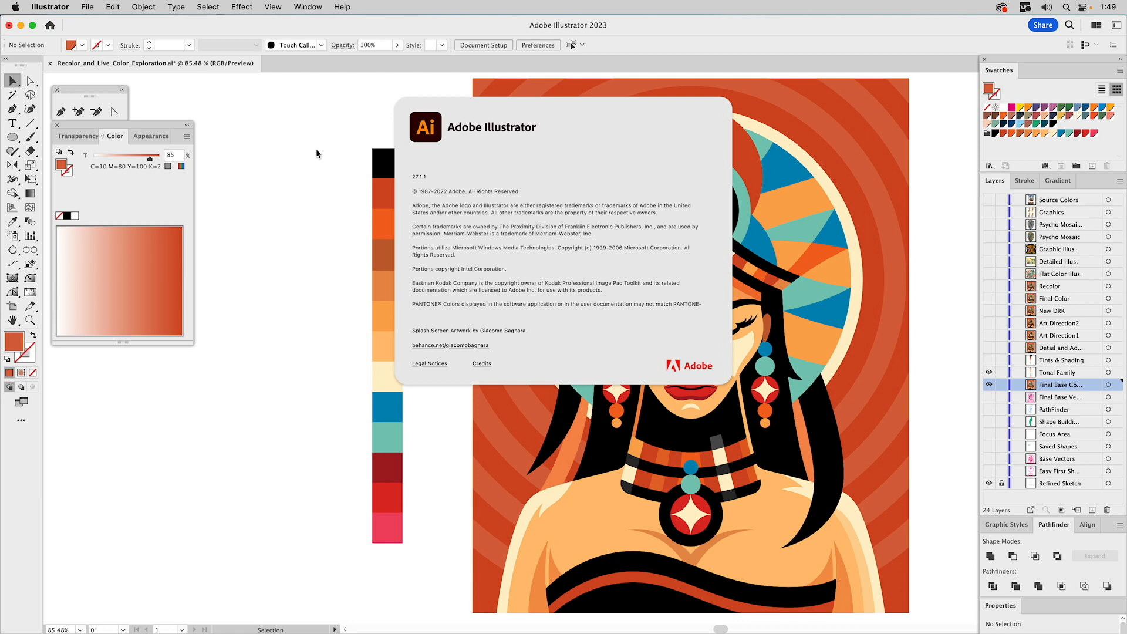
{"action": "left_click", "coordinate": [460, 172]}
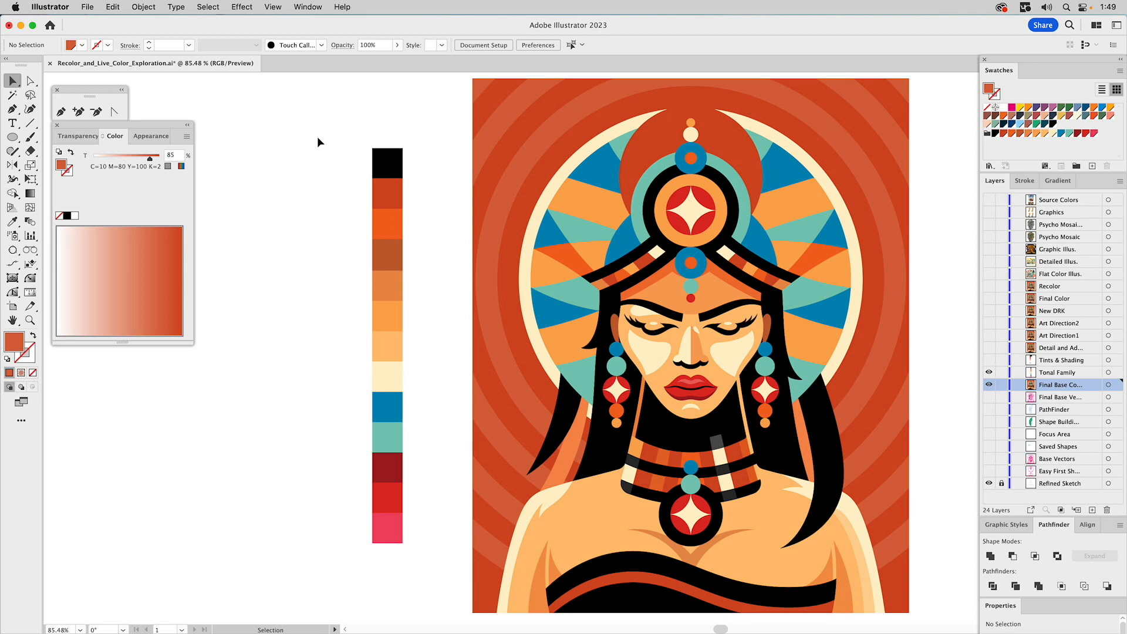
Show the transparency settings, directly select the blue square of the color strip to check its linked swatch, and deselect it
{"action": "left_click", "coordinate": [82, 135]}
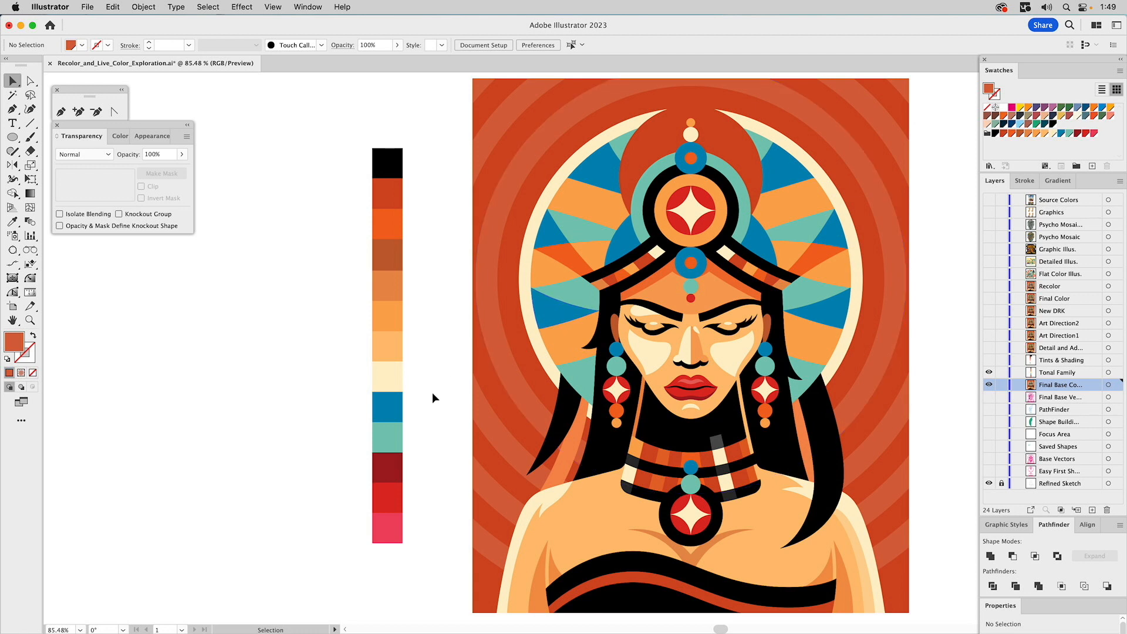
{"action": "key", "text": "a"}
{"action": "left_click", "coordinate": [384, 411]}
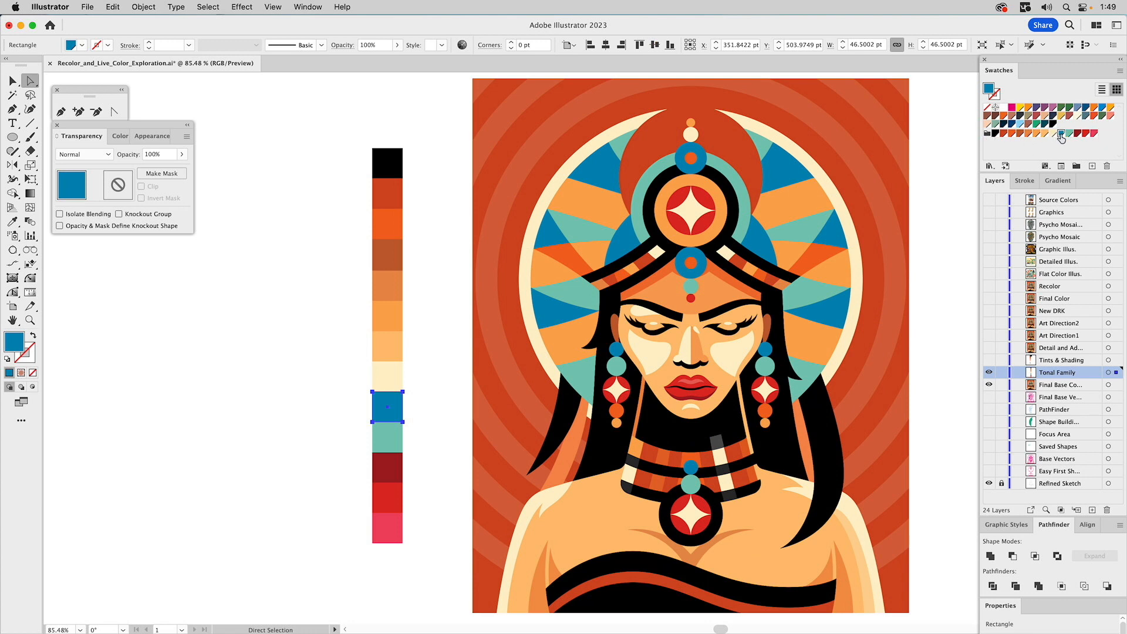
{"action": "left_click", "coordinate": [443, 327]}
Directly select the blue wedge in the halo beside the woman's hair and extend the selection to all objects with the same fill color
{"action": "left_click", "coordinate": [546, 312]}
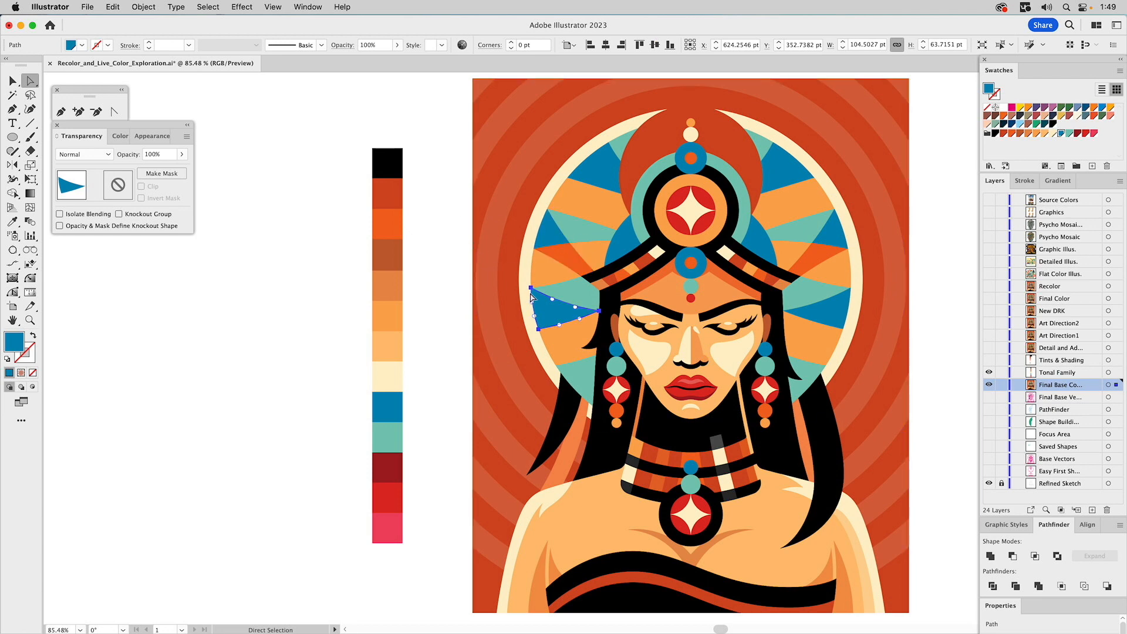
{"action": "left_click", "coordinate": [207, 6]}
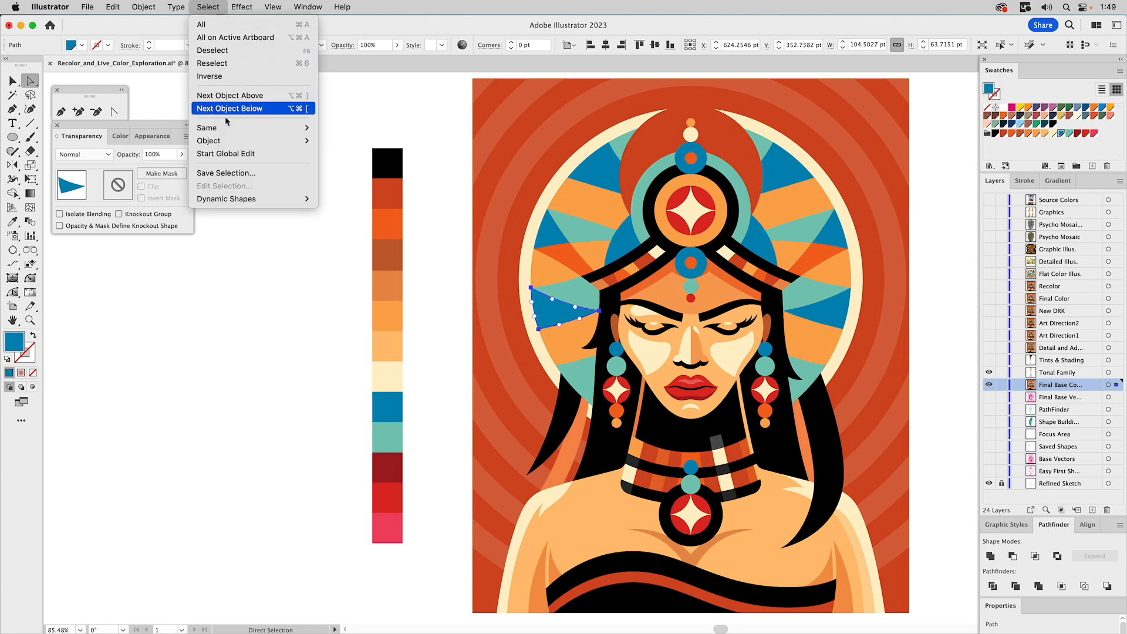
{"action": "mouse_move", "coordinate": [227, 129]}
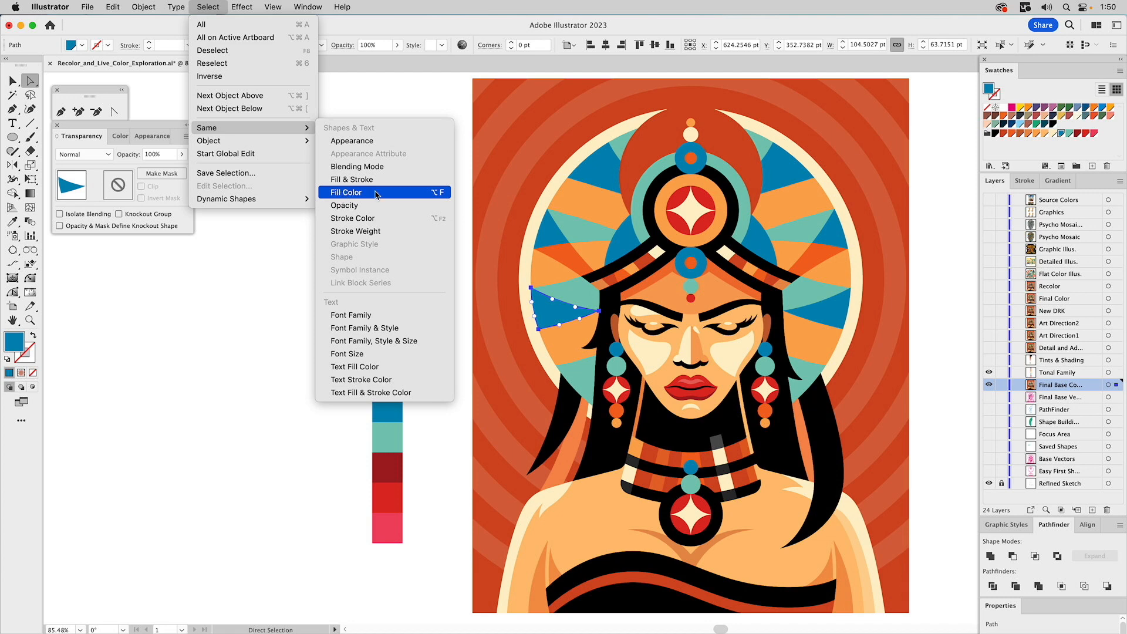
{"action": "left_click", "coordinate": [245, 245]}
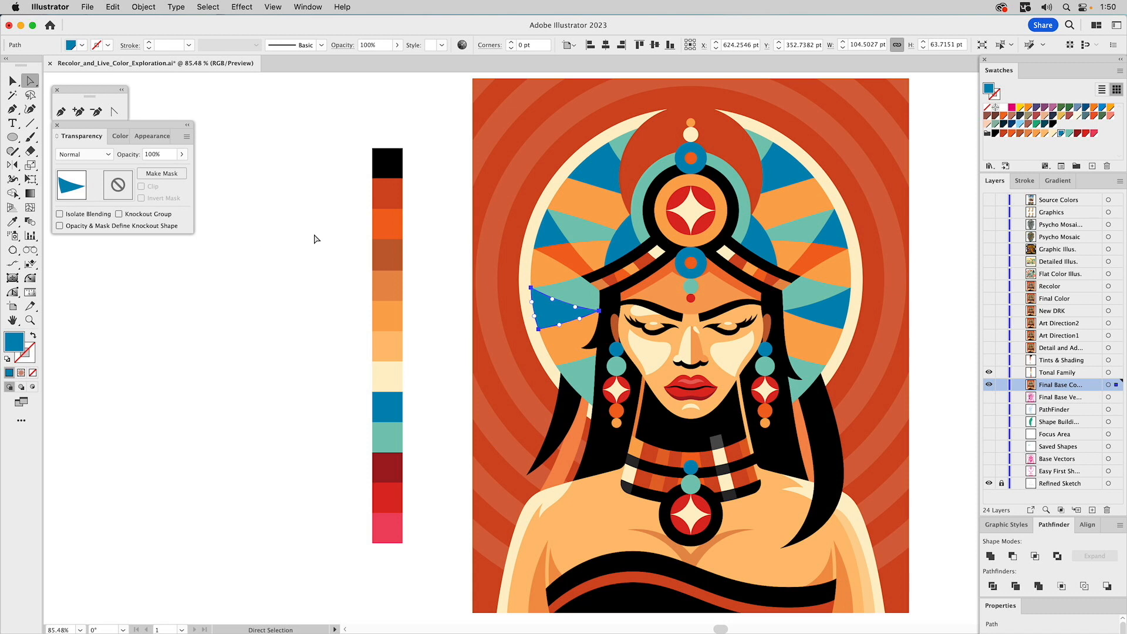
{"action": "key", "text": "alt"}
{"action": "key", "text": "super+6"}
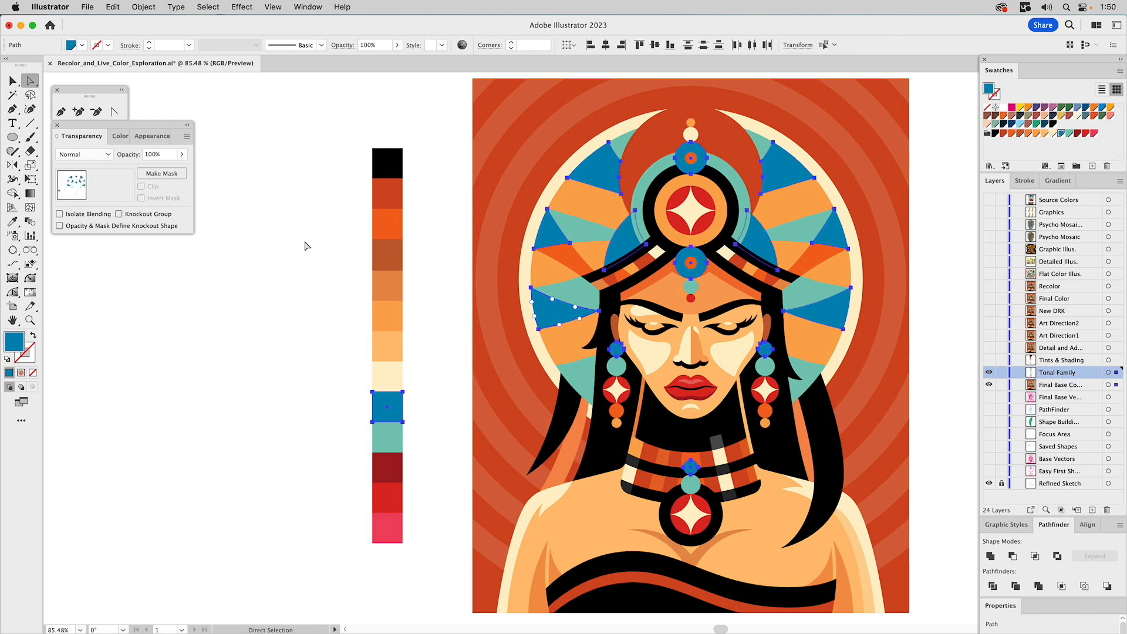
Try light blue, teal and green shades on the selected blue shapes, and set their fill to navy #1E4263
{"action": "double_click", "coordinate": [13, 343]}
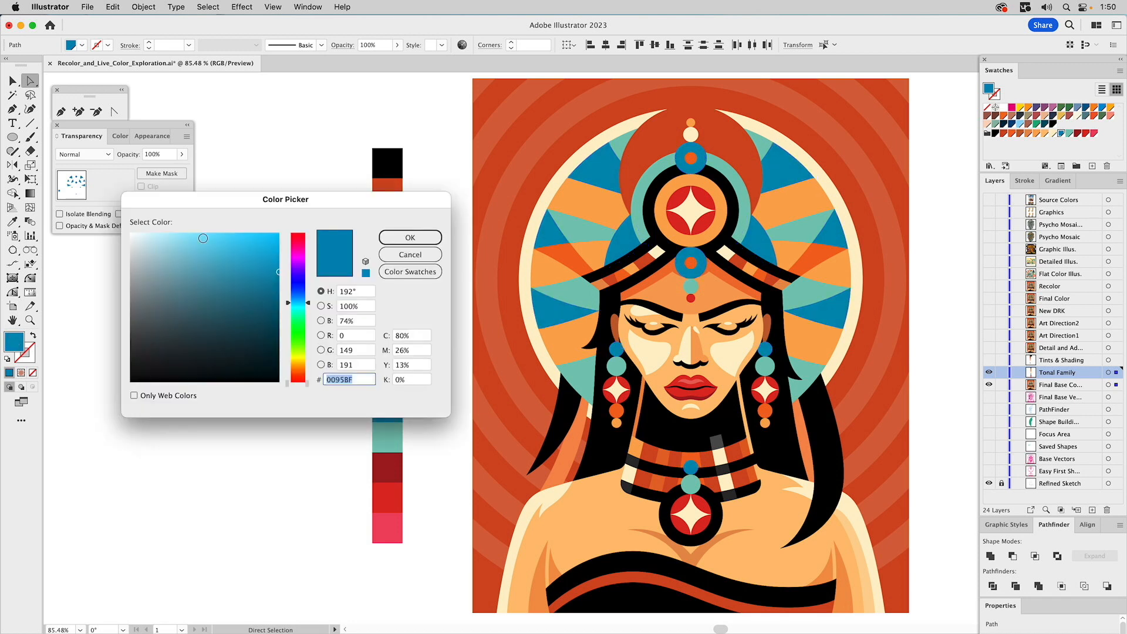
{"action": "left_click_drag", "start_coordinate": [252, 201], "coordinate": [313, 232]}
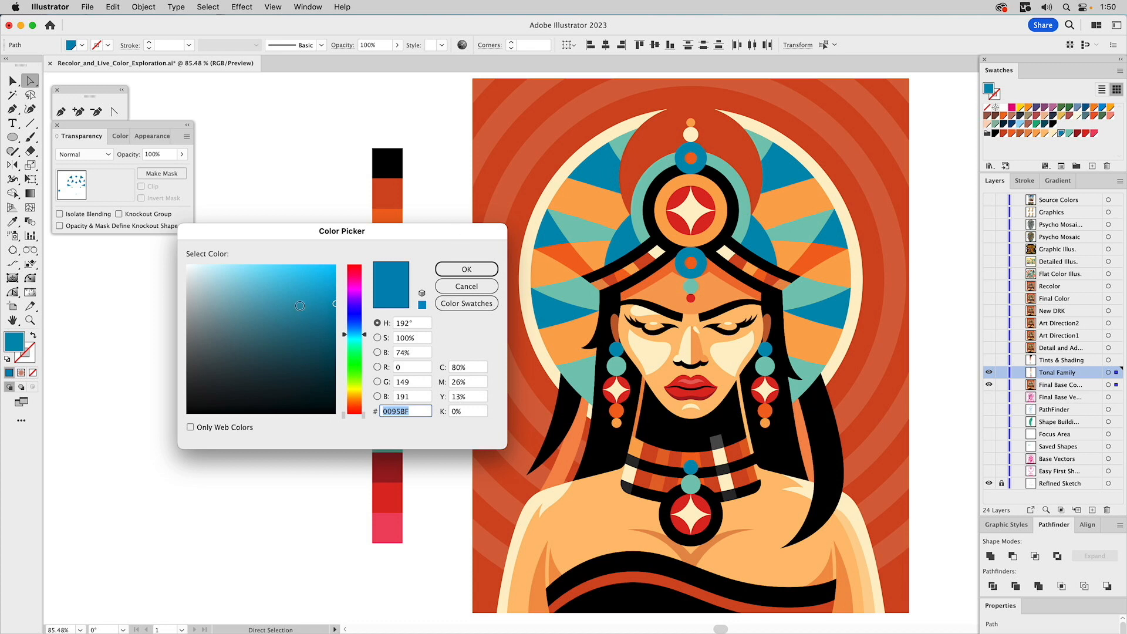
{"action": "mouse_move", "coordinate": [309, 309]}
{"action": "left_mouse_down"}
{"action": "mouse_move", "coordinate": [292, 319]}
{"action": "mouse_move", "coordinate": [239, 277]}
{"action": "mouse_move", "coordinate": [263, 268]}
{"action": "mouse_move", "coordinate": [325, 372]}
{"action": "mouse_move", "coordinate": [298, 370]}
{"action": "mouse_move", "coordinate": [220, 293]}
{"action": "mouse_move", "coordinate": [235, 276]}
{"action": "mouse_move", "coordinate": [234, 295]}
{"action": "left_mouse_up"}
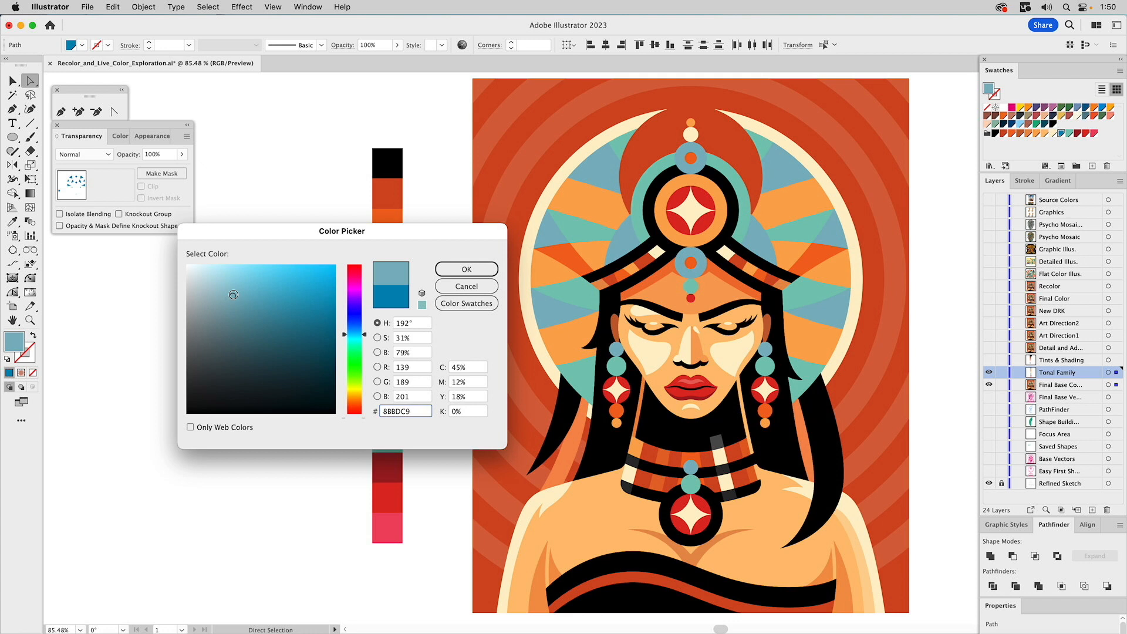
{"action": "mouse_move", "coordinate": [233, 294]}
{"action": "left_mouse_down"}
{"action": "mouse_move", "coordinate": [252, 329]}
{"action": "mouse_move", "coordinate": [320, 299]}
{"action": "mouse_move", "coordinate": [315, 380]}
{"action": "mouse_move", "coordinate": [279, 376]}
{"action": "mouse_move", "coordinate": [251, 332]}
{"action": "mouse_move", "coordinate": [268, 332]}
{"action": "left_mouse_up"}
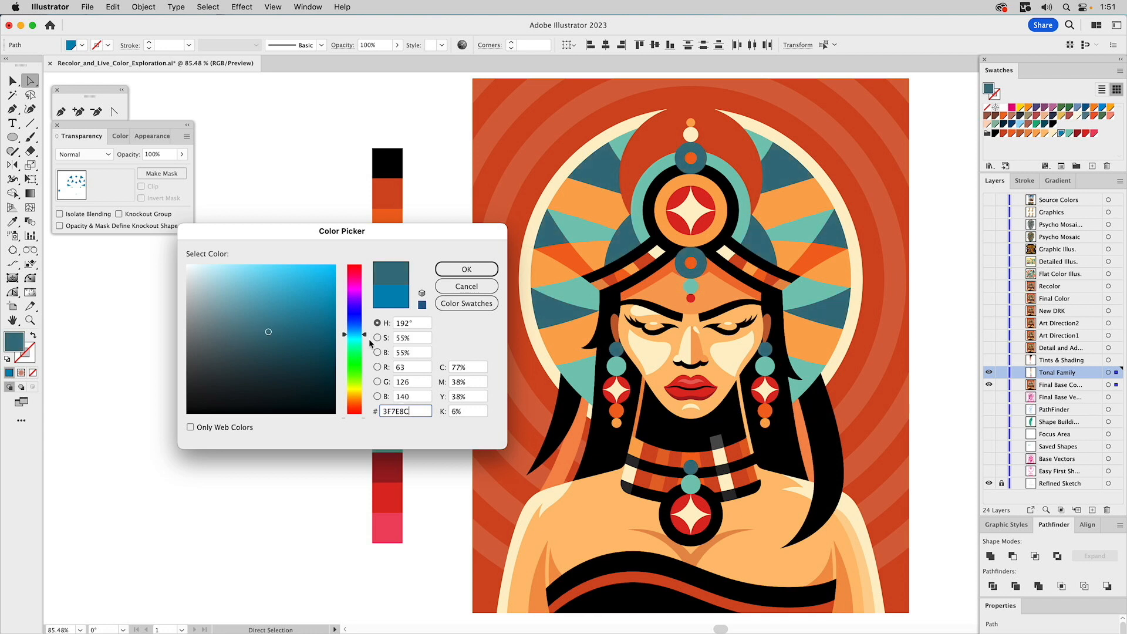
{"action": "mouse_move", "coordinate": [366, 338]}
{"action": "left_mouse_down"}
{"action": "mouse_move", "coordinate": [363, 360]}
{"action": "mouse_move", "coordinate": [281, 350]}
{"action": "mouse_move", "coordinate": [258, 366]}
{"action": "mouse_move", "coordinate": [246, 336]}
{"action": "mouse_move", "coordinate": [247, 352]}
{"action": "left_mouse_up"}
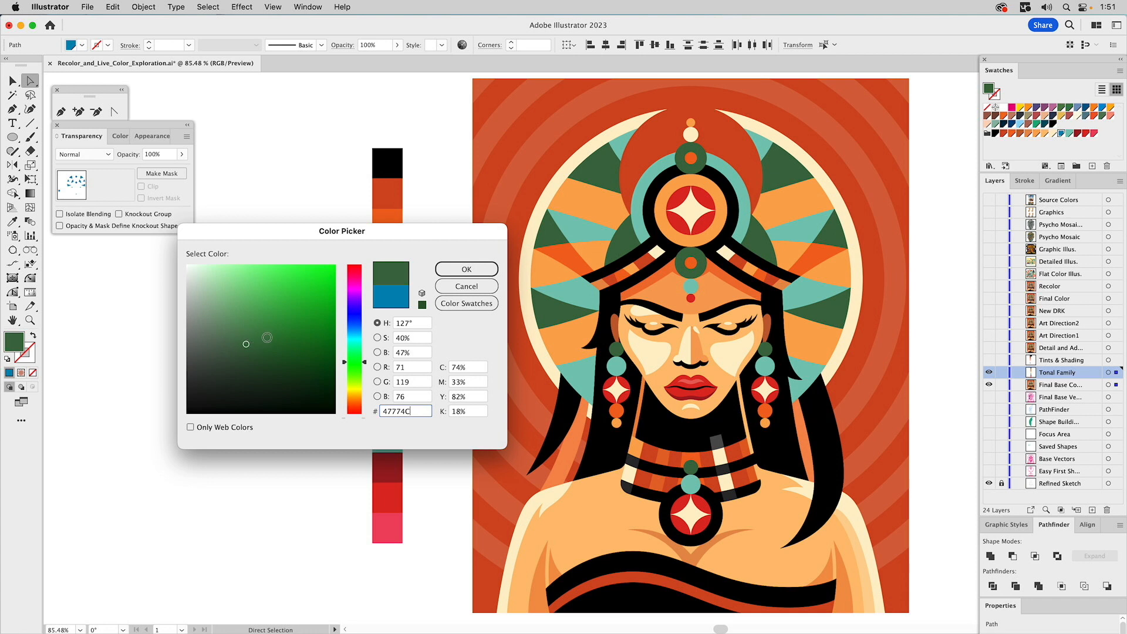
{"action": "left_click", "coordinate": [354, 328]}
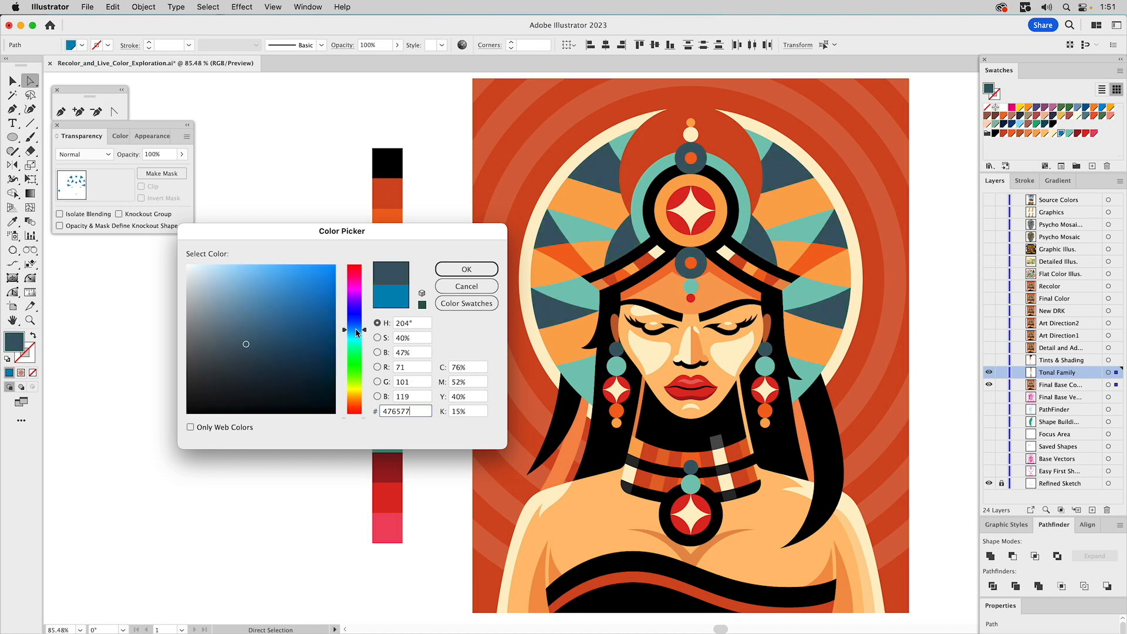
{"action": "left_click_drag", "start_coordinate": [357, 330], "coordinate": [357, 327]}
{"action": "left_click_drag", "start_coordinate": [247, 343], "coordinate": [291, 354]}
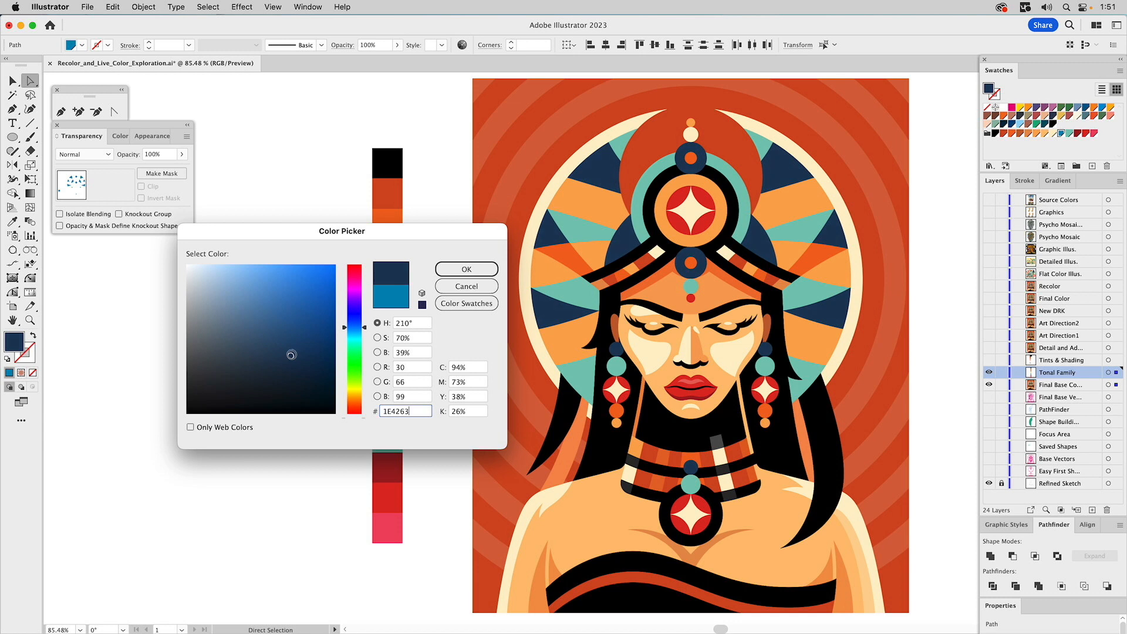
{"action": "left_click", "coordinate": [459, 270]}
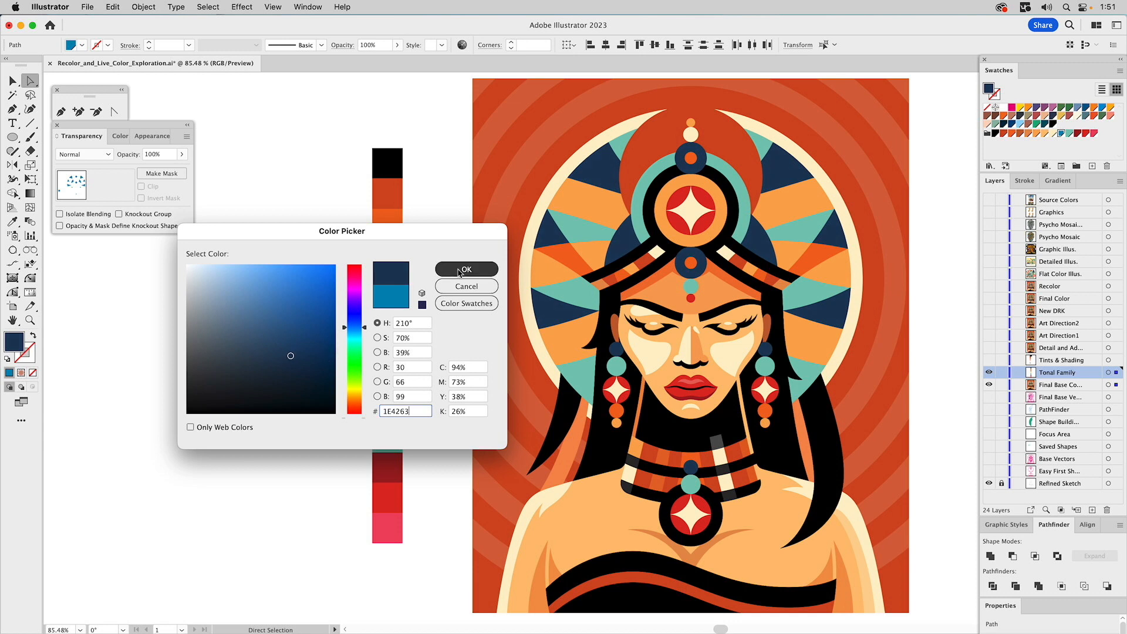
{"action": "left_click", "coordinate": [459, 270]}
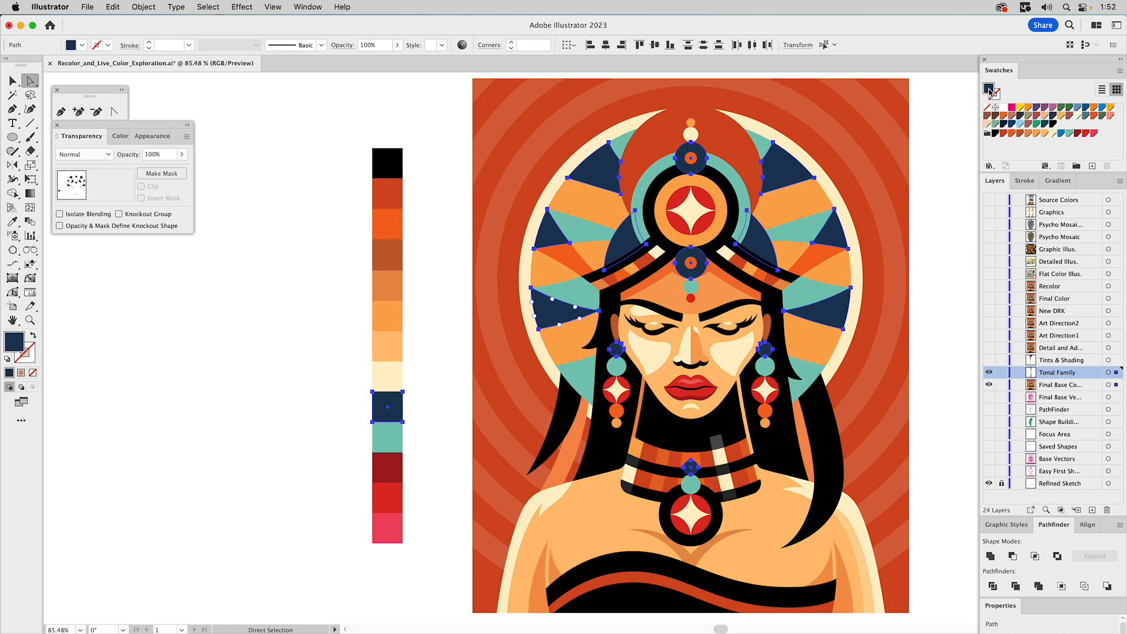
Save the navy fill as a global swatch after the last ungrouped swatch, and deselect the artwork
{"action": "left_click_drag", "start_coordinate": [989, 90], "coordinate": [1064, 125]}
{"action": "left_click", "coordinate": [1060, 124]}
{"action": "left_click", "coordinate": [938, 133]}
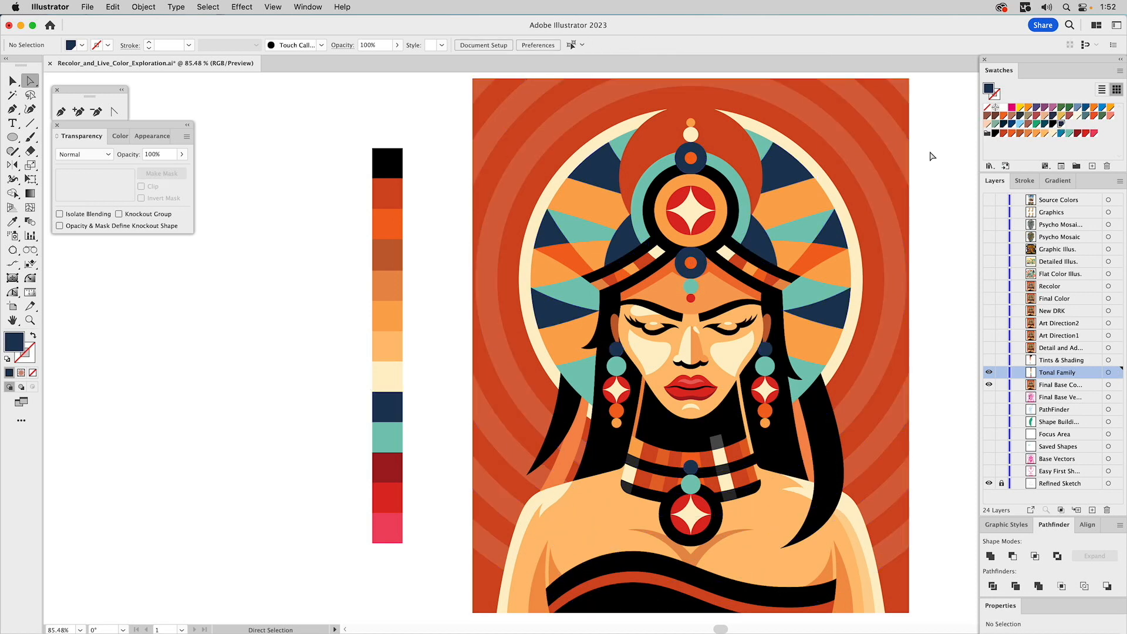
Select an orange, a teal and a navy halo wedge in turn to check which swatch each uses, and deselect
{"action": "left_click", "coordinate": [818, 258]}
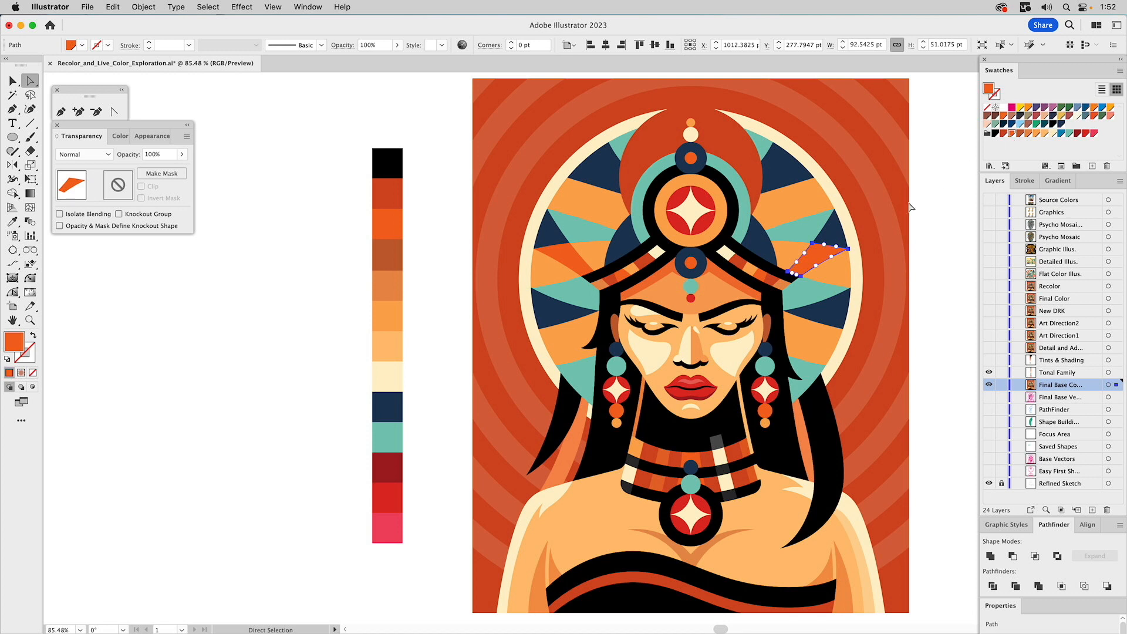
{"action": "left_click", "coordinate": [807, 229]}
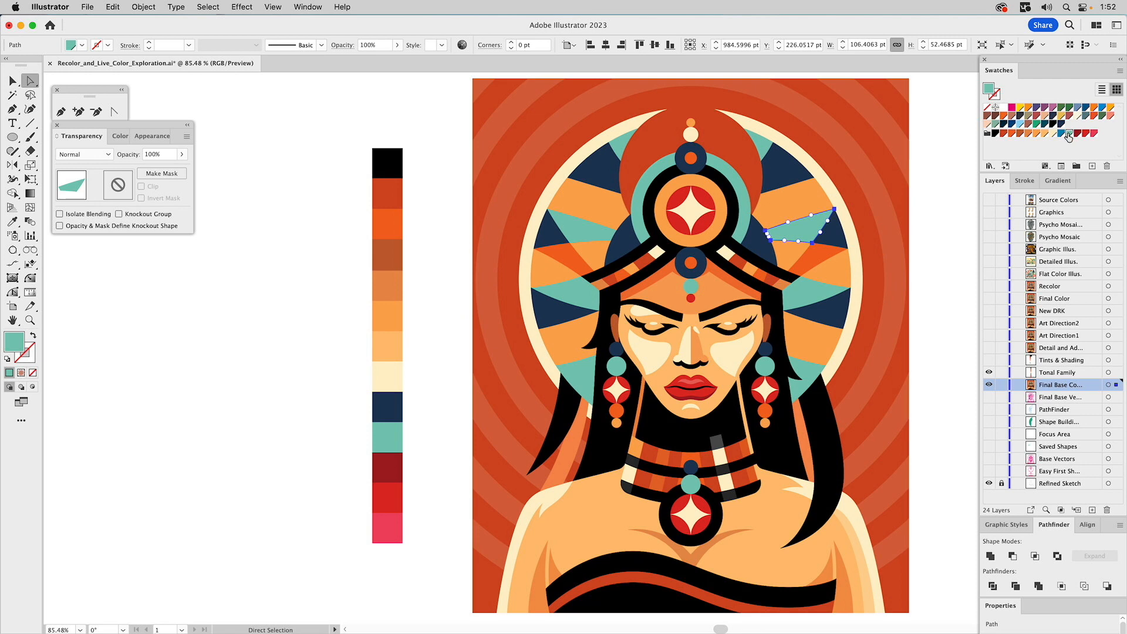
{"action": "left_click", "coordinate": [775, 169]}
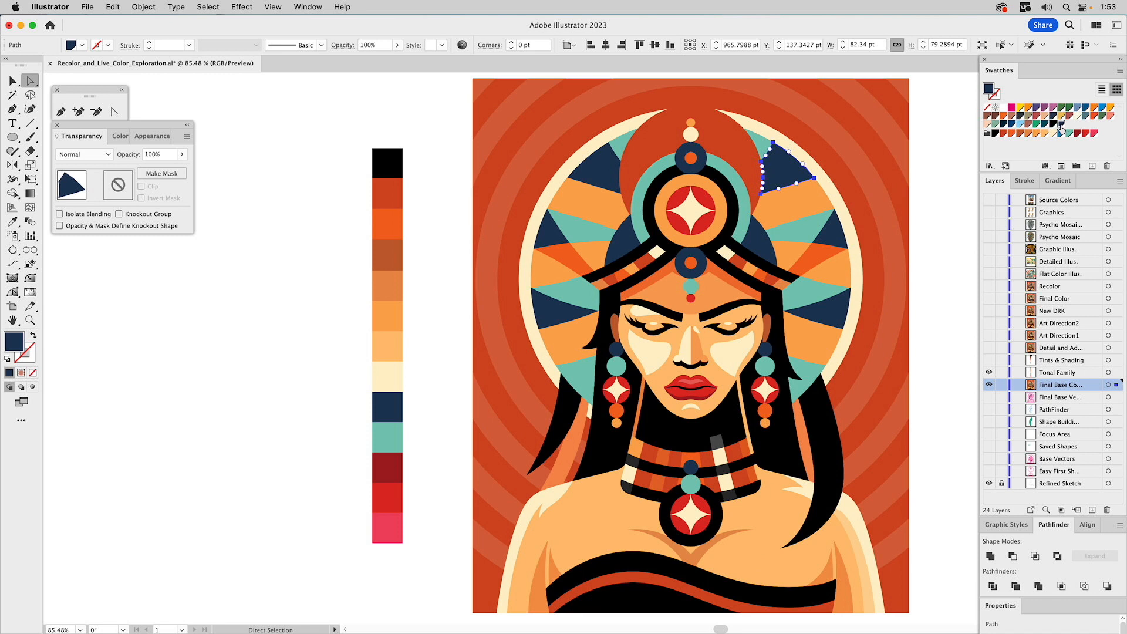
{"action": "left_click", "coordinate": [943, 135]}
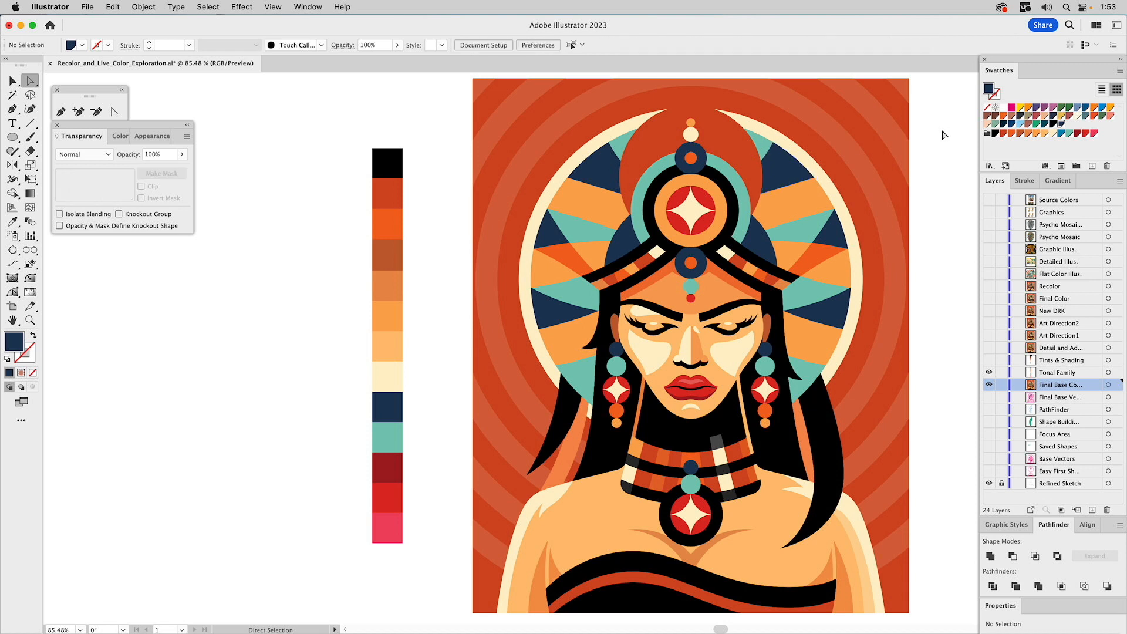
Review the navy swatch's options, including its Global setting, and cancel without changes
{"action": "double_click", "coordinate": [1061, 125]}
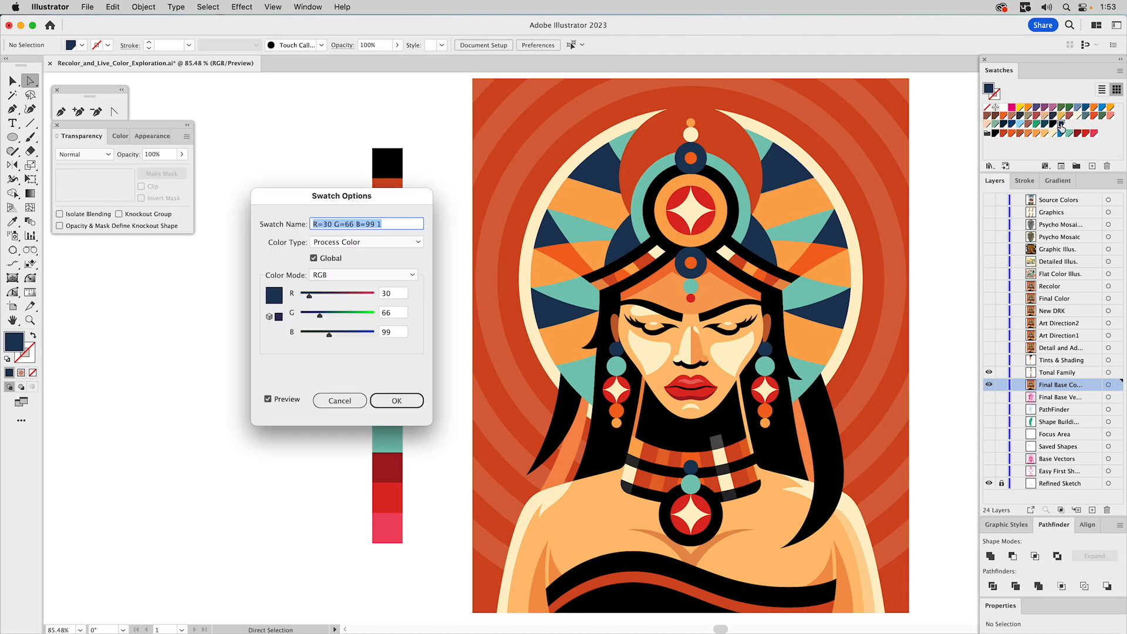
{"action": "left_click", "coordinate": [330, 259]}
{"action": "left_click", "coordinate": [340, 400]}
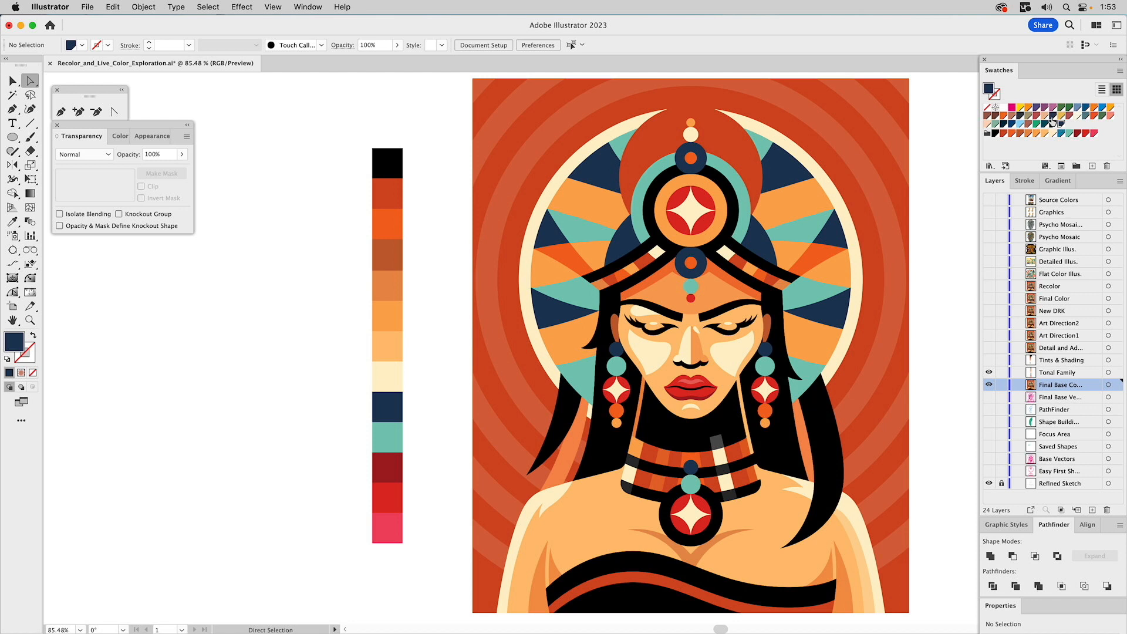
Select all shapes sharing the teal headdress arch's fill color and recolor them to green #1DB279
{"action": "left_click", "coordinate": [635, 206]}
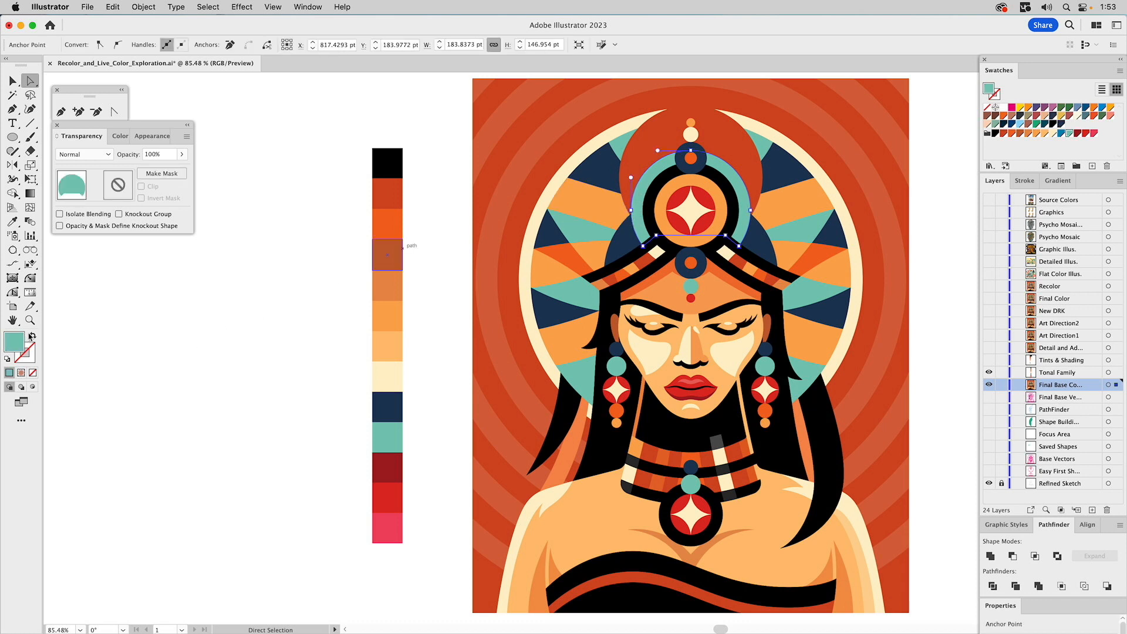
{"action": "key", "text": "super+6"}
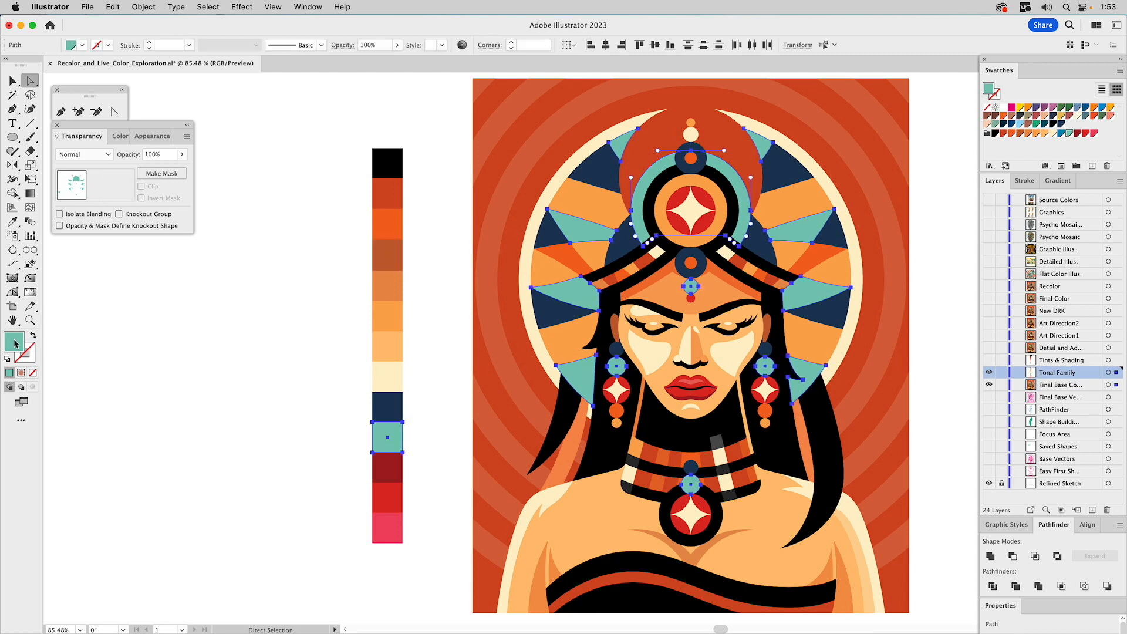
{"action": "double_click", "coordinate": [15, 343]}
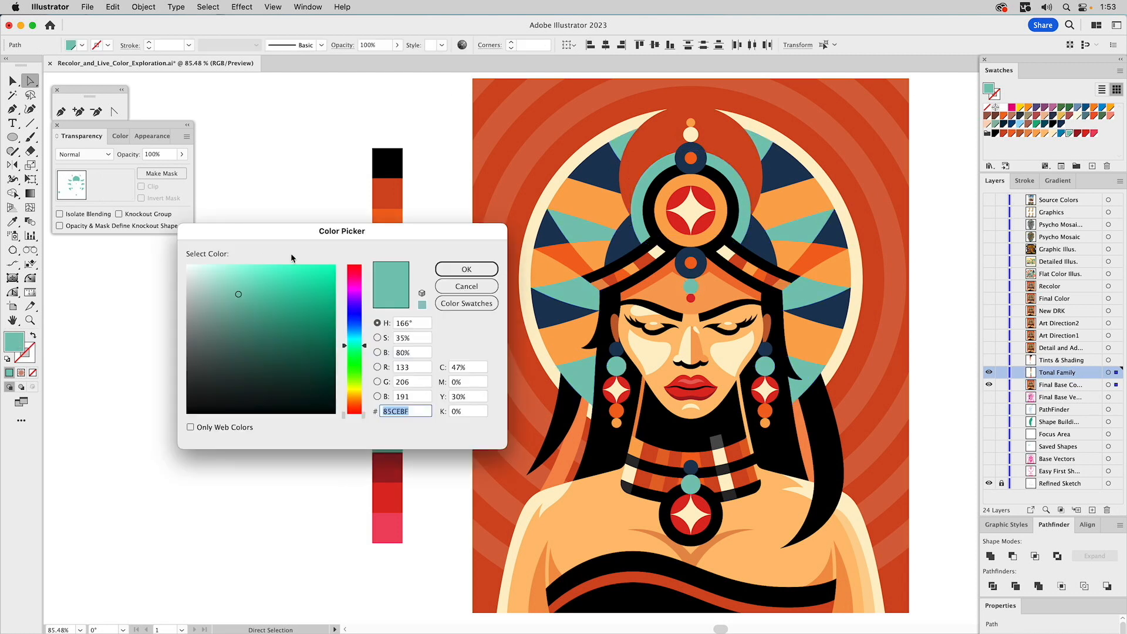
{"action": "left_click_drag", "start_coordinate": [295, 235], "coordinate": [314, 231]}
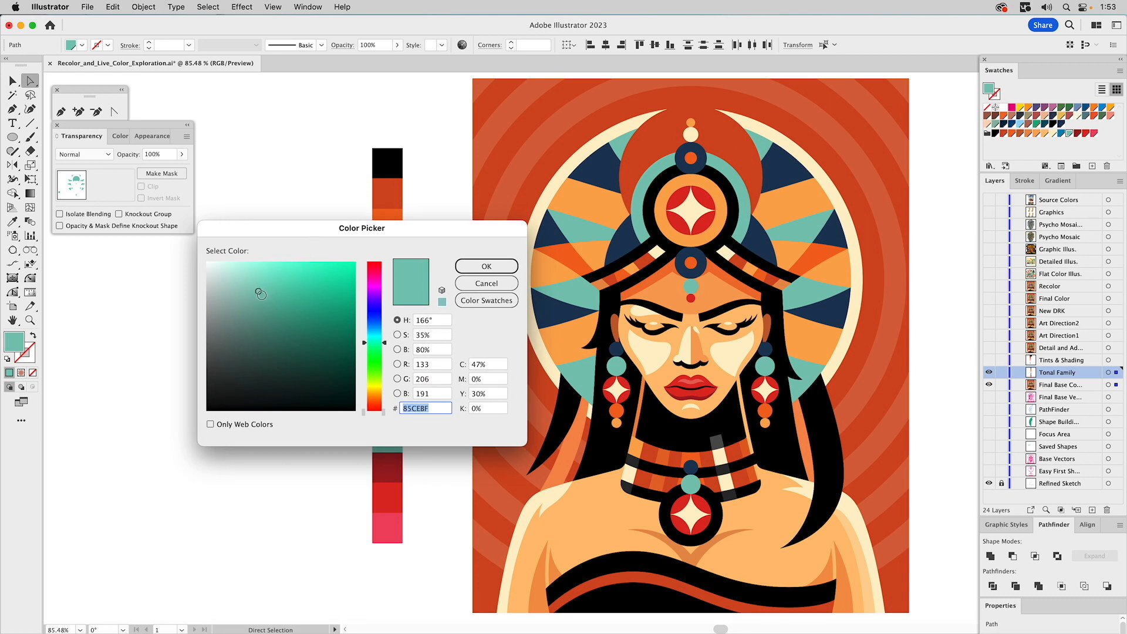
{"action": "mouse_move", "coordinate": [260, 293]}
{"action": "left_mouse_down"}
{"action": "mouse_move", "coordinate": [294, 322]}
{"action": "mouse_move", "coordinate": [328, 326]}
{"action": "mouse_move", "coordinate": [339, 302]}
{"action": "left_mouse_up"}
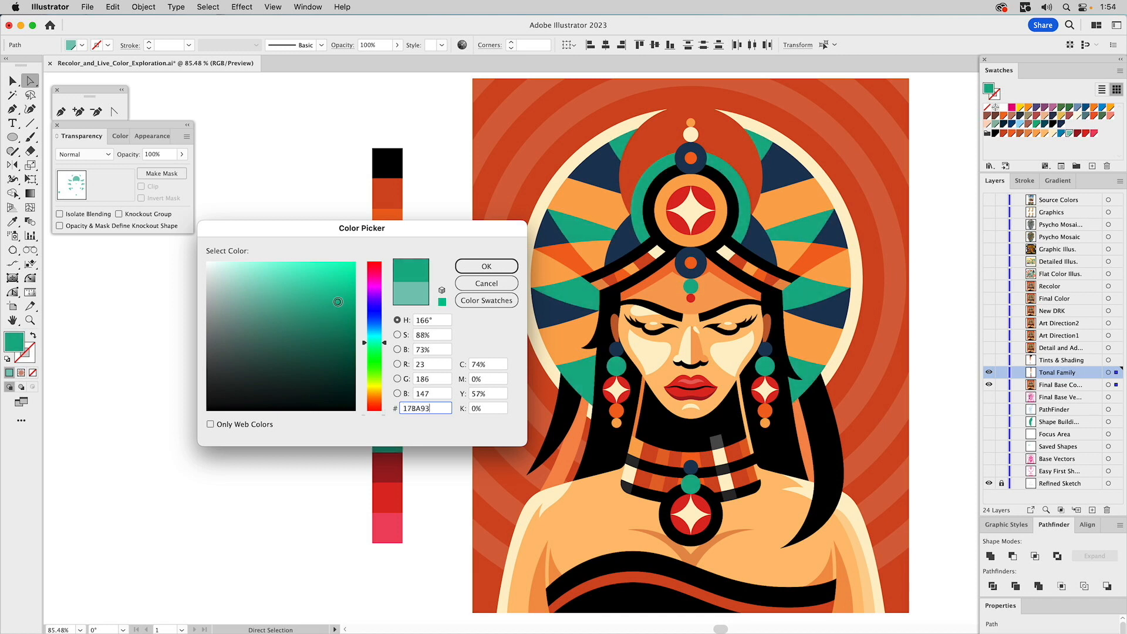
{"action": "mouse_move", "coordinate": [337, 302]}
{"action": "left_mouse_down"}
{"action": "mouse_move", "coordinate": [347, 308]}
{"action": "mouse_move", "coordinate": [320, 328]}
{"action": "mouse_move", "coordinate": [312, 311]}
{"action": "mouse_move", "coordinate": [304, 323]}
{"action": "mouse_move", "coordinate": [332, 306]}
{"action": "left_mouse_up"}
{"action": "left_click_drag", "start_coordinate": [386, 343], "coordinate": [386, 346]}
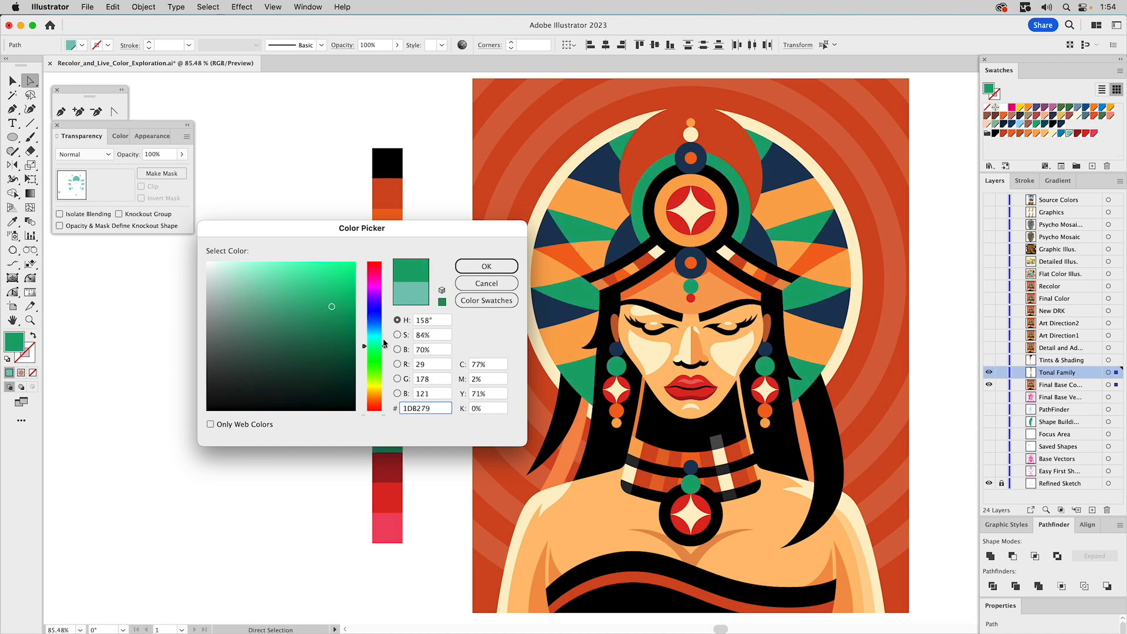
{"action": "left_click", "coordinate": [459, 283]}
{"action": "left_click", "coordinate": [488, 267]}
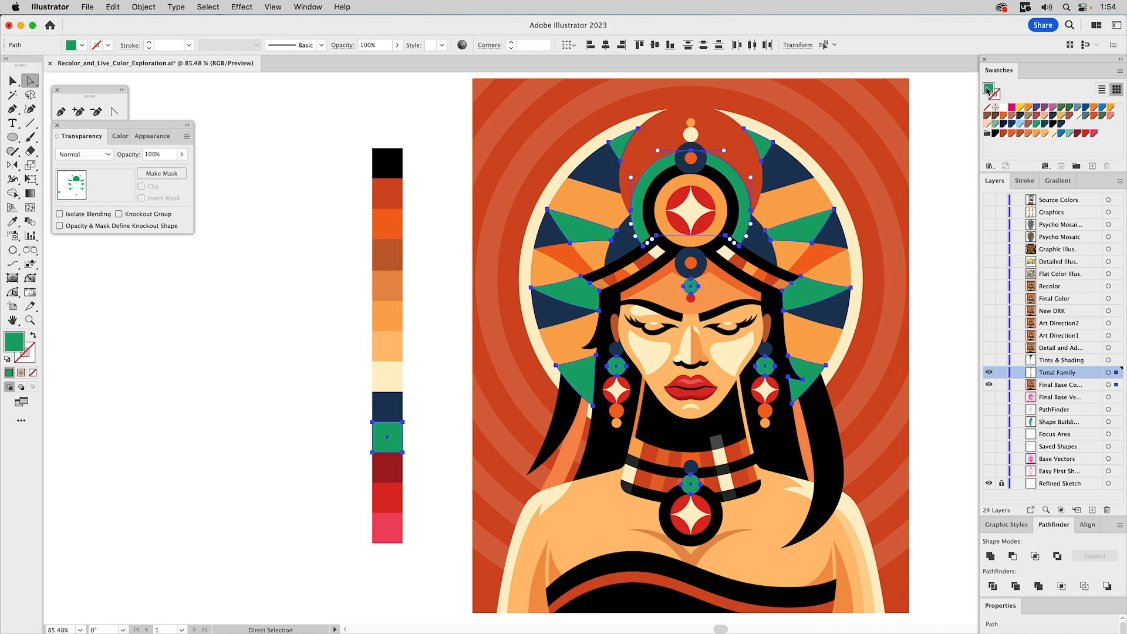
Save the green fill of the selected shapes as a global swatch beside the navy one
{"action": "key", "text": "super"}
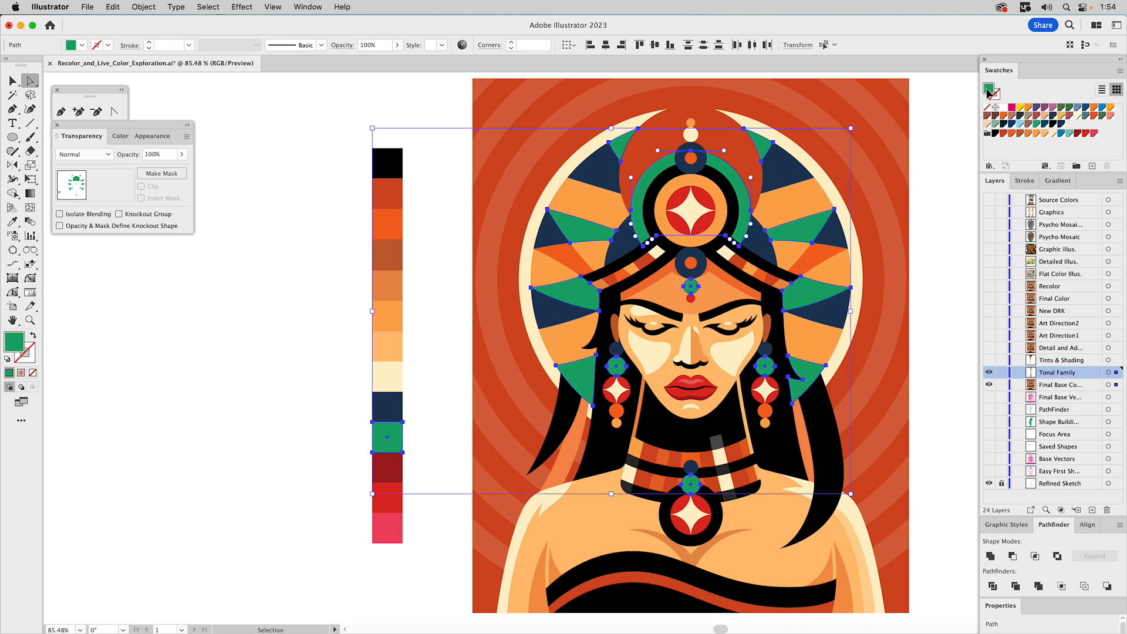
{"action": "key", "text": "shift"}
{"action": "left_click_drag", "start_coordinate": [988, 91], "coordinate": [1070, 126]}
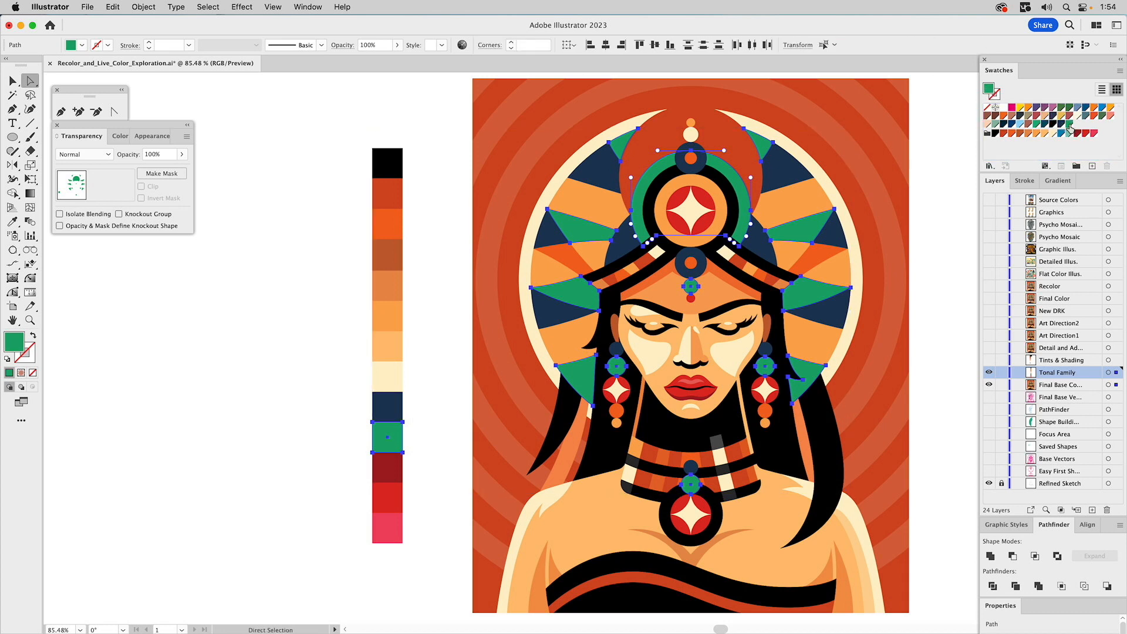
Recolor the selected green shapes with RGB color mixing, trying a light blue before settling on light green #73BF44
{"action": "left_click", "coordinate": [1069, 125]}
{"action": "left_click", "coordinate": [118, 137]}
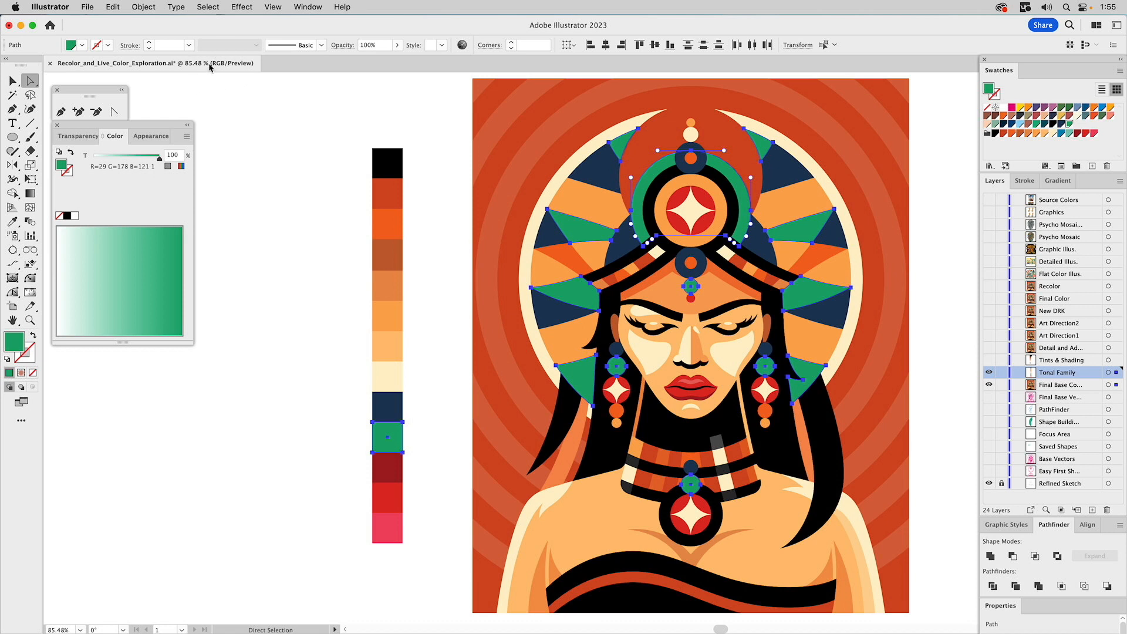
{"action": "left_click", "coordinate": [181, 168]}
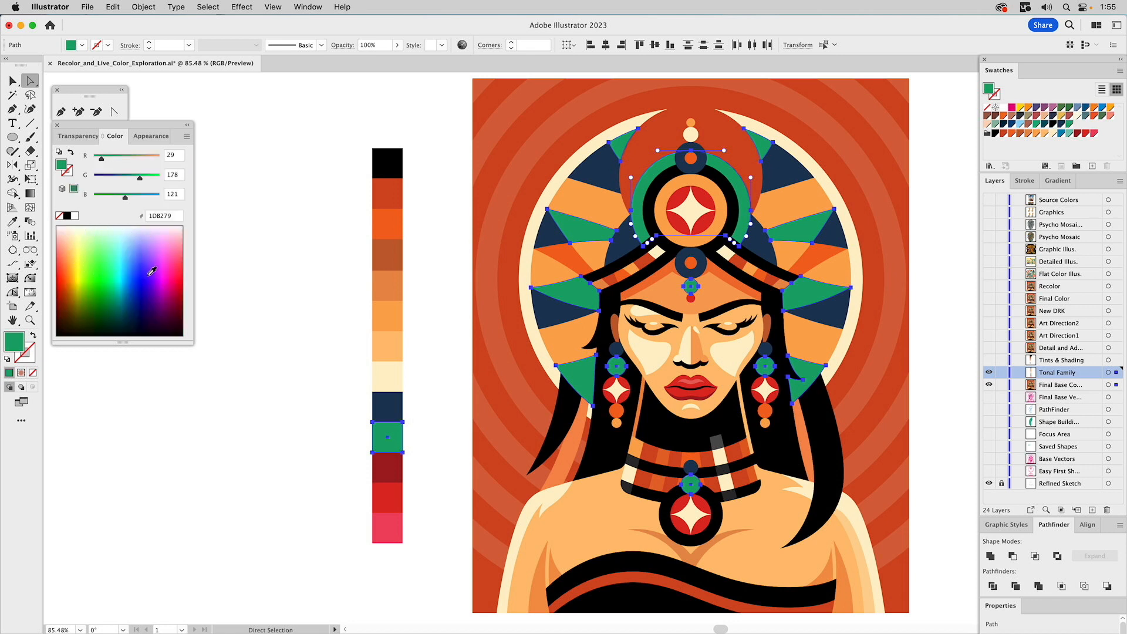
{"action": "left_click_drag", "start_coordinate": [145, 131], "coordinate": [417, 254]}
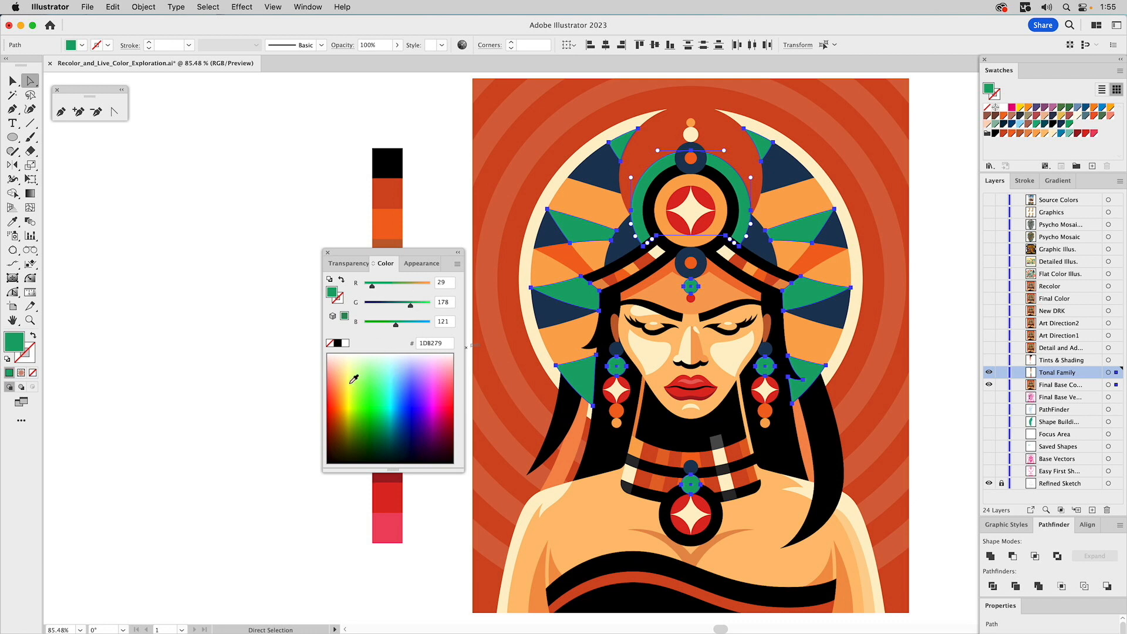
{"action": "left_click_drag", "start_coordinate": [349, 374], "coordinate": [406, 376]}
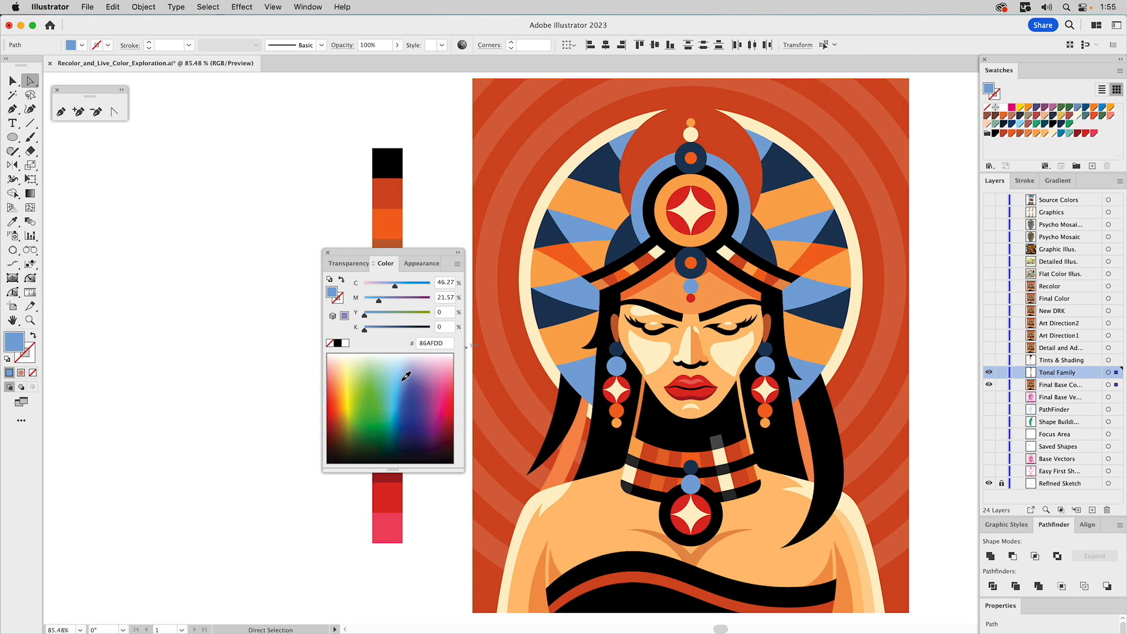
{"action": "left_click_drag", "start_coordinate": [406, 377], "coordinate": [369, 396]}
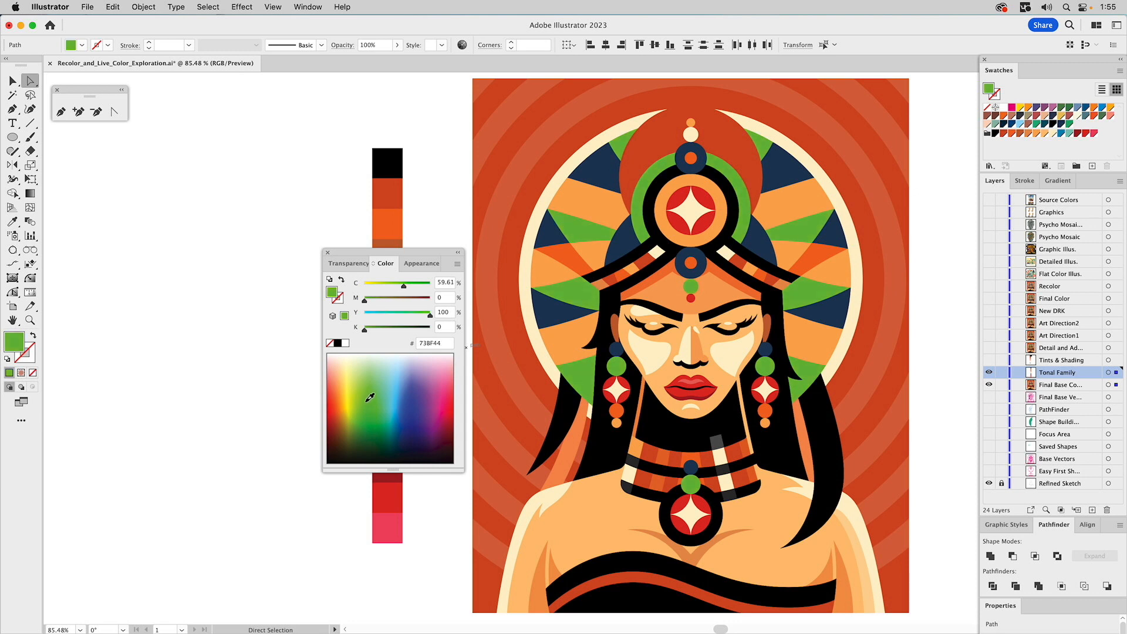
{"action": "left_click_drag", "start_coordinate": [369, 397], "coordinate": [370, 397]}
{"action": "left_click", "coordinate": [371, 397], "text": "shift"}
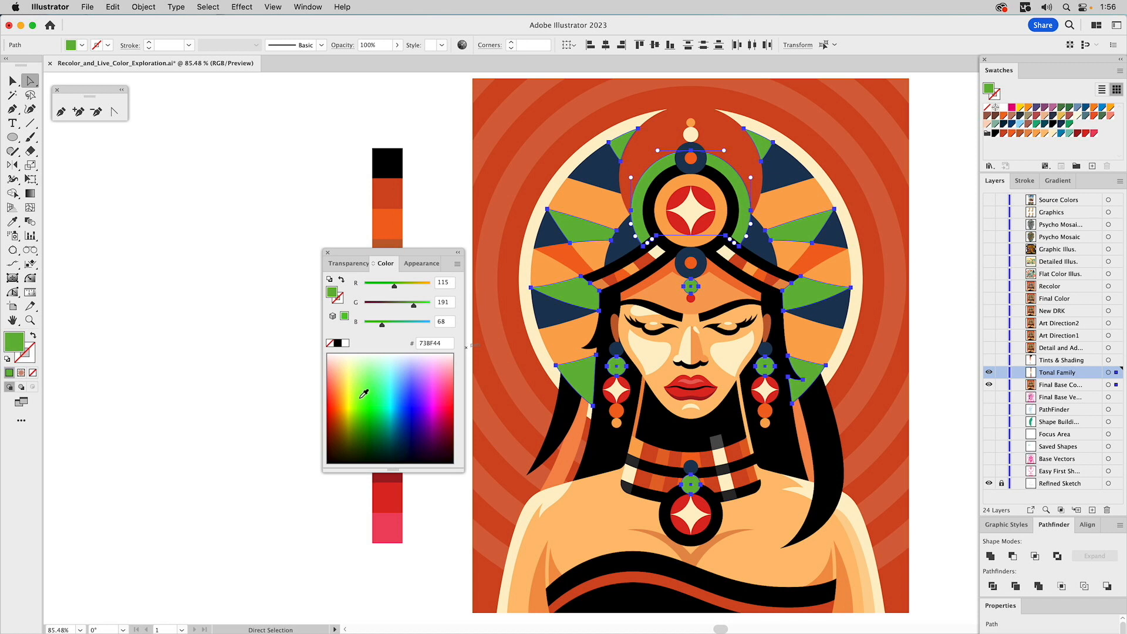
Save the light green fill as a global swatch after the previous green swatch, deselect the shapes and move the Color panel off the palette
{"action": "left_click", "coordinate": [831, 192], "text": "shift"}
{"action": "left_click", "coordinate": [833, 194], "text": "shift"}
{"action": "left_click_drag", "start_coordinate": [991, 93], "coordinate": [1079, 125]}
{"action": "left_click", "coordinate": [1078, 125]}
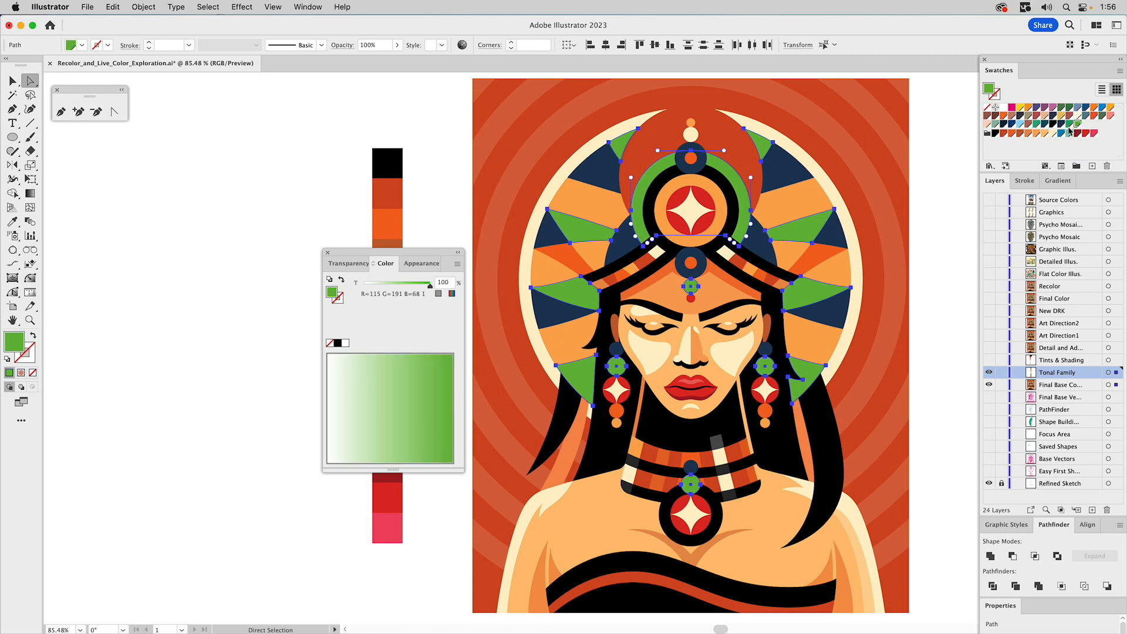
{"action": "left_click", "coordinate": [954, 175]}
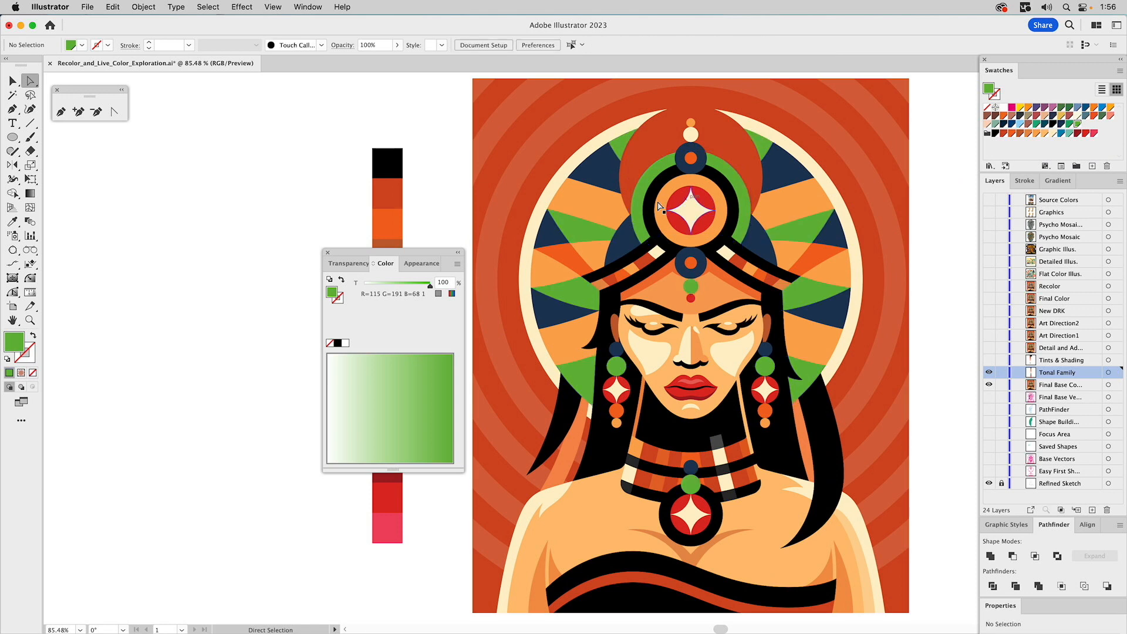
{"action": "left_click_drag", "start_coordinate": [425, 248], "coordinate": [156, 127]}
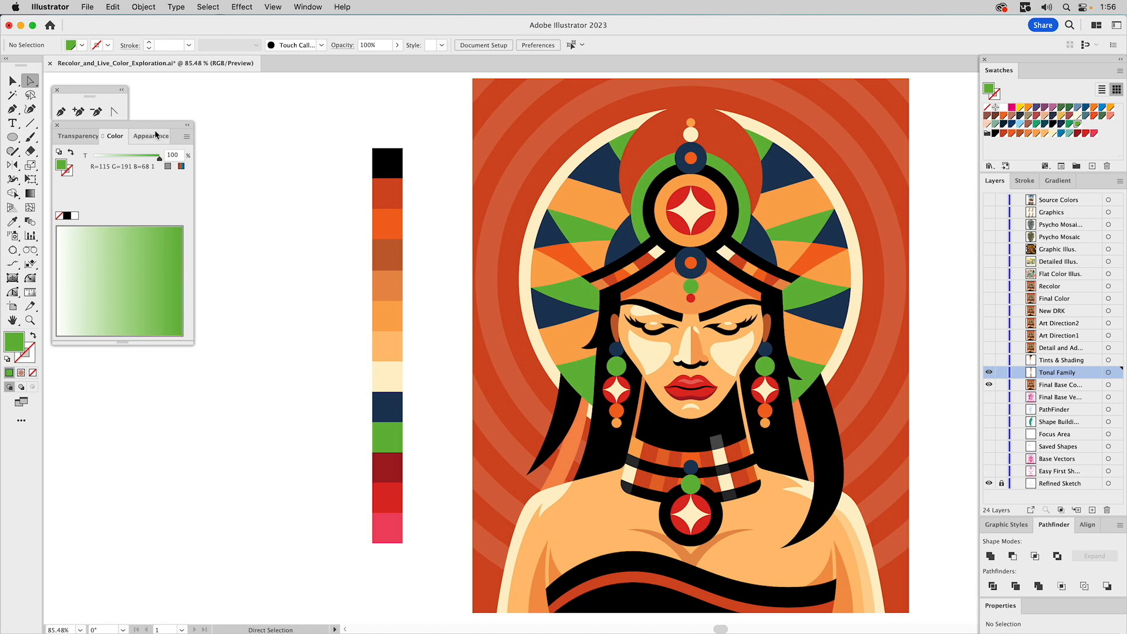
{"action": "left_click", "coordinate": [76, 139]}
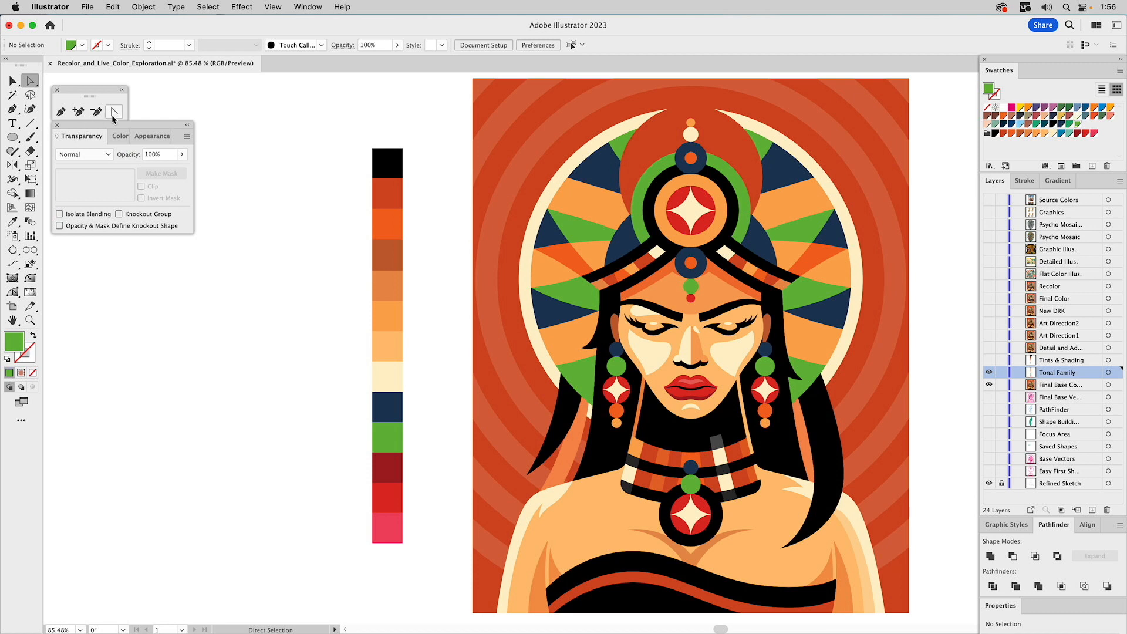
Show the Tints & Shading layer and check the tint percentages of the two gray squares and the red-orange tint square
{"action": "left_click", "coordinate": [989, 359]}
{"action": "left_click_drag", "start_coordinate": [420, 167], "coordinate": [387, 167]}
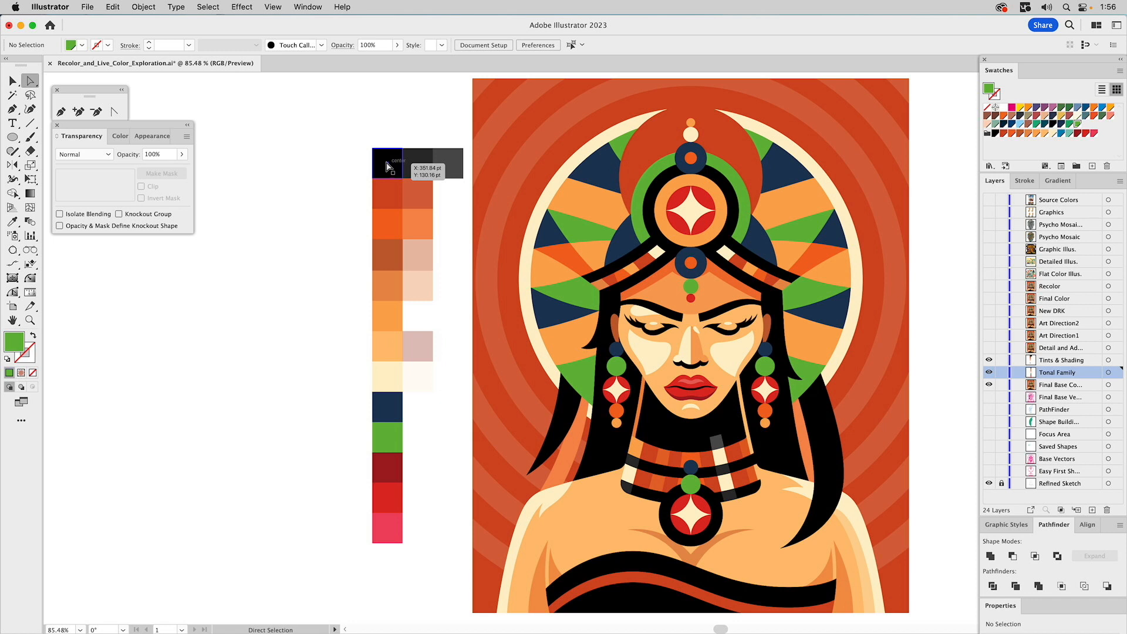
{"action": "left_click_drag", "start_coordinate": [387, 168], "coordinate": [412, 164]}
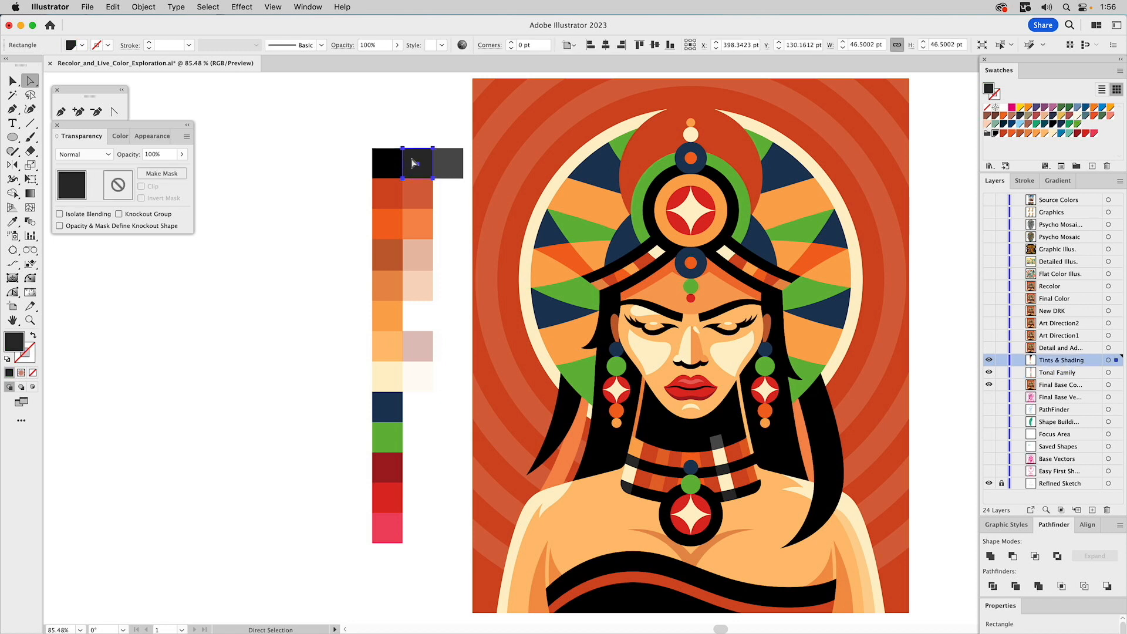
{"action": "left_click", "coordinate": [119, 138]}
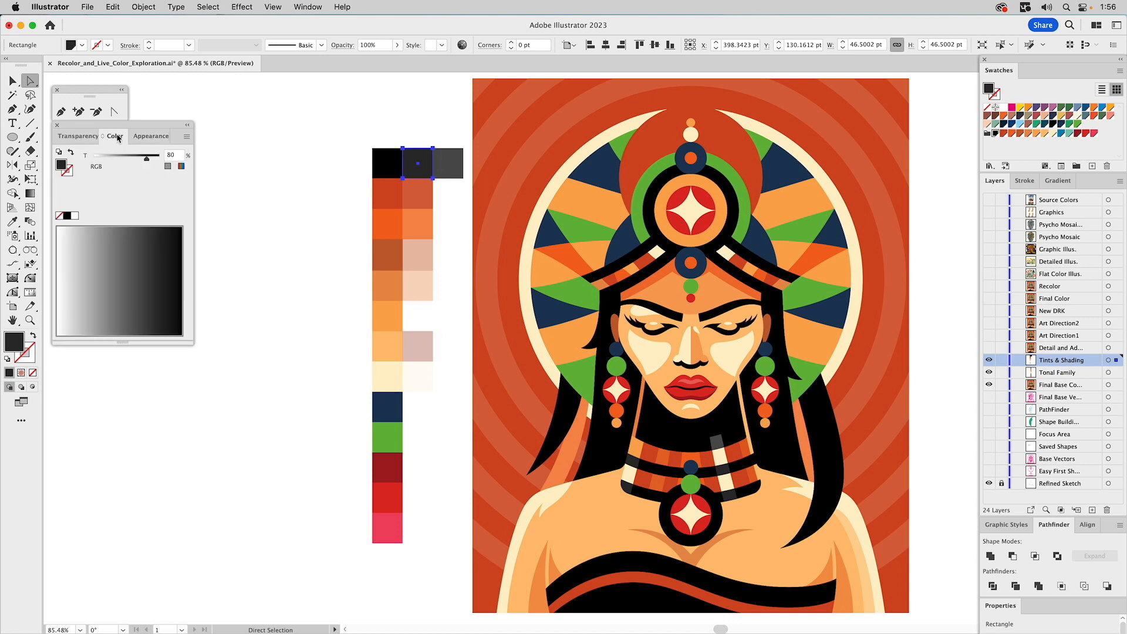
{"action": "left_click", "coordinate": [457, 173]}
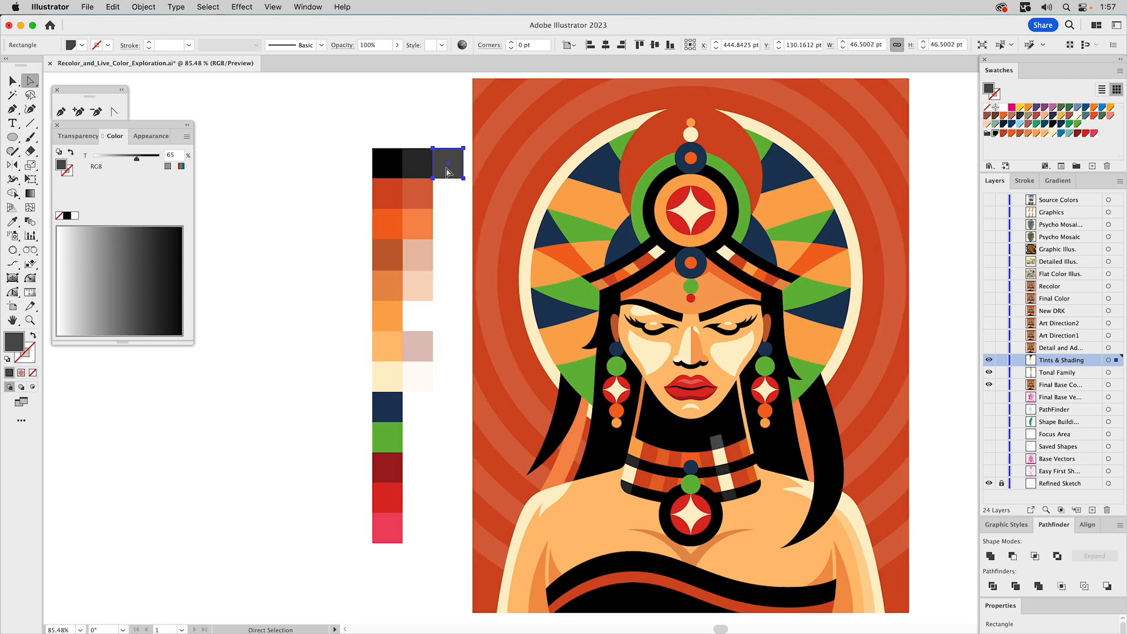
{"action": "left_click", "coordinate": [426, 195]}
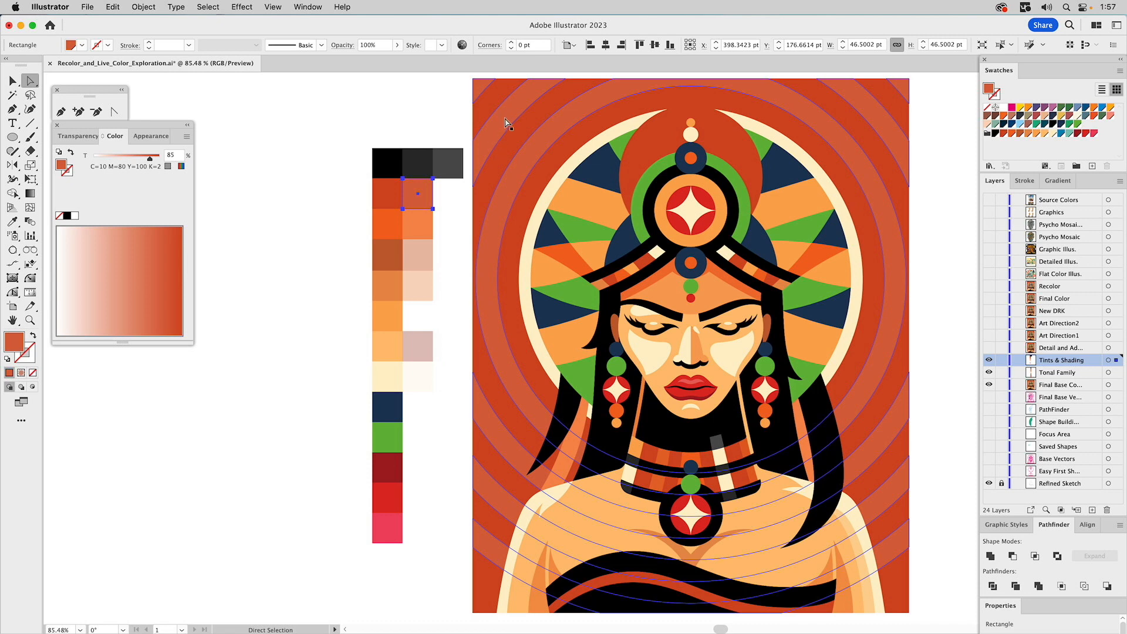
Compare the bright orange base square with its lighter neighbor, checking the tint percentage, blending mode and opacity
{"action": "left_click", "coordinate": [384, 230]}
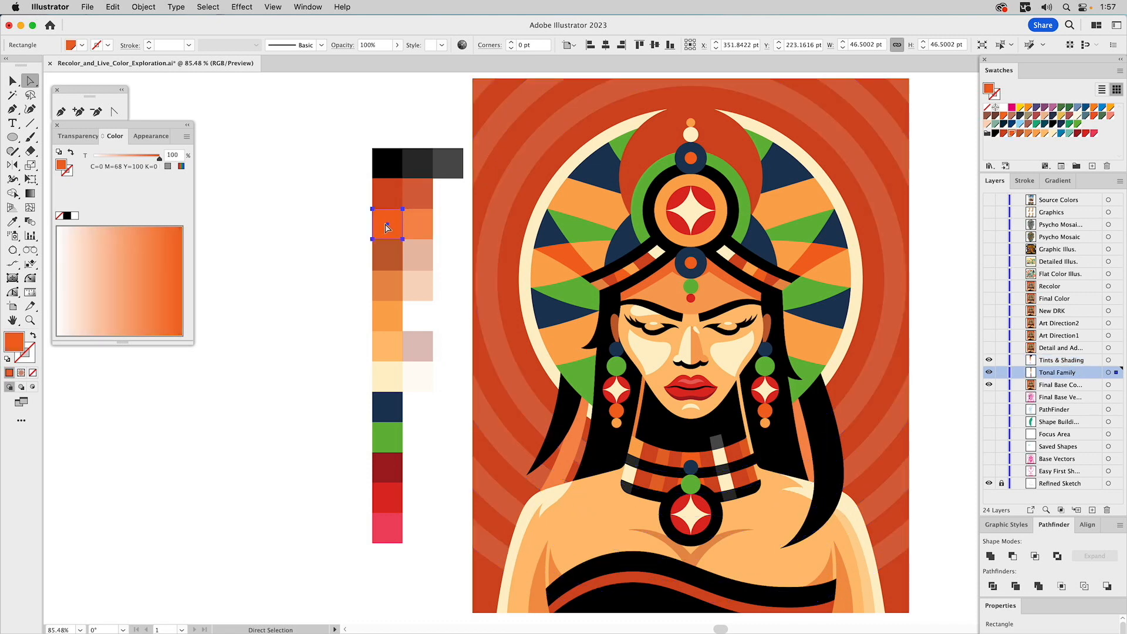
{"action": "left_click", "coordinate": [416, 228]}
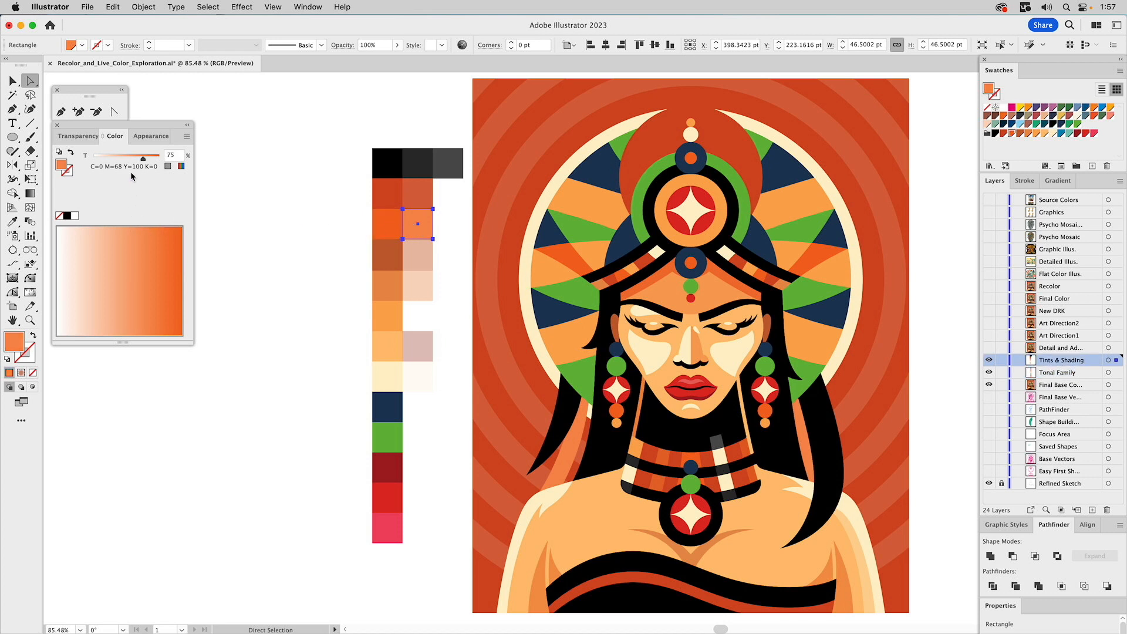
{"action": "left_click", "coordinate": [77, 137]}
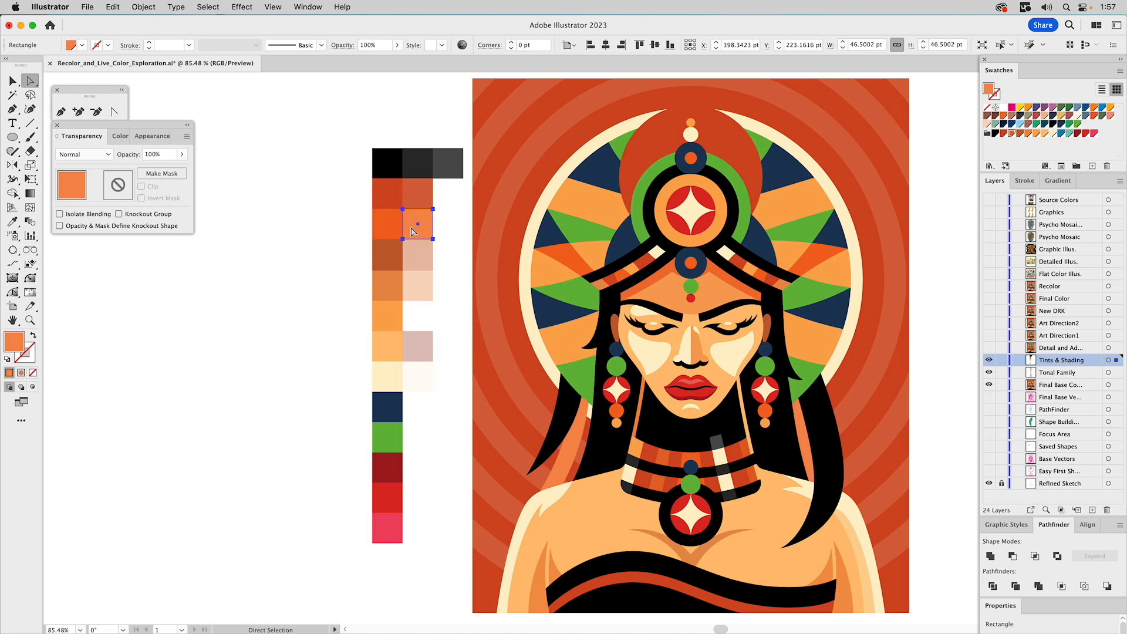
{"action": "left_click", "coordinate": [116, 136]}
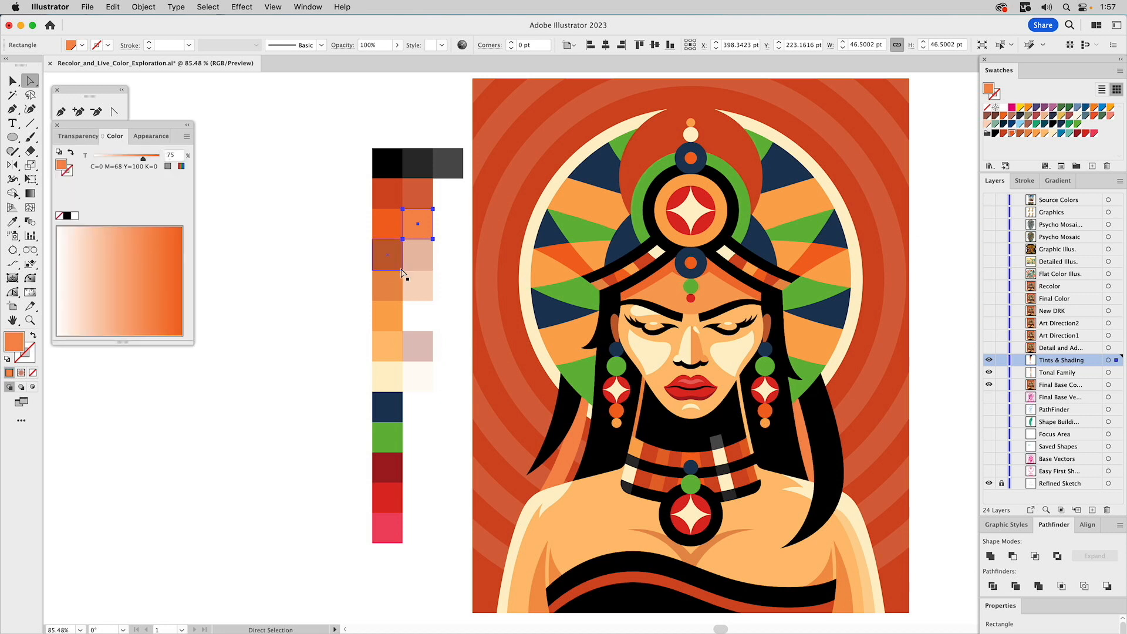
Compare the brown base square with its pale shading square, check the shading square's blending mode and opacity, and deselect
{"action": "left_click", "coordinate": [387, 255]}
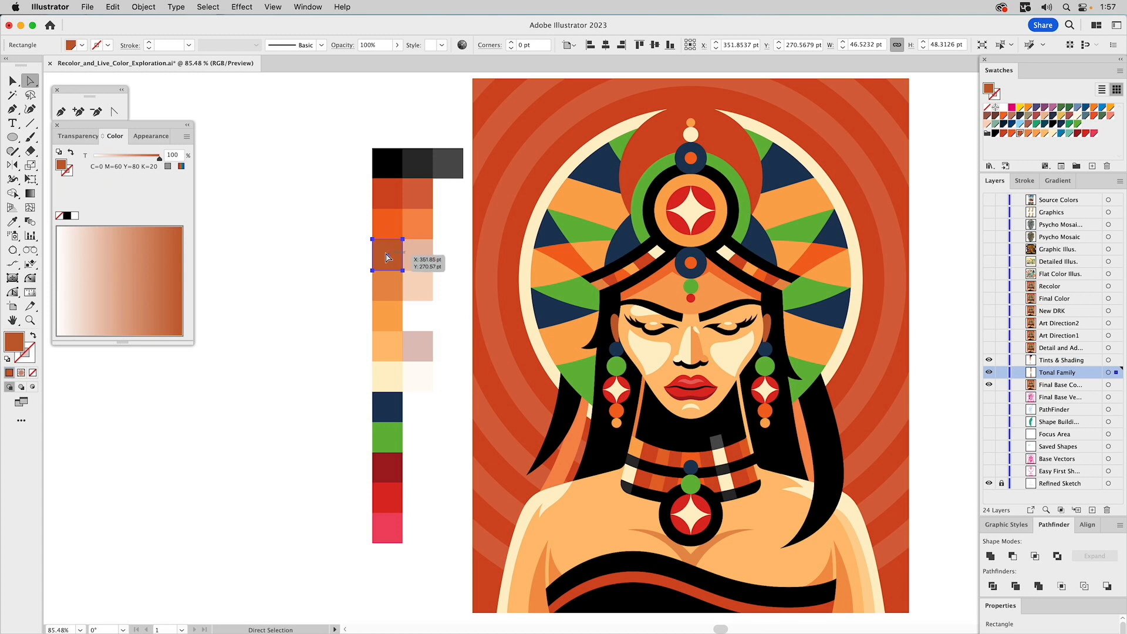
{"action": "left_click_drag", "start_coordinate": [387, 258], "coordinate": [418, 257]}
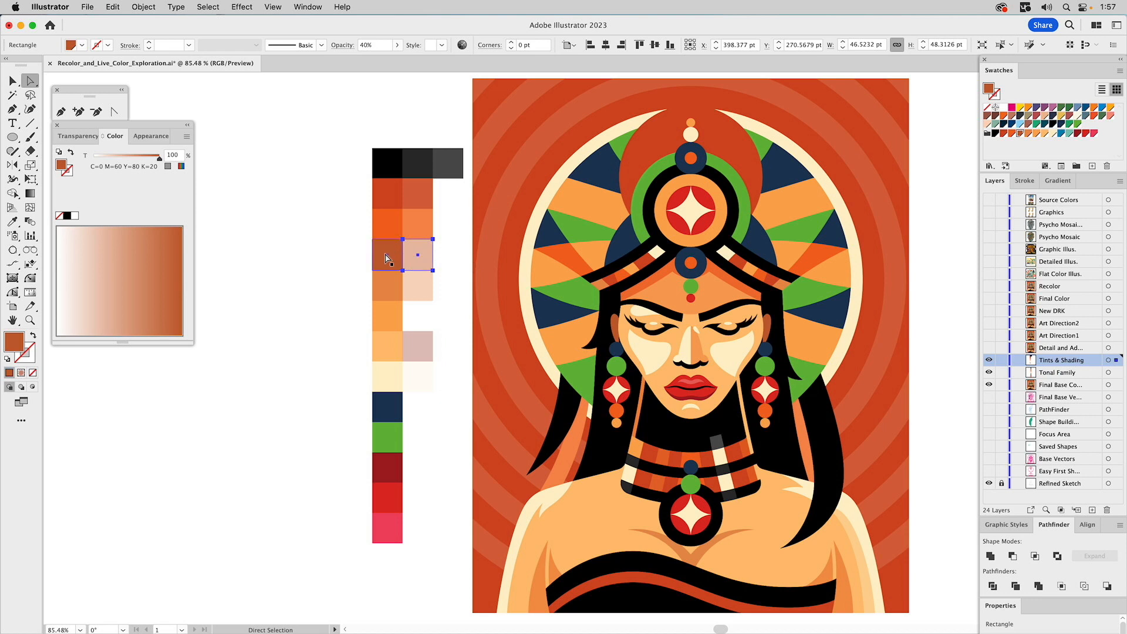
{"action": "left_click", "coordinate": [88, 136]}
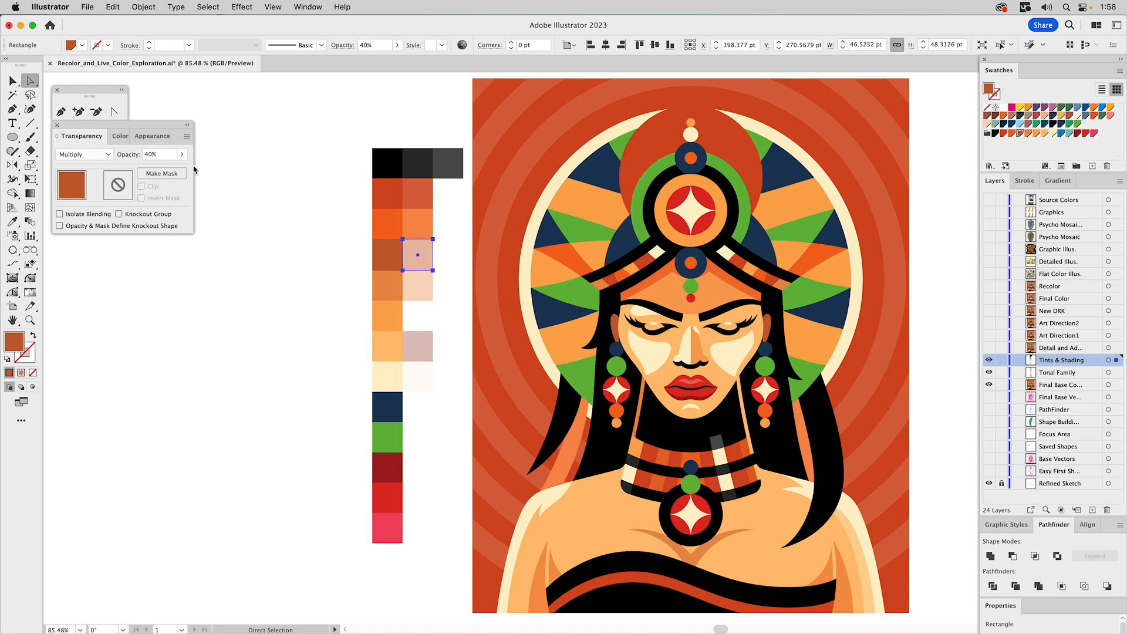
{"action": "left_click", "coordinate": [272, 133]}
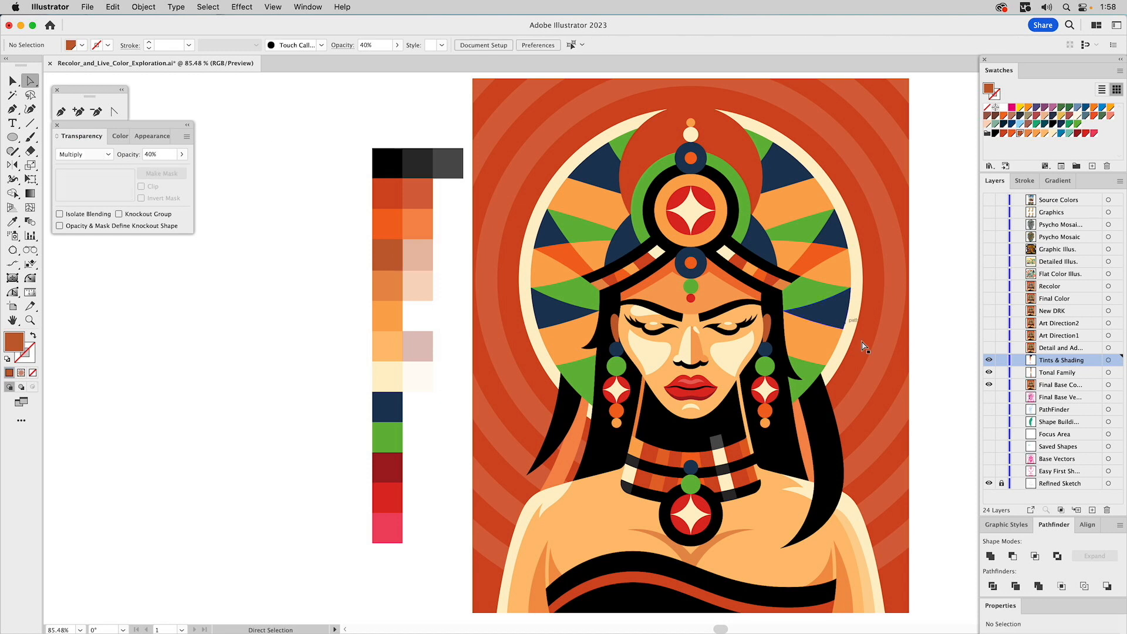
Compare the artwork with and without the Detail and Ad... layer, leave it shown, and hide the base color, Tonal Family and Tints & Shading layers
{"action": "left_click", "coordinate": [989, 348]}
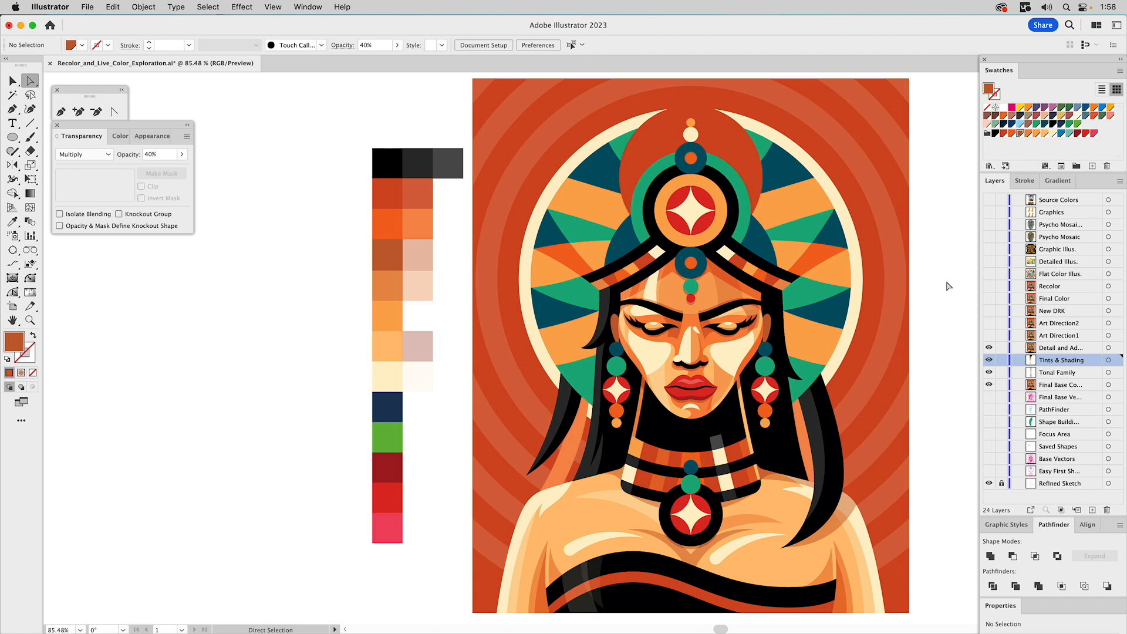
{"action": "left_click", "coordinate": [988, 348]}
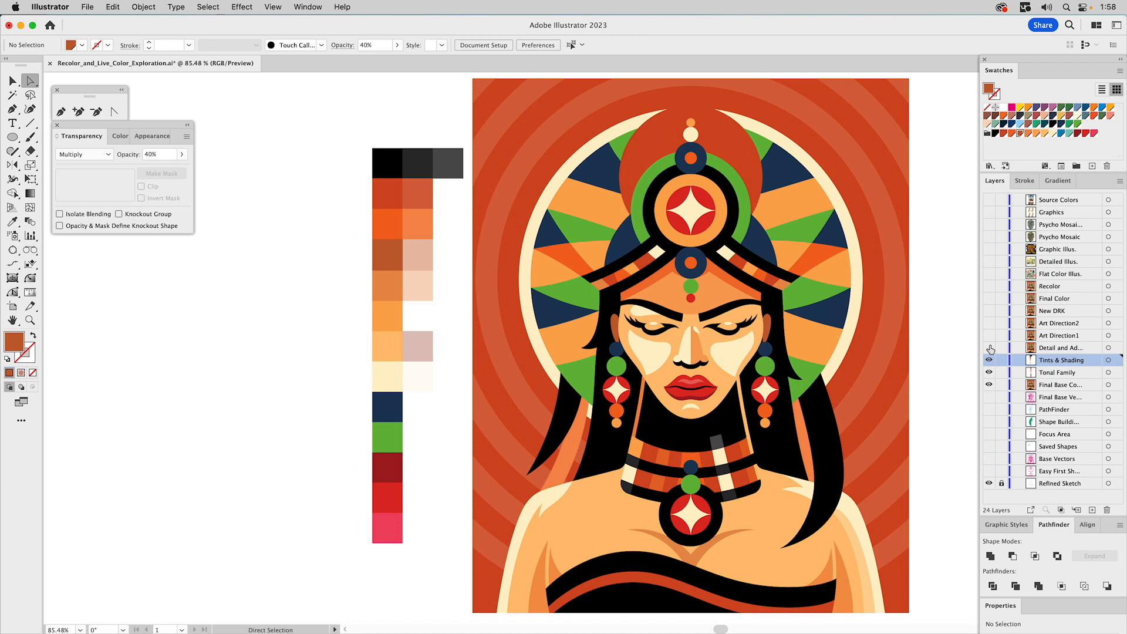
{"action": "left_click", "coordinate": [990, 348]}
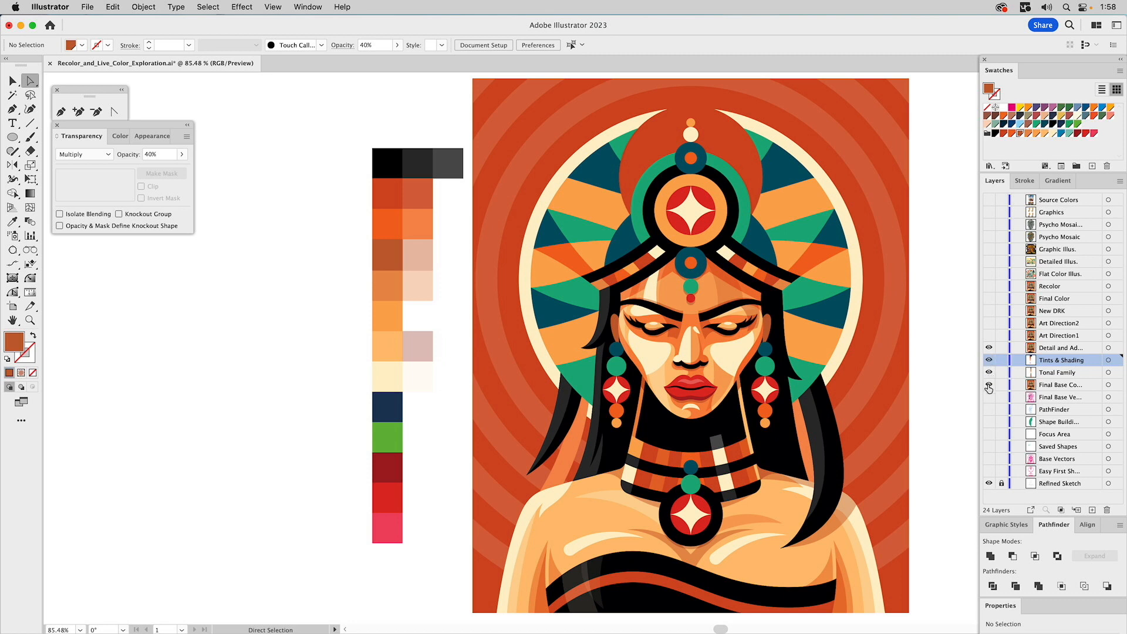
{"action": "left_click_drag", "start_coordinate": [989, 385], "coordinate": [989, 361]}
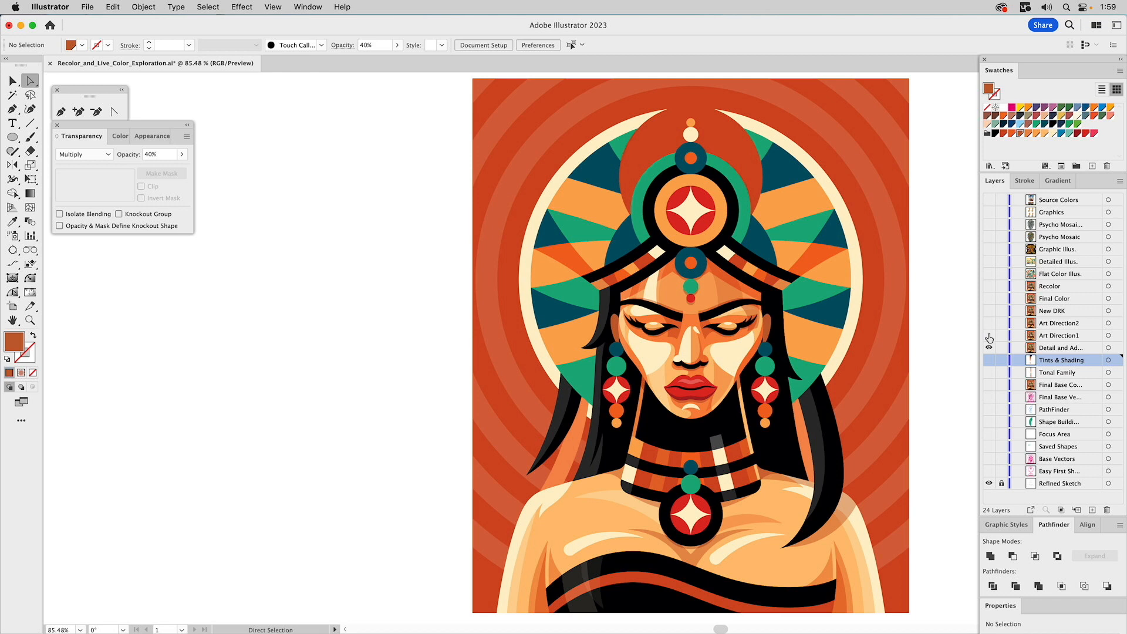
Toggle the Art Direction1 layer to compare its open-eyed version, hide it, and show and select the Art Direction2 layer
{"action": "left_click", "coordinate": [988, 336]}
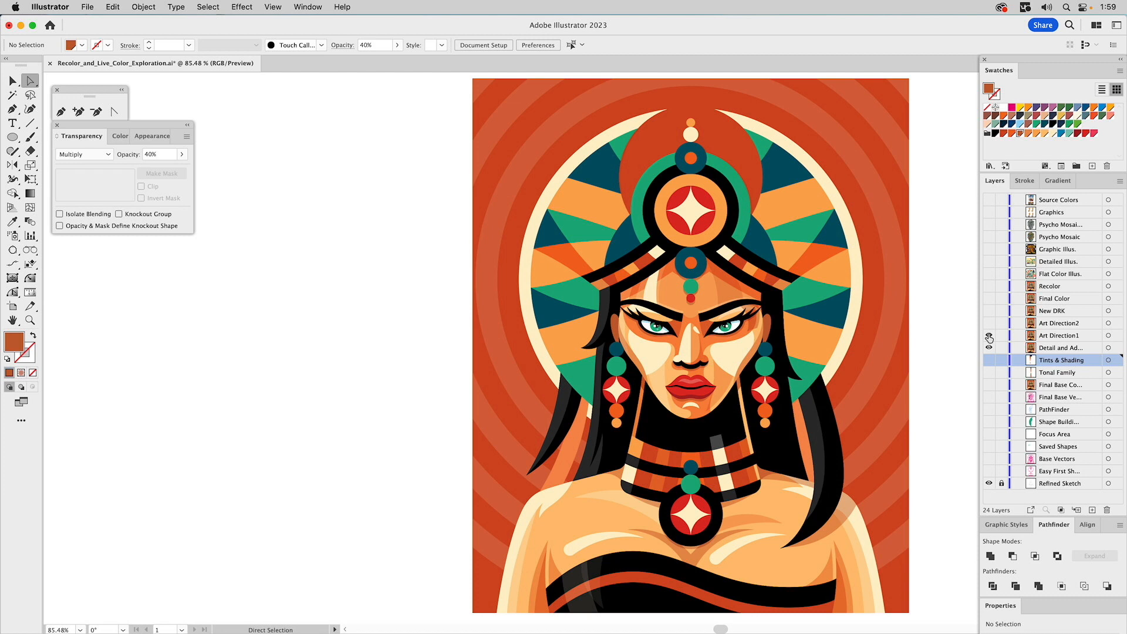
{"action": "left_click", "coordinate": [988, 337]}
{"action": "left_click", "coordinate": [988, 337]}
{"action": "left_click", "coordinate": [988, 337]}
{"action": "left_click", "coordinate": [989, 337]}
{"action": "left_click", "coordinate": [988, 323]}
{"action": "left_click", "coordinate": [1044, 325]}
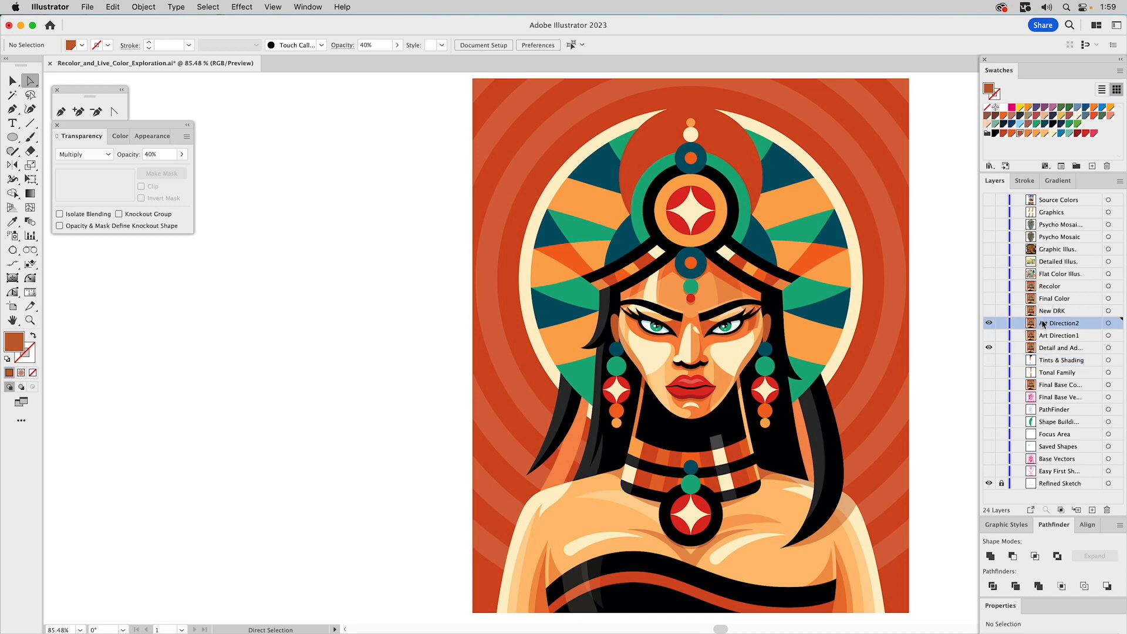
Toggle the Art Direction2 layer to compare the open and closed eyes, leave it shown and hide the Detail and Ad... layer
{"action": "left_click", "coordinate": [989, 324]}
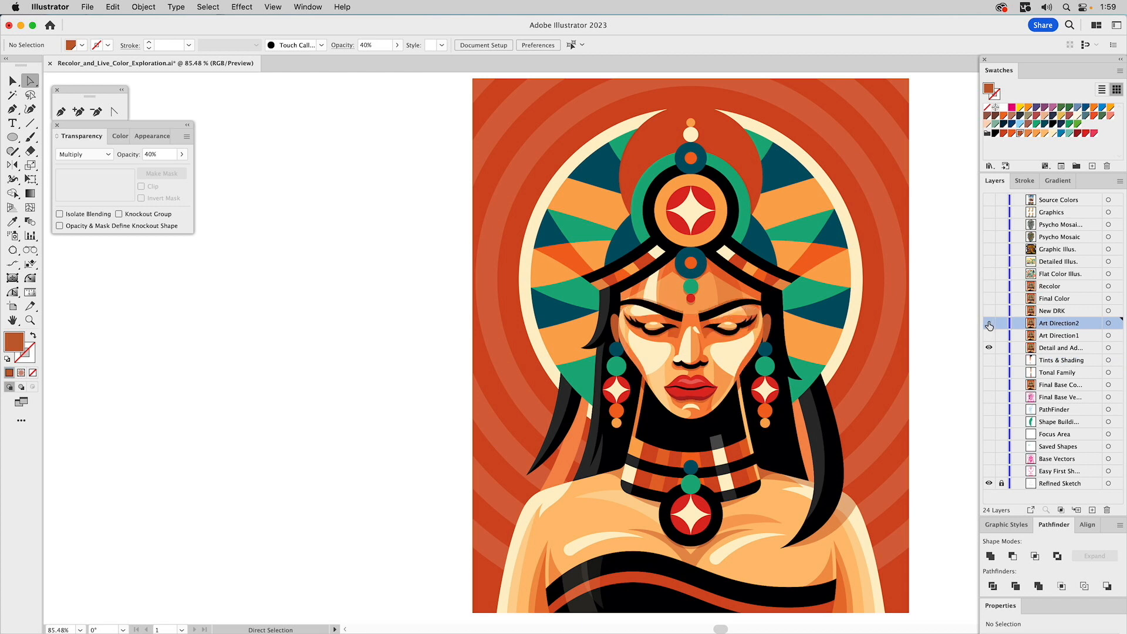
{"action": "left_click", "coordinate": [989, 324]}
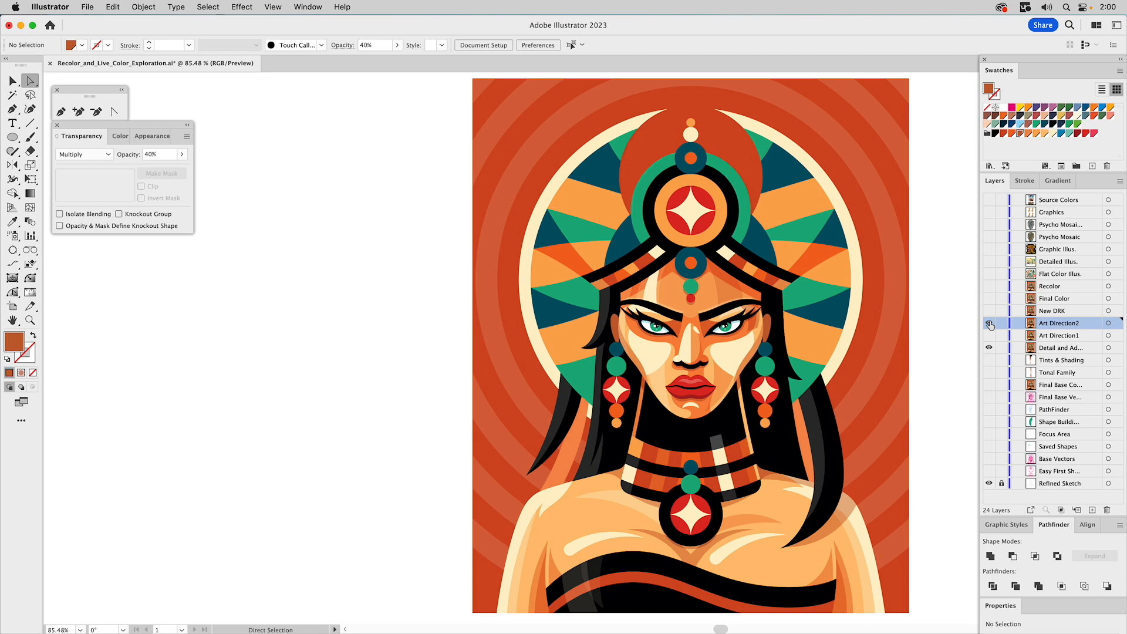
{"action": "left_click", "coordinate": [989, 323]}
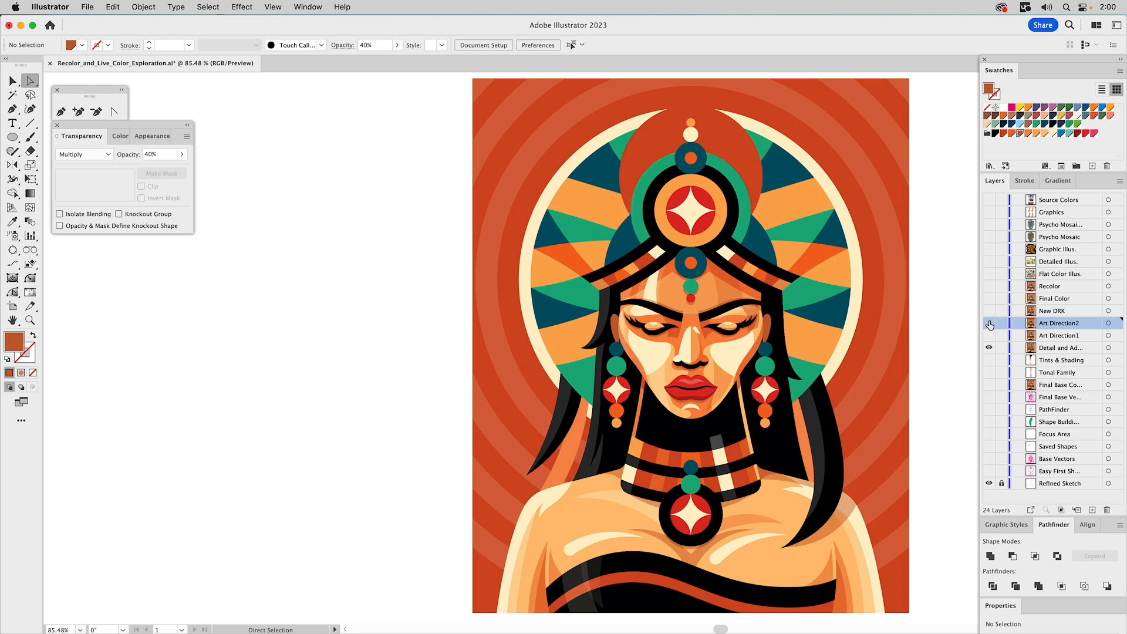
{"action": "left_click", "coordinate": [989, 323]}
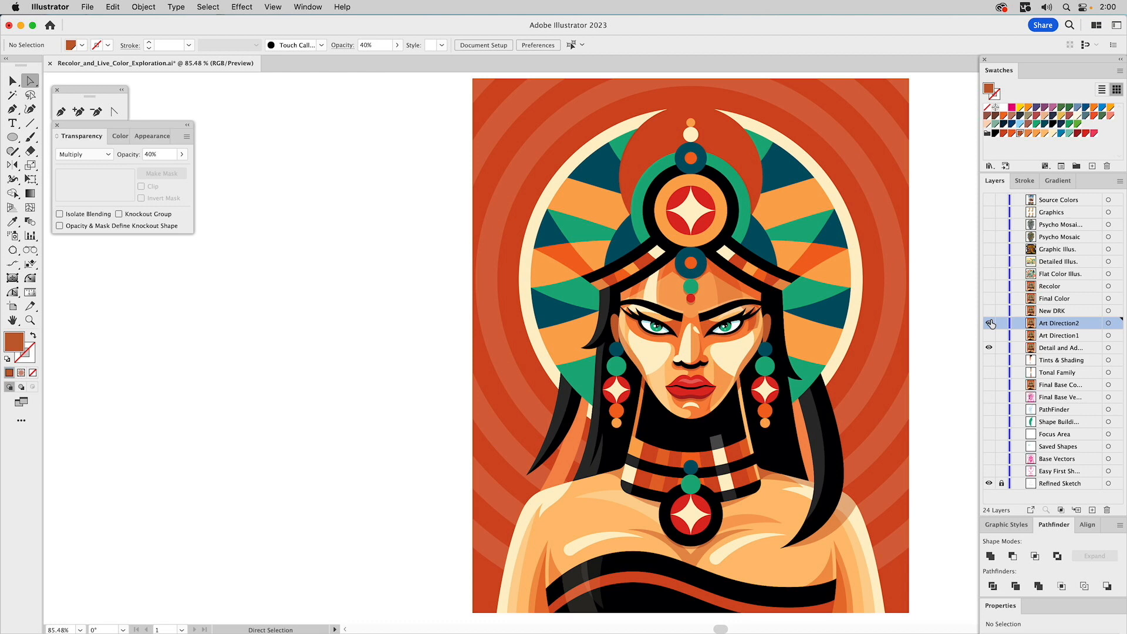
{"action": "left_click", "coordinate": [990, 323]}
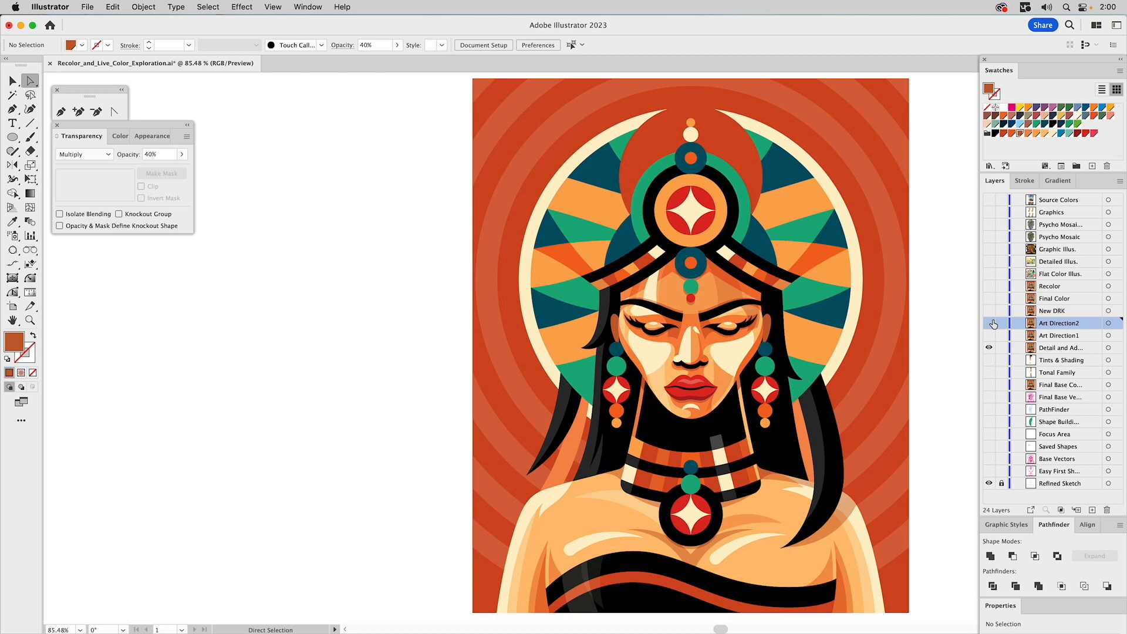
{"action": "left_click", "coordinate": [993, 323]}
{"action": "left_click", "coordinate": [989, 347]}
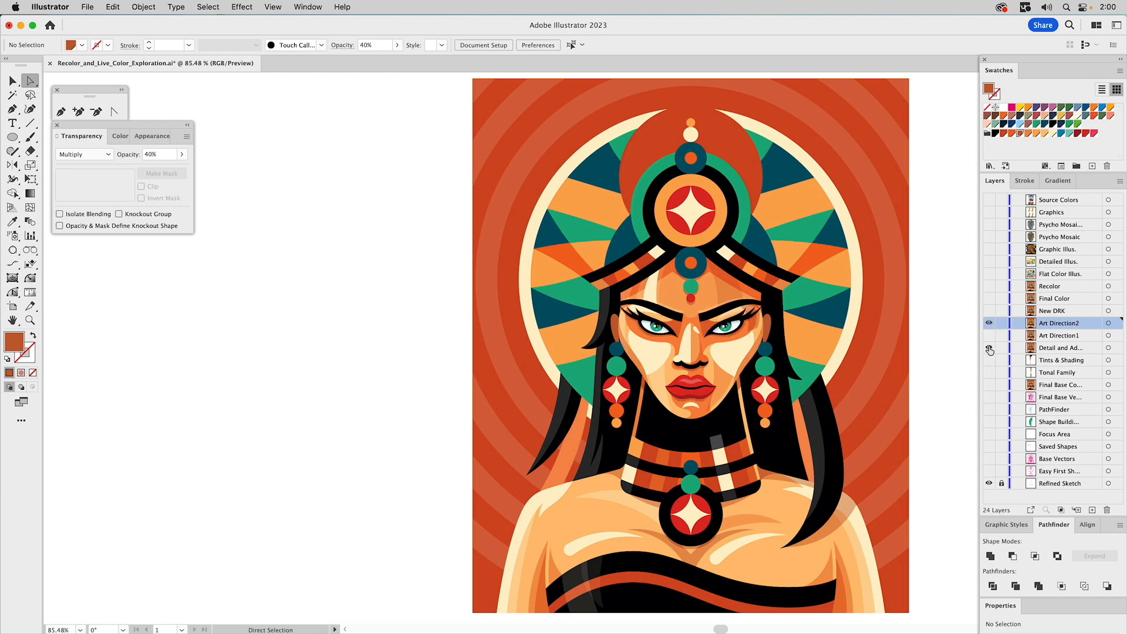
Toggle the New DRK layer to compare the closed eyes, leave it shown and hide the Art Direction2 layer
{"action": "left_click", "coordinate": [989, 312]}
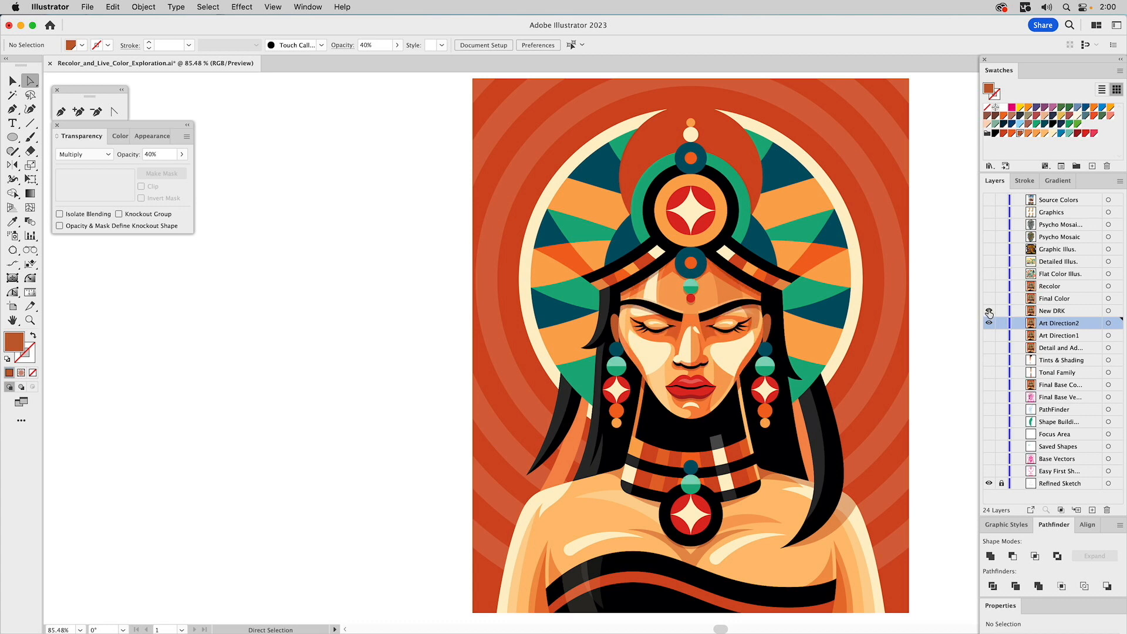
{"action": "left_click", "coordinate": [989, 312]}
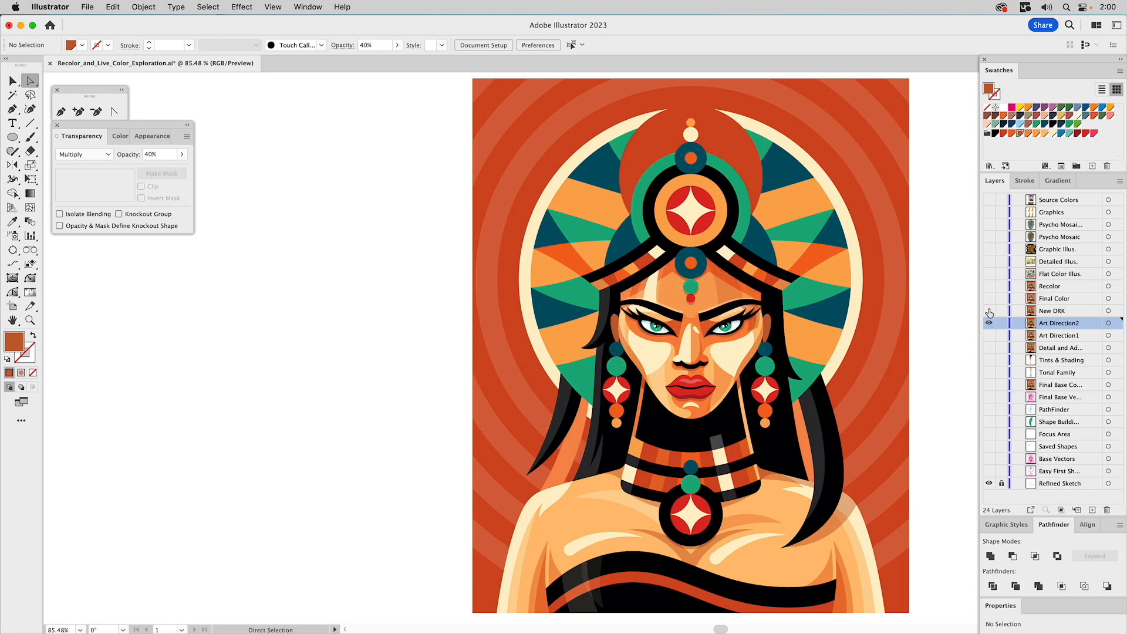
{"action": "left_click", "coordinate": [989, 311]}
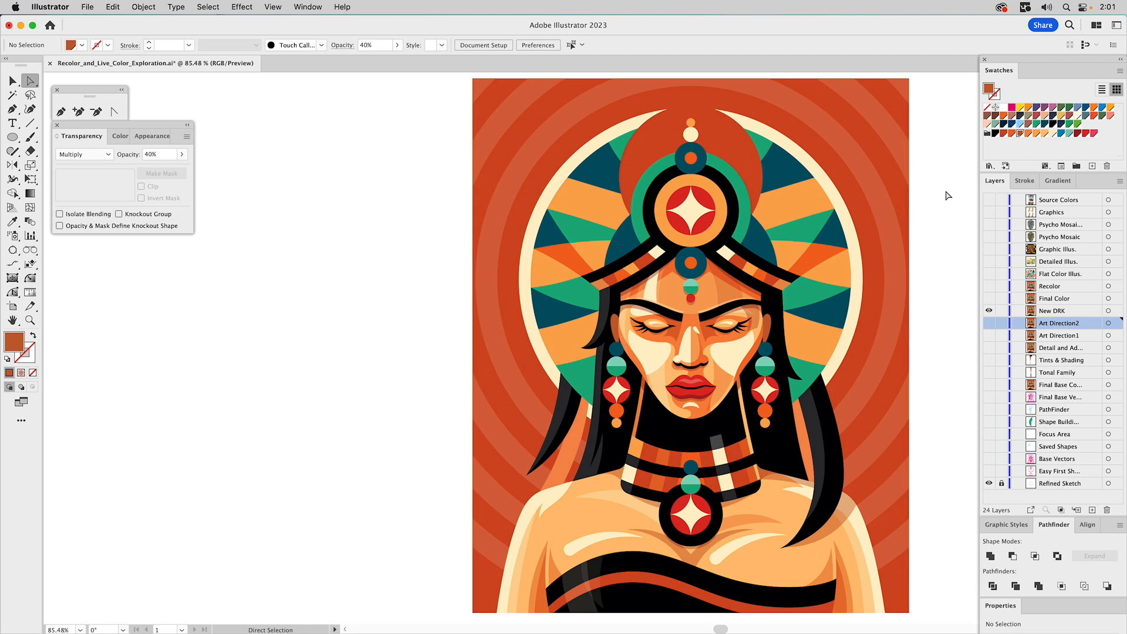
Redefine the black global swatch as a dark navy with G 44 and B 73
{"action": "double_click", "coordinate": [1050, 124]}
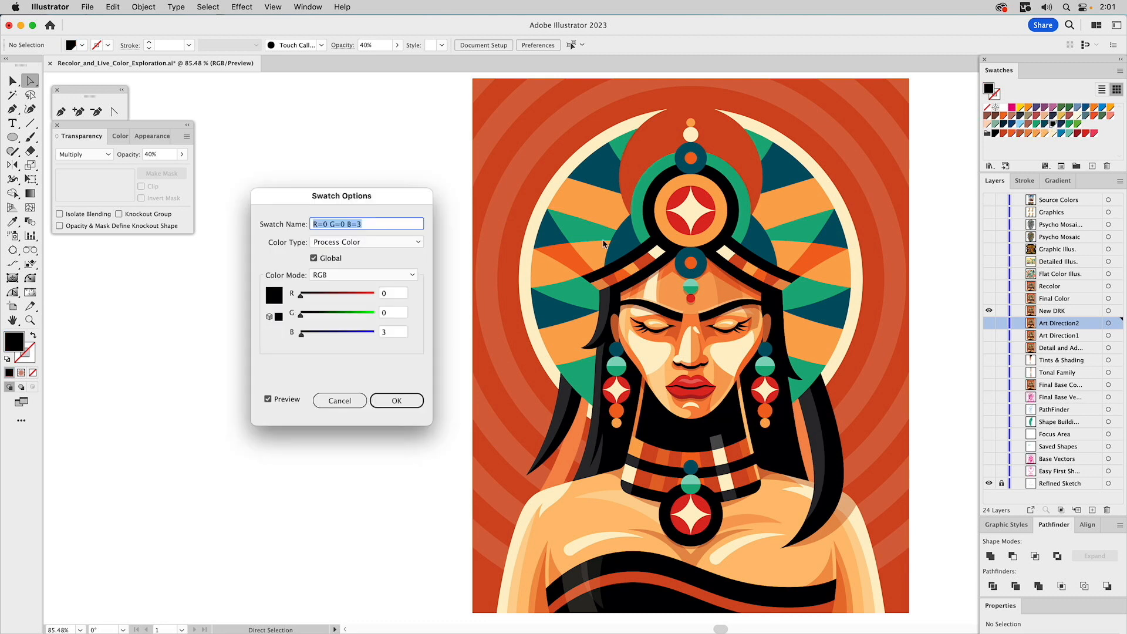
{"action": "left_click", "coordinate": [395, 312]}
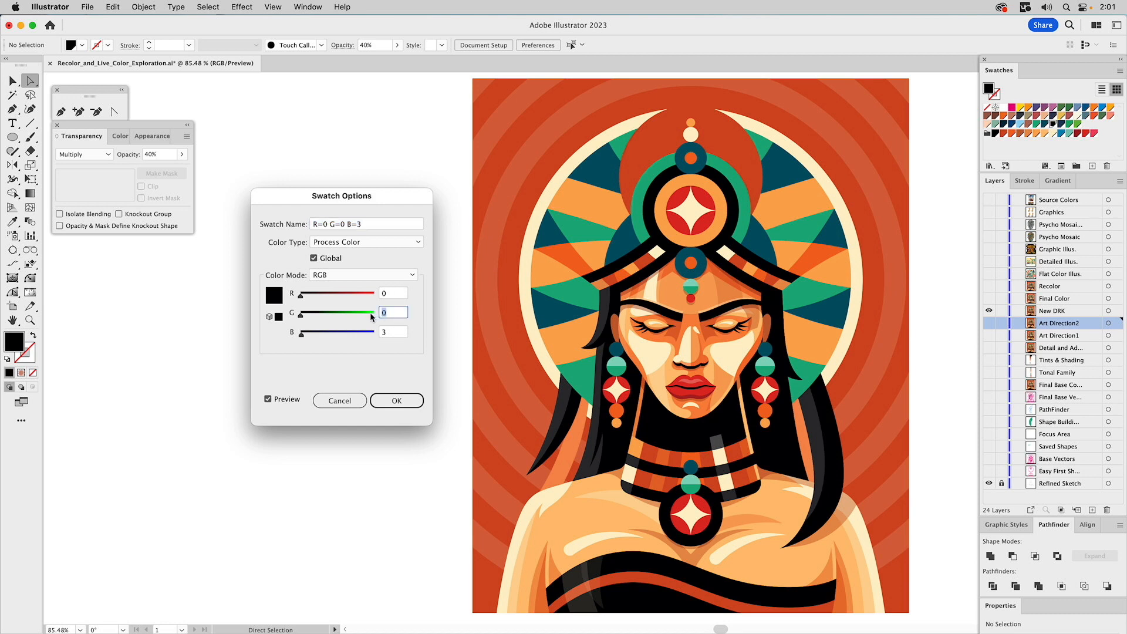
{"action": "type", "text": "44"}
{"action": "left_click", "coordinate": [398, 332]}
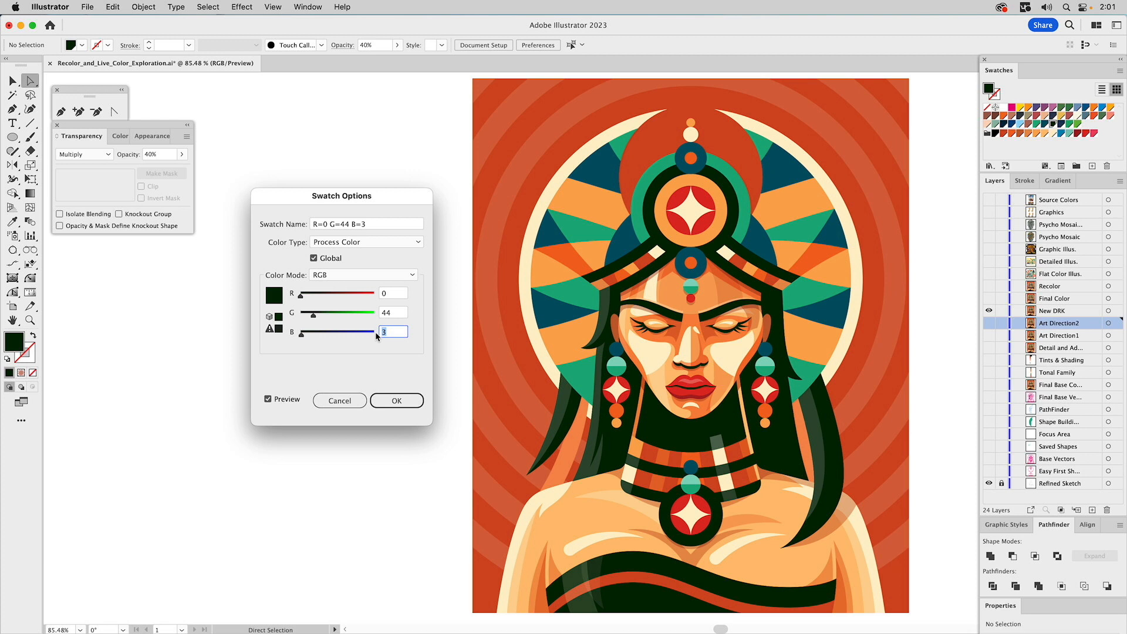
{"action": "type", "text": "74"}
{"action": "left_click", "coordinate": [395, 312]}
{"action": "left_click", "coordinate": [390, 334]}
{"action": "key", "text": "BackSpace"}
{"action": "type", "text": "6"}
{"action": "double_click", "coordinate": [391, 332]}
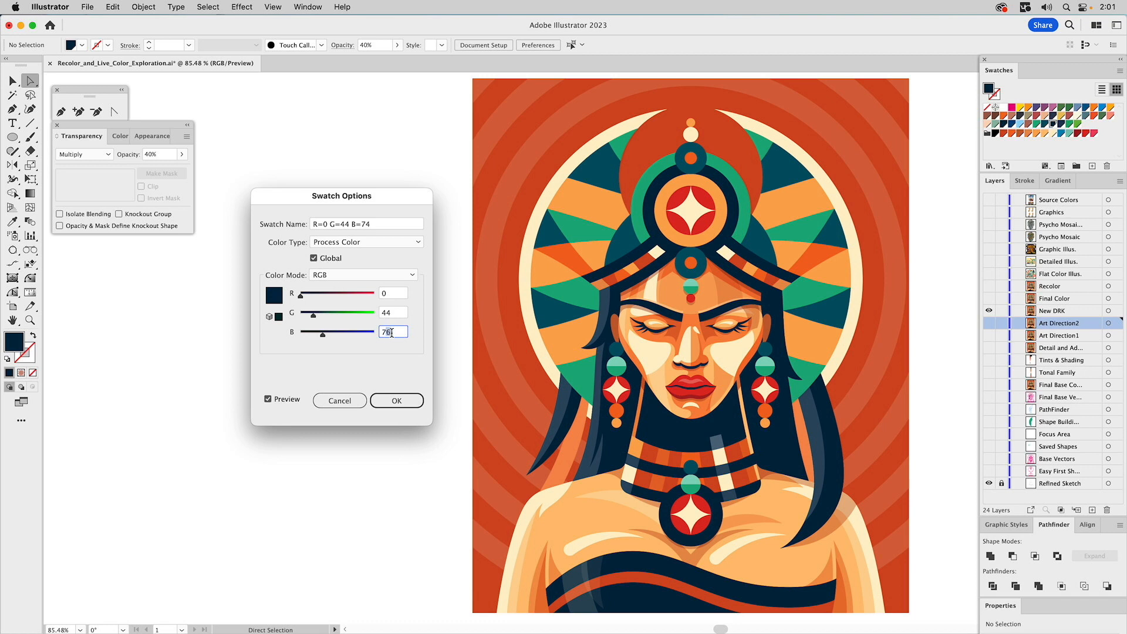
{"action": "type", "text": "73"}
{"action": "left_click", "coordinate": [396, 399]}
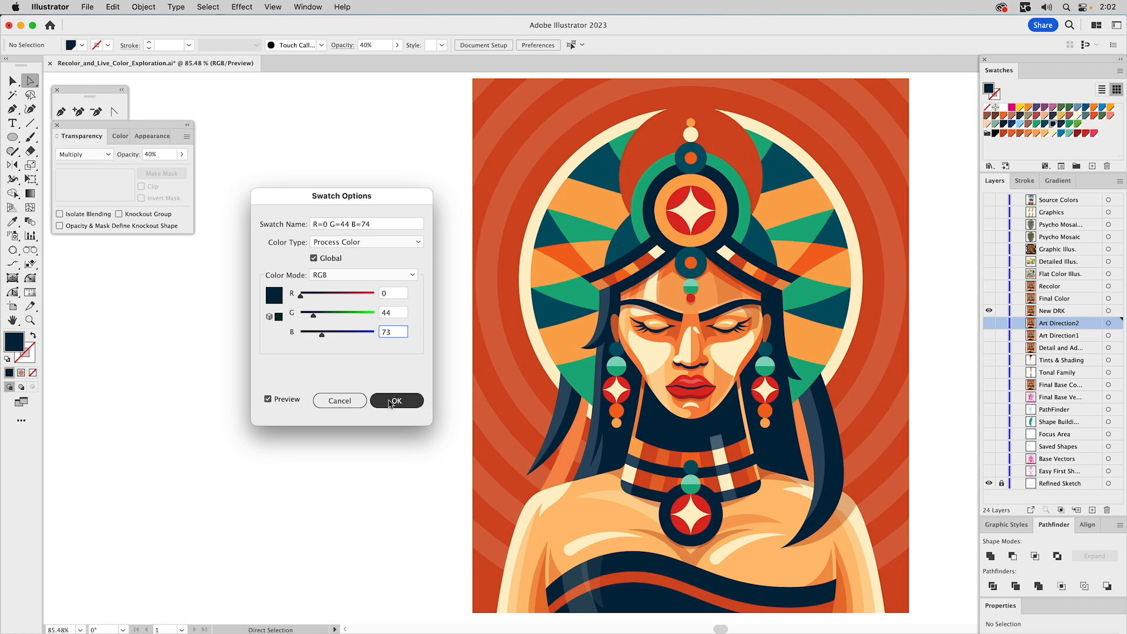
{"action": "left_click", "coordinate": [391, 401]}
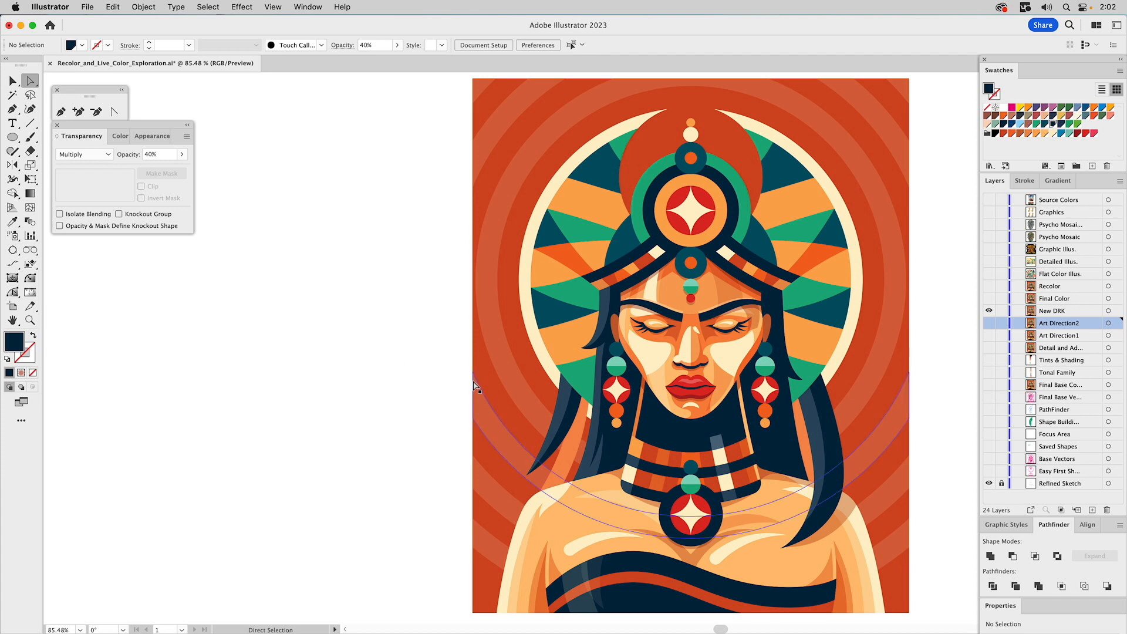
Check the tint, blending mode and opacity of the hair highlight beside the face, and deselect it
{"action": "left_click", "coordinate": [599, 418]}
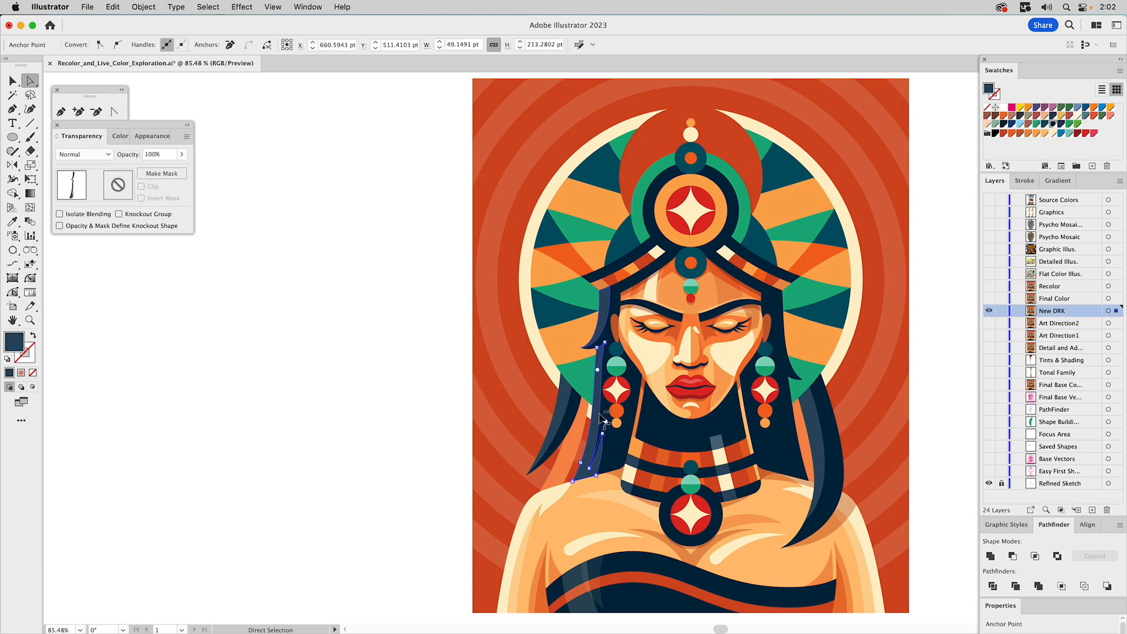
{"action": "left_click", "coordinate": [120, 136]}
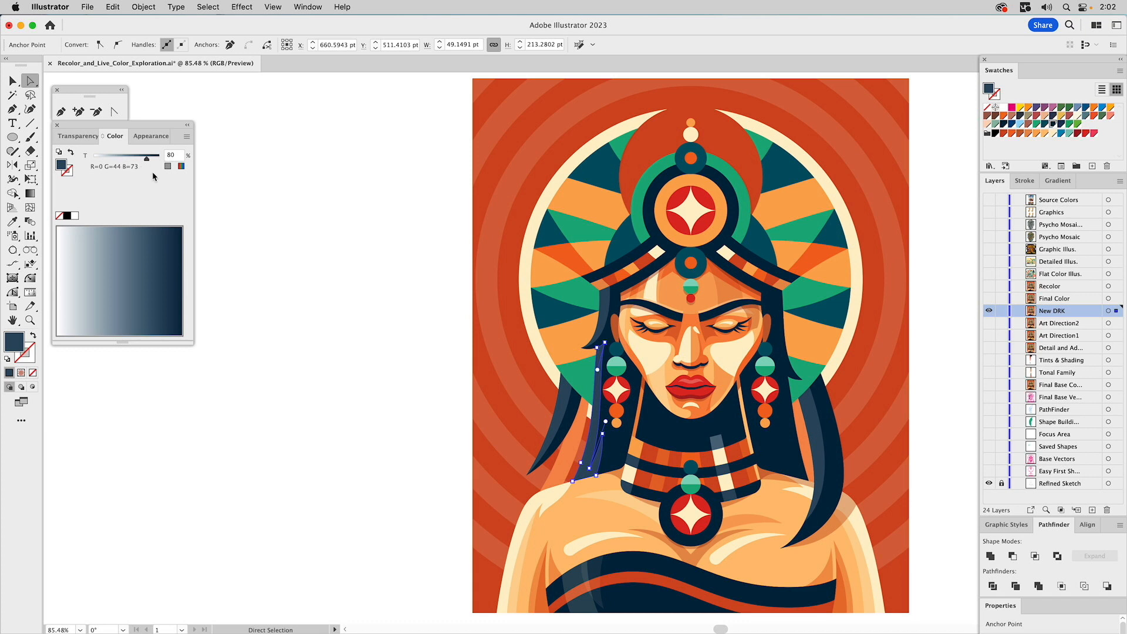
{"action": "left_click", "coordinate": [78, 135]}
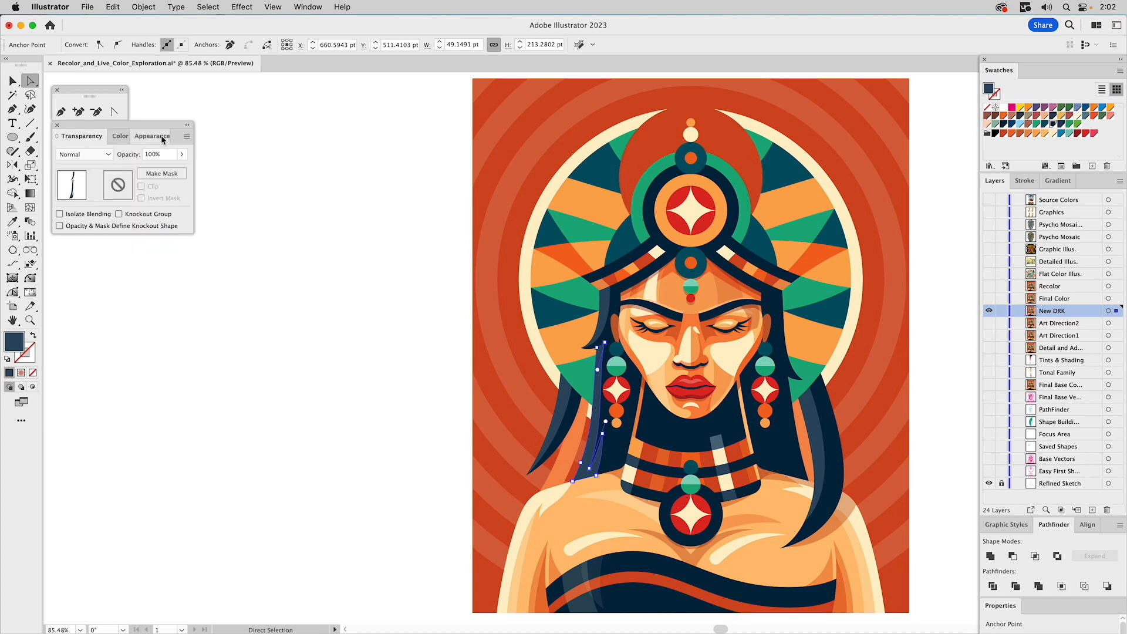
{"action": "left_click", "coordinate": [234, 152]}
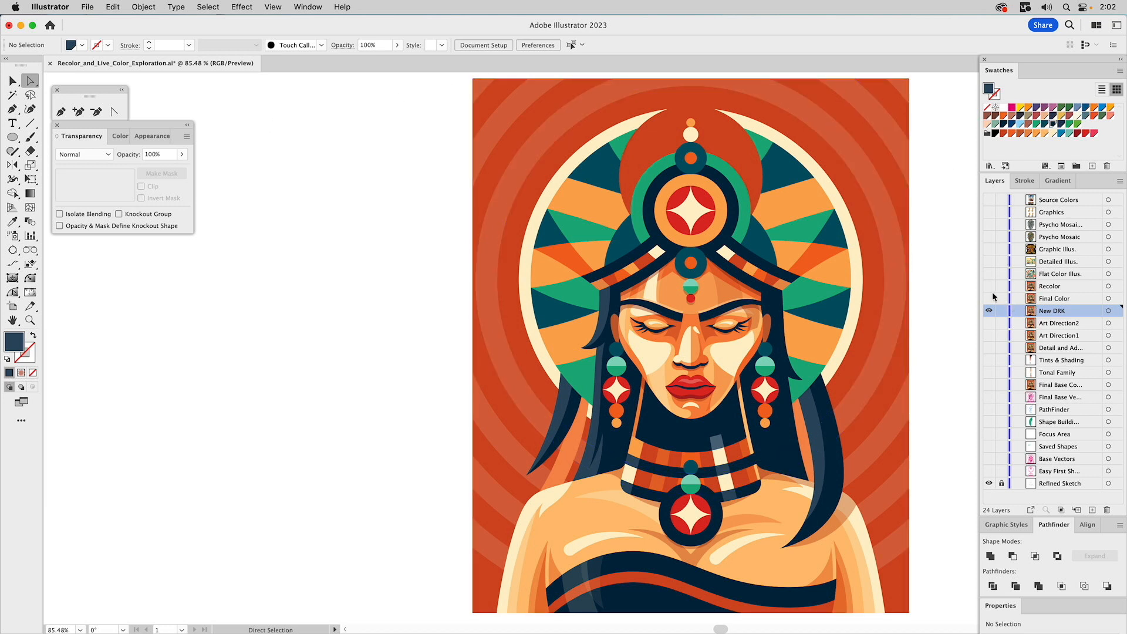
Hide the New DRK layer, view the Final Color layer and hide it, and show and select the Recolor layer
{"action": "left_click", "coordinate": [989, 311]}
{"action": "left_click", "coordinate": [995, 298]}
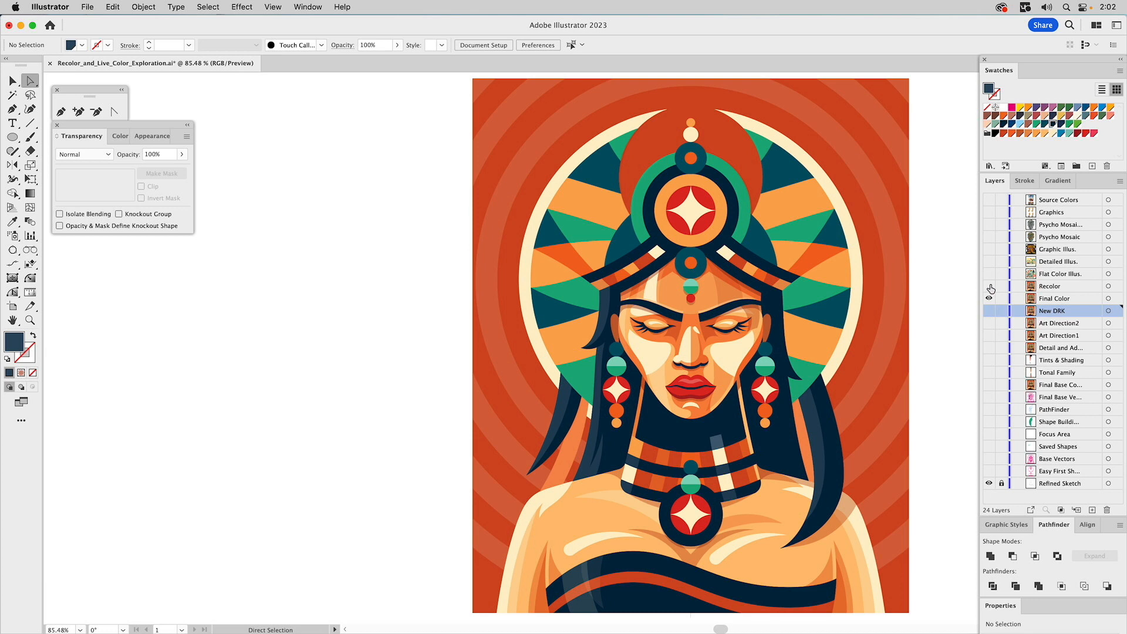
{"action": "left_click", "coordinate": [988, 286]}
{"action": "left_click", "coordinate": [988, 299]}
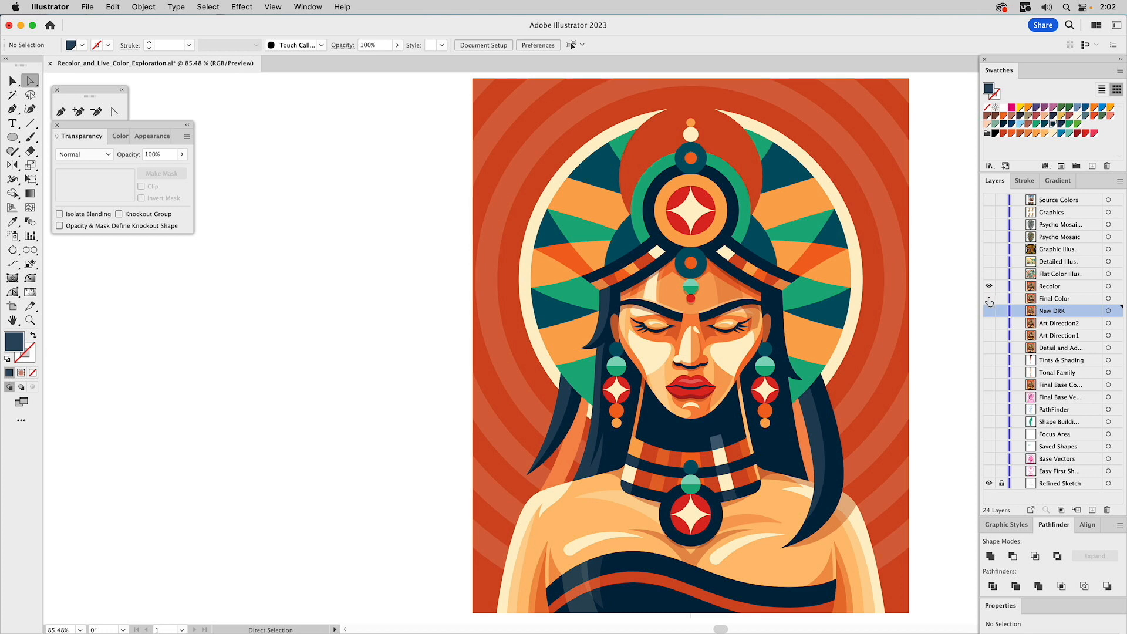
{"action": "left_click", "coordinate": [1049, 288]}
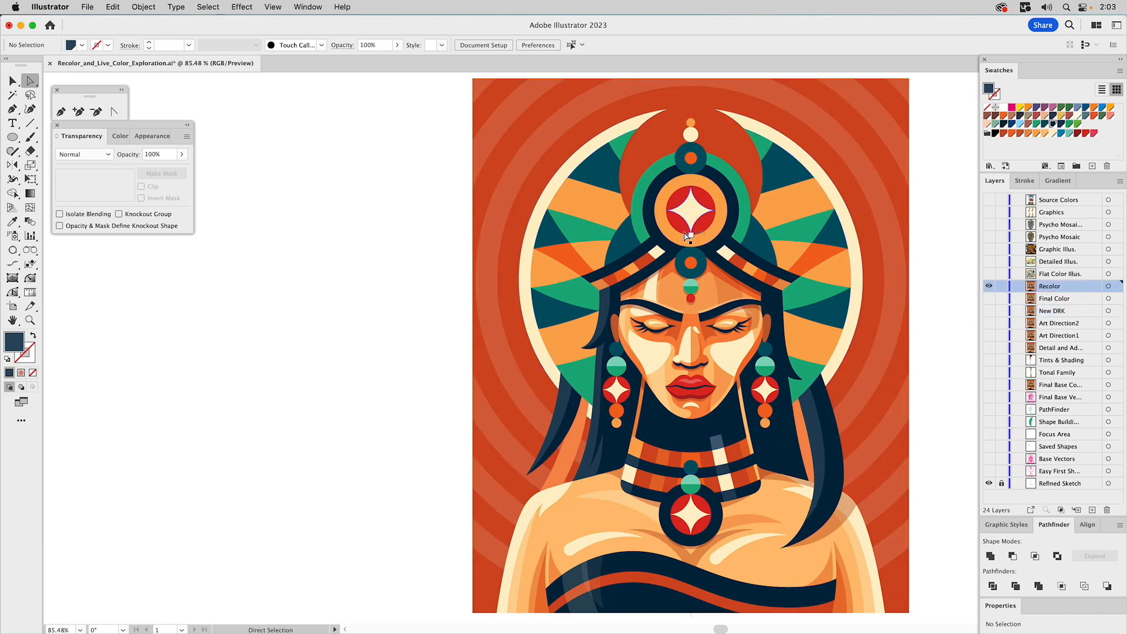
Select the whole illustration group with its edges hidden and open Recolor Artwork beside the portrait
{"action": "key", "text": "v"}
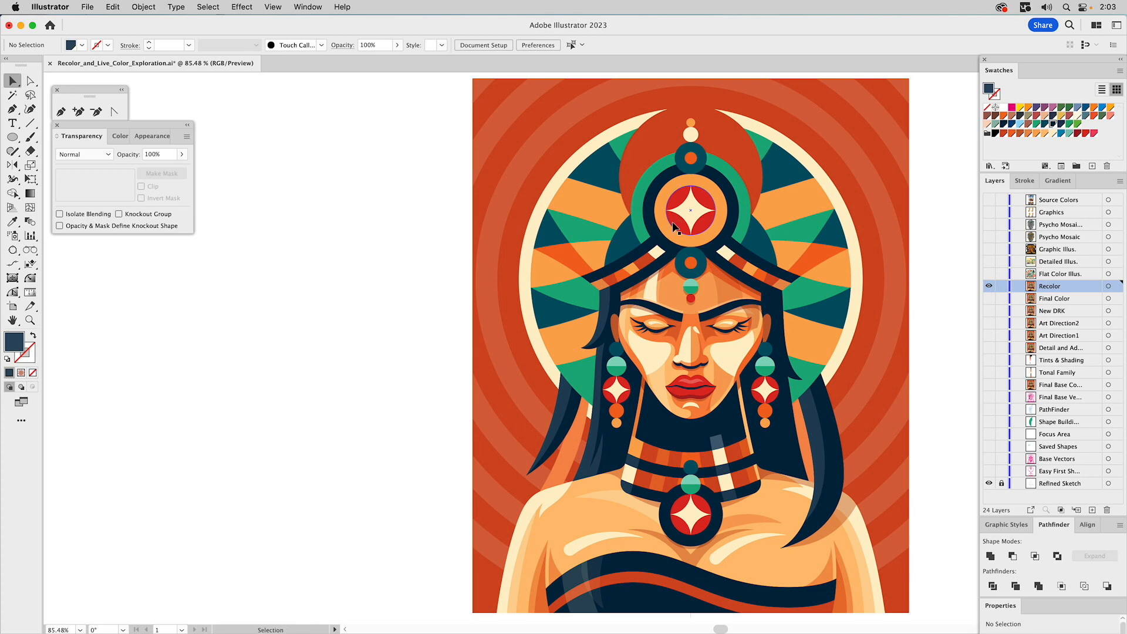
{"action": "left_click", "coordinate": [674, 227]}
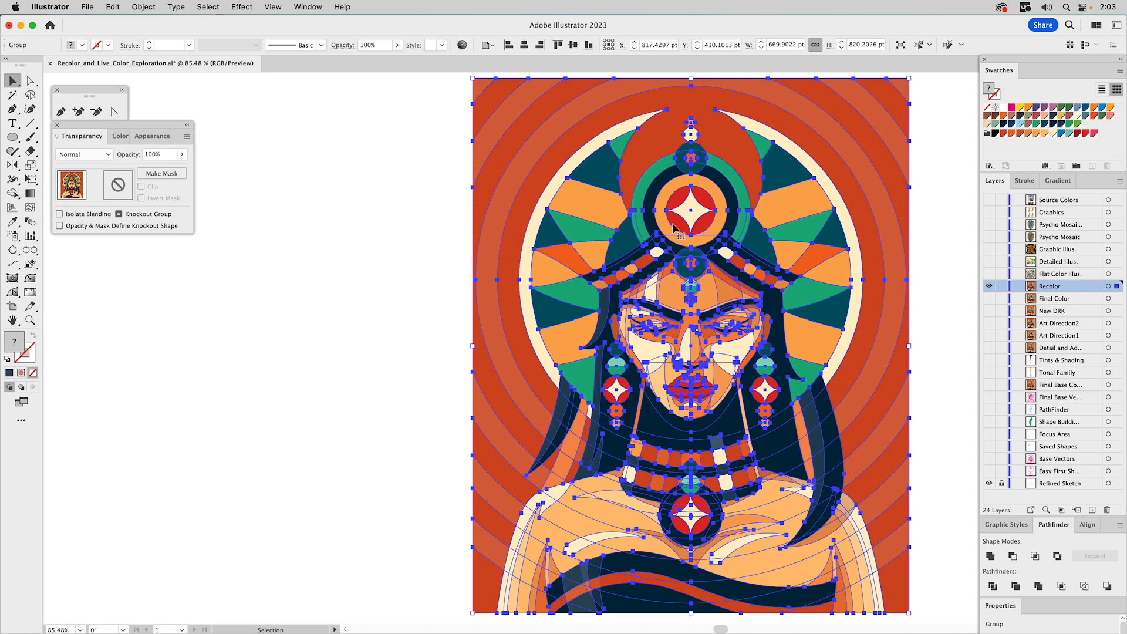
{"action": "key", "text": "super+h"}
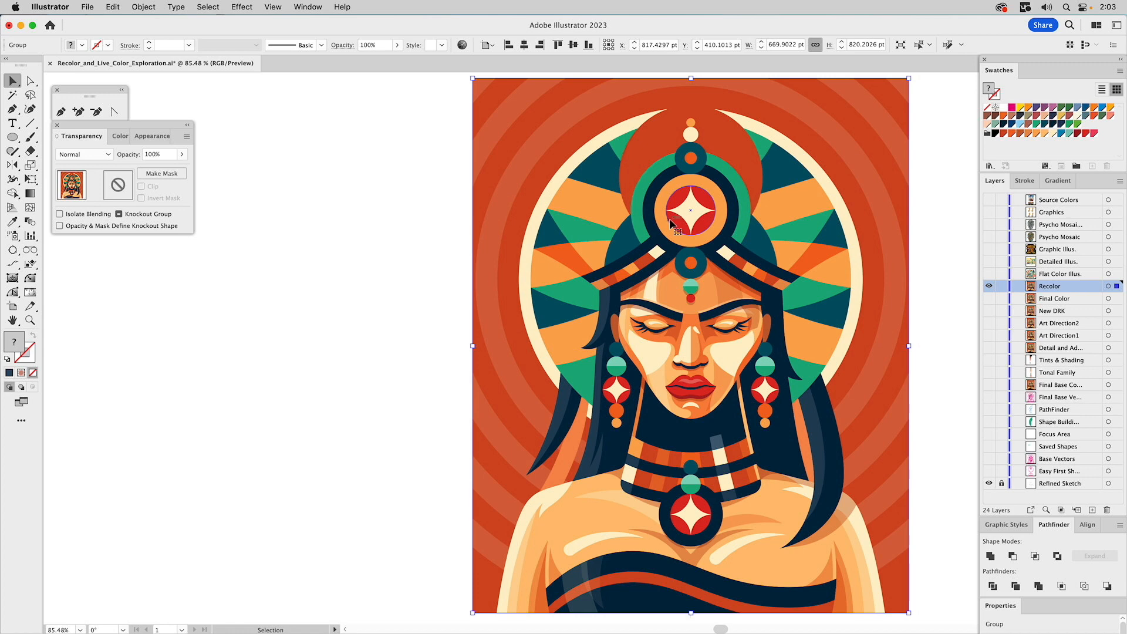
{"action": "left_click", "coordinate": [462, 47]}
{"action": "left_click_drag", "start_coordinate": [566, 178], "coordinate": [372, 175]}
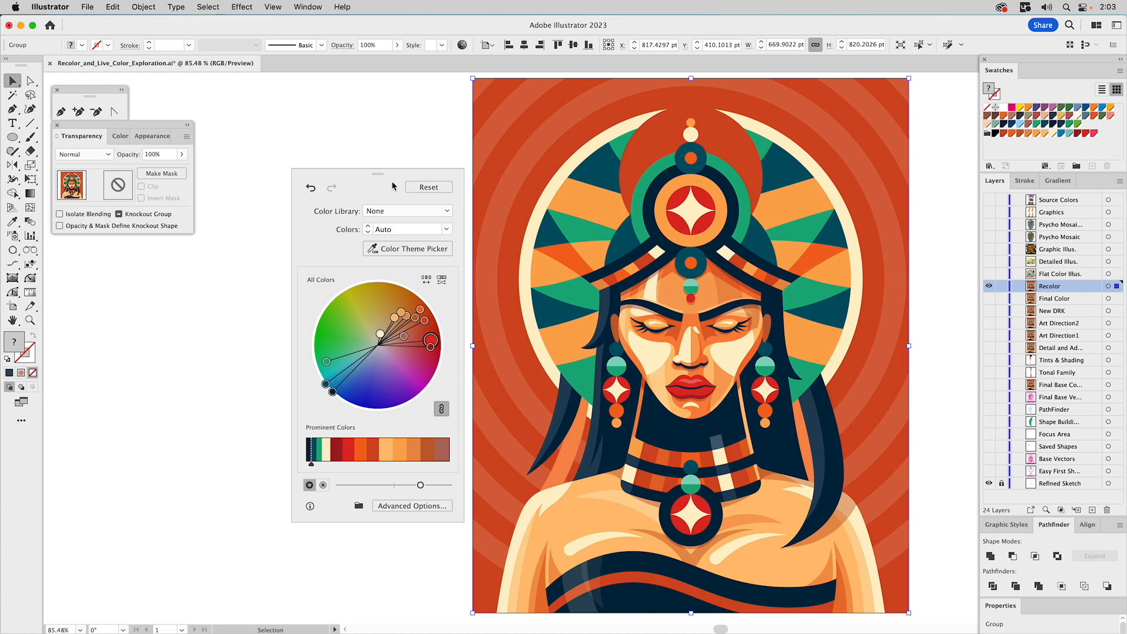
{"action": "left_click_drag", "start_coordinate": [385, 174], "coordinate": [377, 175]}
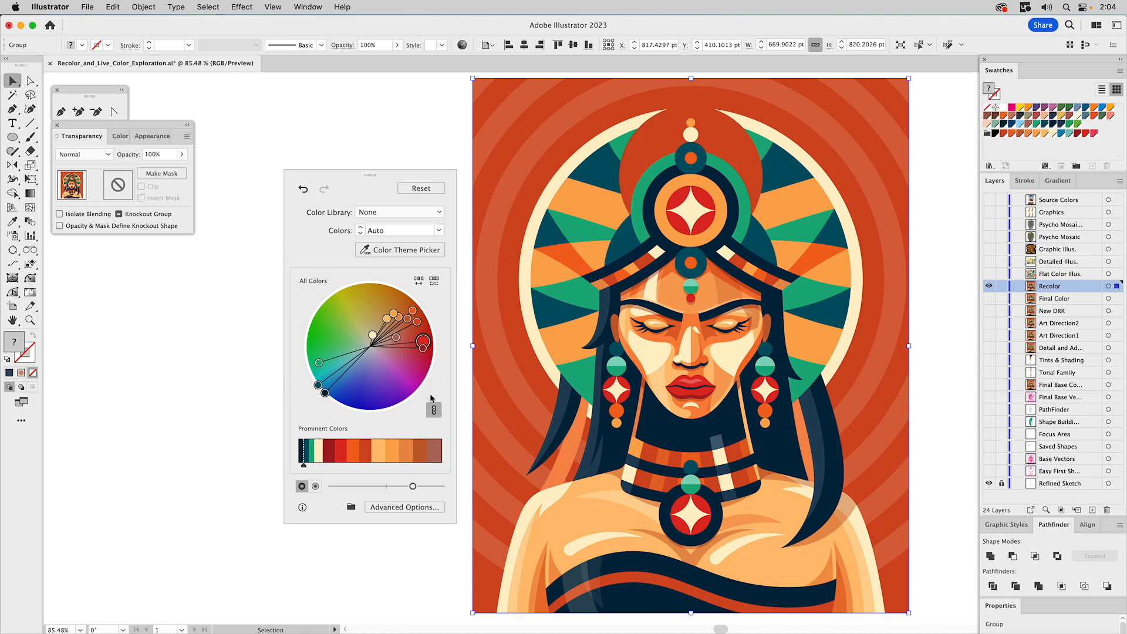
Try rotating all linked colors around the color wheel through magenta and blue to a golden yellow scheme
{"action": "left_click", "coordinate": [436, 410]}
{"action": "left_click_drag", "start_coordinate": [405, 325], "coordinate": [405, 370]}
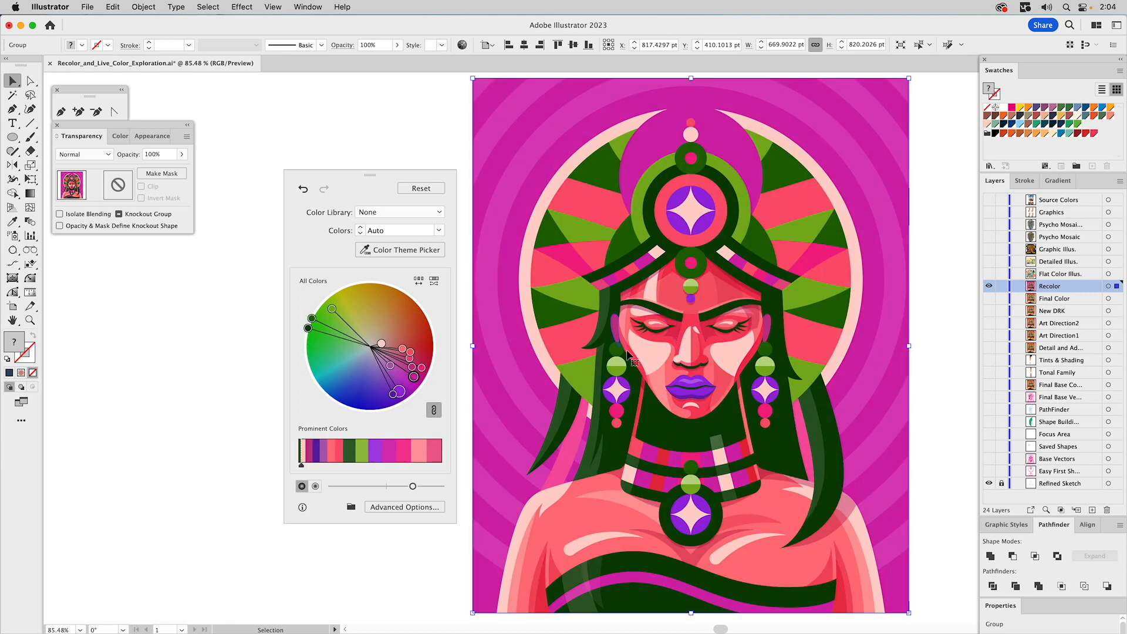
{"action": "left_click_drag", "start_coordinate": [414, 370], "coordinate": [363, 374]}
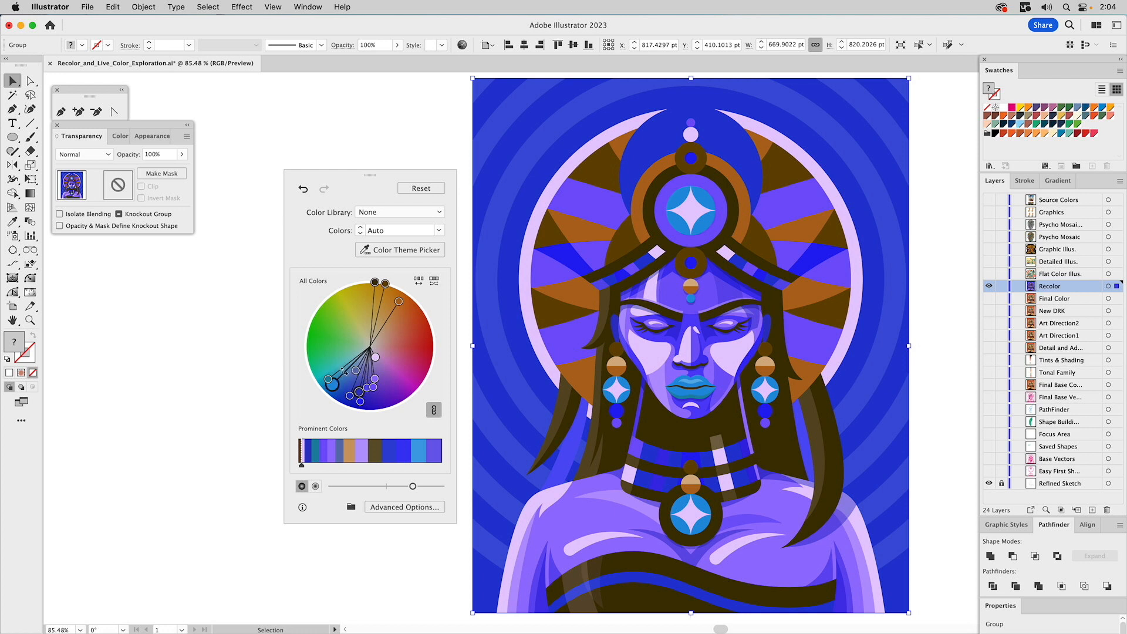
{"action": "left_click_drag", "start_coordinate": [344, 371], "coordinate": [385, 314]}
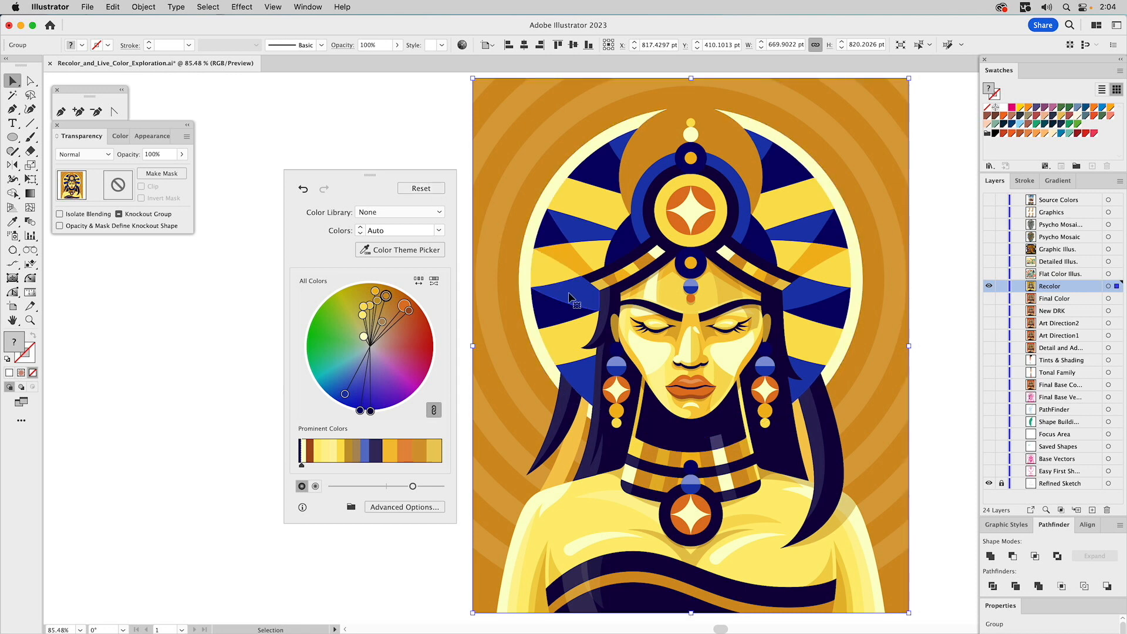
Try the unlinked blue accent color as magenta, teal and dark red, and reset the artwork's colors
{"action": "left_click", "coordinate": [434, 410]}
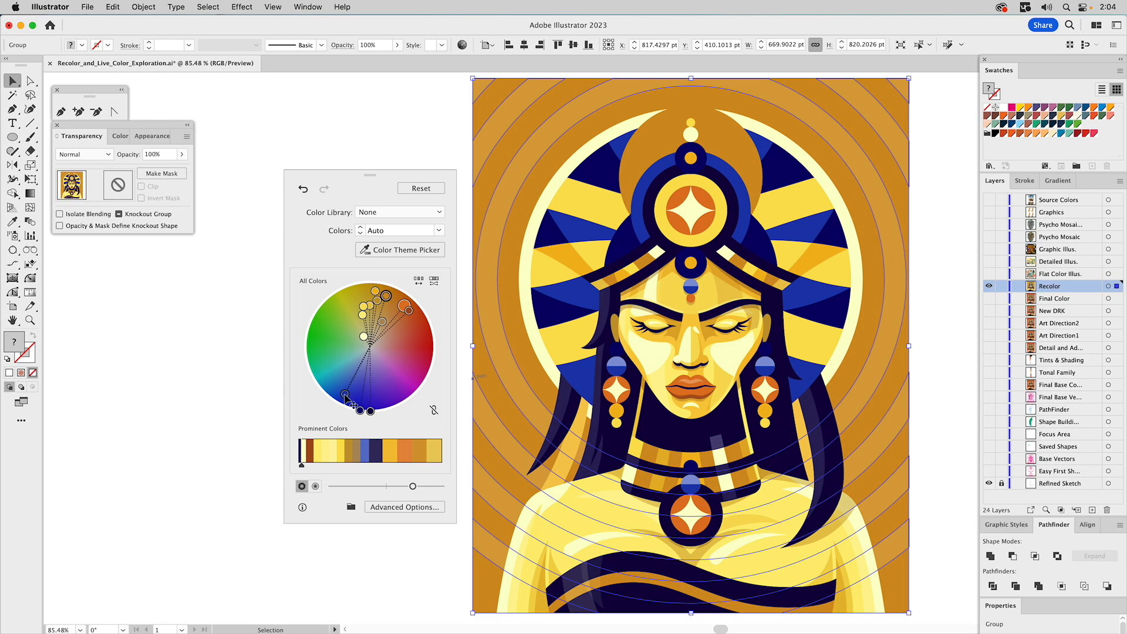
{"action": "left_click_drag", "start_coordinate": [346, 395], "coordinate": [408, 383]}
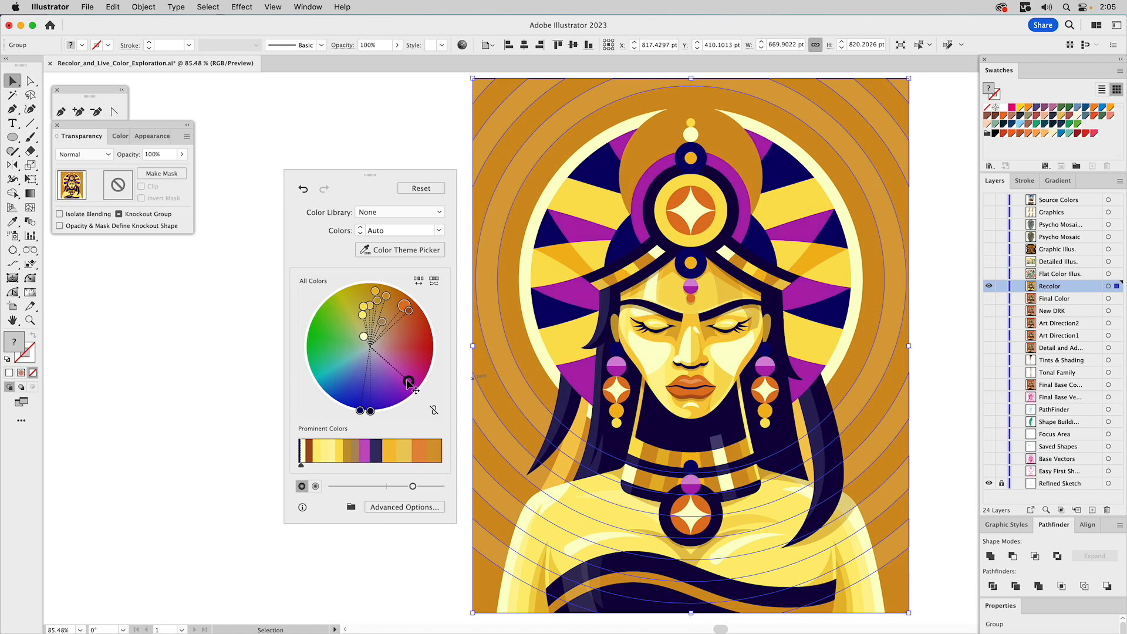
{"action": "left_click_drag", "start_coordinate": [407, 382], "coordinate": [327, 366]}
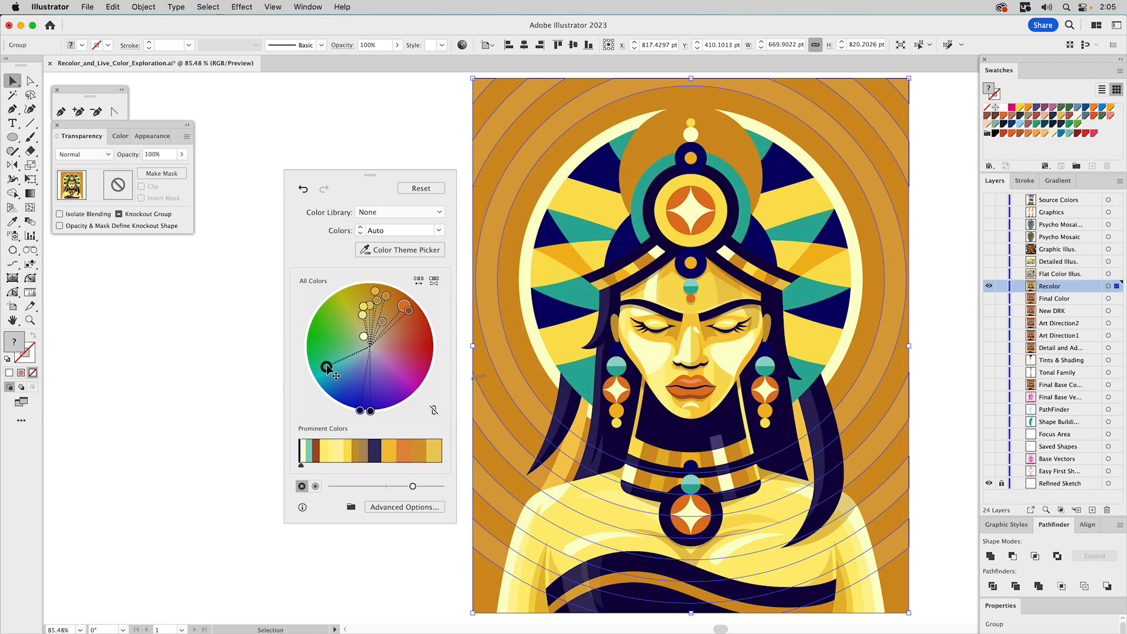
{"action": "left_click_drag", "start_coordinate": [326, 363], "coordinate": [413, 346]}
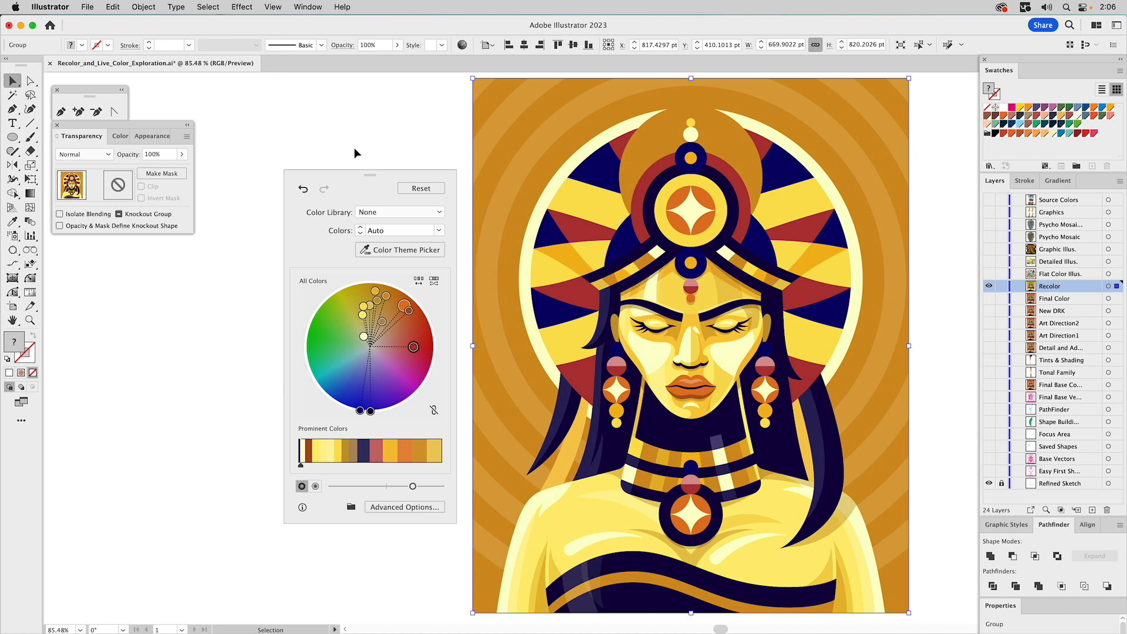
{"action": "left_click", "coordinate": [423, 187]}
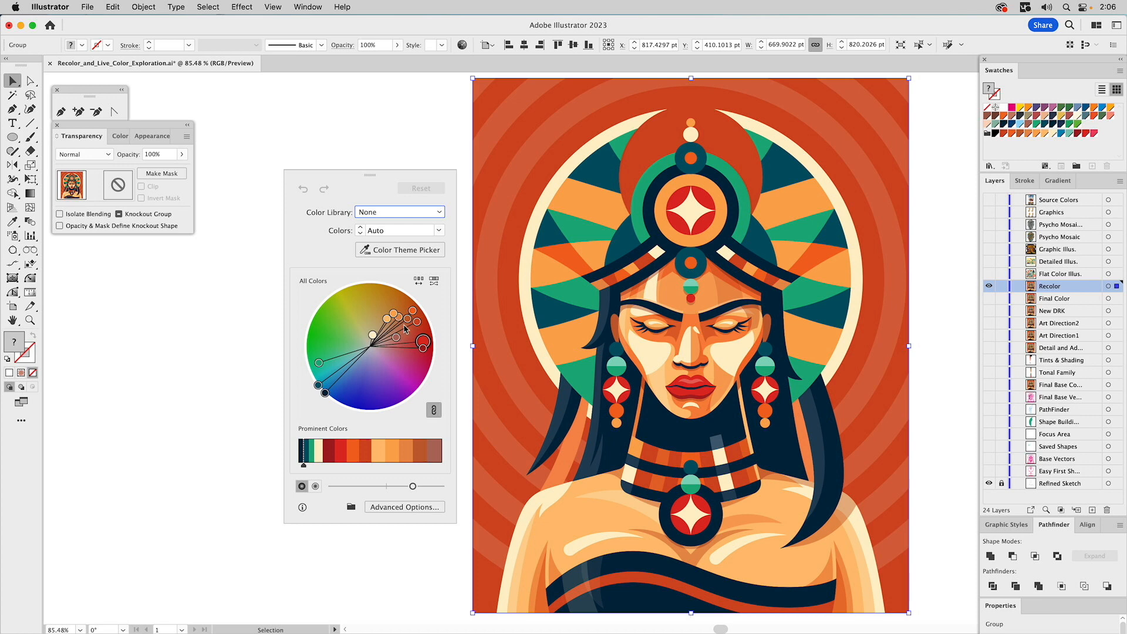
Rotate all linked colors to a yellow and blue scheme, try several brightness levels and leave the palette slightly darker
{"action": "mouse_move", "coordinate": [405, 330]}
{"action": "left_mouse_down"}
{"action": "mouse_move", "coordinate": [327, 369]}
{"action": "mouse_move", "coordinate": [359, 385]}
{"action": "mouse_move", "coordinate": [345, 359]}
{"action": "mouse_move", "coordinate": [405, 388]}
{"action": "mouse_move", "coordinate": [346, 306]}
{"action": "mouse_move", "coordinate": [386, 304]}
{"action": "left_mouse_up"}
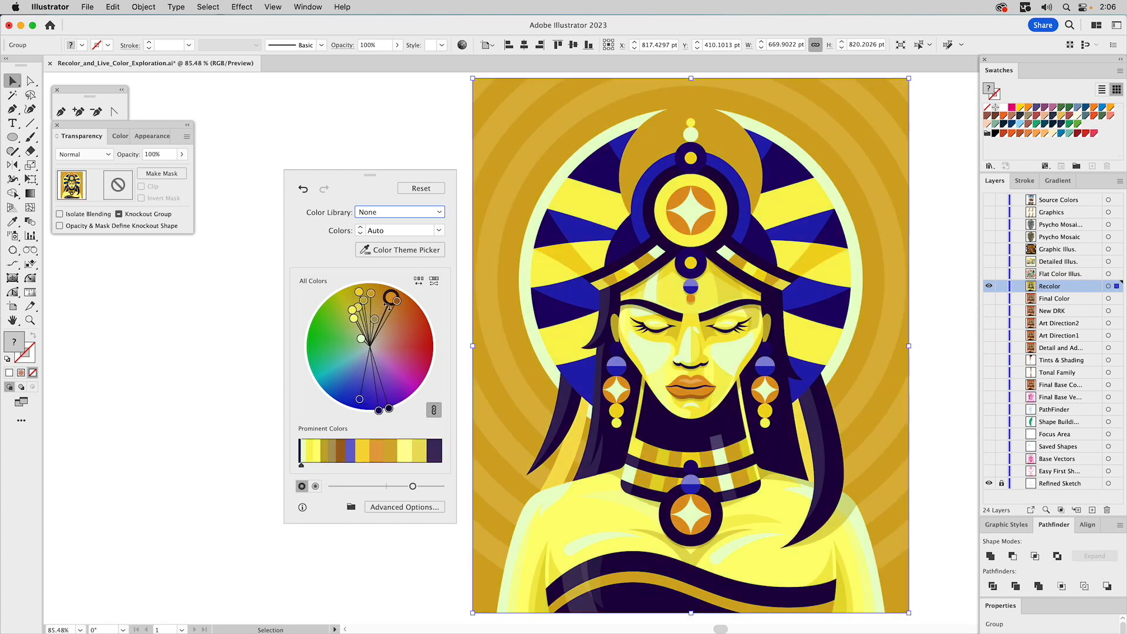
{"action": "left_click_drag", "start_coordinate": [386, 304], "coordinate": [388, 307]}
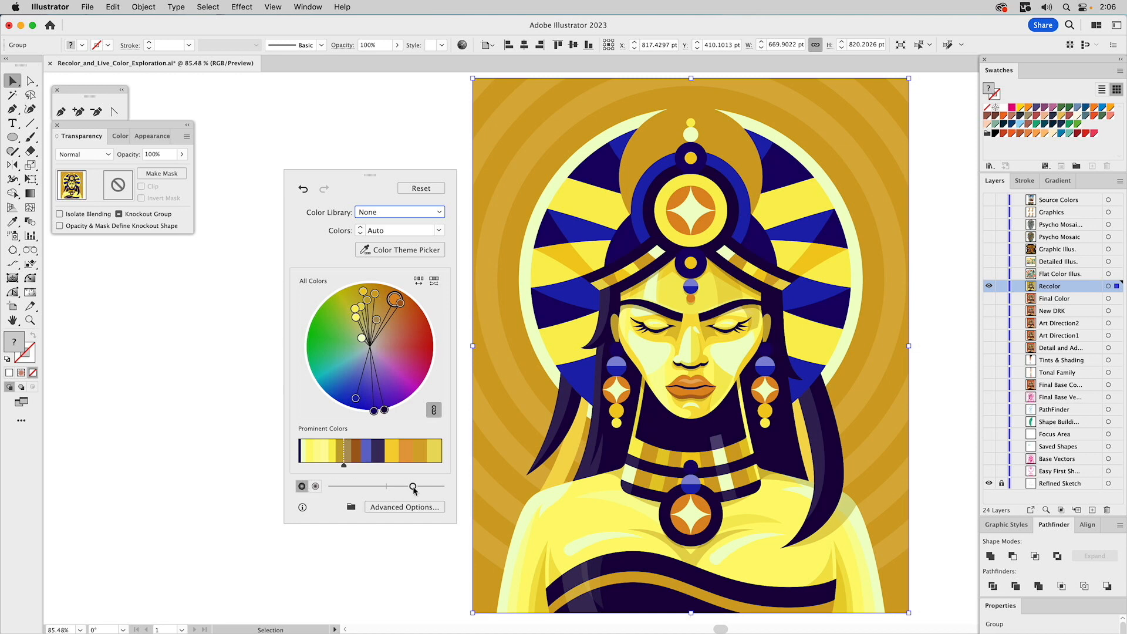
{"action": "left_click_drag", "start_coordinate": [412, 487], "coordinate": [388, 490]}
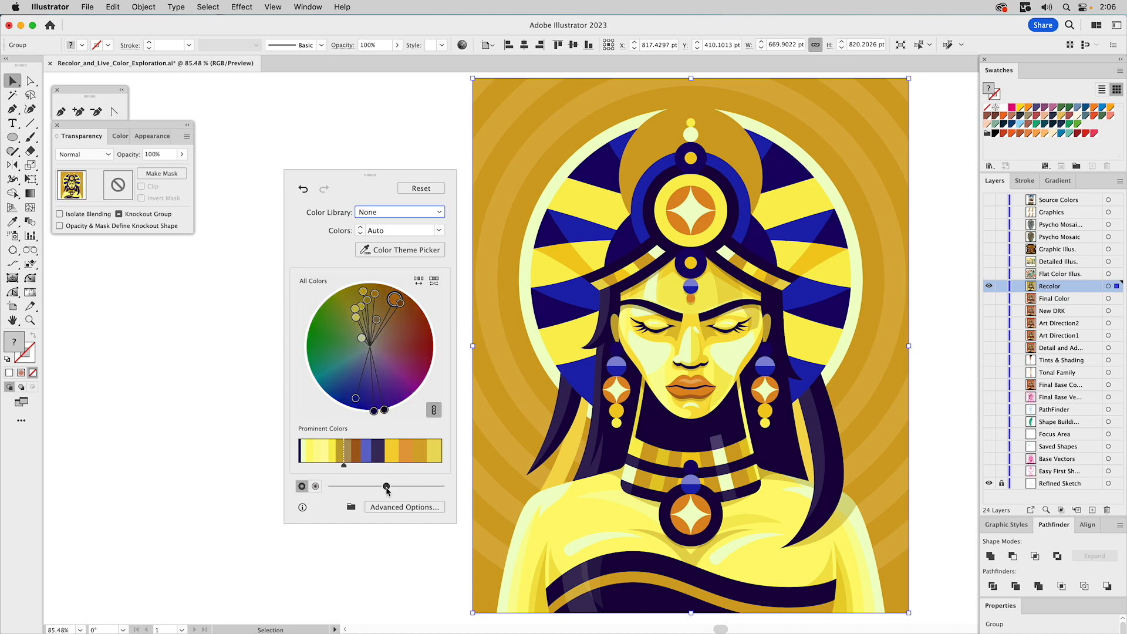
{"action": "left_click_drag", "start_coordinate": [387, 490], "coordinate": [397, 490]}
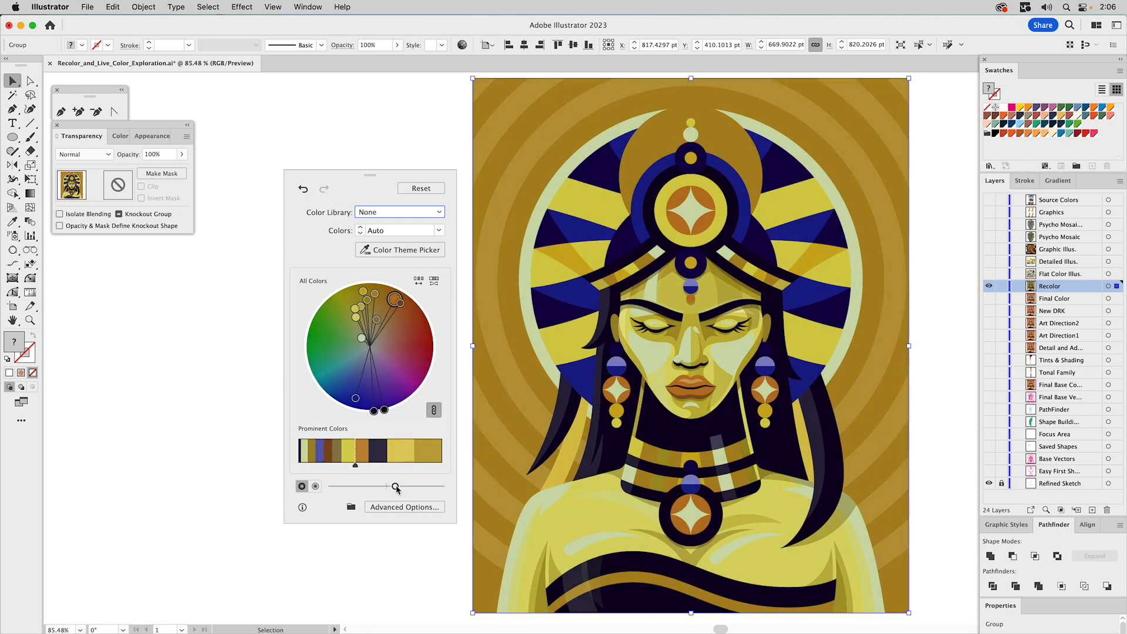
{"action": "left_click_drag", "start_coordinate": [396, 489], "coordinate": [435, 489]}
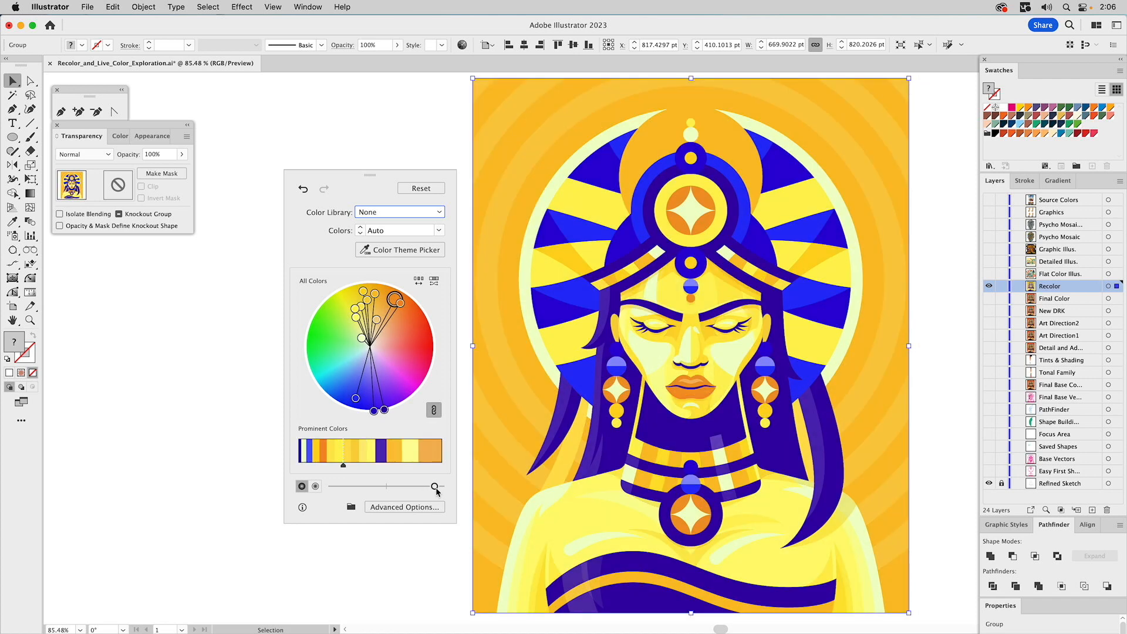
{"action": "left_click_drag", "start_coordinate": [435, 488], "coordinate": [400, 488]}
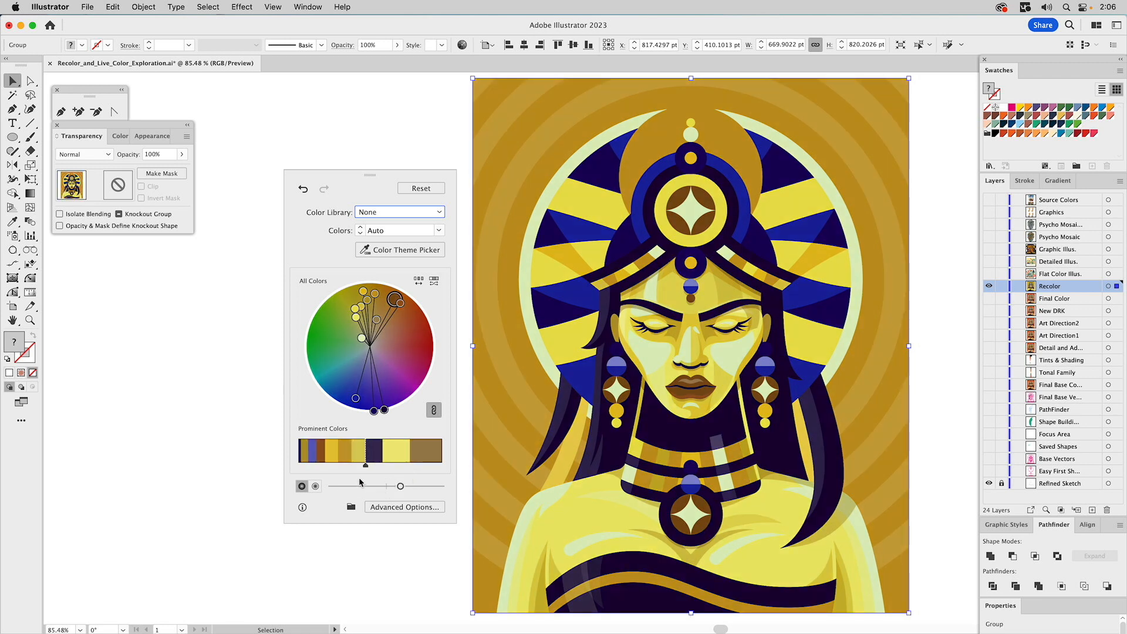
Switch the wheel to brightness and hue, try muted saturation levels and leave the yellow and blue palette slightly less saturated
{"action": "left_click", "coordinate": [316, 487]}
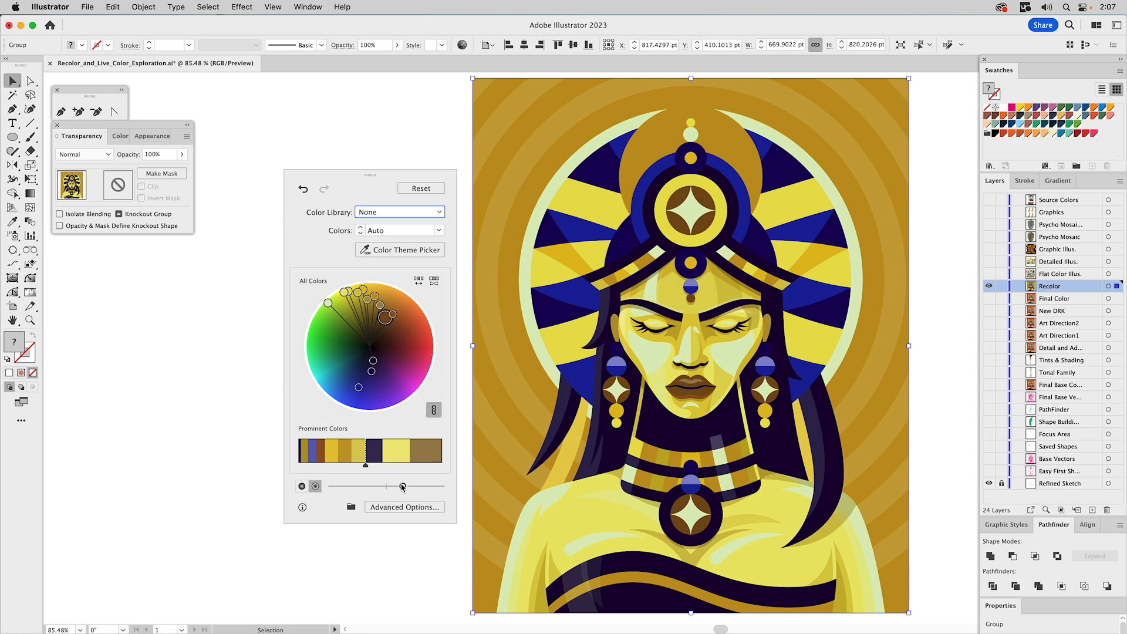
{"action": "left_click_drag", "start_coordinate": [402, 487], "coordinate": [371, 489]}
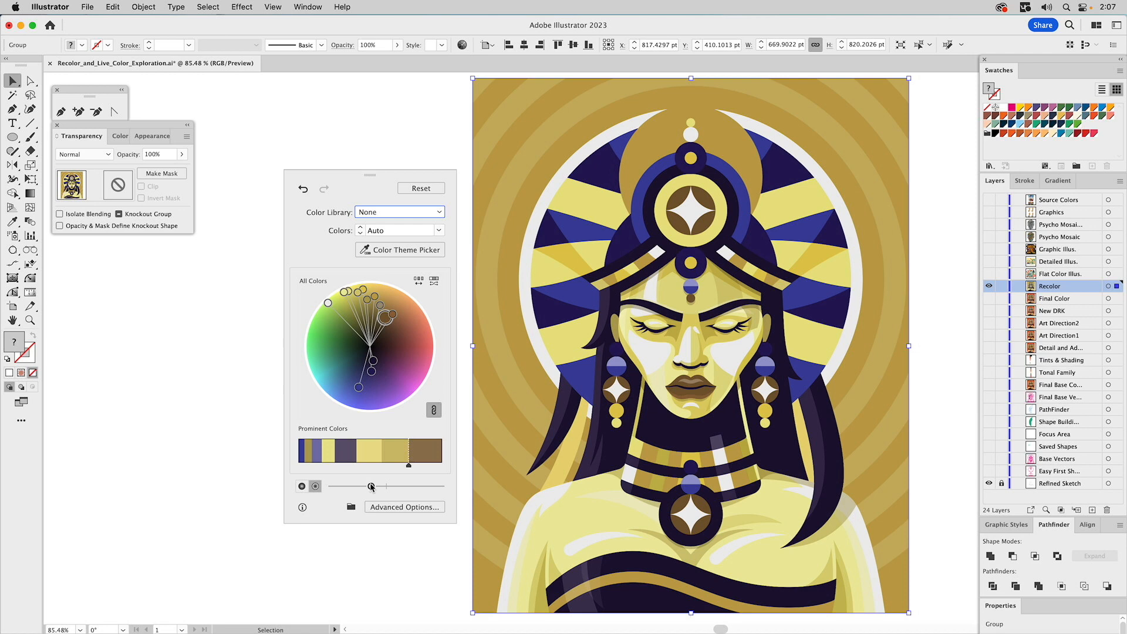
{"action": "left_click_drag", "start_coordinate": [371, 487], "coordinate": [340, 487]}
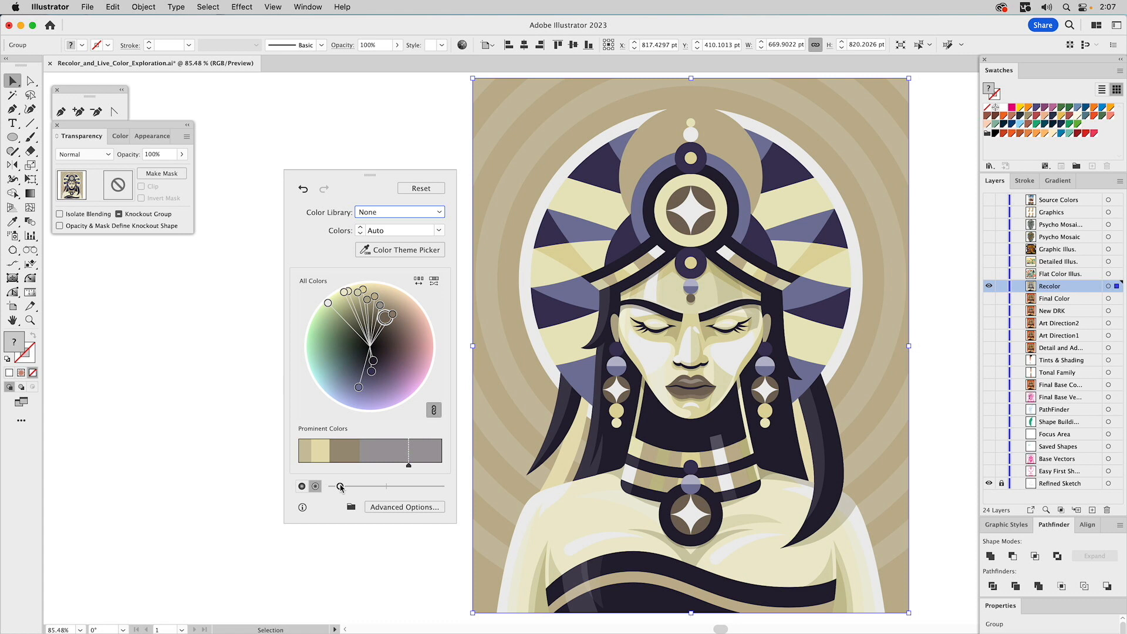
{"action": "left_click_drag", "start_coordinate": [341, 487], "coordinate": [379, 489]}
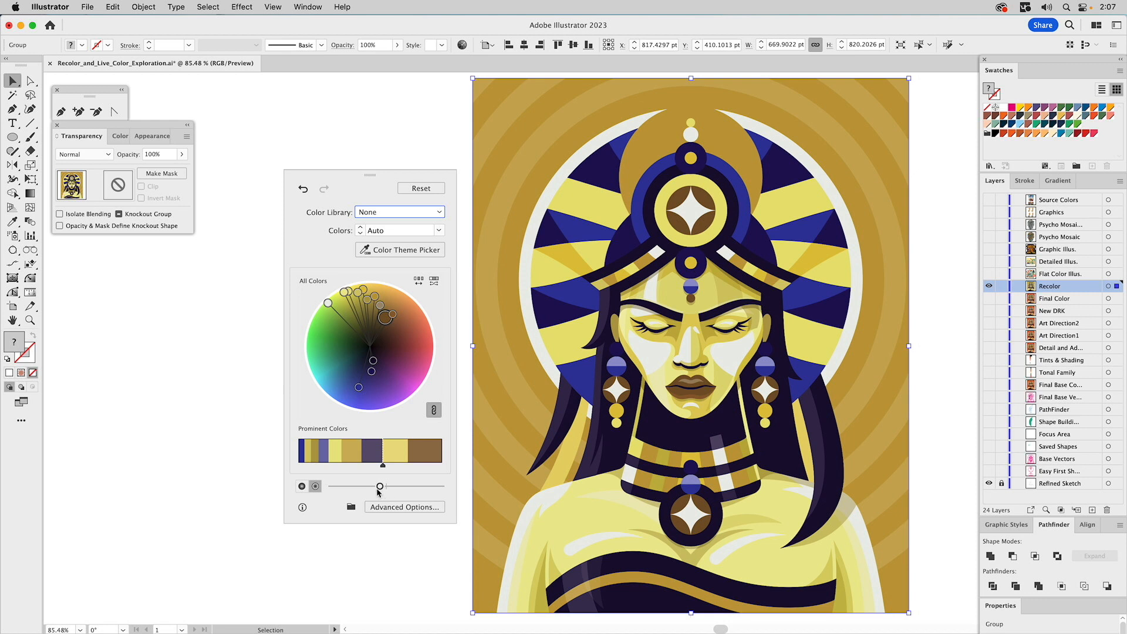
Save the palette's prominent colors as a swatch group and reset the portrait to its original colors
{"action": "left_click", "coordinate": [351, 509]}
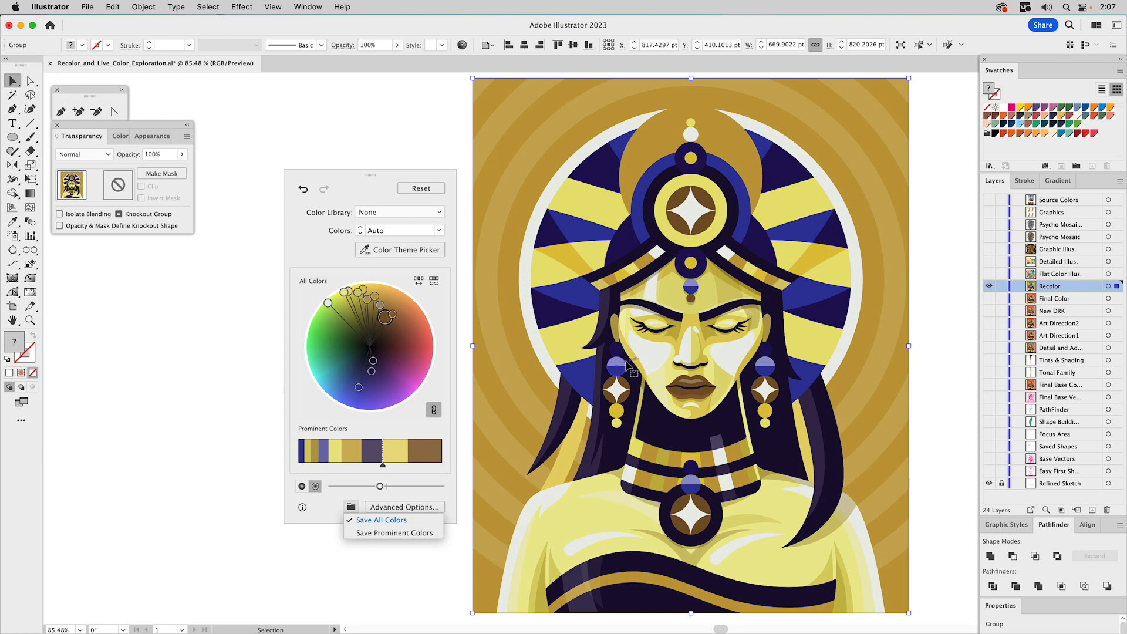
{"action": "left_click", "coordinate": [374, 534]}
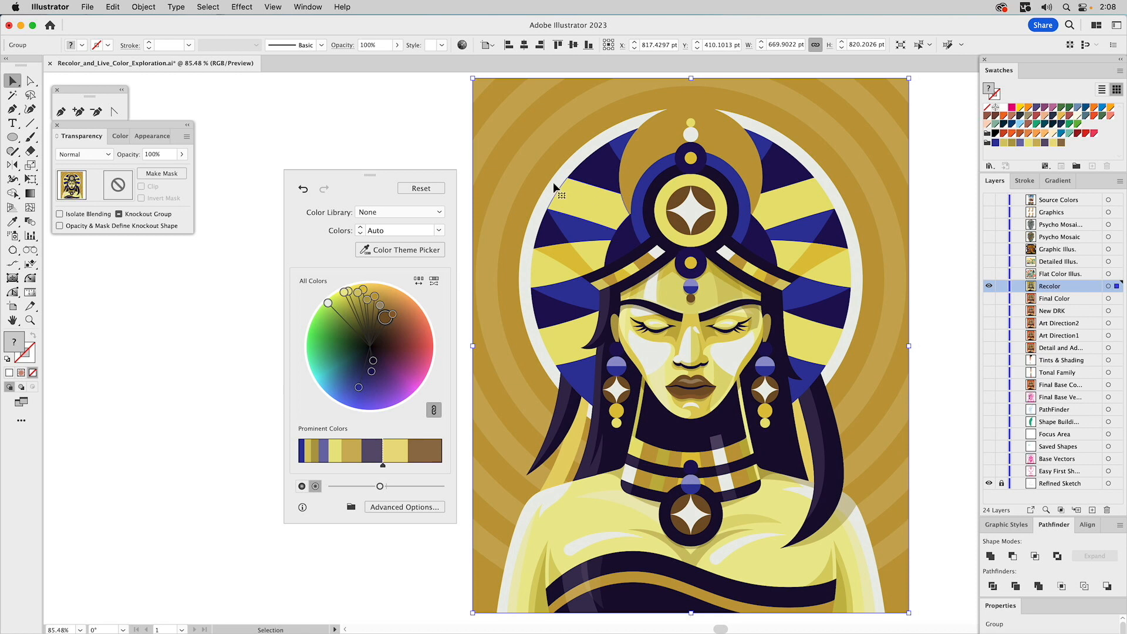
{"action": "left_click", "coordinate": [431, 188]}
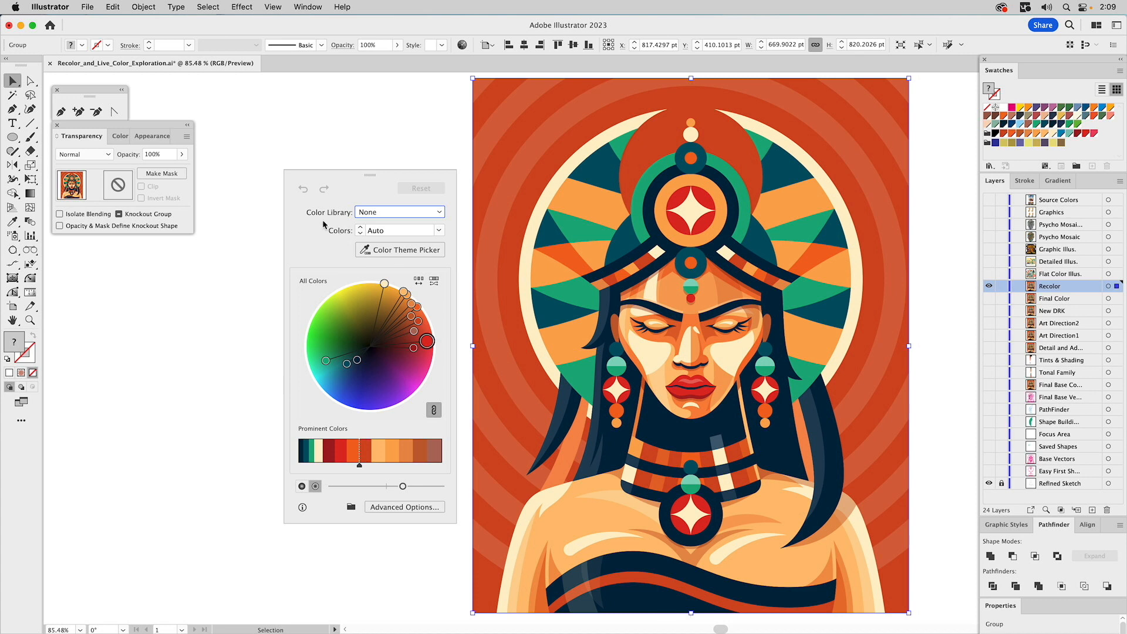
Try color counts of All, 5 and 2 for the portrait and leave the artwork reduced to 3 colors
{"action": "left_click", "coordinate": [439, 230]}
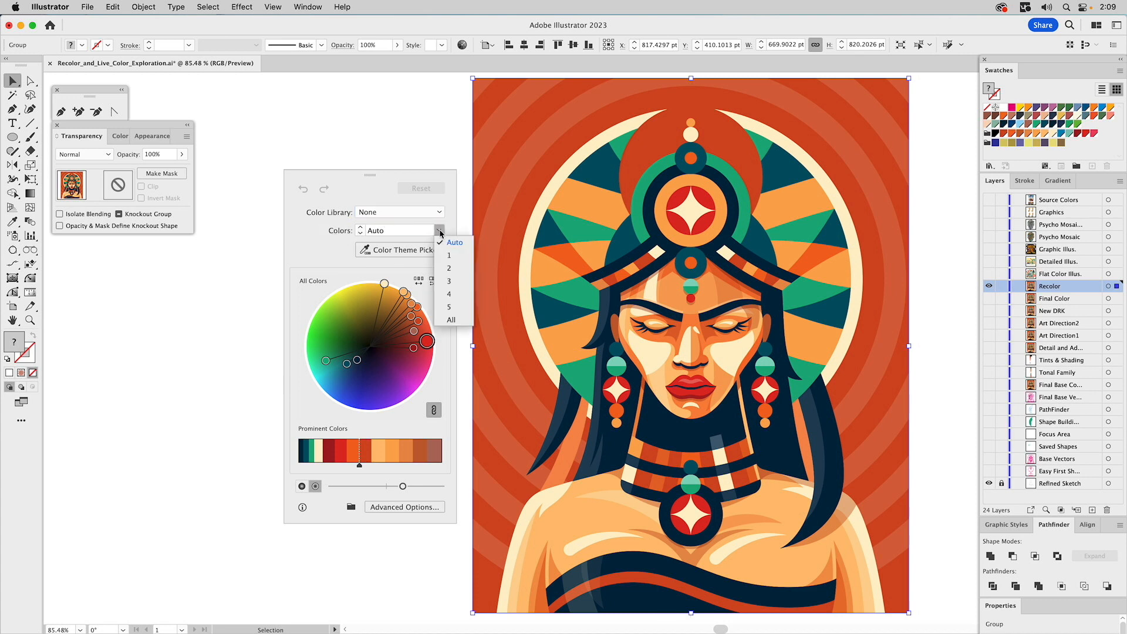
{"action": "left_click", "coordinate": [453, 319]}
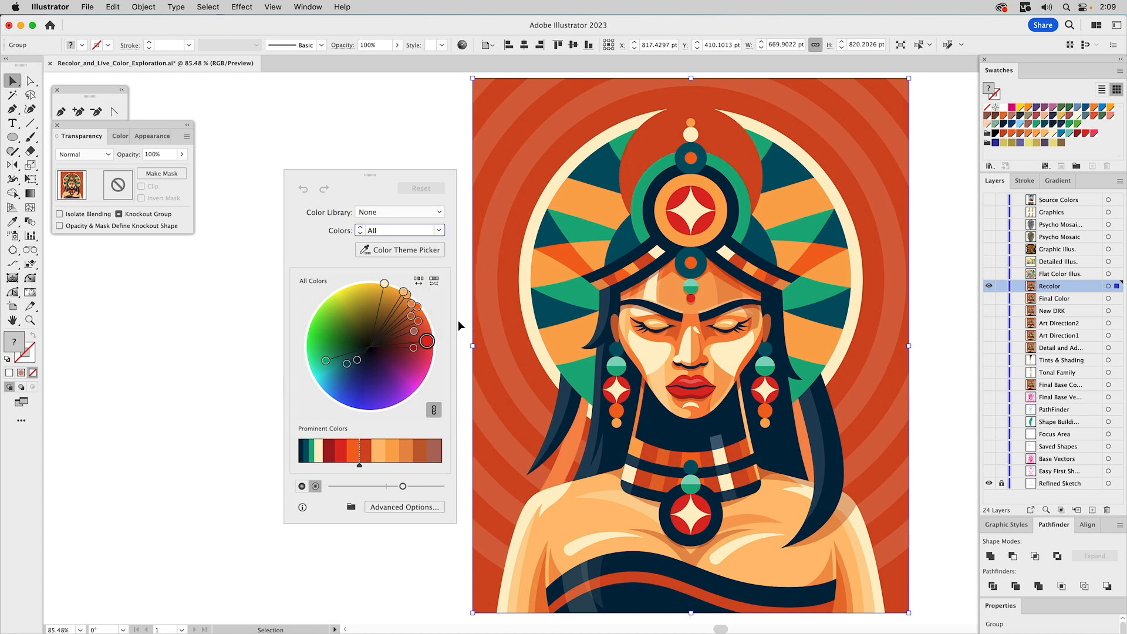
{"action": "left_click", "coordinate": [438, 229]}
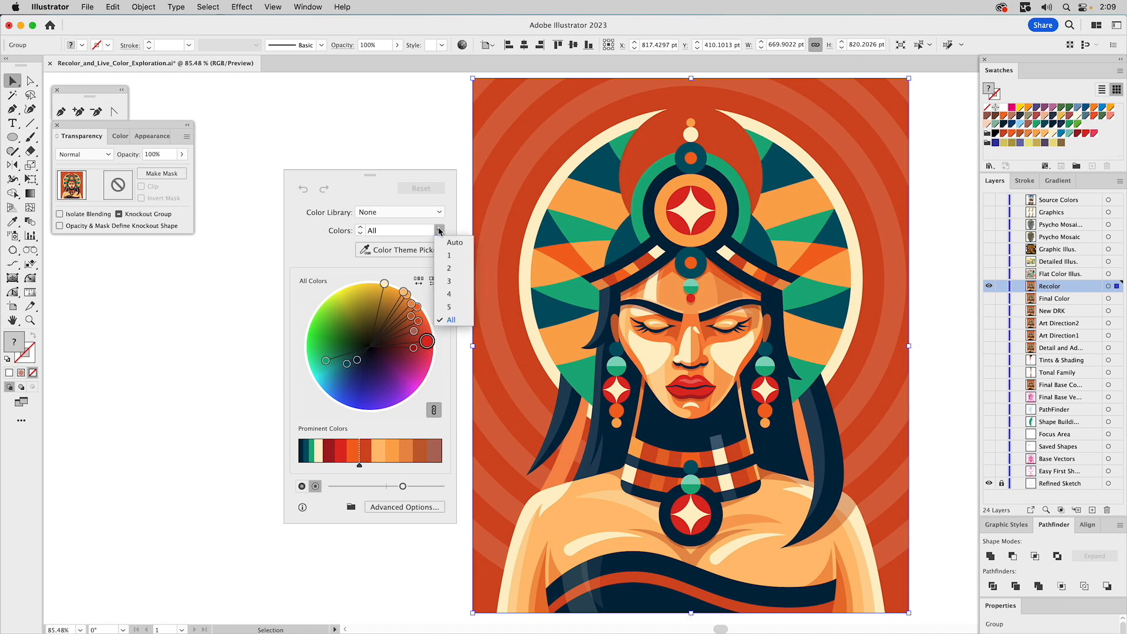
{"action": "left_click", "coordinate": [451, 306]}
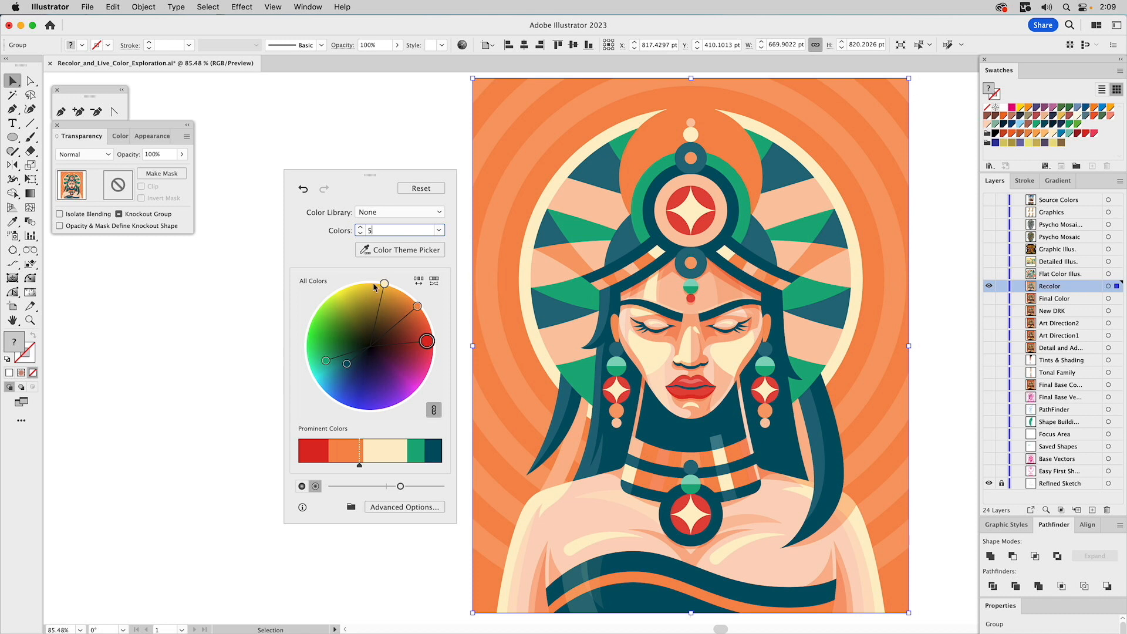
{"action": "left_click", "coordinate": [440, 230]}
{"action": "left_click", "coordinate": [446, 263]}
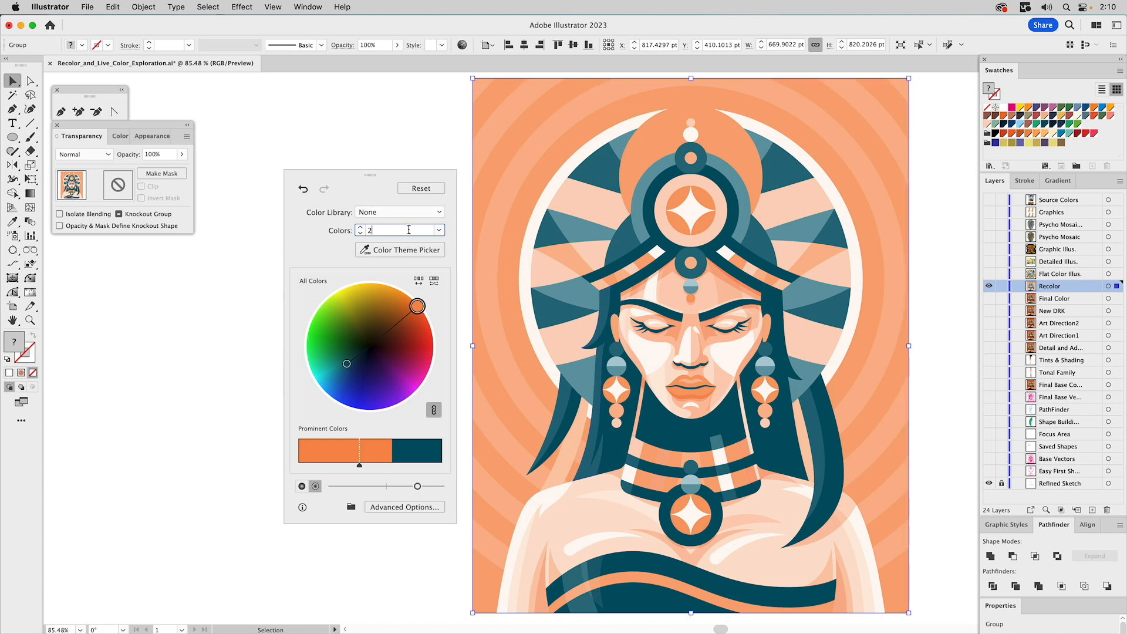
{"action": "left_click", "coordinate": [439, 231]}
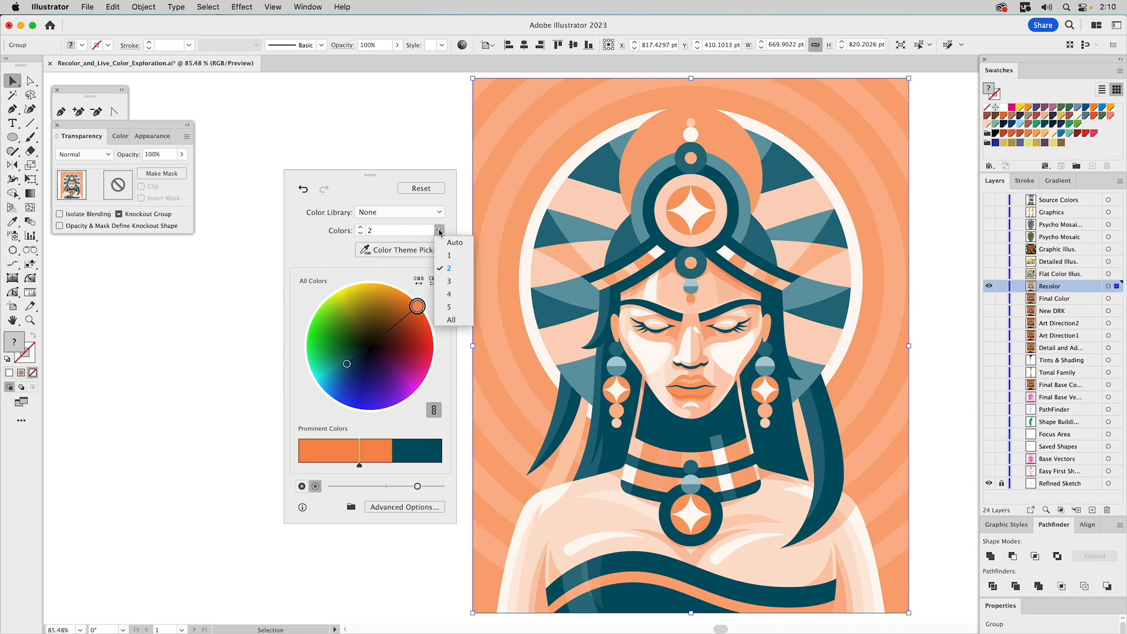
{"action": "left_click", "coordinate": [449, 282]}
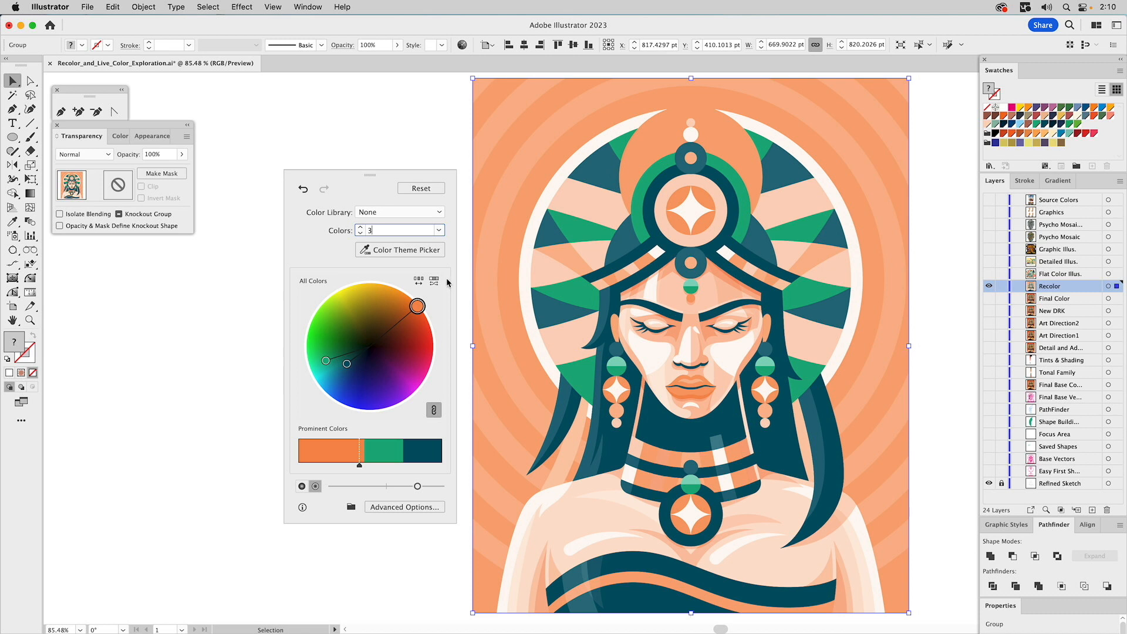
Save the three-color palette's prominent colors as a swatch group and leave the recolored portrait deselected
{"action": "left_click", "coordinate": [350, 508]}
{"action": "left_click", "coordinate": [368, 533]}
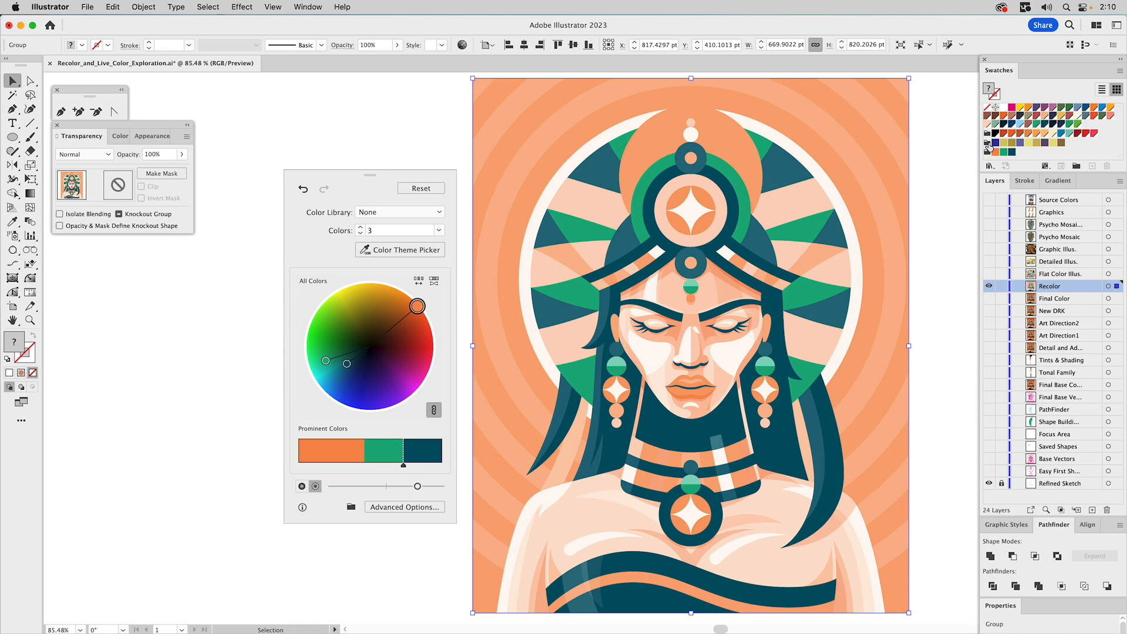
{"action": "left_click", "coordinate": [406, 110]}
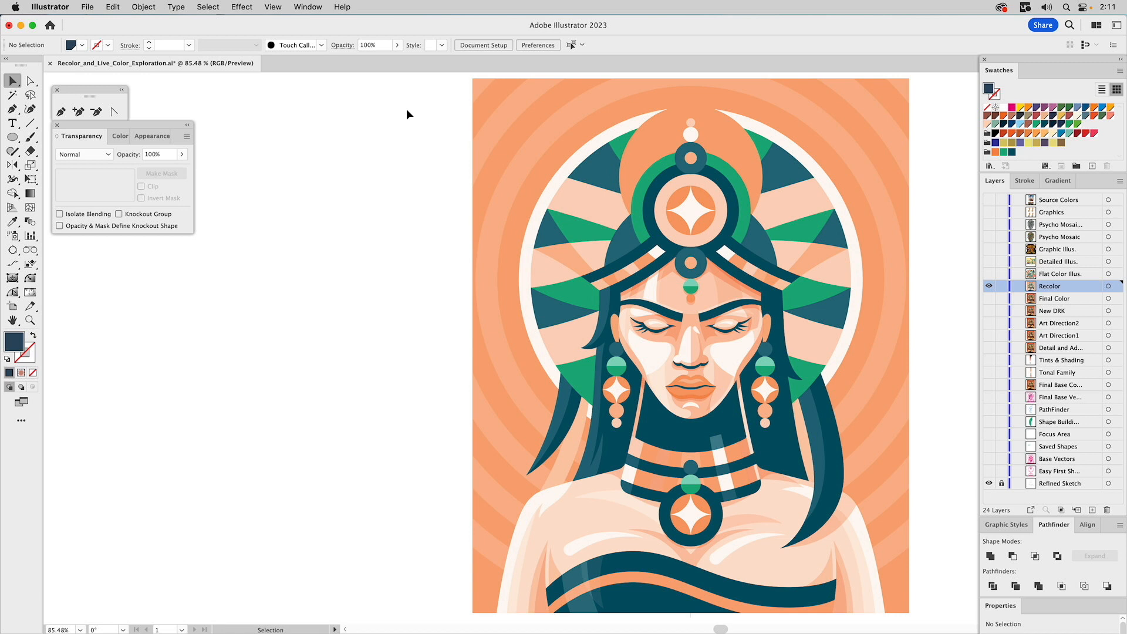
{"action": "left_click", "coordinate": [491, 117]}
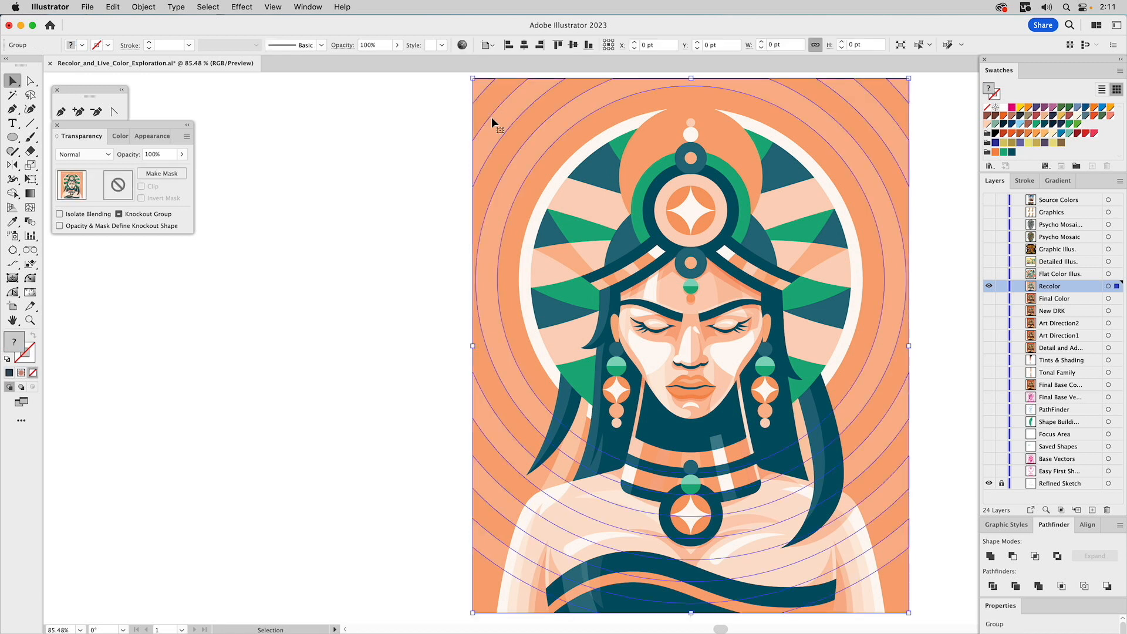
{"action": "left_click", "coordinate": [399, 138]}
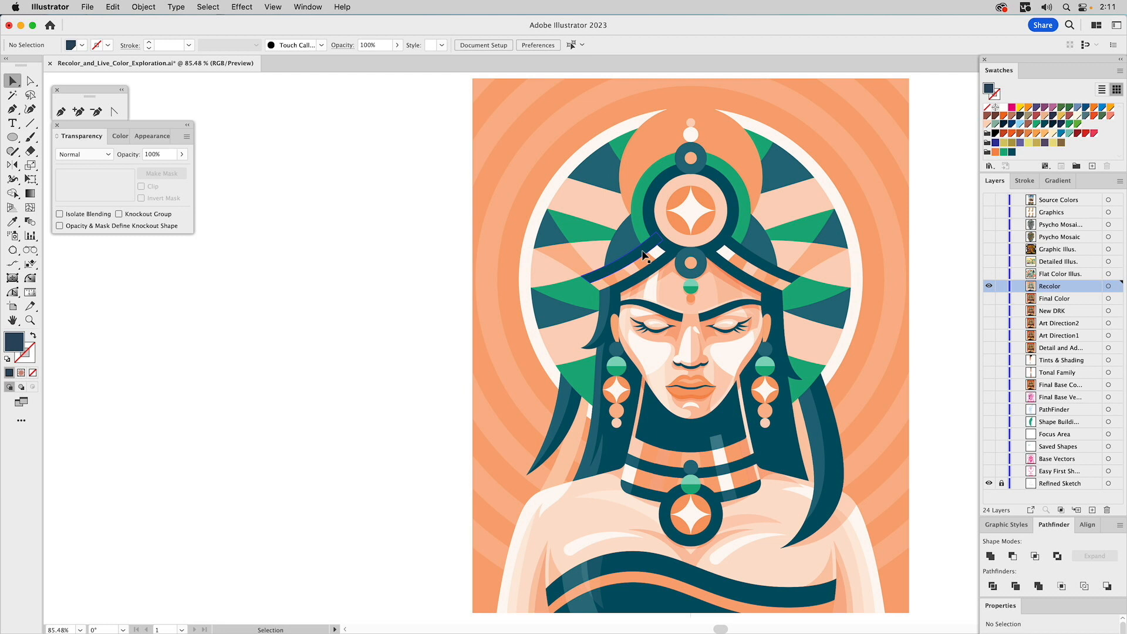
Hide the Recolor and Refined Sketch layers, show the Flat Color Illus. layer and make it the active layer
{"action": "left_click", "coordinate": [989, 285]}
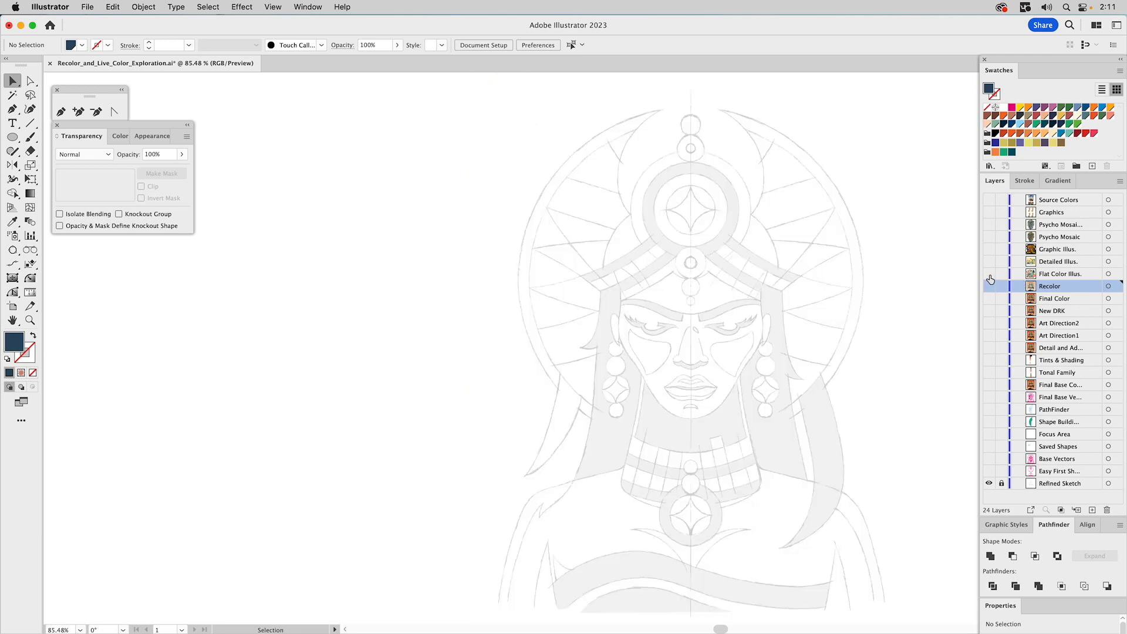
{"action": "left_click", "coordinate": [989, 273]}
{"action": "left_click", "coordinate": [988, 483]}
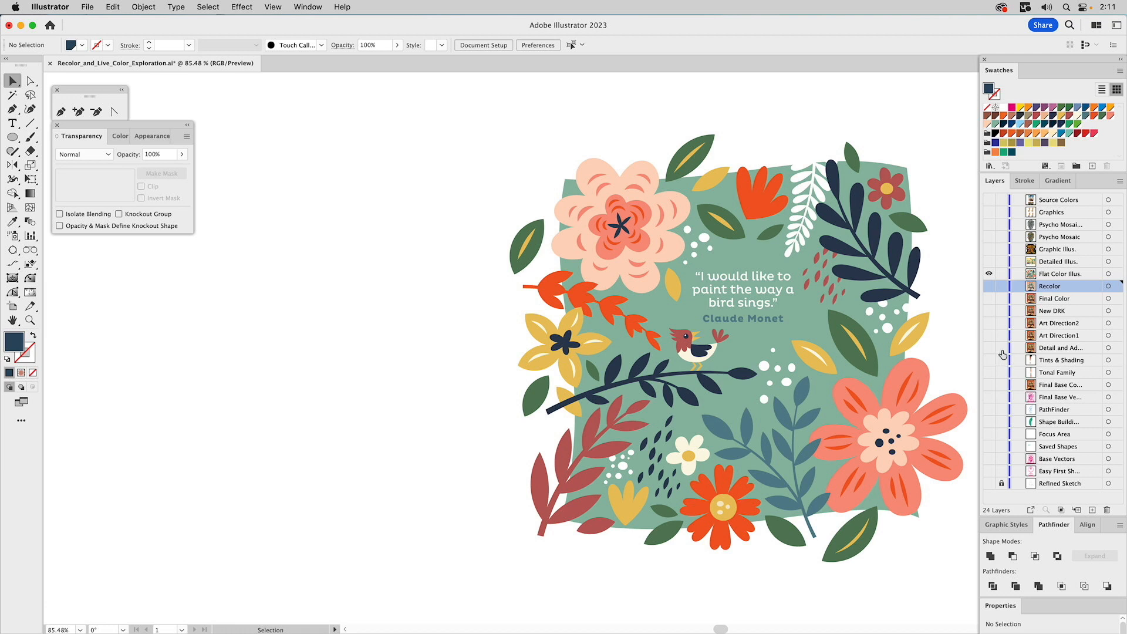
{"action": "left_click", "coordinate": [1054, 275]}
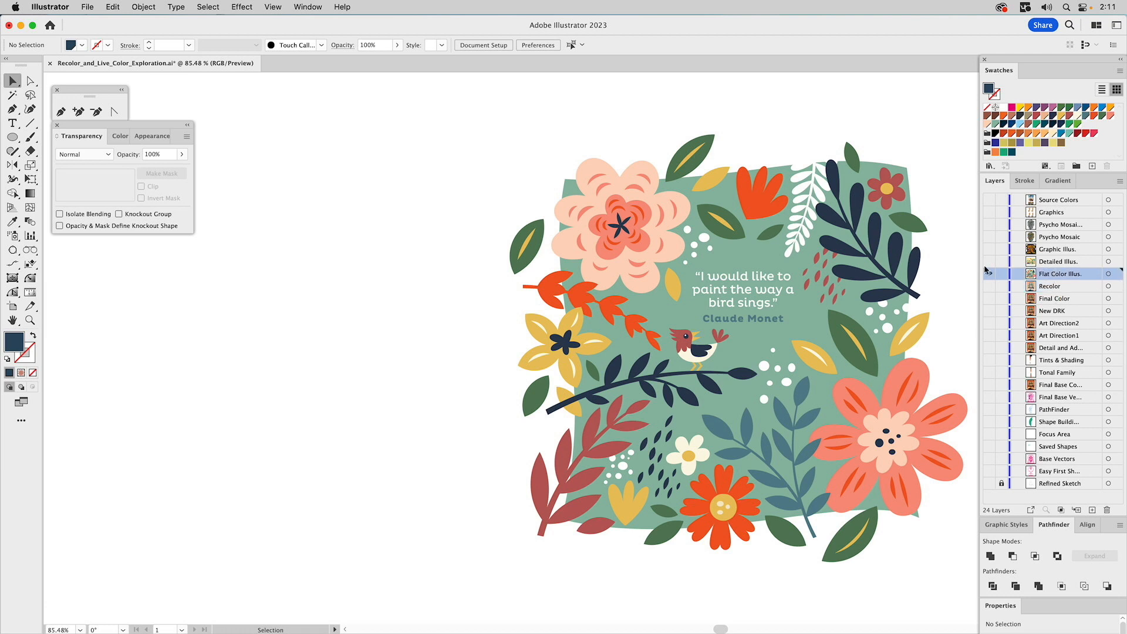
Select the floral illustration group, open Recolor Artwork beside it and collapse the floating Transparency panel group
{"action": "left_click", "coordinate": [864, 246]}
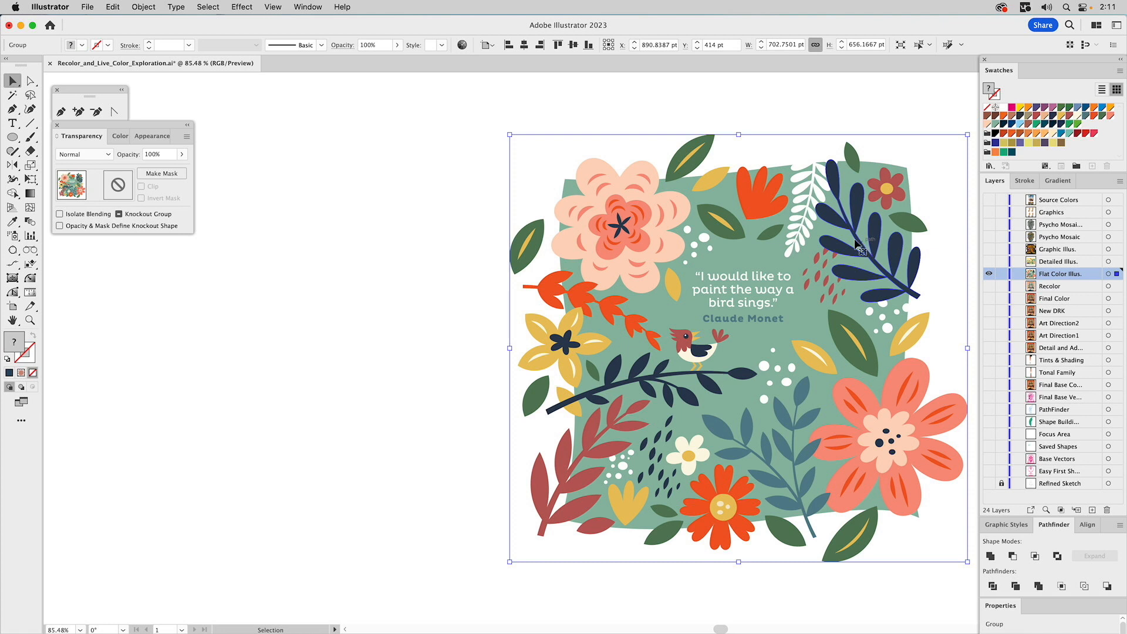
{"action": "left_click", "coordinate": [462, 46]}
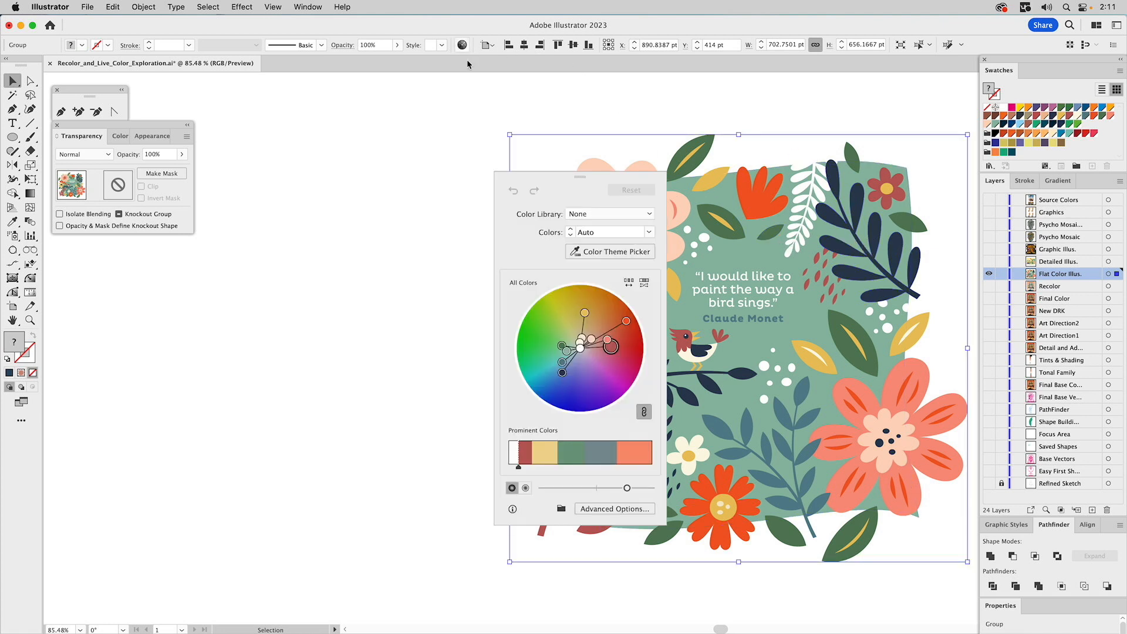
{"action": "left_click_drag", "start_coordinate": [556, 182], "coordinate": [378, 182]}
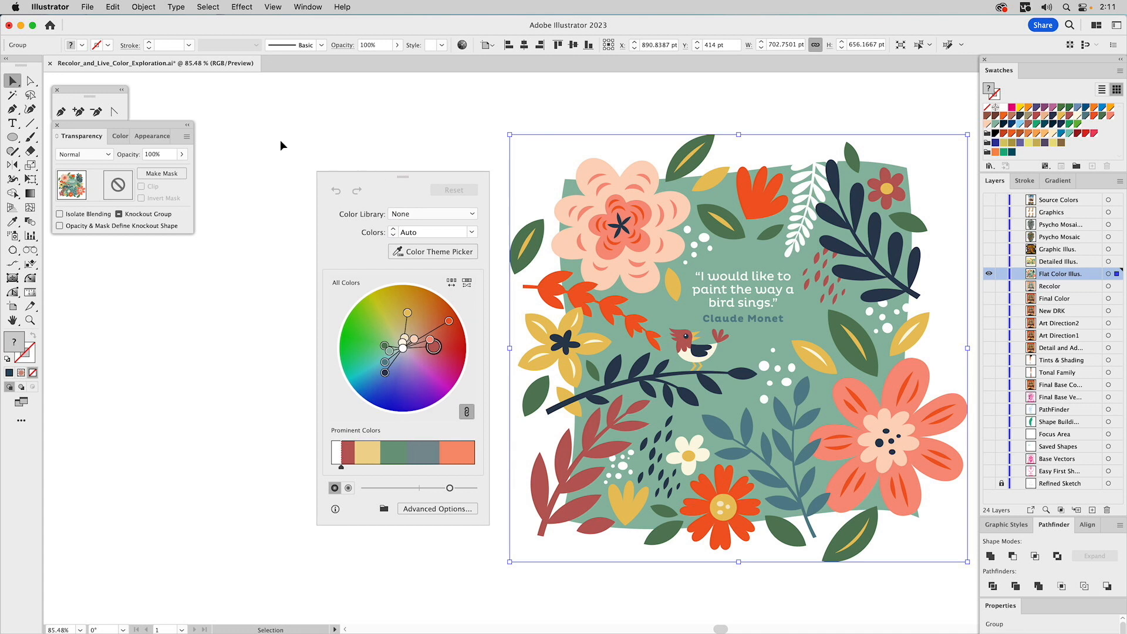
{"action": "left_click", "coordinate": [188, 125]}
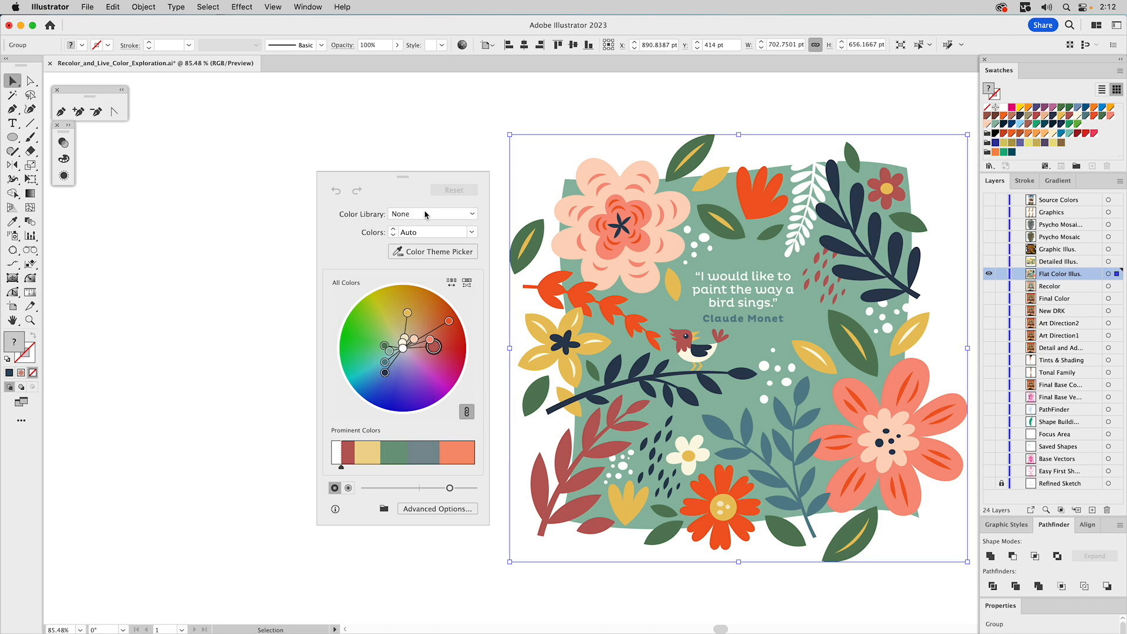
Limit the floral illustration's colors to the Impressionism library from Art History
{"action": "left_click", "coordinate": [460, 217]}
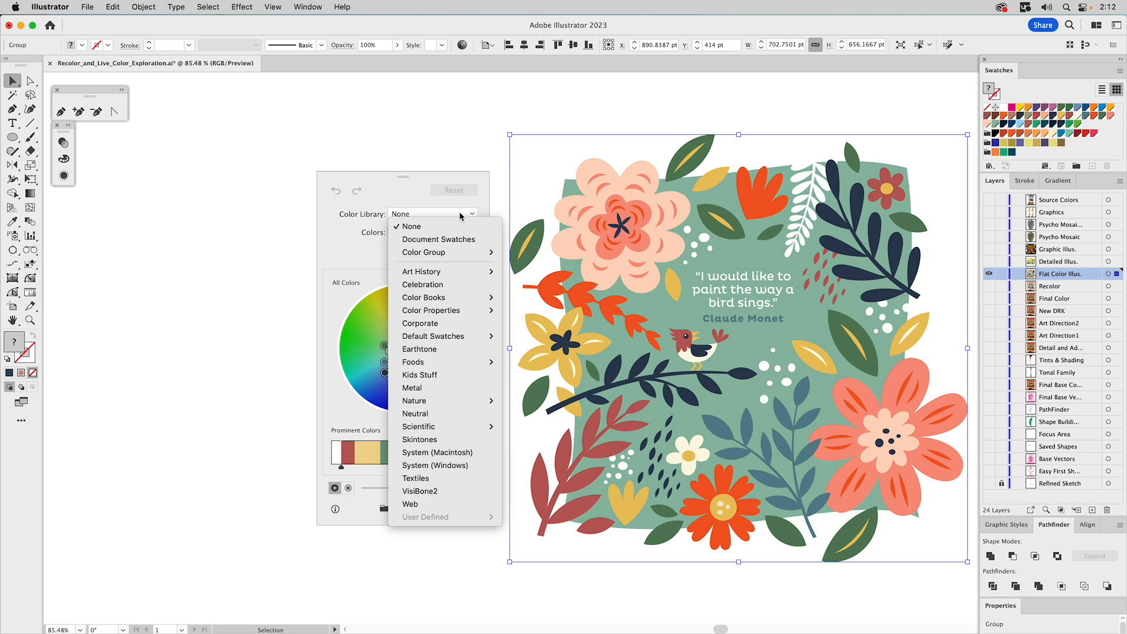
{"action": "mouse_move", "coordinate": [449, 275]}
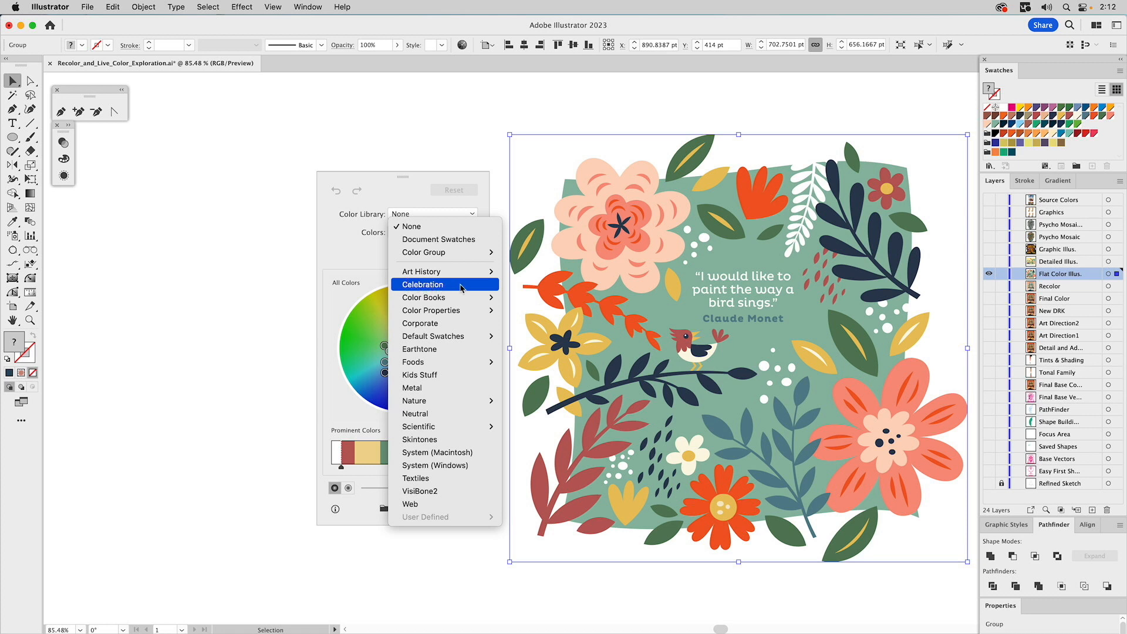
{"action": "mouse_move", "coordinate": [429, 299]}
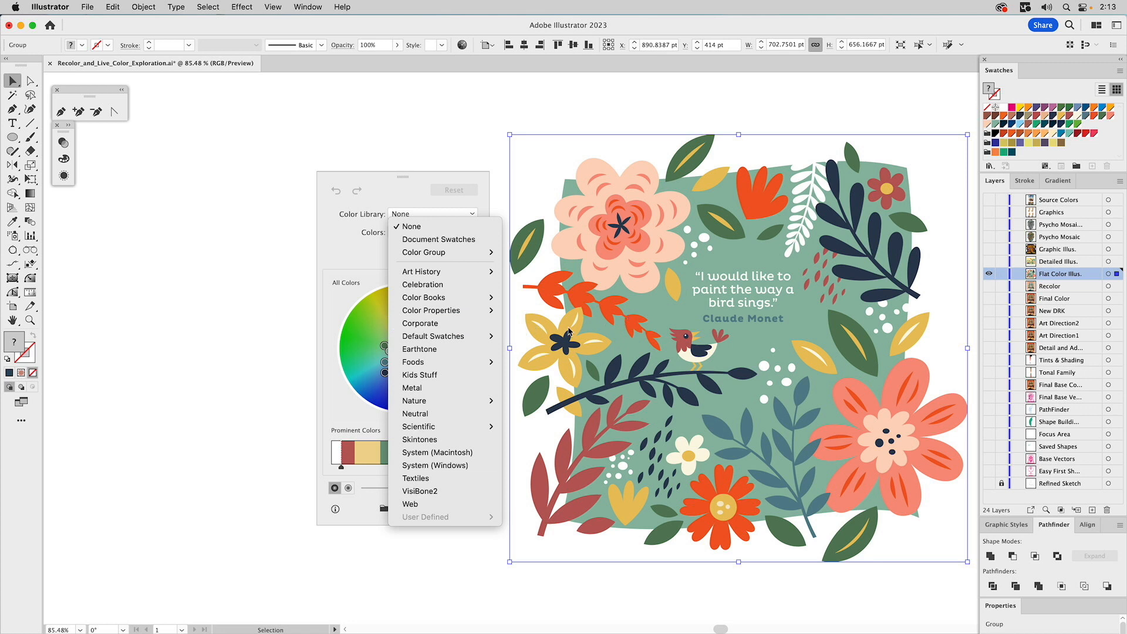
{"action": "mouse_move", "coordinate": [437, 338]}
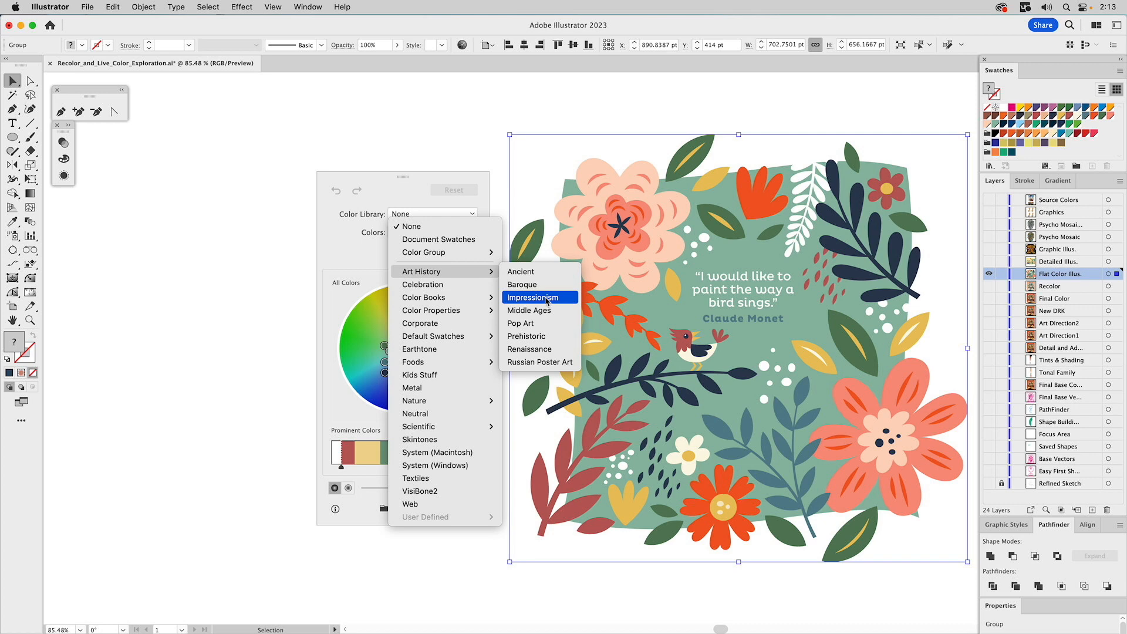
{"action": "left_click", "coordinate": [545, 298]}
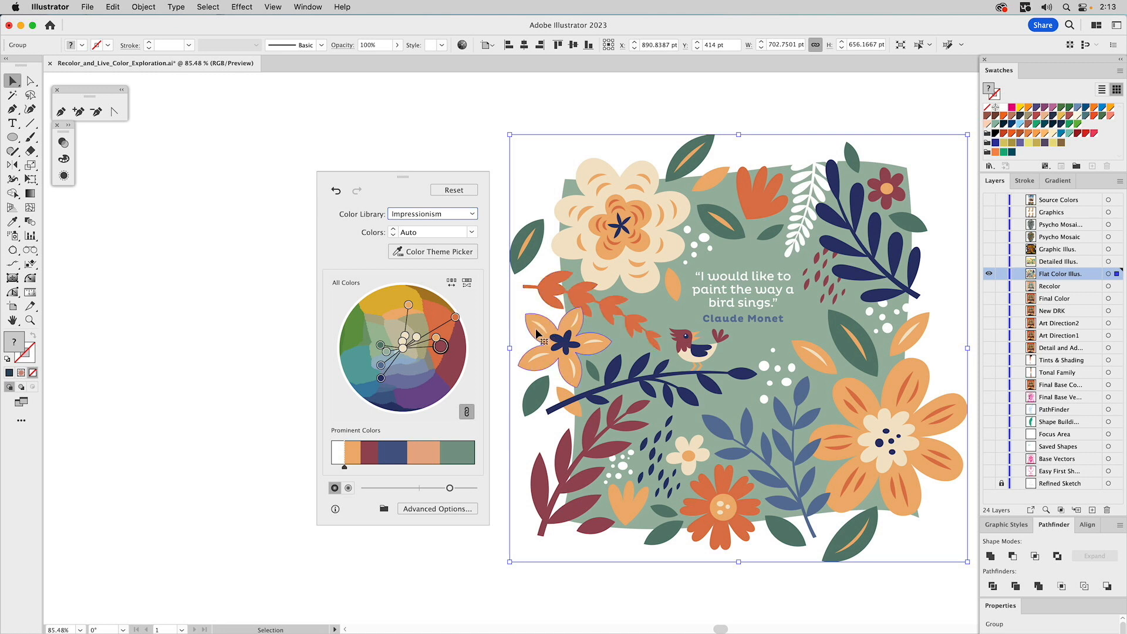
Raise the Impressionism palette's saturation, unlink the harmony colors and shift the background's muted green to light yellowish green
{"action": "left_click", "coordinate": [348, 488]}
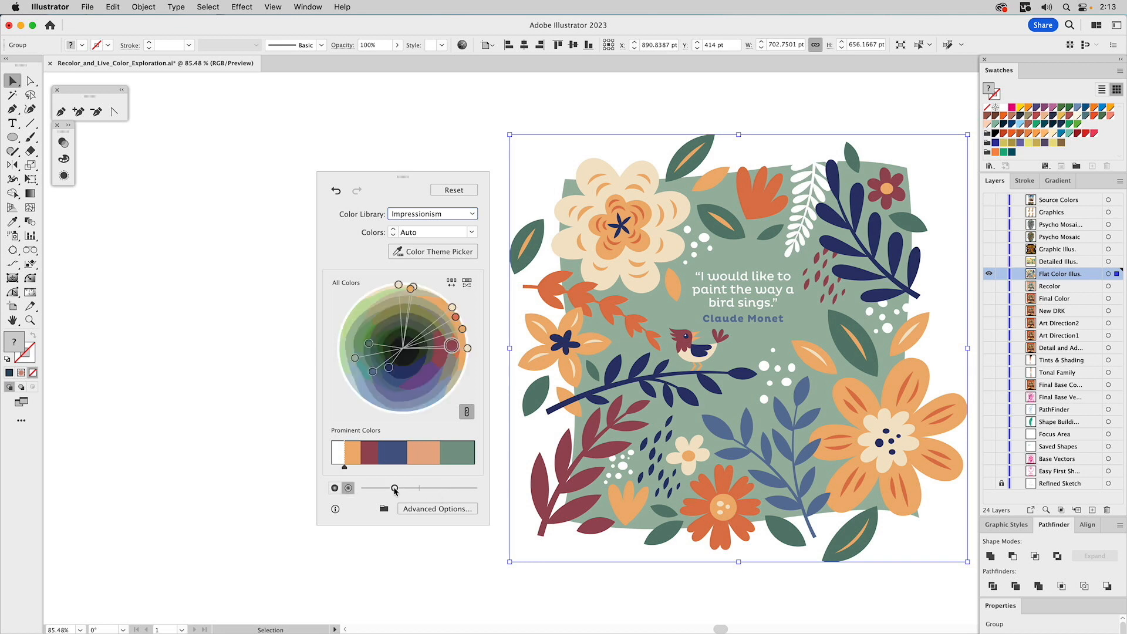
{"action": "left_click_drag", "start_coordinate": [394, 489], "coordinate": [408, 489]}
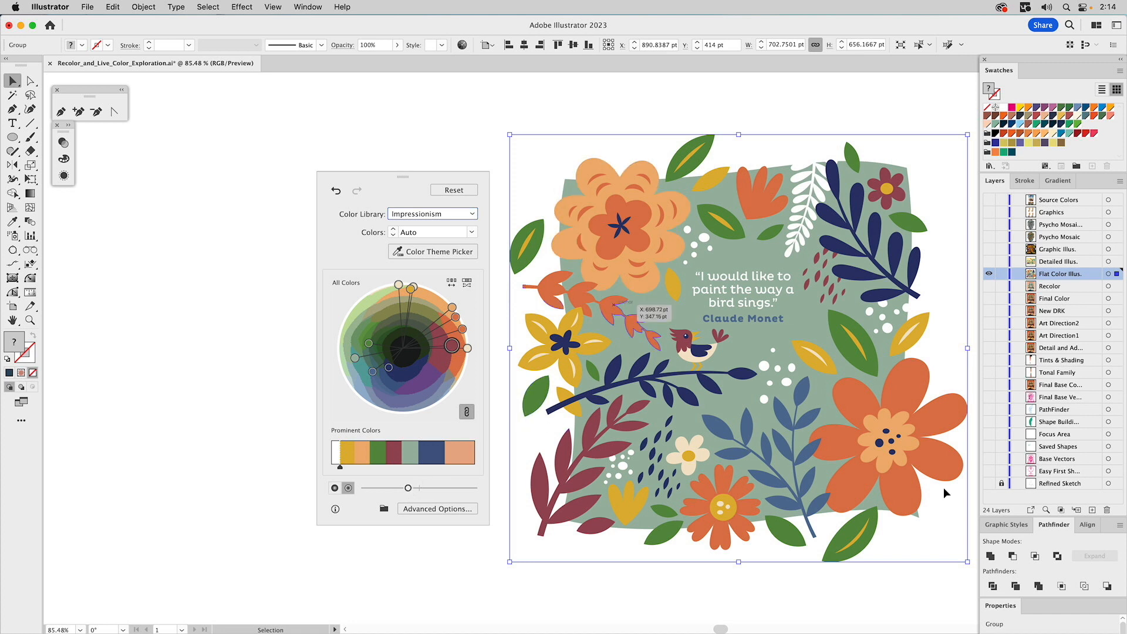
{"action": "left_click", "coordinate": [466, 413]}
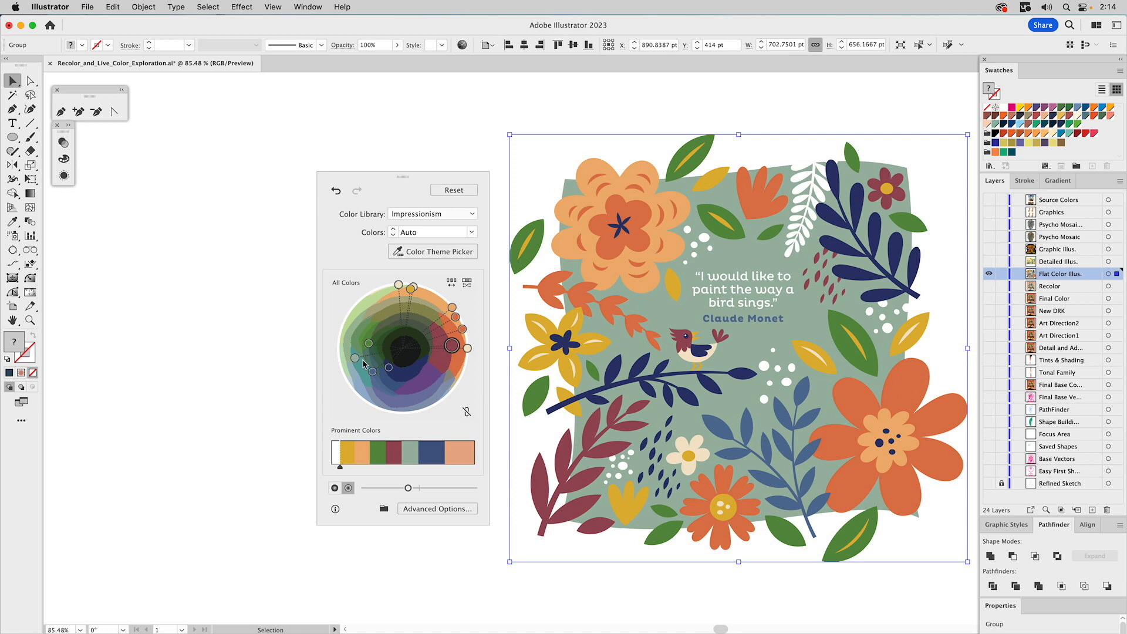
{"action": "left_click_drag", "start_coordinate": [357, 359], "coordinate": [361, 303]}
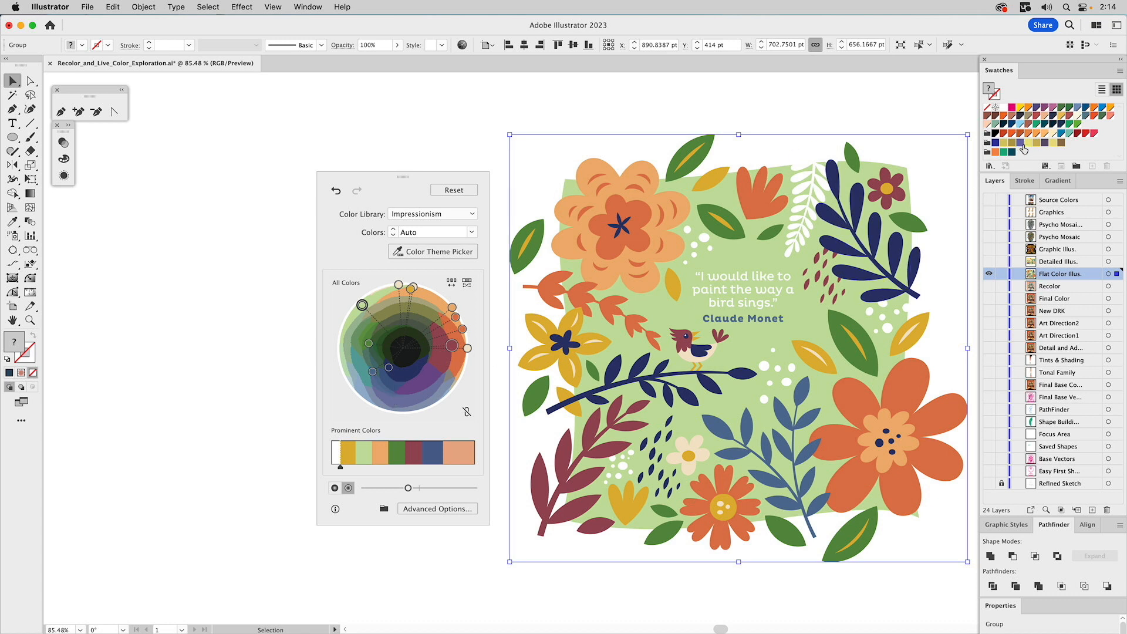
Save the floral illustration's prominent colors as a swatch group and deselect the artwork
{"action": "left_click", "coordinate": [384, 508]}
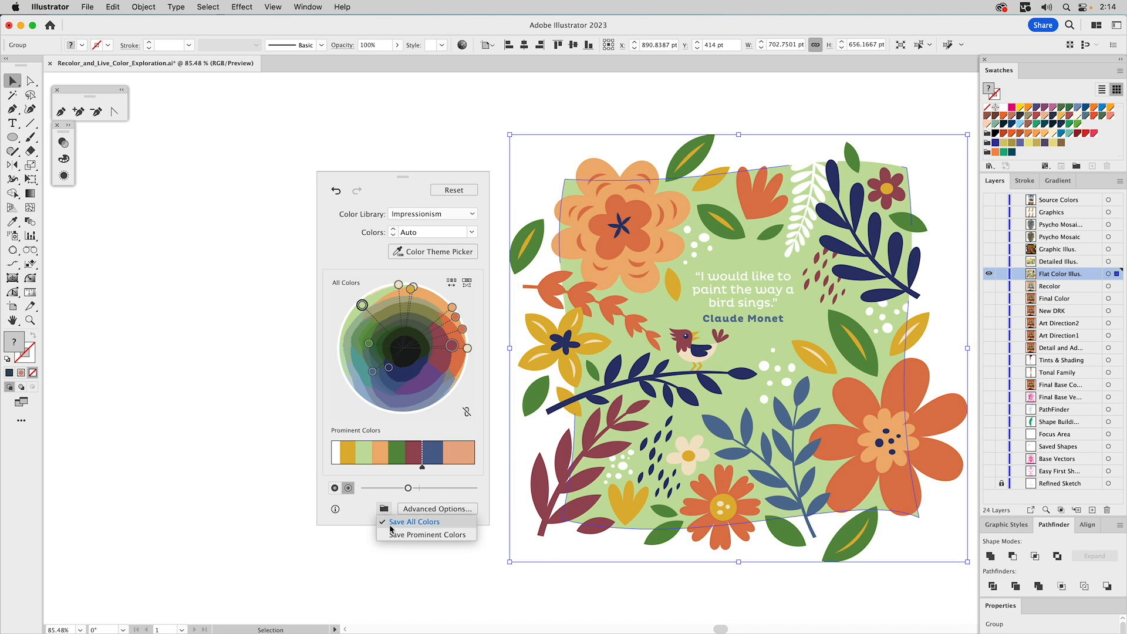
{"action": "left_click", "coordinate": [393, 534]}
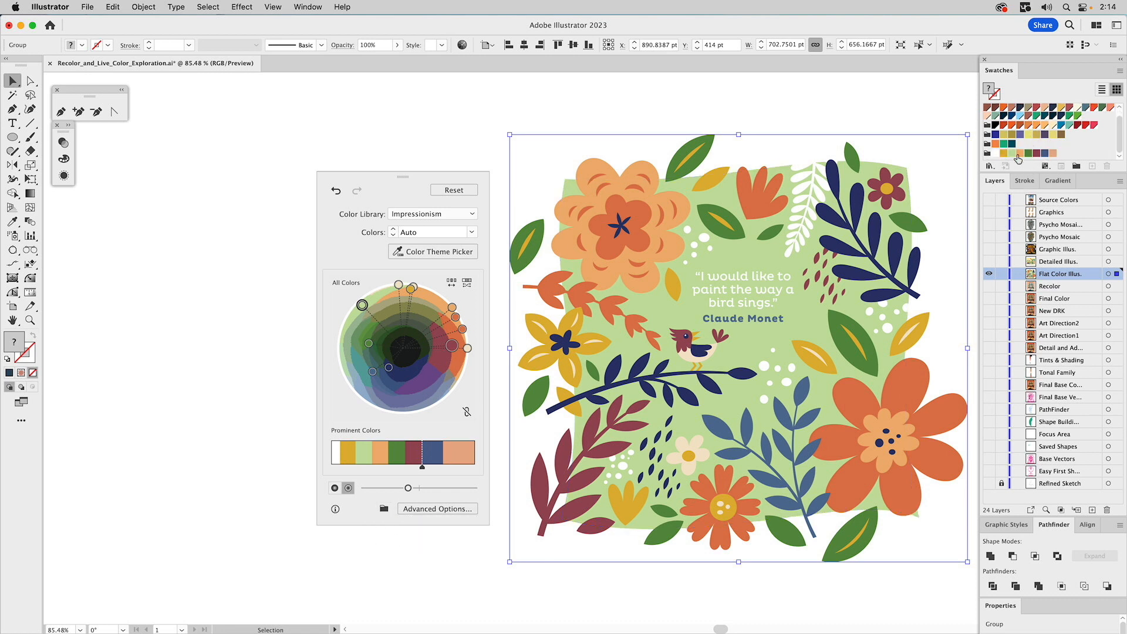
{"action": "left_click", "coordinate": [452, 125]}
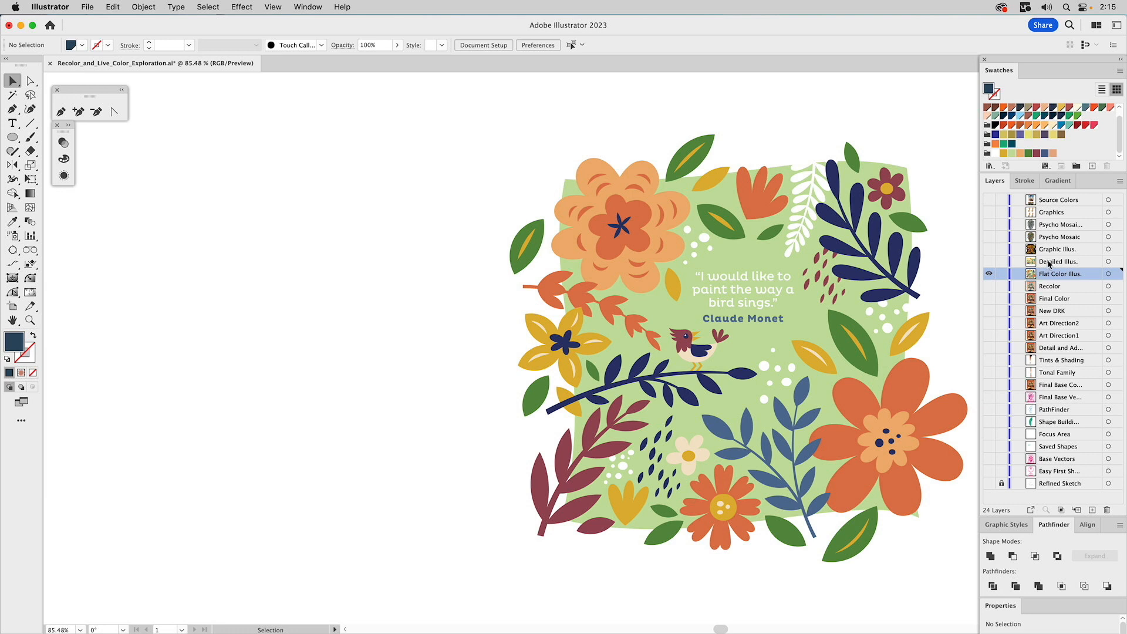
Hide the Flat Color Illus. layer, show the Detailed Illus. layer and make it the active layer
{"action": "left_click", "coordinate": [989, 275]}
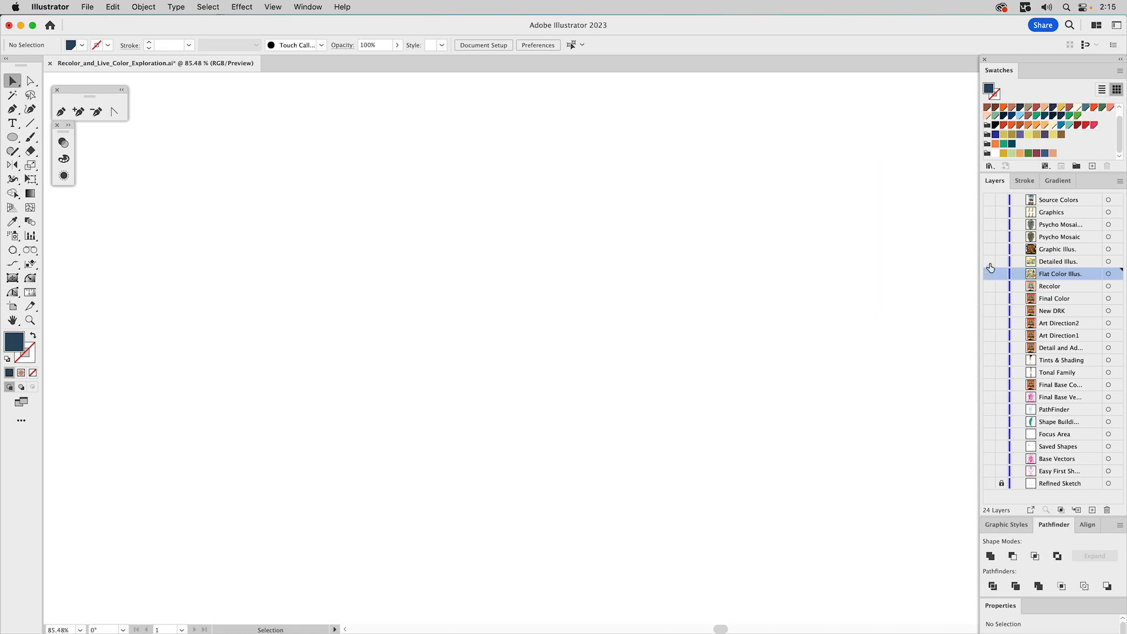
{"action": "left_click", "coordinate": [989, 261]}
{"action": "left_click", "coordinate": [1050, 263]}
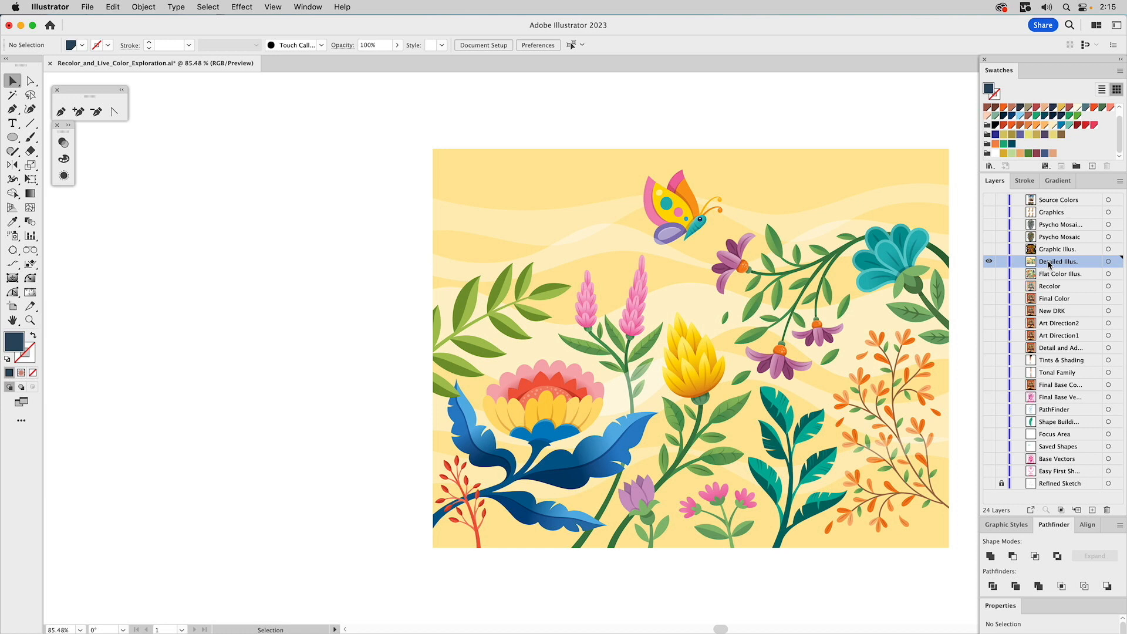
Select the detailed garden illustration and open Recolor Artwork beside it, clear of the artwork
{"action": "left_click", "coordinate": [887, 240]}
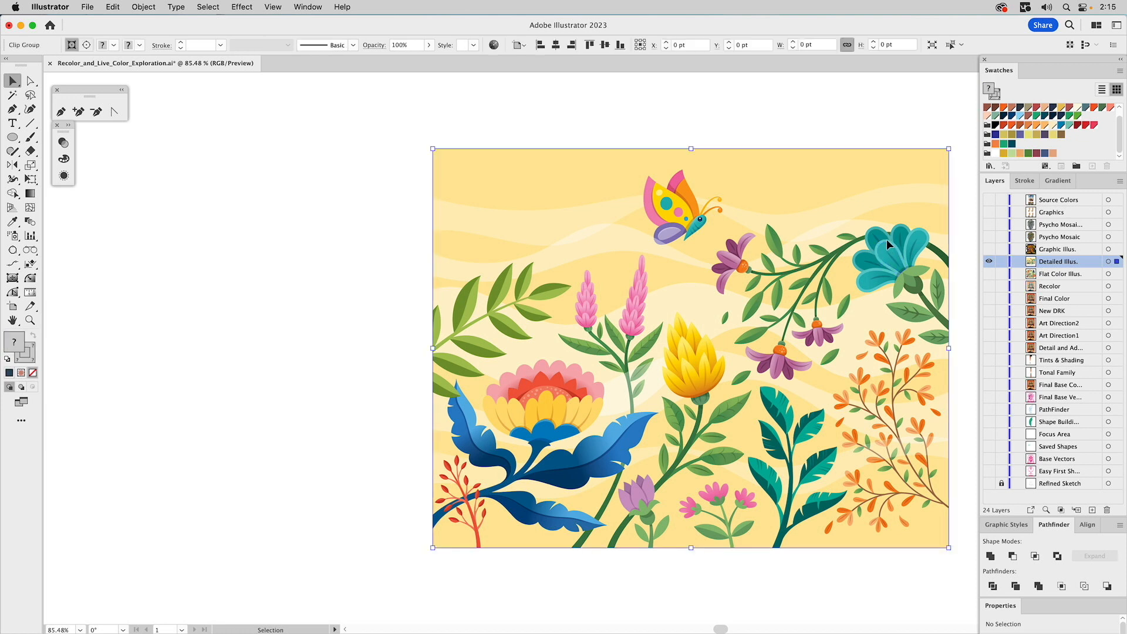
{"action": "left_click", "coordinate": [495, 44]}
{"action": "left_click_drag", "start_coordinate": [556, 180], "coordinate": [290, 178]}
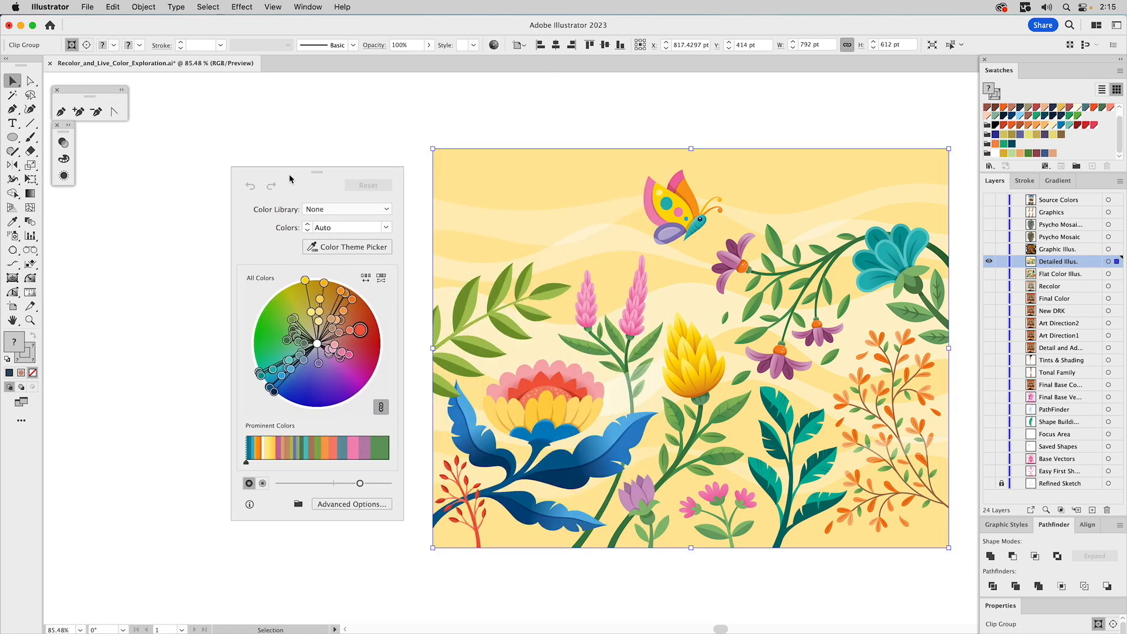
Try rotating the linked harmony colors to give the garden background coral, pink and light blue hues, and reset the artwork's colors
{"action": "left_click_drag", "start_coordinate": [336, 300], "coordinate": [355, 359]}
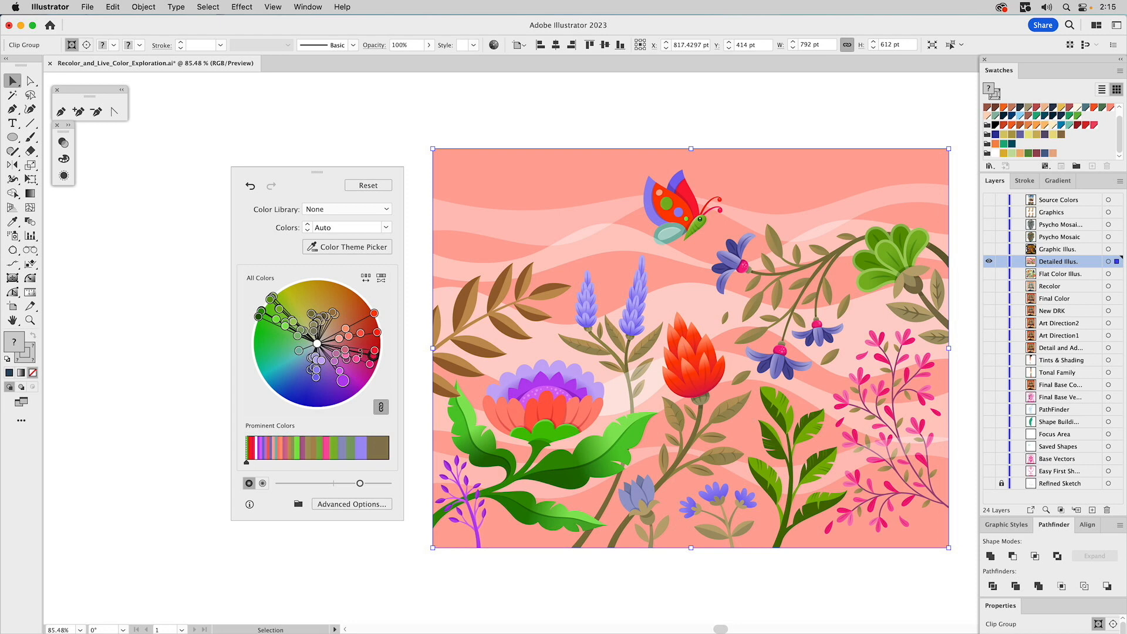
{"action": "left_click_drag", "start_coordinate": [356, 332], "coordinate": [357, 365]}
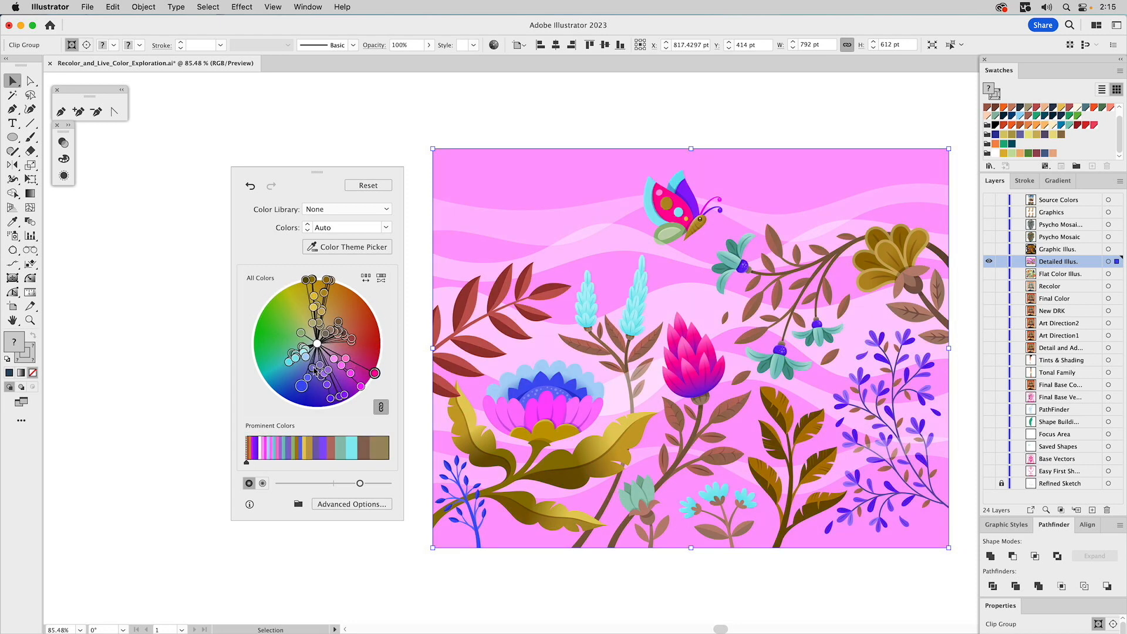
{"action": "mouse_move", "coordinate": [371, 372]}
{"action": "left_mouse_down"}
{"action": "mouse_move", "coordinate": [349, 399]}
{"action": "mouse_move", "coordinate": [287, 401]}
{"action": "left_mouse_up"}
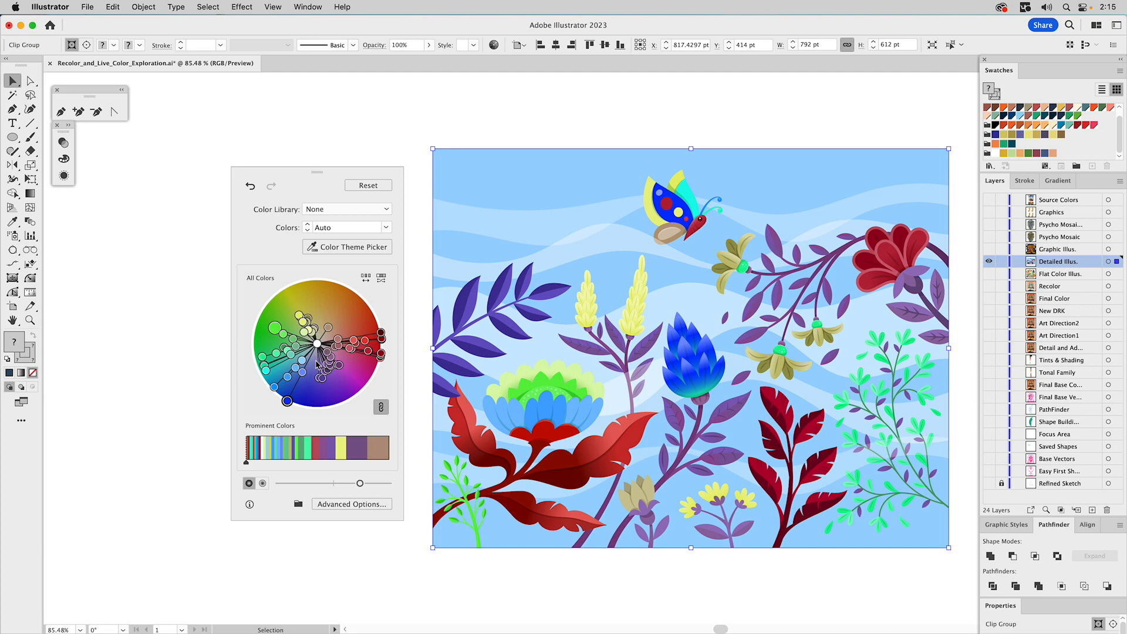
{"action": "left_click", "coordinate": [375, 186]}
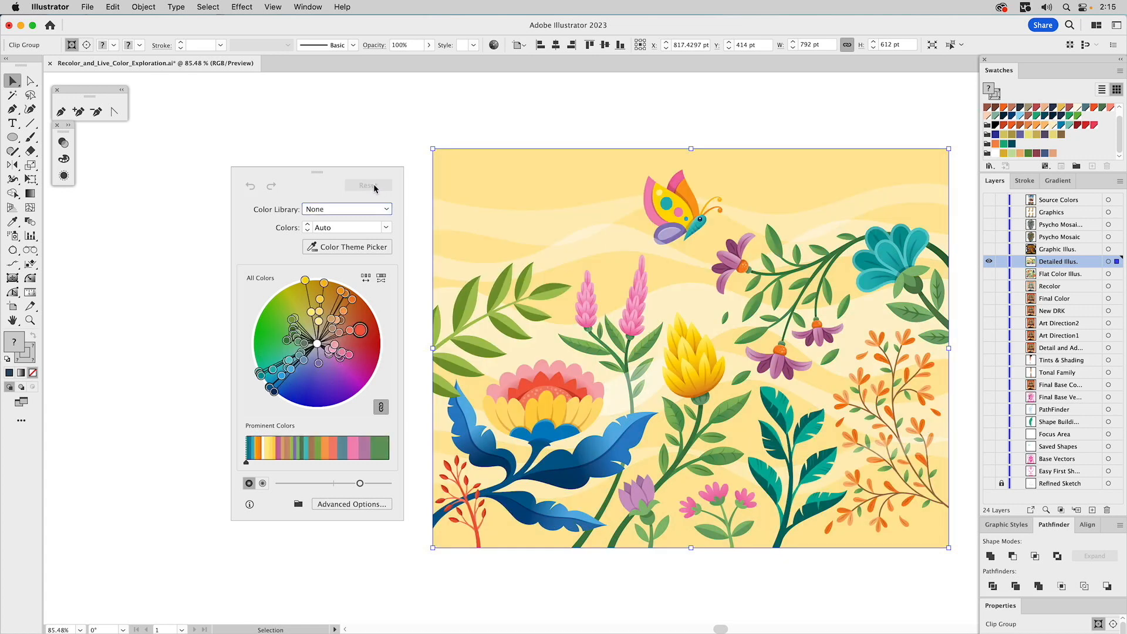
Reduce the detailed garden illustration to 1 color and unlink the harmony colors
{"action": "double_click", "coordinate": [354, 227]}
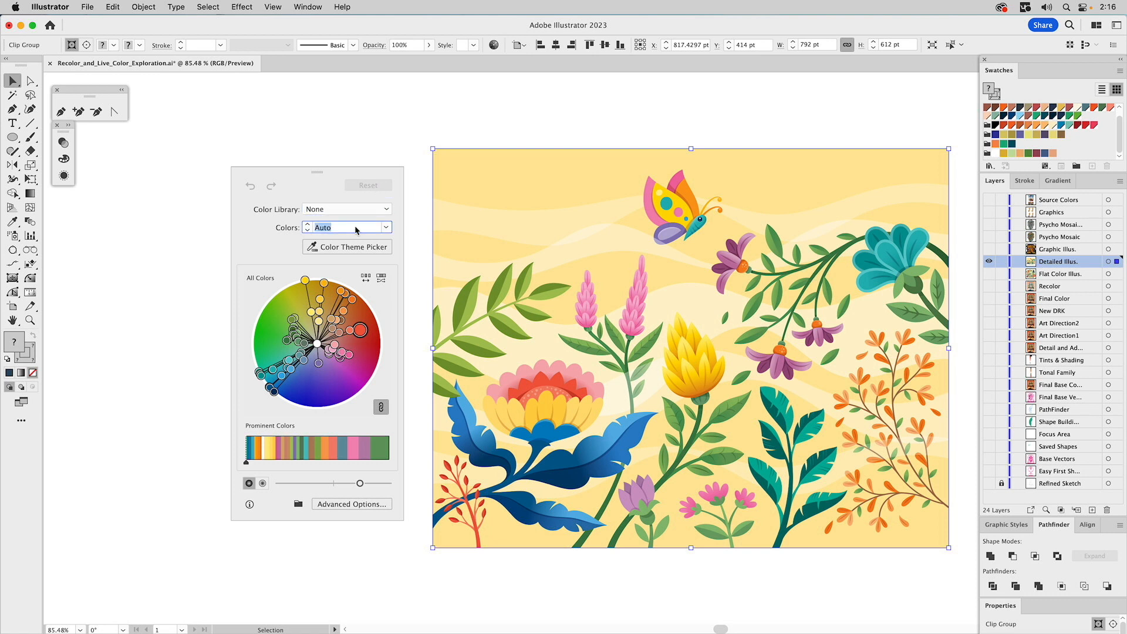
{"action": "left_click", "coordinate": [386, 228]}
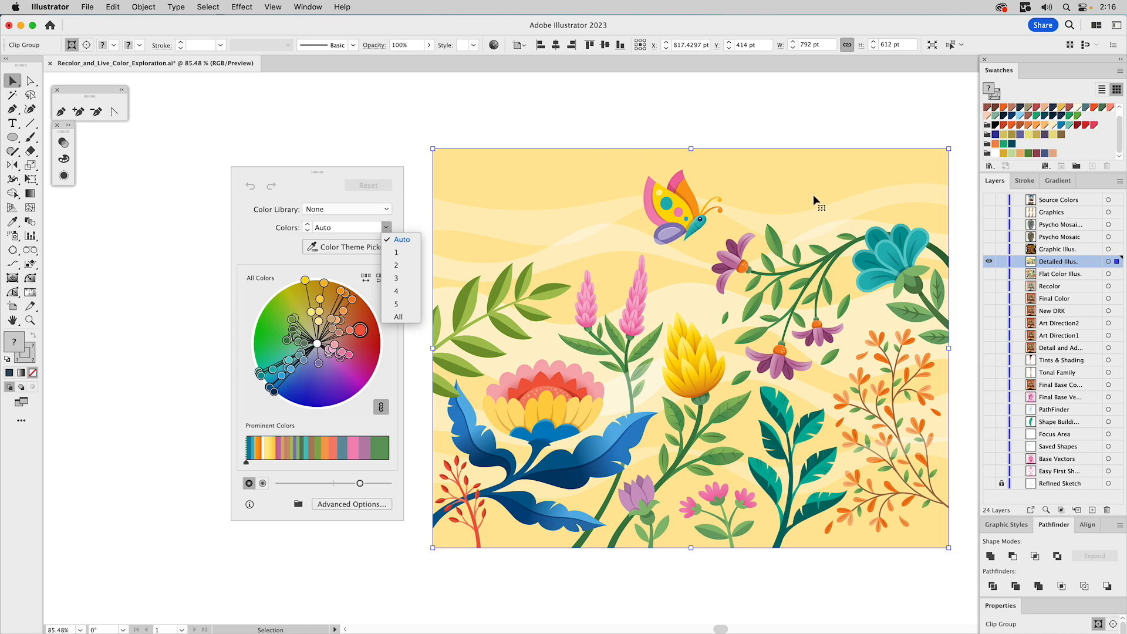
{"action": "left_click", "coordinate": [397, 253]}
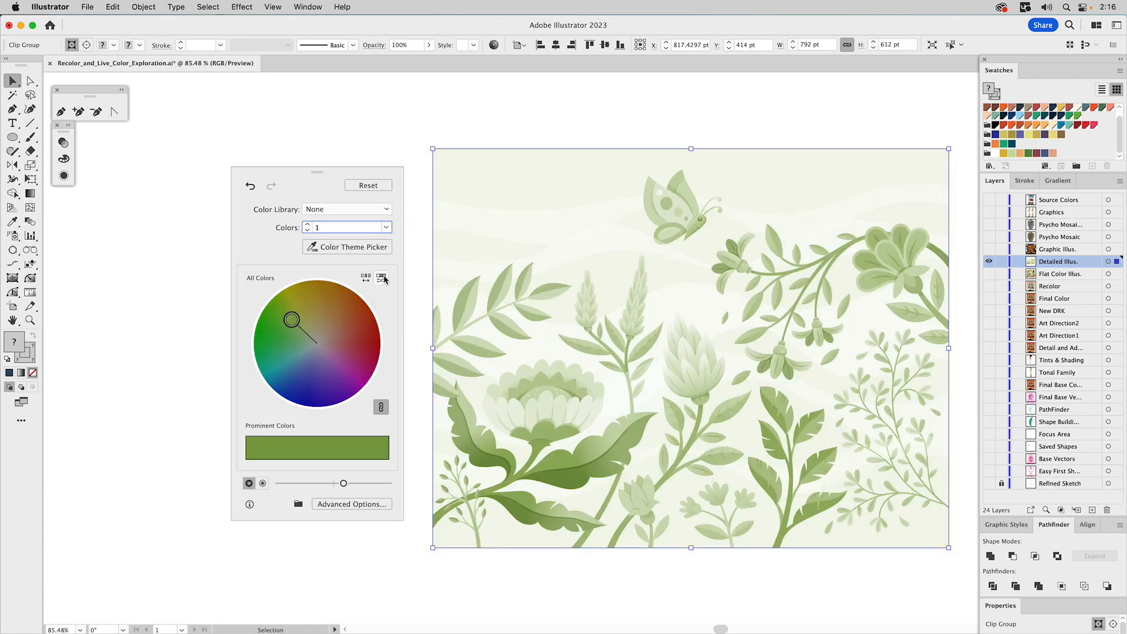
{"action": "left_click", "coordinate": [381, 407]}
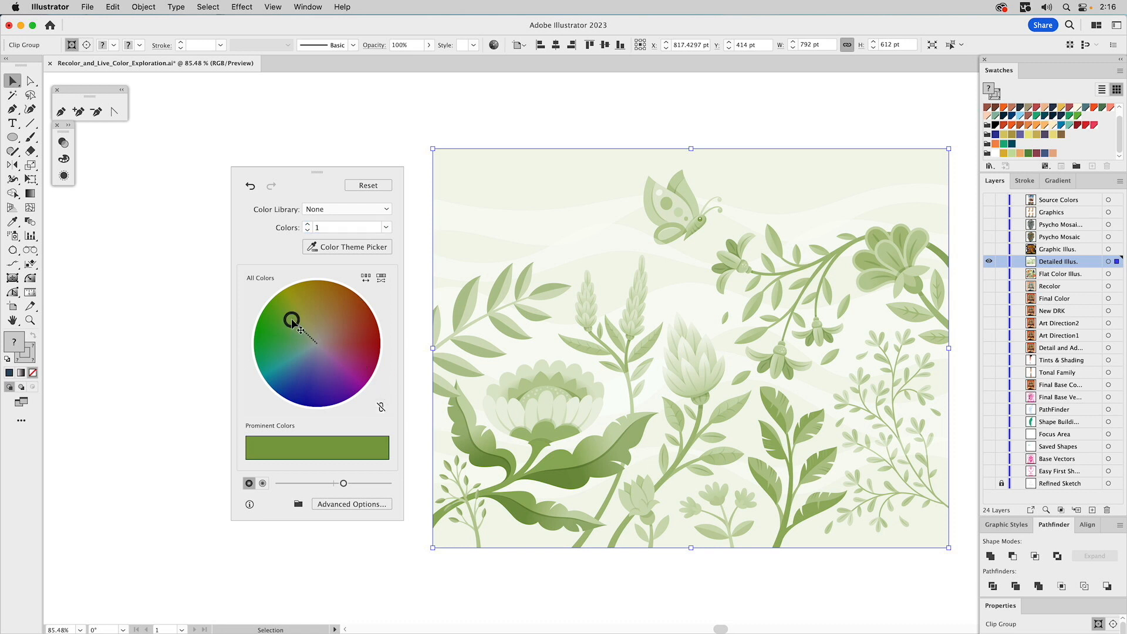
Try teal as the garden illustration's single color, raise the brightness slightly and settle the hue on magenta-purple
{"action": "left_click_drag", "start_coordinate": [292, 322], "coordinate": [268, 376]}
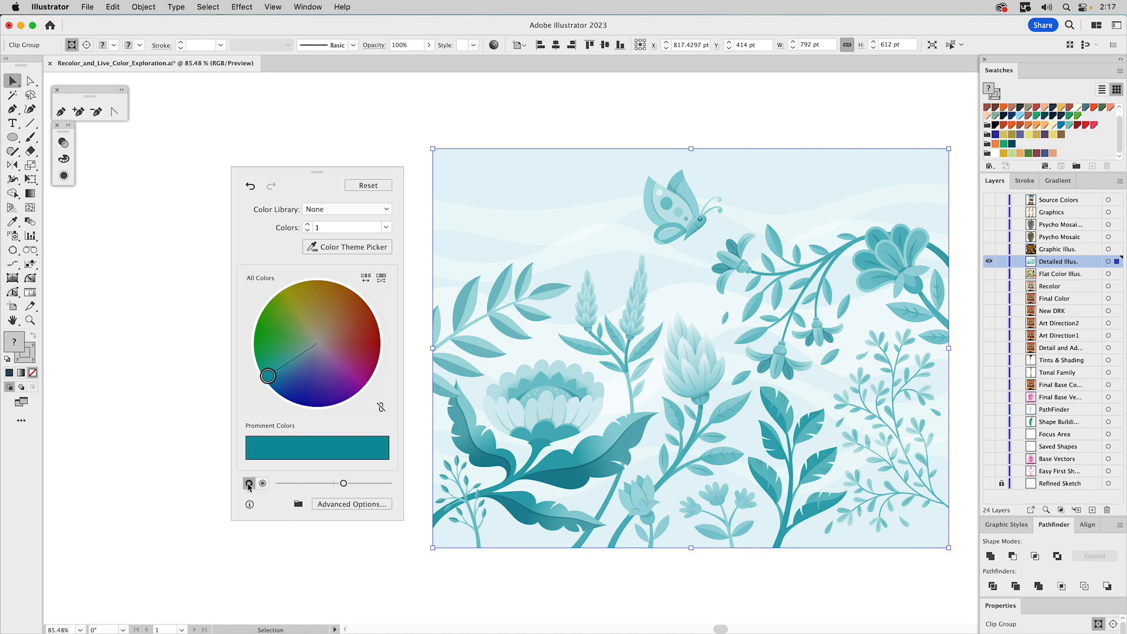
{"action": "left_click_drag", "start_coordinate": [344, 483], "coordinate": [352, 483]}
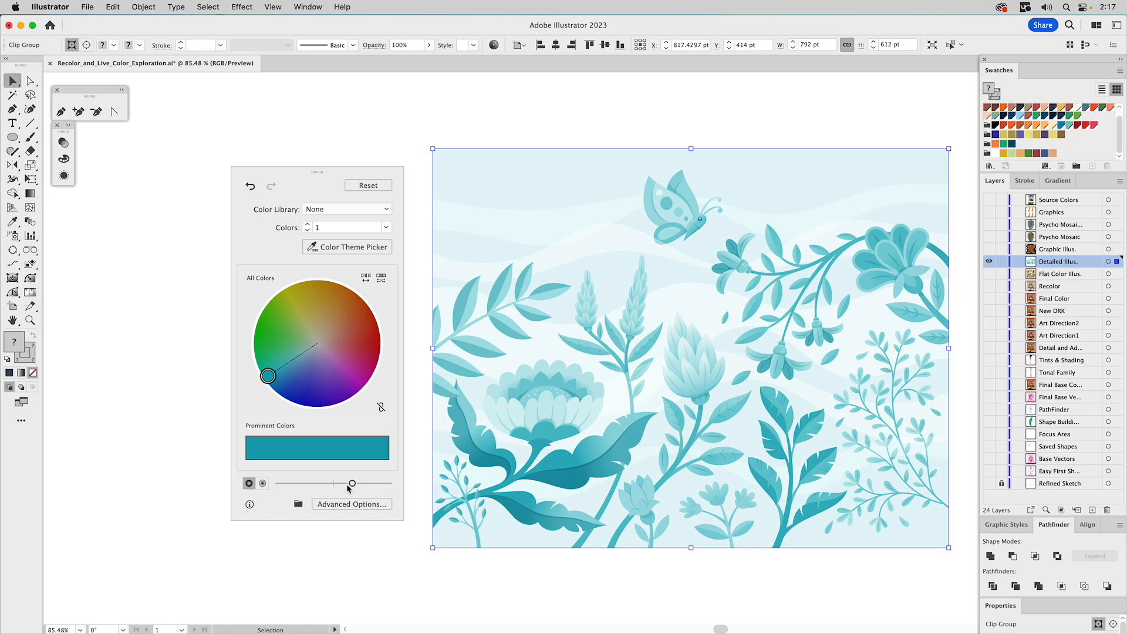
{"action": "left_click_drag", "start_coordinate": [268, 375], "coordinate": [341, 379]}
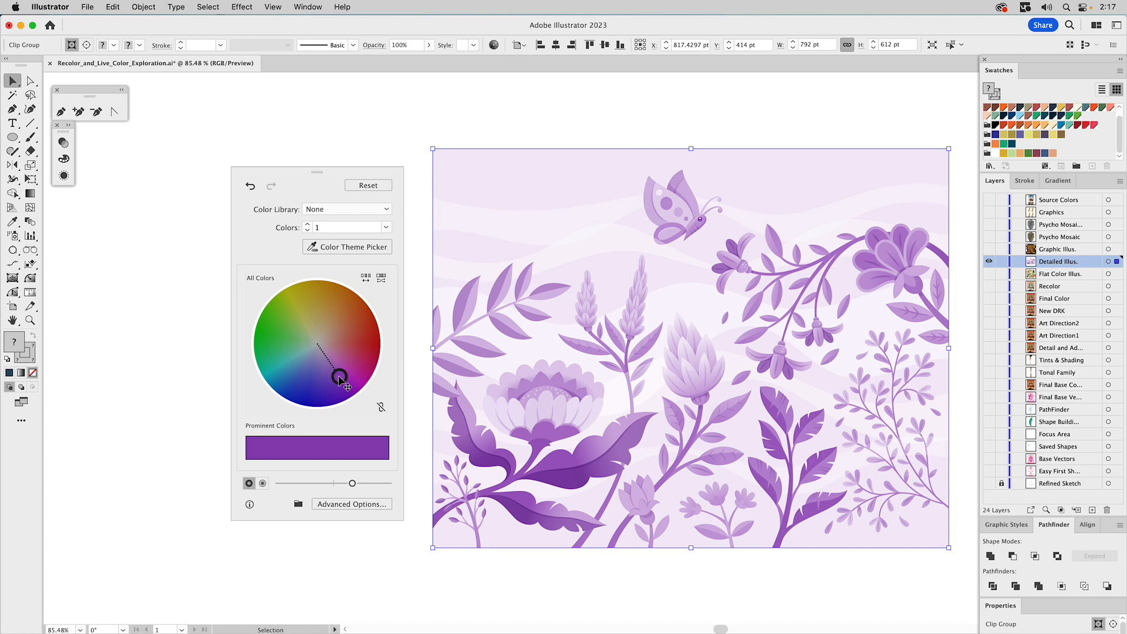
{"action": "left_click_drag", "start_coordinate": [339, 376], "coordinate": [347, 369]}
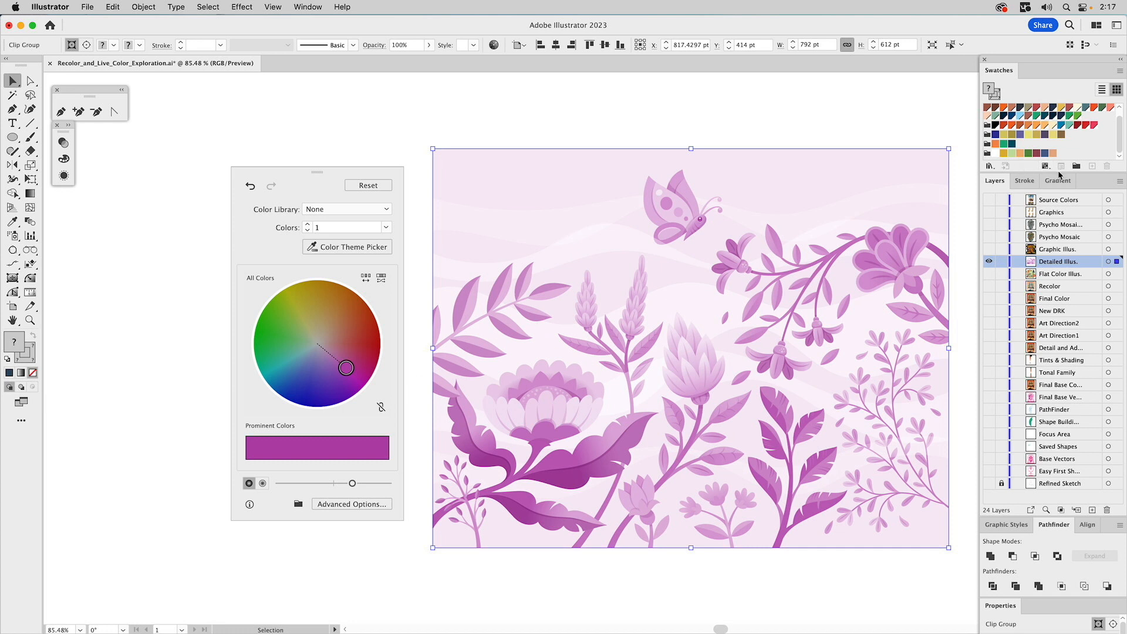
Enlarge the Swatches panel, save the magenta-purple prominent color as a swatch group and deselect the artwork
{"action": "left_click_drag", "start_coordinate": [1054, 171], "coordinate": [1054, 207]}
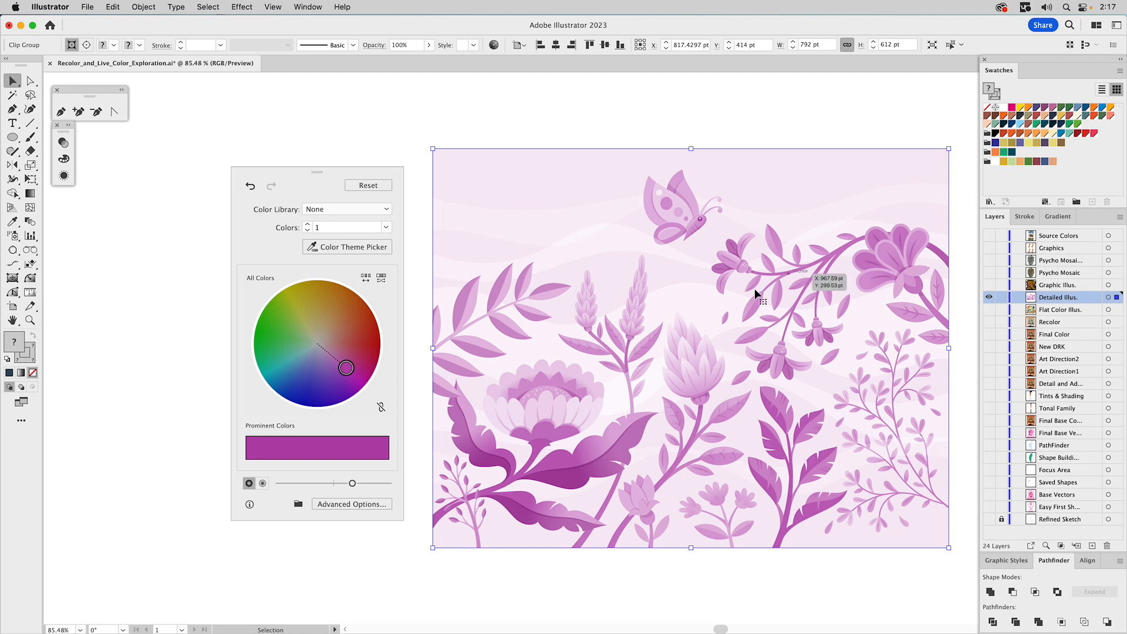
{"action": "left_click", "coordinate": [298, 504]}
{"action": "left_click", "coordinate": [309, 530]}
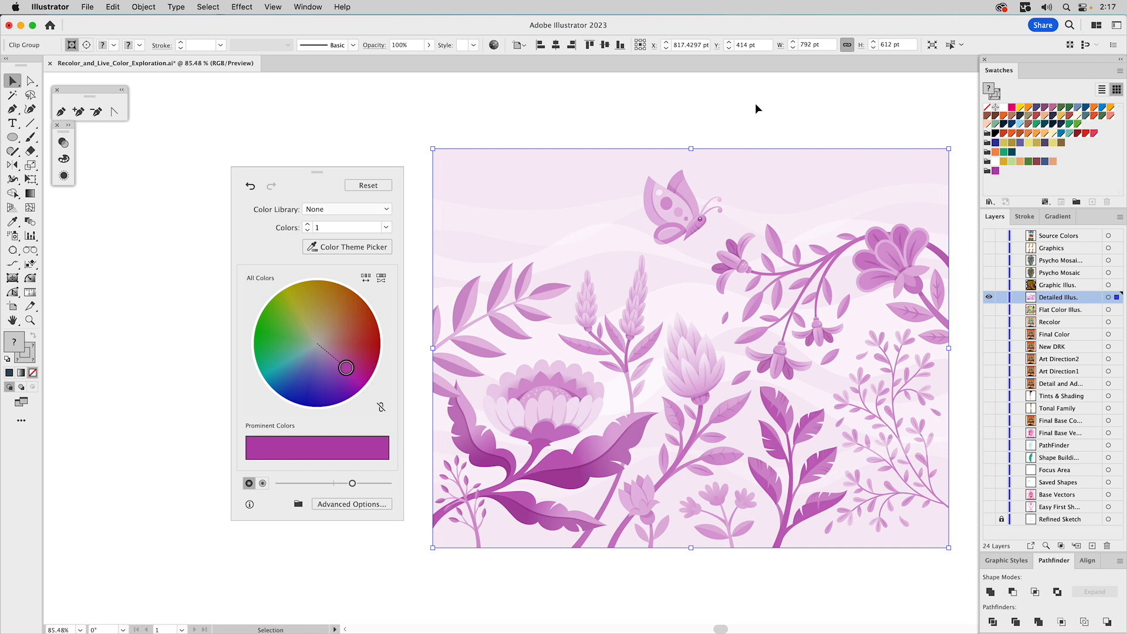
{"action": "left_click", "coordinate": [656, 97]}
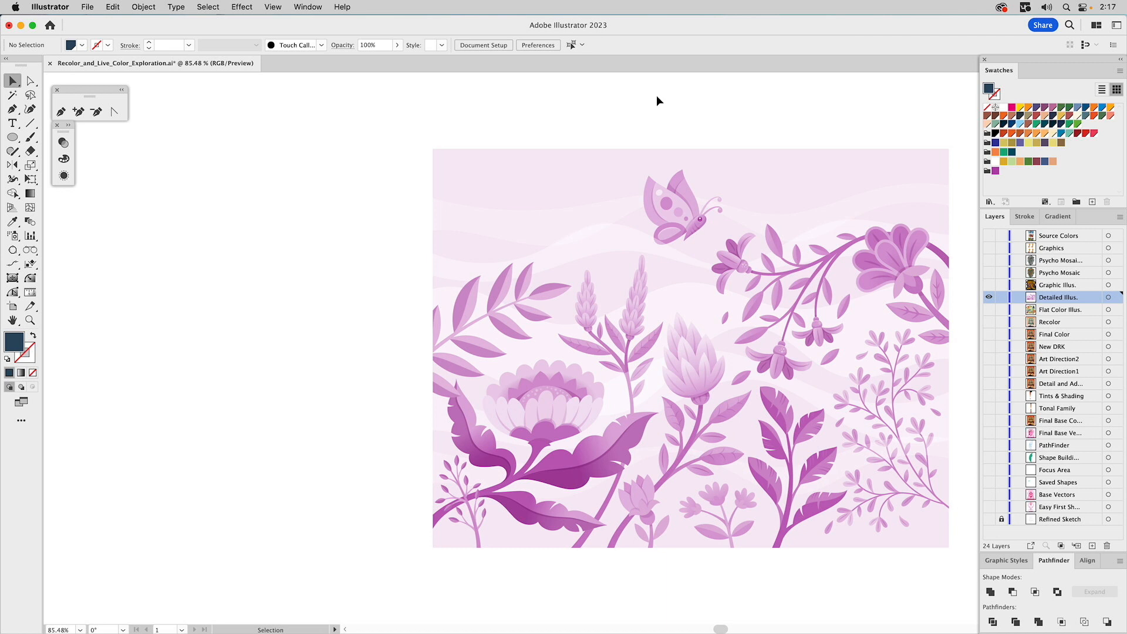
Show the Graphic Illus. layer, hide the Detailed Illus. layer and make Graphic Illus. the active layer
{"action": "left_click", "coordinate": [988, 285]}
{"action": "left_click", "coordinate": [989, 297]}
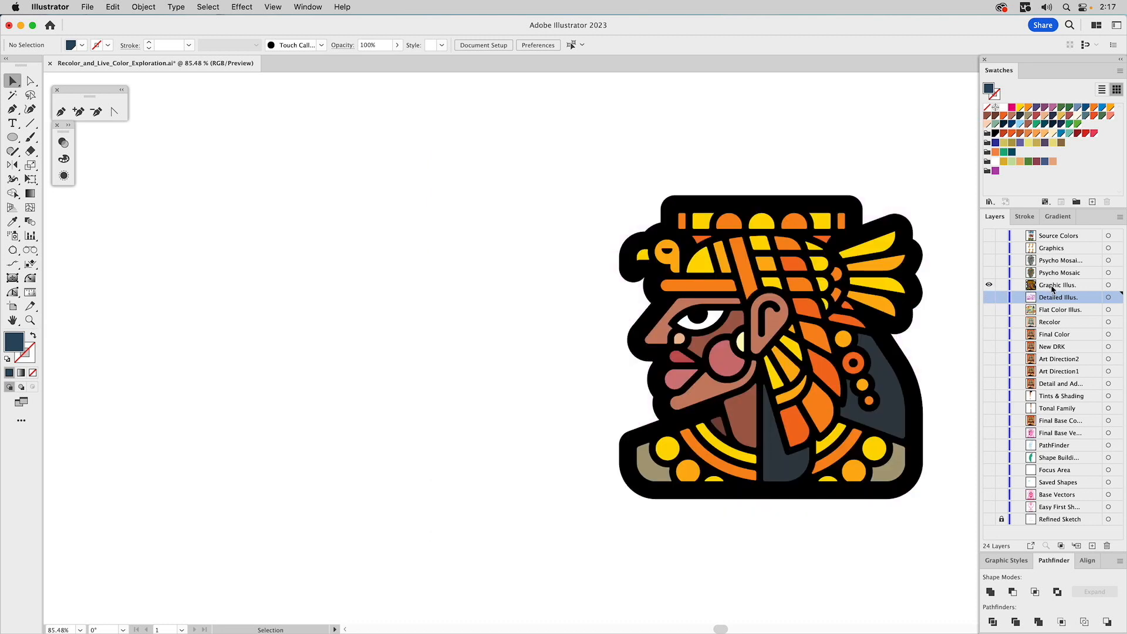
{"action": "left_click", "coordinate": [1054, 286]}
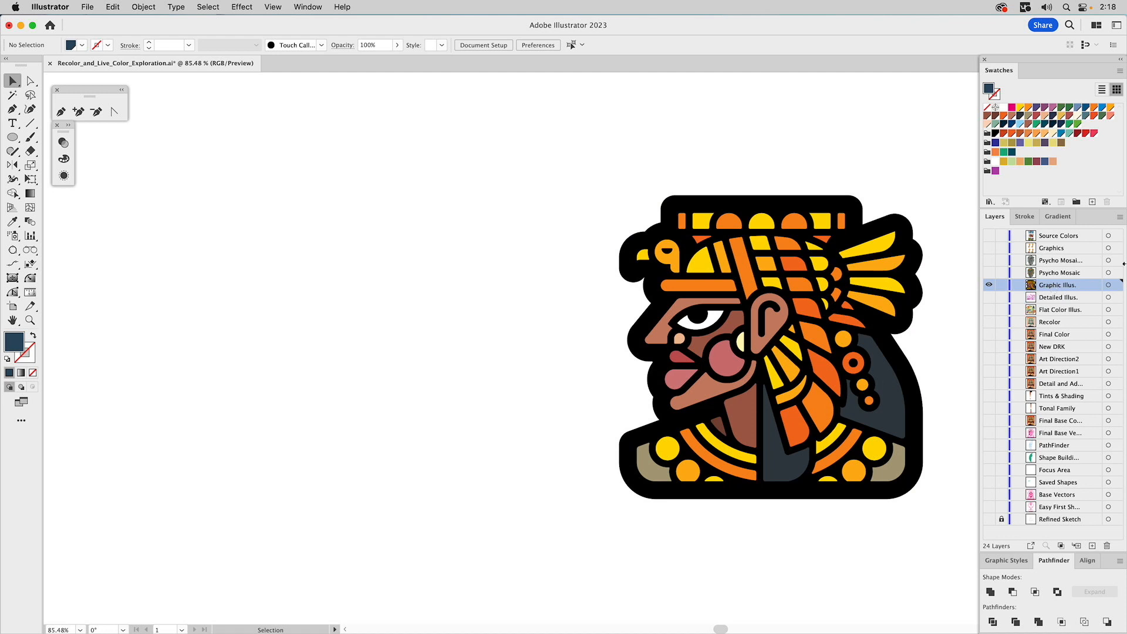
Select the graphic headdress portrait group and open Recolor Artwork beside it, clear of the artwork
{"action": "left_click", "coordinate": [800, 251]}
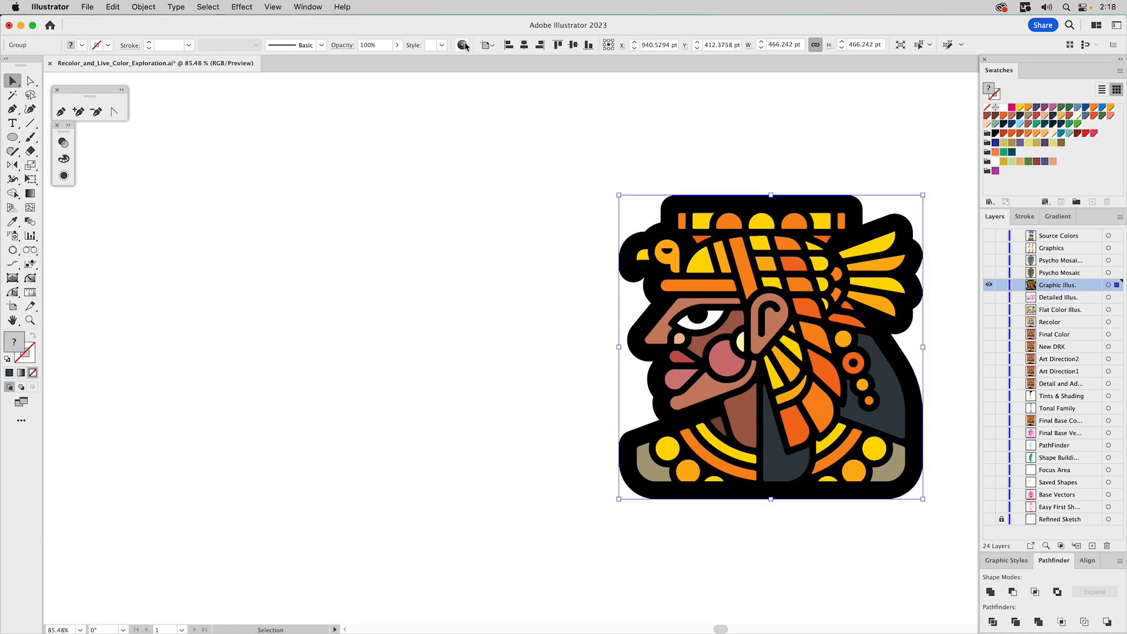
{"action": "left_click", "coordinate": [463, 45]}
{"action": "left_click_drag", "start_coordinate": [533, 182], "coordinate": [449, 173]}
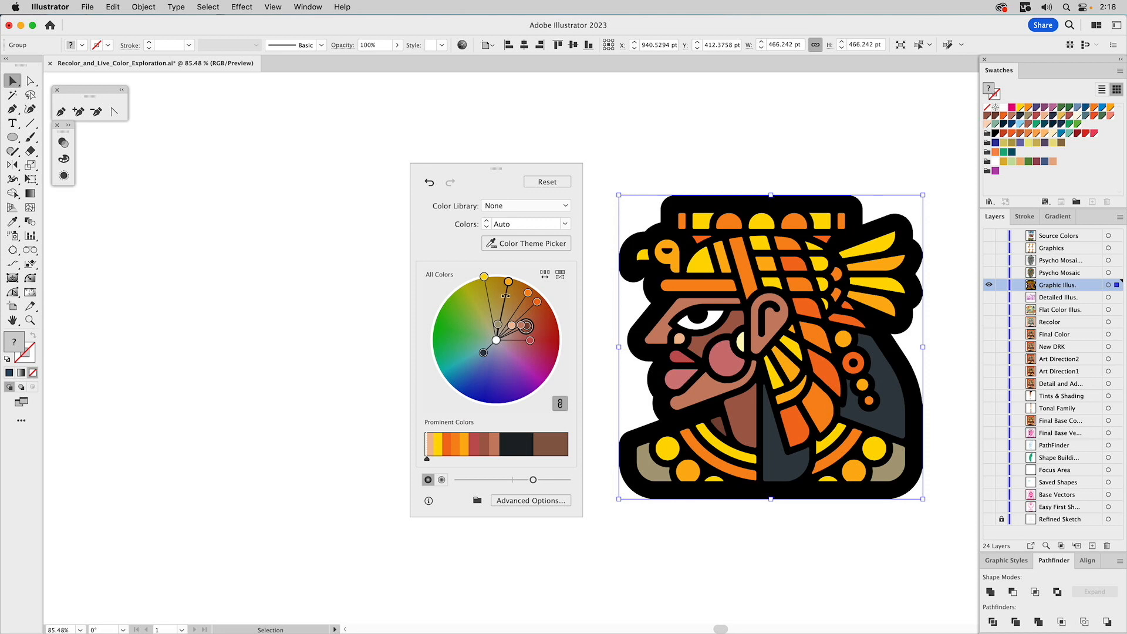
Try a blue, violet and magenta palette on the portrait, unlink the harmony colors and shift the cheek and lips to purple
{"action": "left_click_drag", "start_coordinate": [505, 295], "coordinate": [510, 367]}
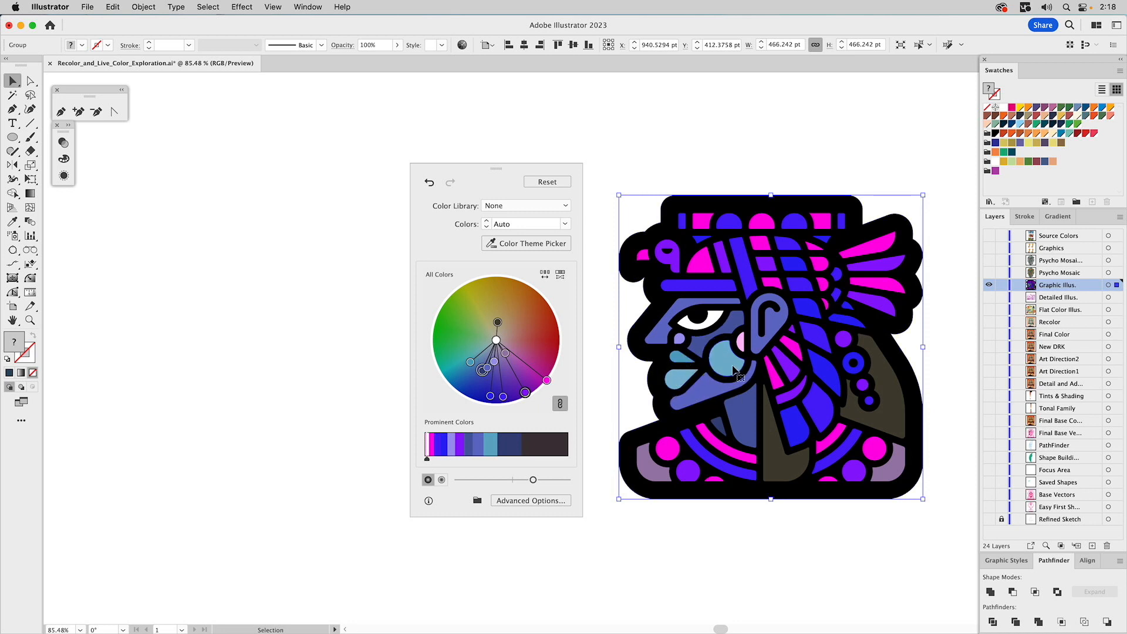
{"action": "left_click", "coordinate": [560, 403]}
{"action": "left_click_drag", "start_coordinate": [472, 365], "coordinate": [541, 389]}
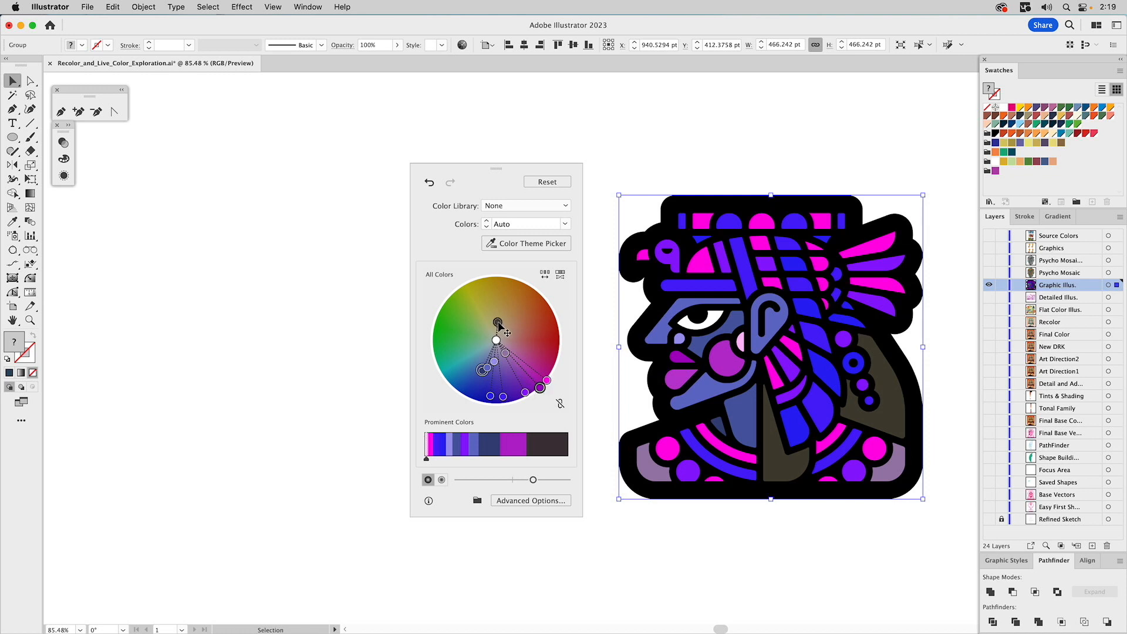
Try a higher overall brightness and a dark teal for the portrait's back shape, and reset the artwork to its original colors
{"action": "mouse_move", "coordinate": [500, 324]}
{"action": "left_mouse_down"}
{"action": "mouse_move", "coordinate": [560, 344]}
{"action": "mouse_move", "coordinate": [558, 354]}
{"action": "mouse_move", "coordinate": [550, 314]}
{"action": "mouse_move", "coordinate": [522, 289]}
{"action": "mouse_move", "coordinate": [483, 277]}
{"action": "mouse_move", "coordinate": [488, 326]}
{"action": "mouse_move", "coordinate": [490, 310]}
{"action": "left_mouse_up"}
{"action": "left_click_drag", "start_coordinate": [533, 482], "coordinate": [555, 482]}
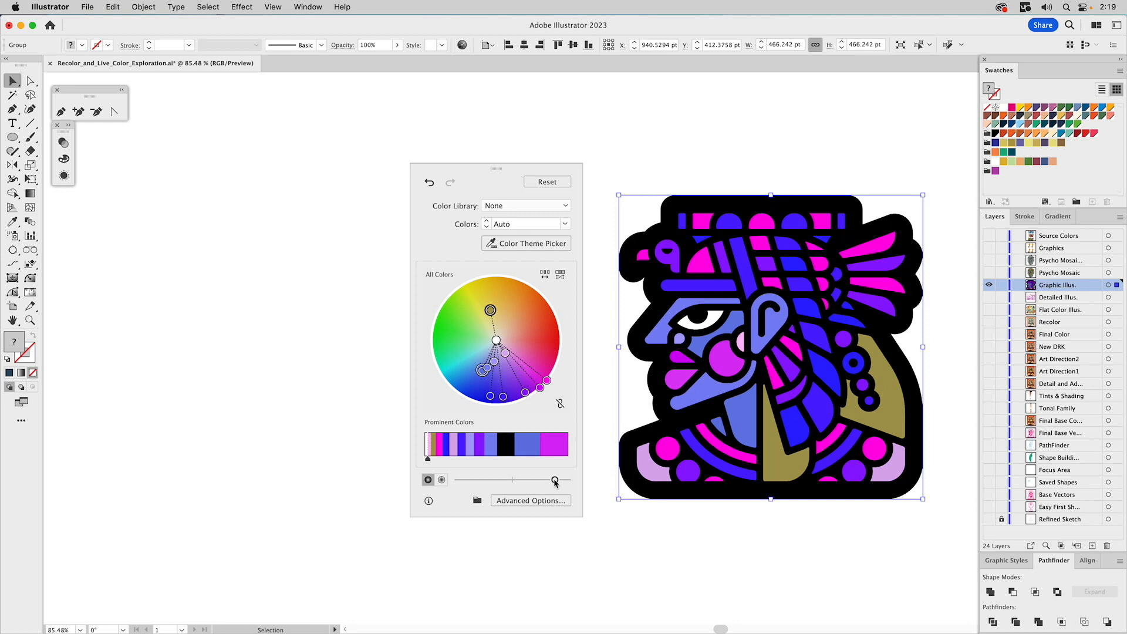
{"action": "left_click_drag", "start_coordinate": [555, 483], "coordinate": [545, 482]}
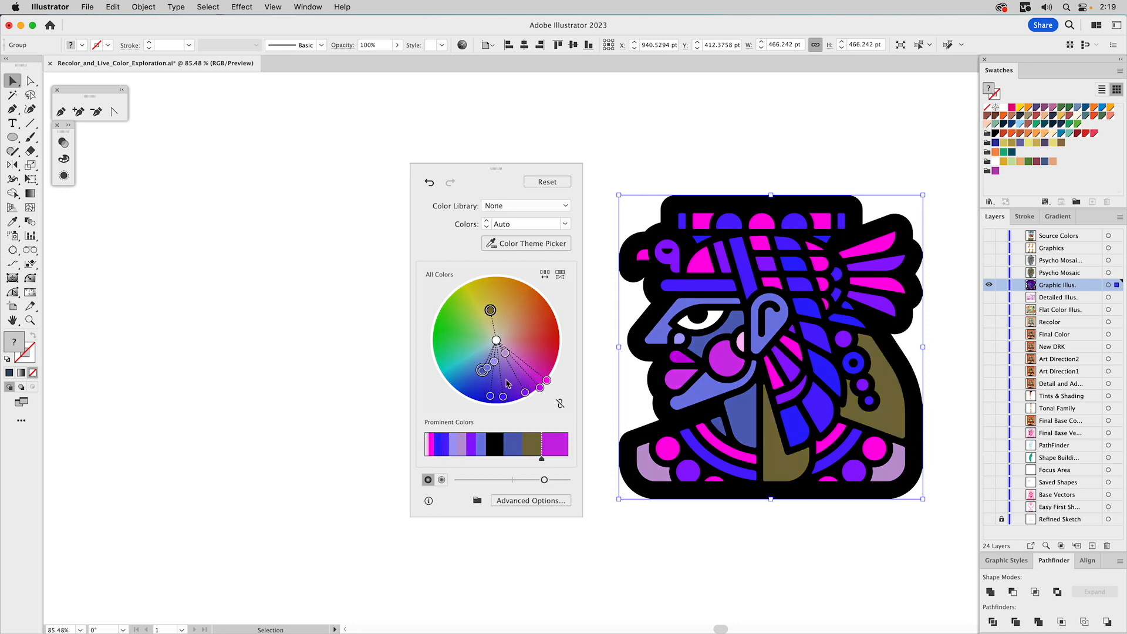
{"action": "mouse_move", "coordinate": [490, 311]}
{"action": "left_mouse_down"}
{"action": "mouse_move", "coordinate": [558, 330]}
{"action": "mouse_move", "coordinate": [534, 302]}
{"action": "mouse_move", "coordinate": [468, 297]}
{"action": "mouse_move", "coordinate": [536, 367]}
{"action": "mouse_move", "coordinate": [517, 401]}
{"action": "mouse_move", "coordinate": [469, 392]}
{"action": "mouse_move", "coordinate": [459, 375]}
{"action": "left_mouse_up"}
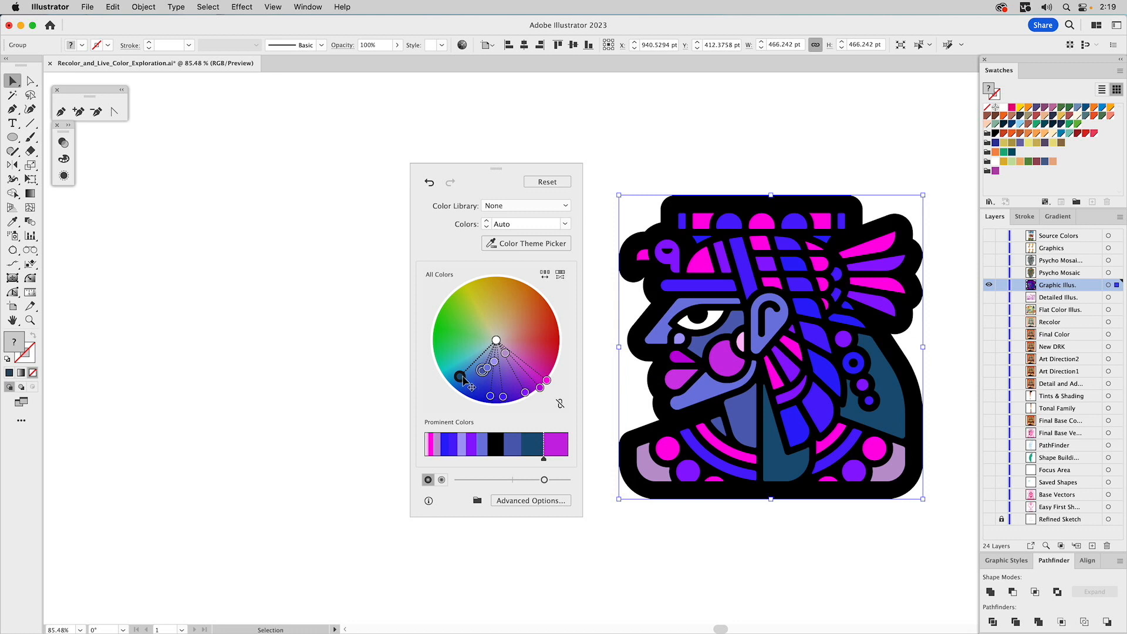
{"action": "left_click", "coordinate": [547, 182]}
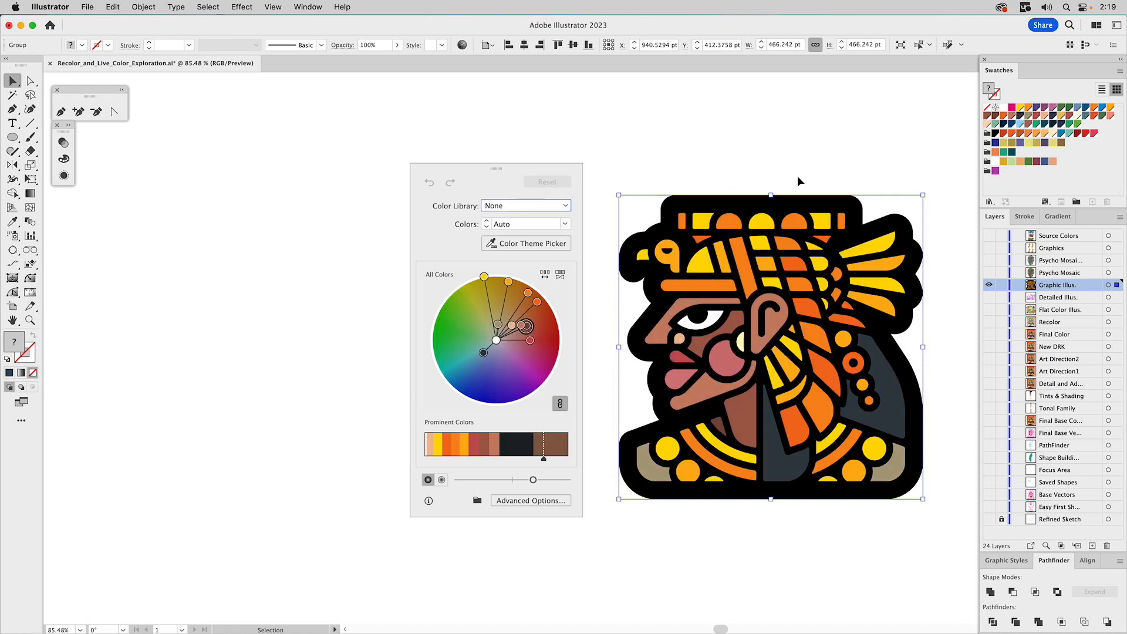
Show the Source Colors layer and apply the blue abstract painting's colors to the portrait with the Color Theme Picker
{"action": "left_click", "coordinate": [988, 236]}
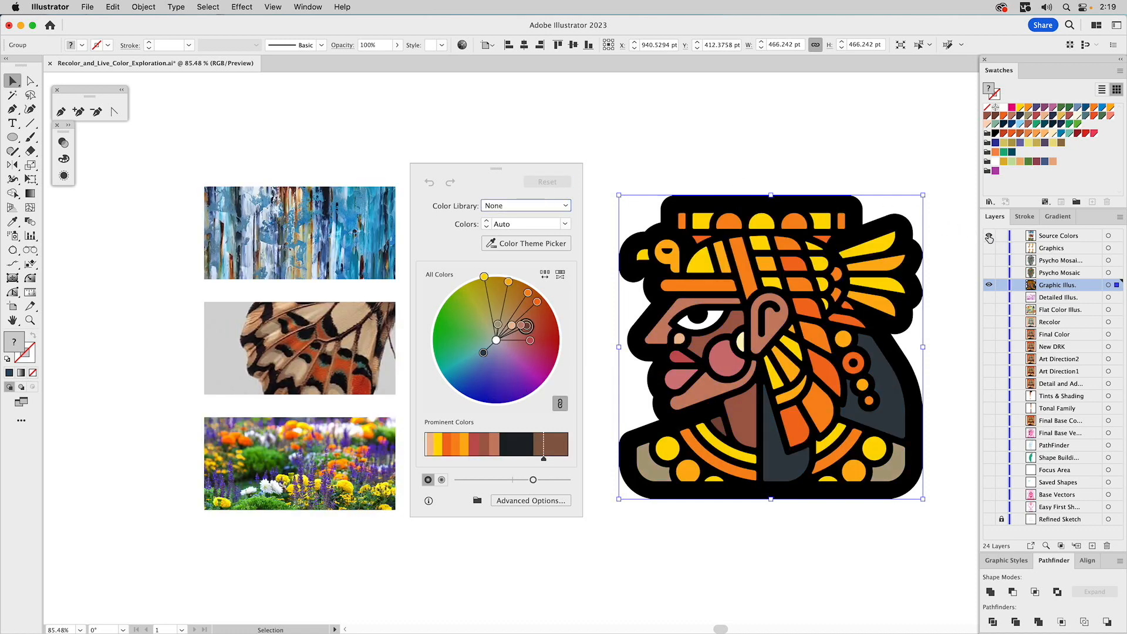
{"action": "left_click", "coordinate": [523, 244]}
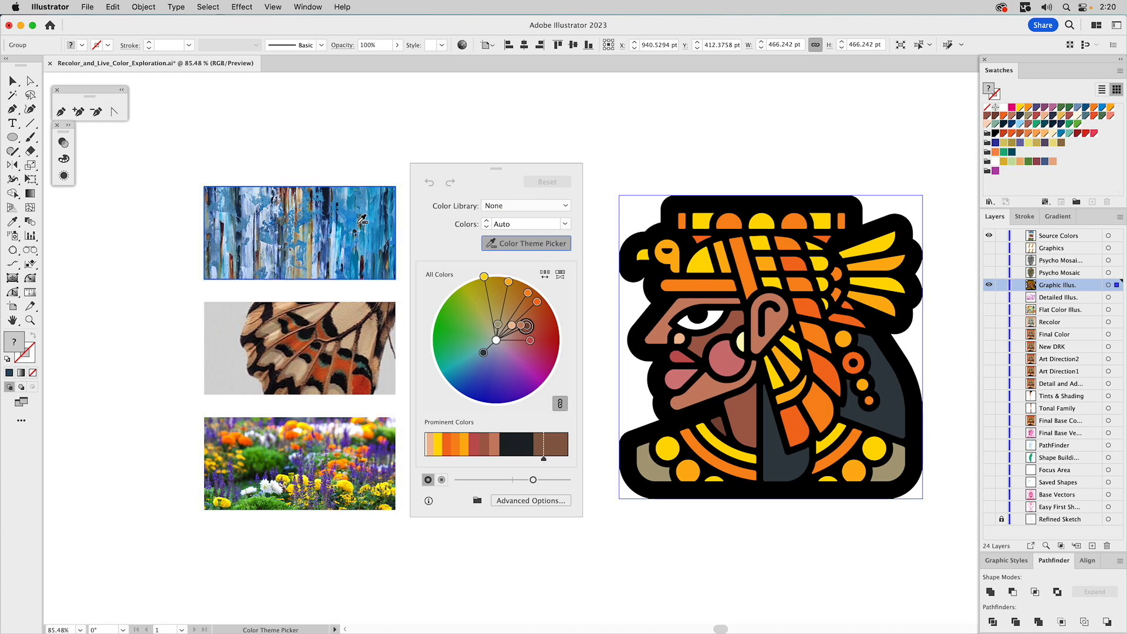
{"action": "left_click", "coordinate": [315, 215]}
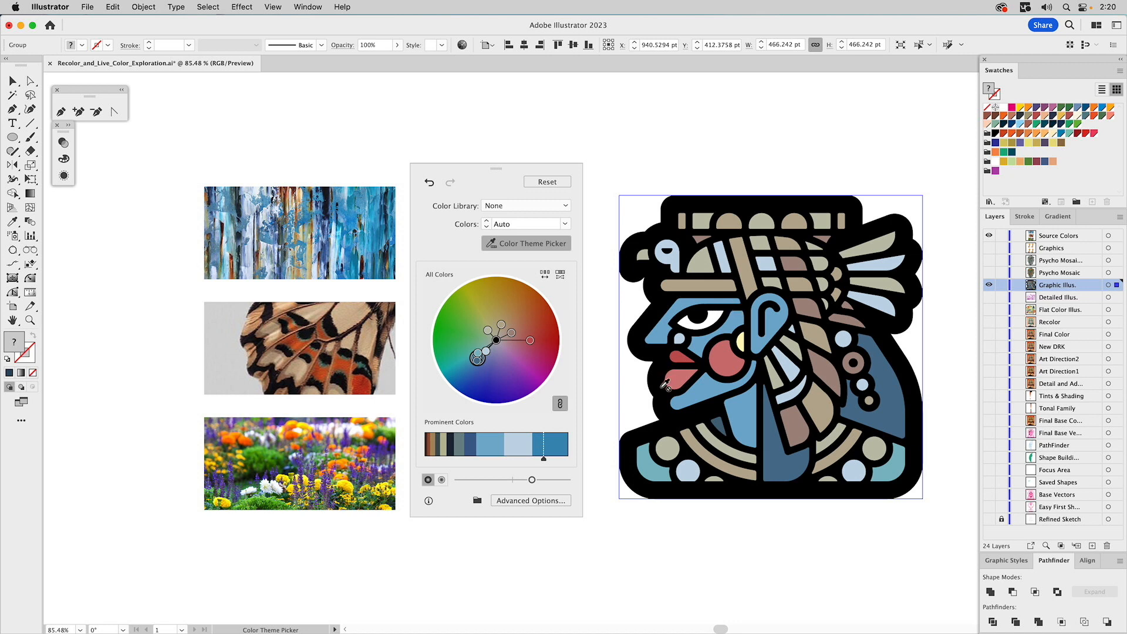
Try a higher overall saturation on the portrait's blue painting palette, and reset the artwork to its original colors
{"action": "left_click", "coordinate": [442, 480]}
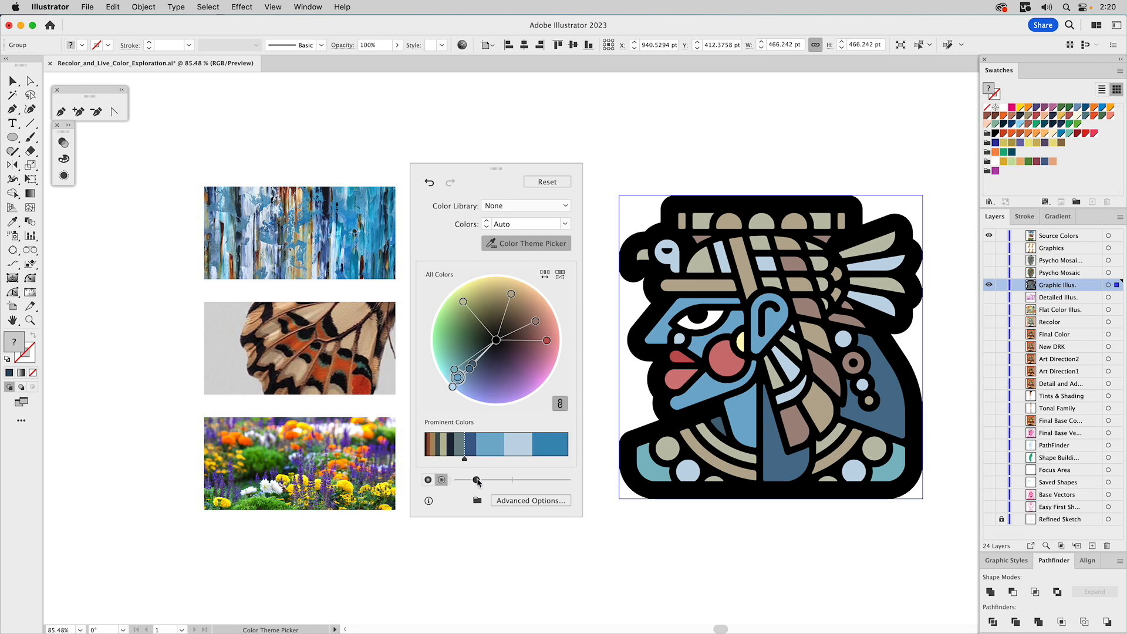
{"action": "left_click_drag", "start_coordinate": [475, 480], "coordinate": [506, 481]}
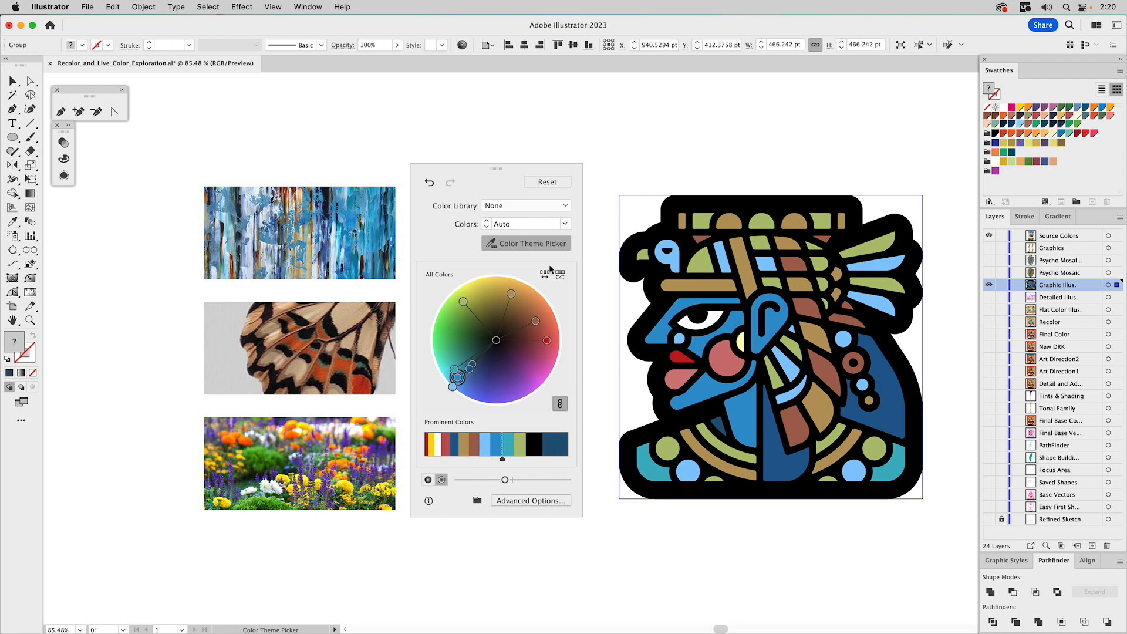
{"action": "left_click", "coordinate": [551, 183]}
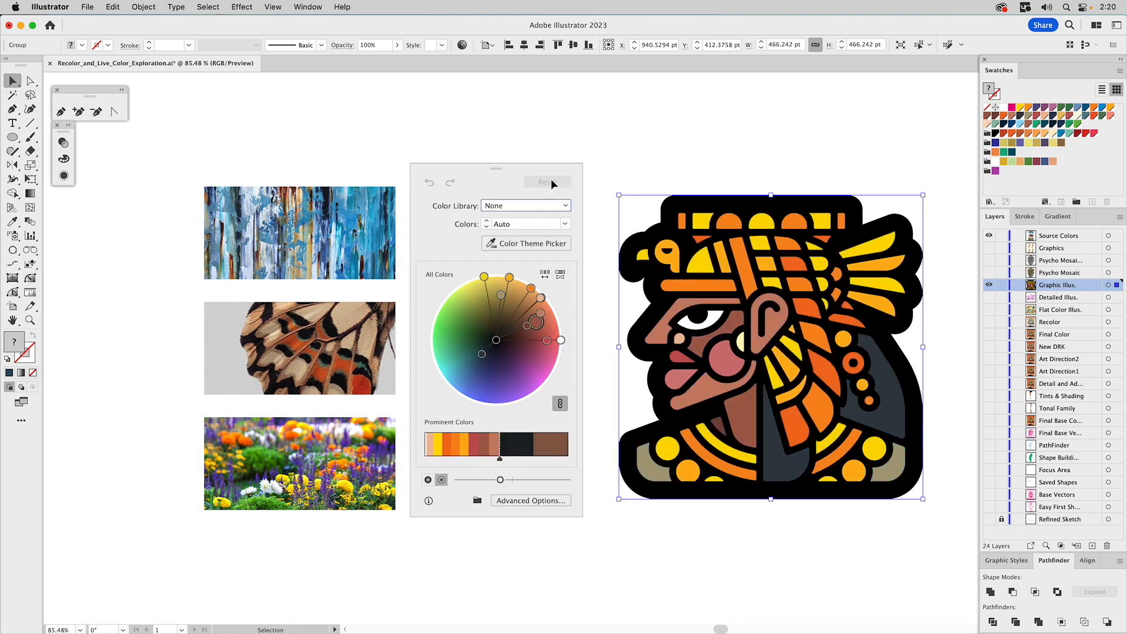
Apply the flower garden photo's colors to the portrait with the Color Theme Picker, try a higher brightness and undo the brightness change
{"action": "left_click", "coordinate": [532, 244]}
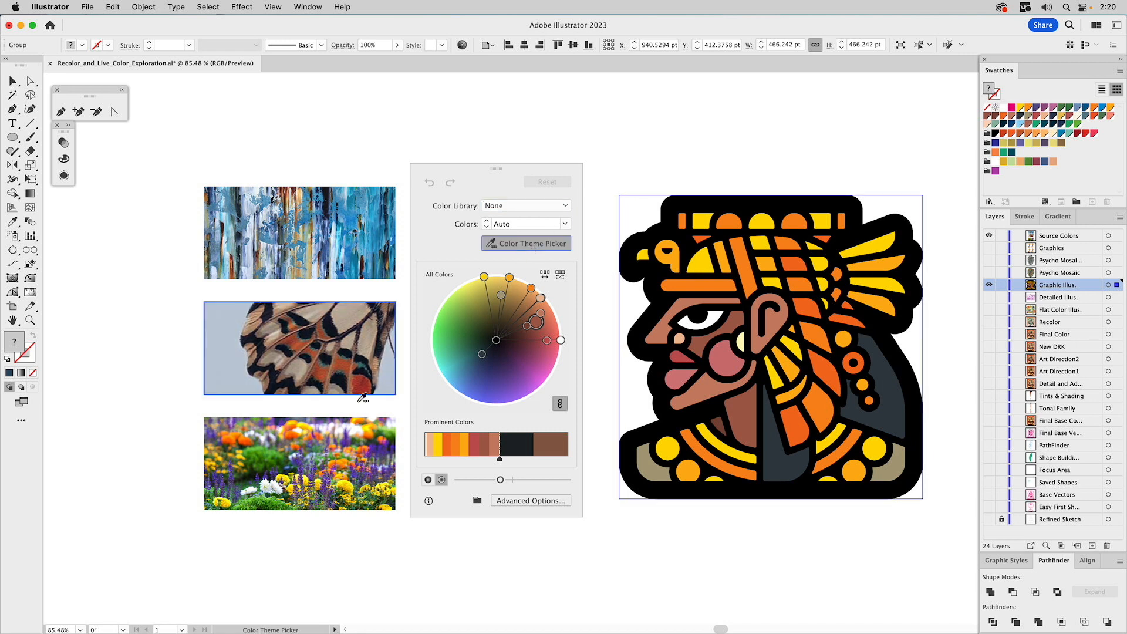
{"action": "left_click", "coordinate": [292, 458]}
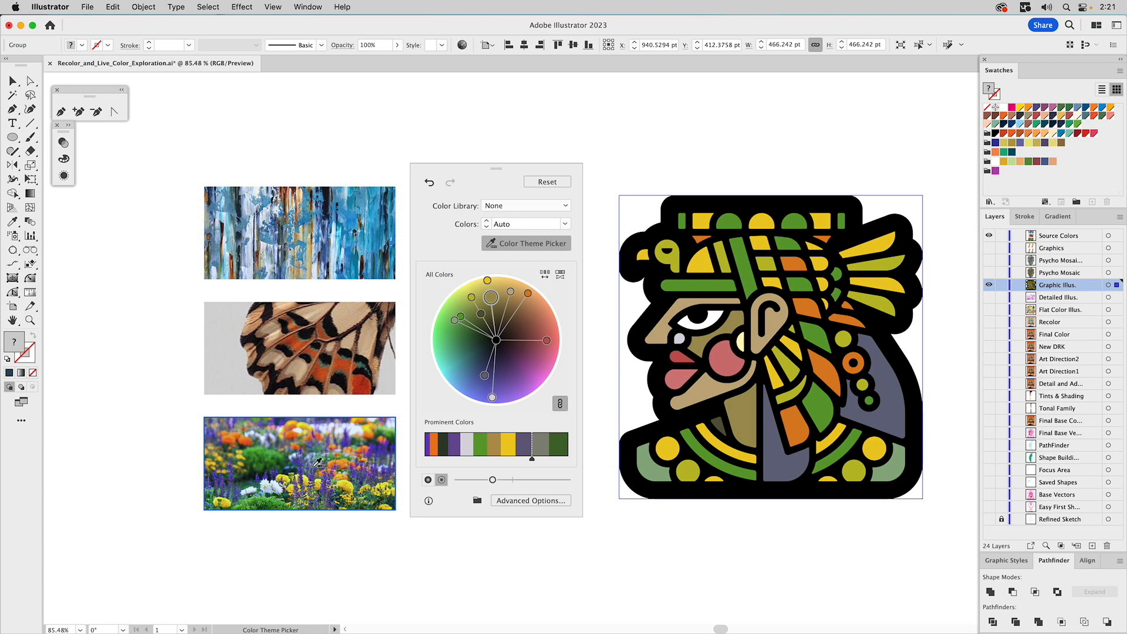
{"action": "left_click", "coordinate": [429, 480]}
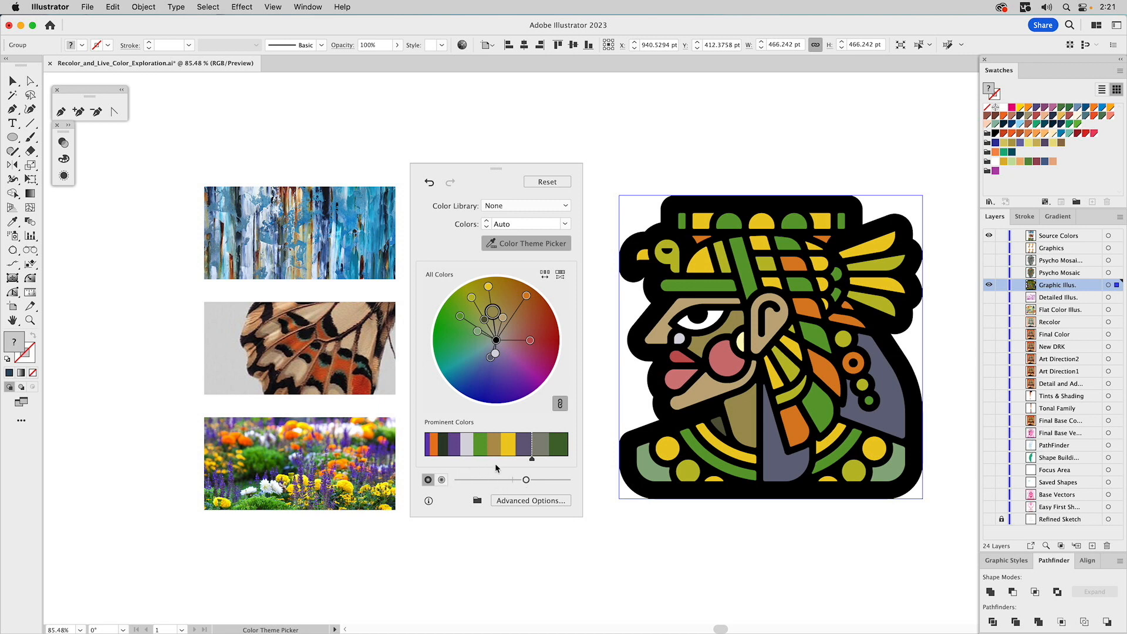
{"action": "left_click_drag", "start_coordinate": [526, 479], "coordinate": [552, 480]}
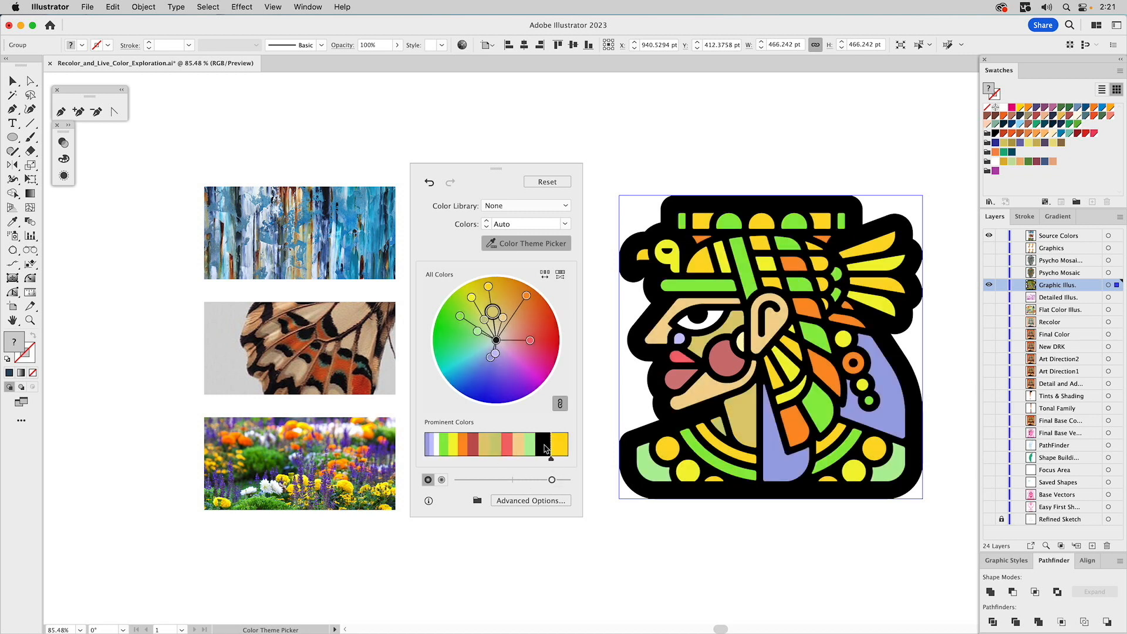
{"action": "left_click", "coordinate": [427, 182]}
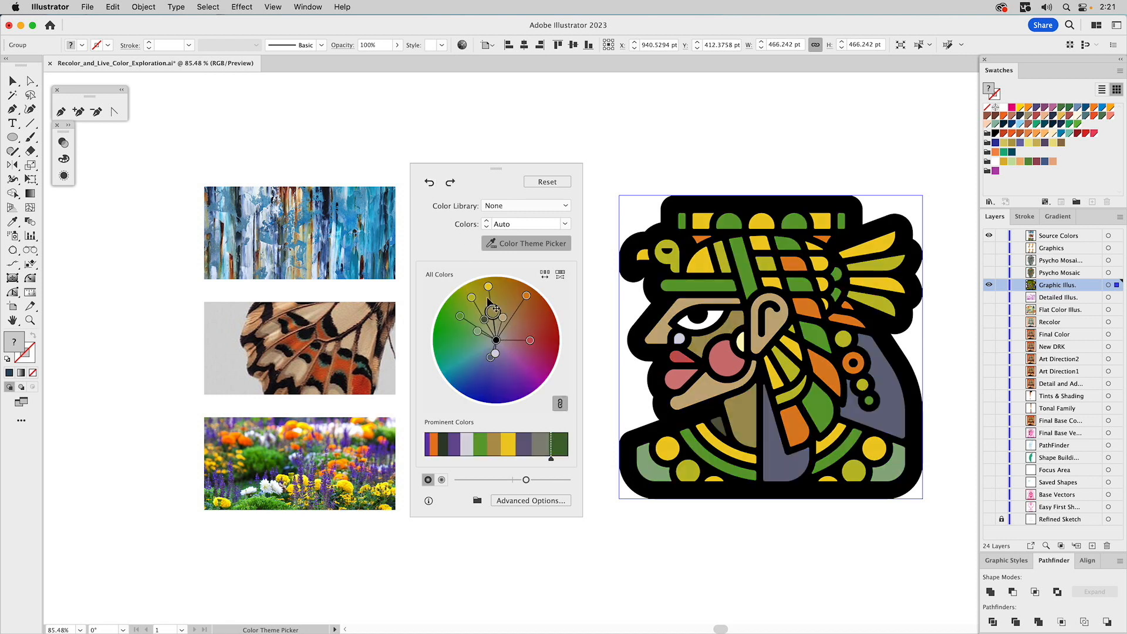
Try a slightly higher saturation on the portrait's flower palette, and reset the artwork to its original colors
{"action": "left_click", "coordinate": [442, 479]}
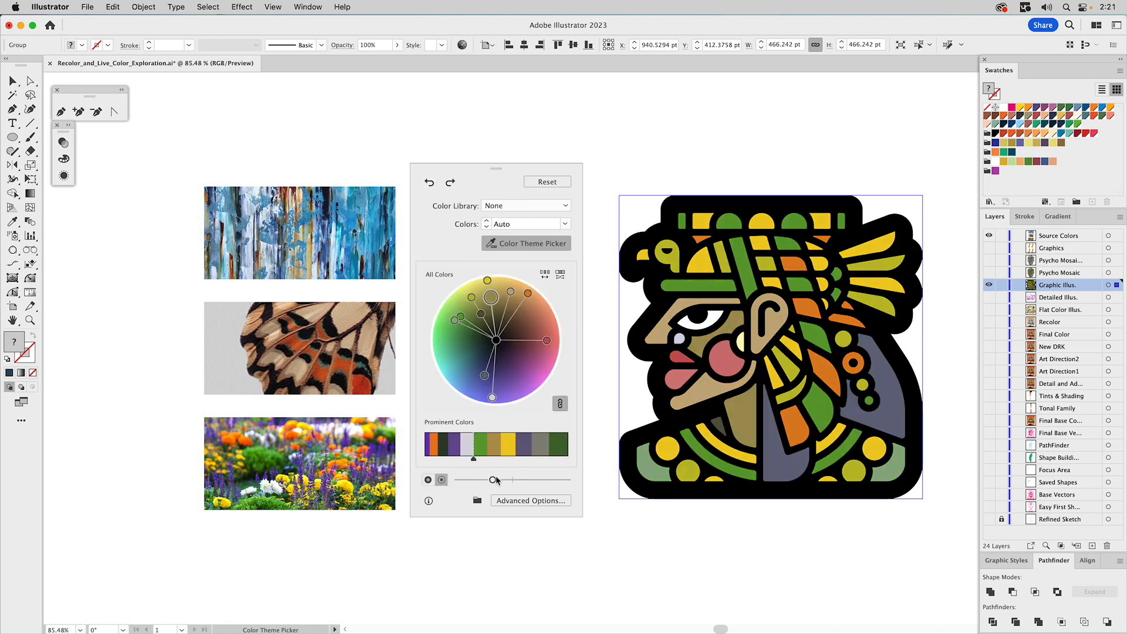
{"action": "mouse_move", "coordinate": [495, 482]}
{"action": "left_mouse_down"}
{"action": "mouse_move", "coordinate": [526, 485]}
{"action": "mouse_move", "coordinate": [478, 482]}
{"action": "mouse_move", "coordinate": [503, 484]}
{"action": "left_mouse_up"}
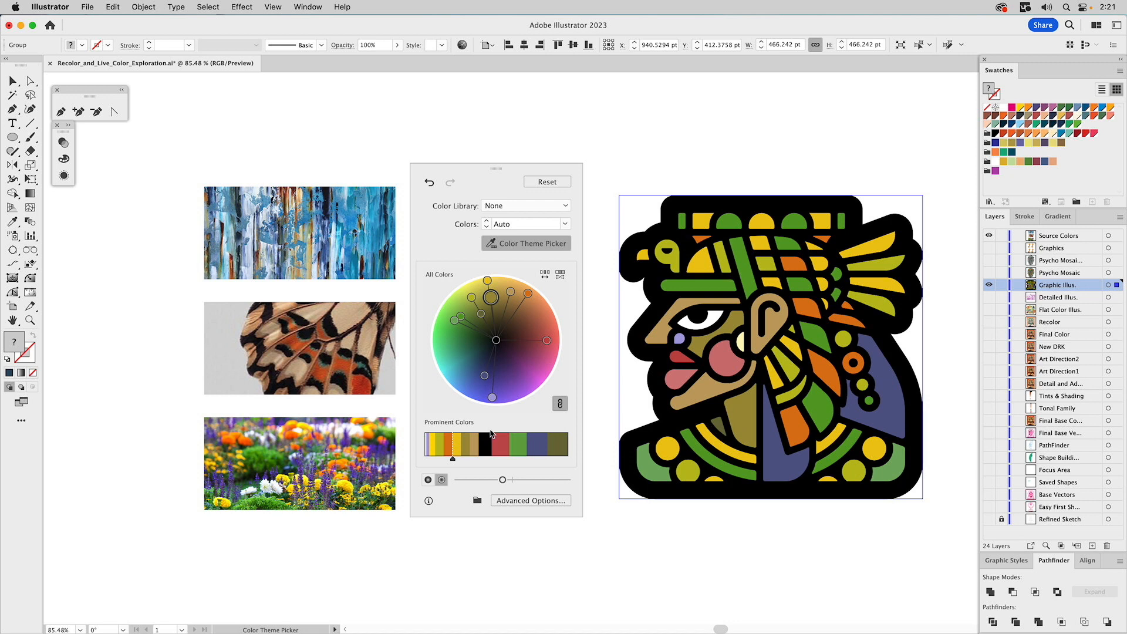
{"action": "left_click", "coordinate": [549, 183]}
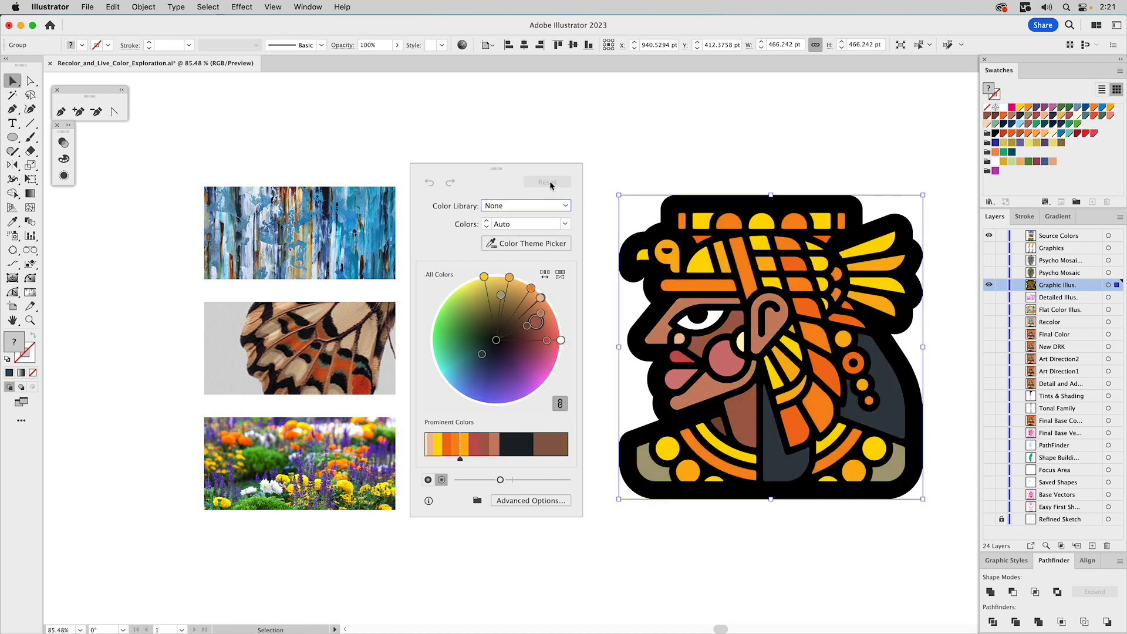
Apply the butterfly wing photo's colors to the portrait with the Color Theme Picker, and raise the overall saturation and brightness
{"action": "left_click", "coordinate": [506, 243]}
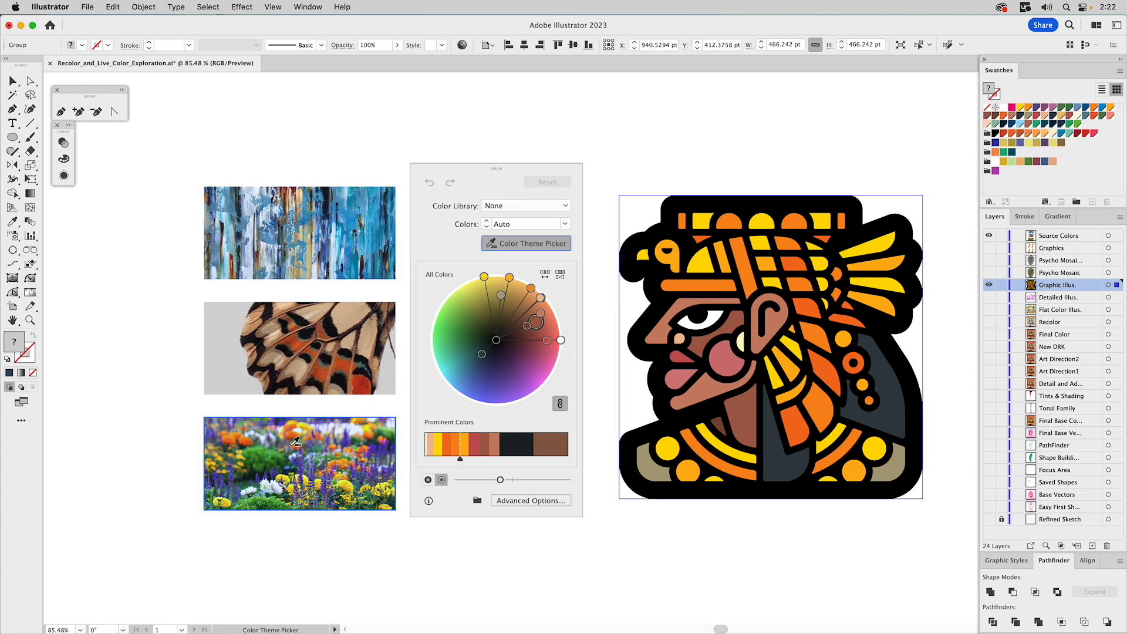
{"action": "left_click", "coordinate": [295, 347]}
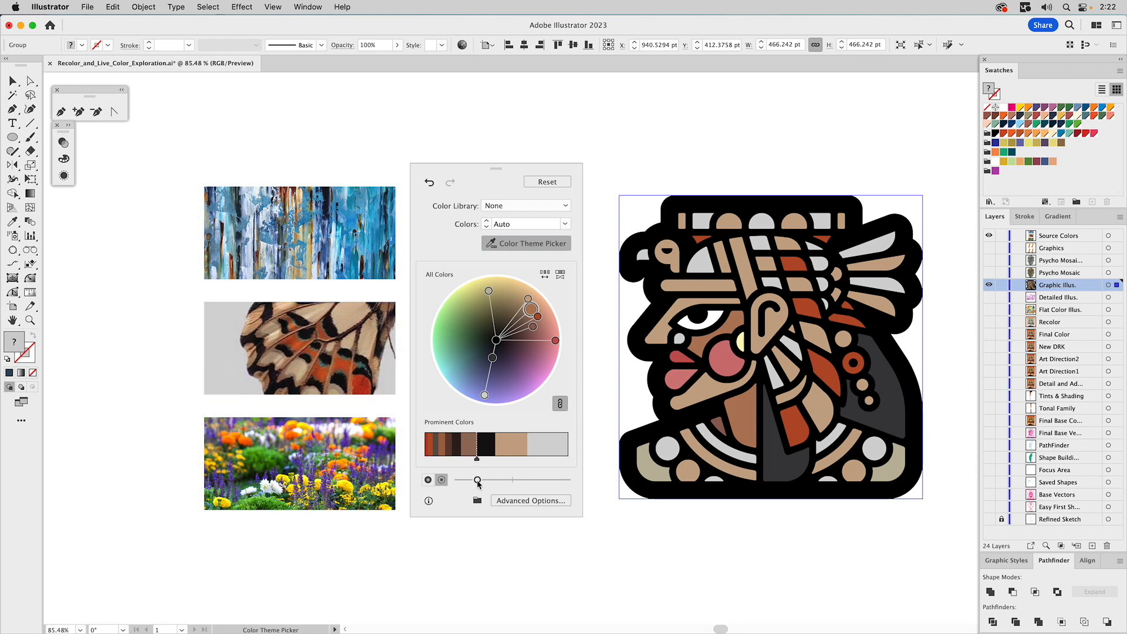
{"action": "left_click_drag", "start_coordinate": [477, 480], "coordinate": [496, 480]}
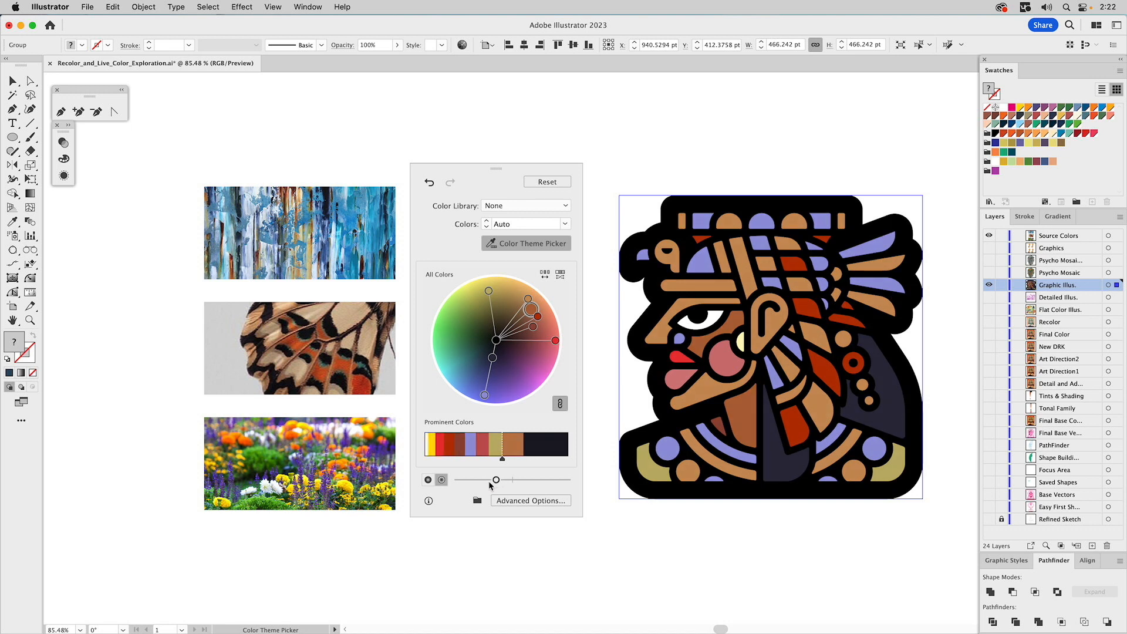
{"action": "left_click", "coordinate": [430, 480]}
{"action": "left_click_drag", "start_coordinate": [526, 481], "coordinate": [545, 482]}
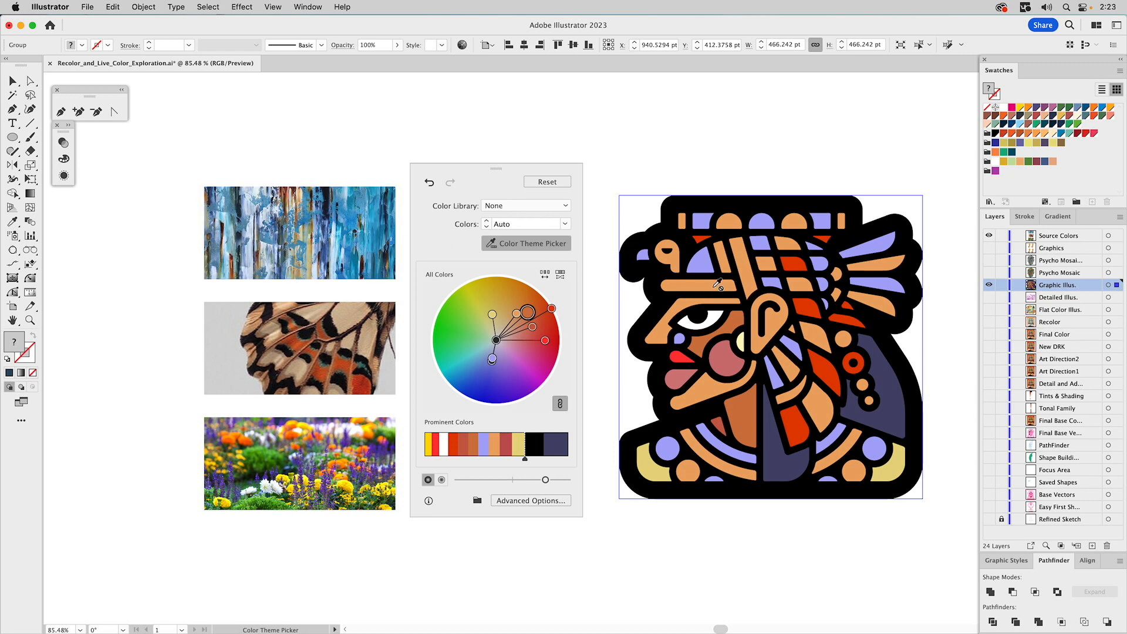
Unlink the harmony colors, shift one light orange in the headdress to turquoise, and close Recolor Artwork with the portrait deselected
{"action": "left_click", "coordinate": [560, 404]}
{"action": "left_click_drag", "start_coordinate": [515, 315], "coordinate": [457, 359]}
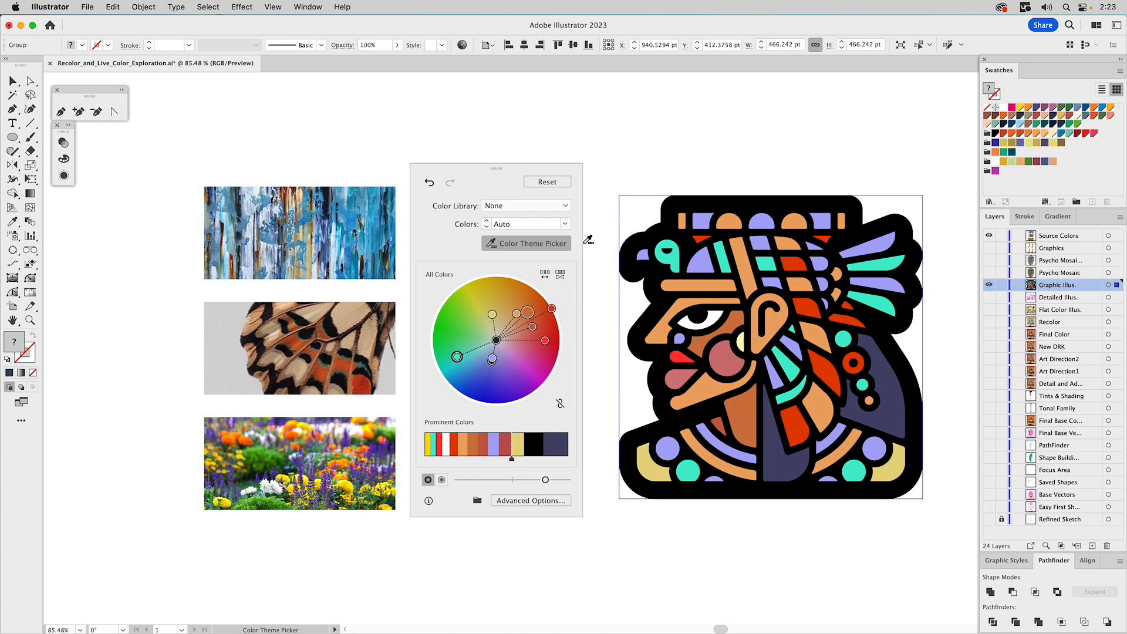
{"action": "key", "text": "Escape"}
{"action": "left_click", "coordinate": [595, 136]}
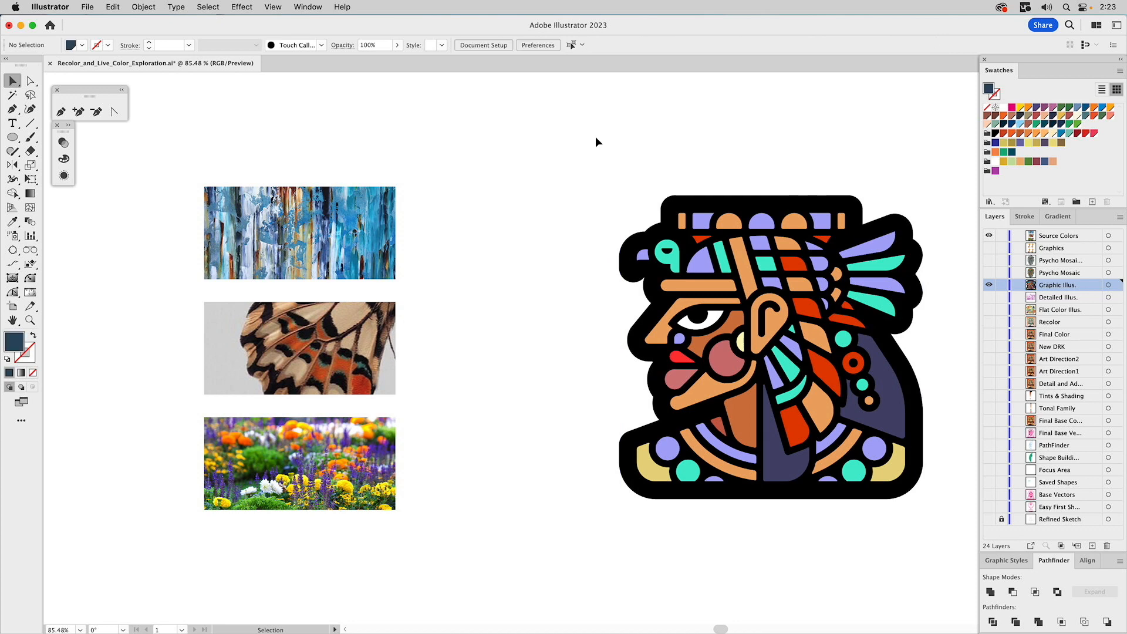
Hide the Graphic Illus. and Source Colors layers and show the Psycho Mosaic layer
{"action": "left_click", "coordinate": [990, 286]}
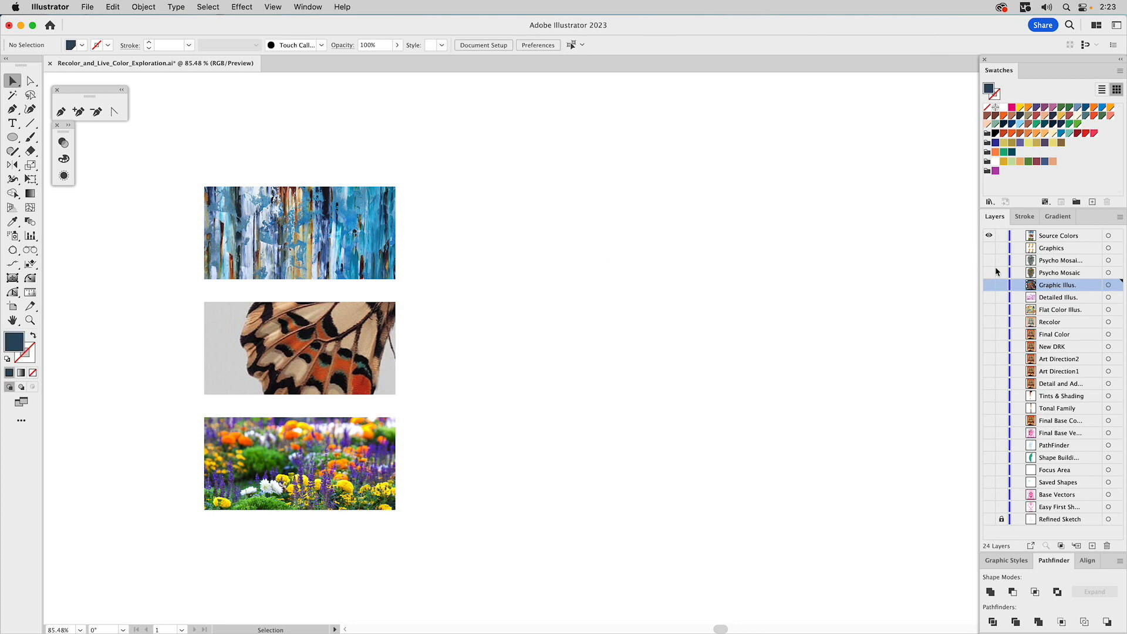
{"action": "left_click", "coordinate": [989, 235]}
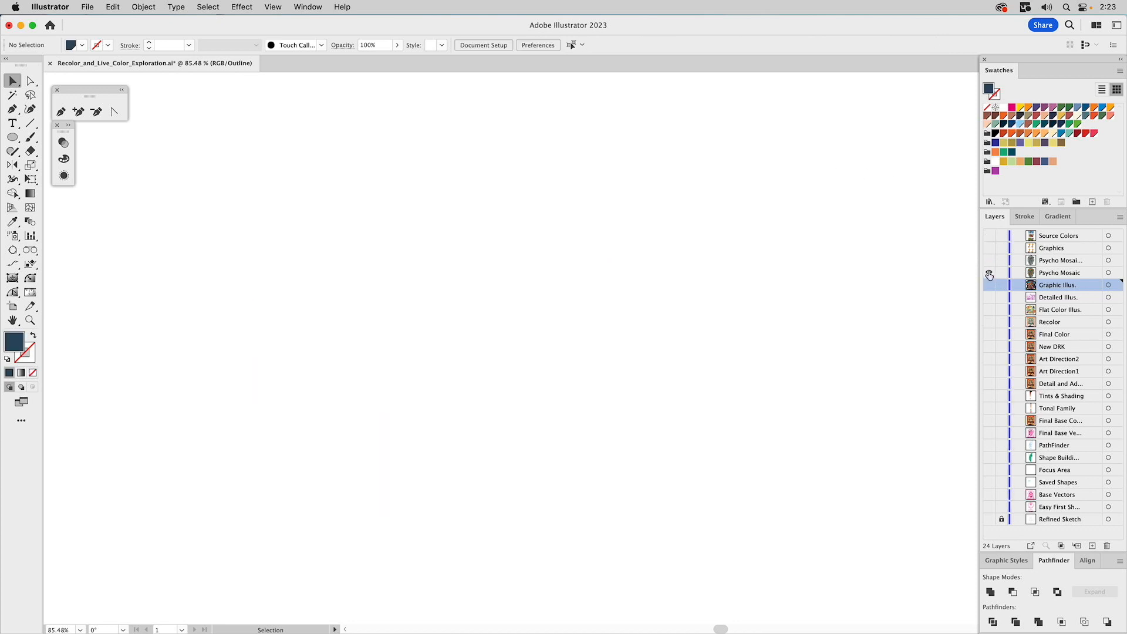
{"action": "left_click", "coordinate": [988, 281]}
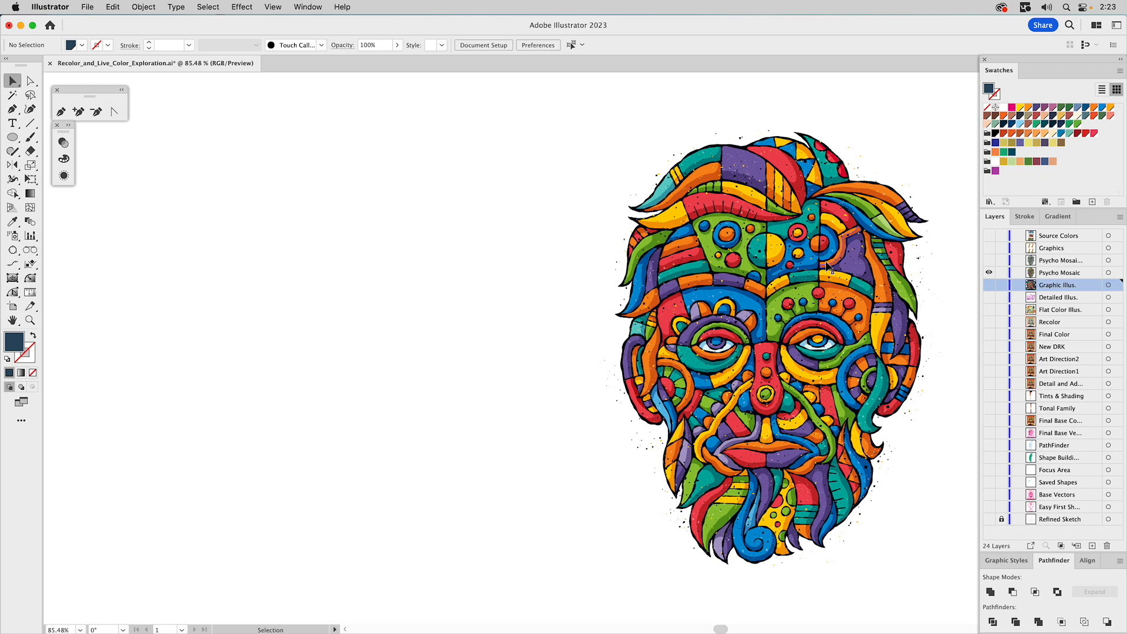
Select the mosaic face group and open Recolor Artwork beside it, clear of the artwork
{"action": "left_click", "coordinate": [828, 267]}
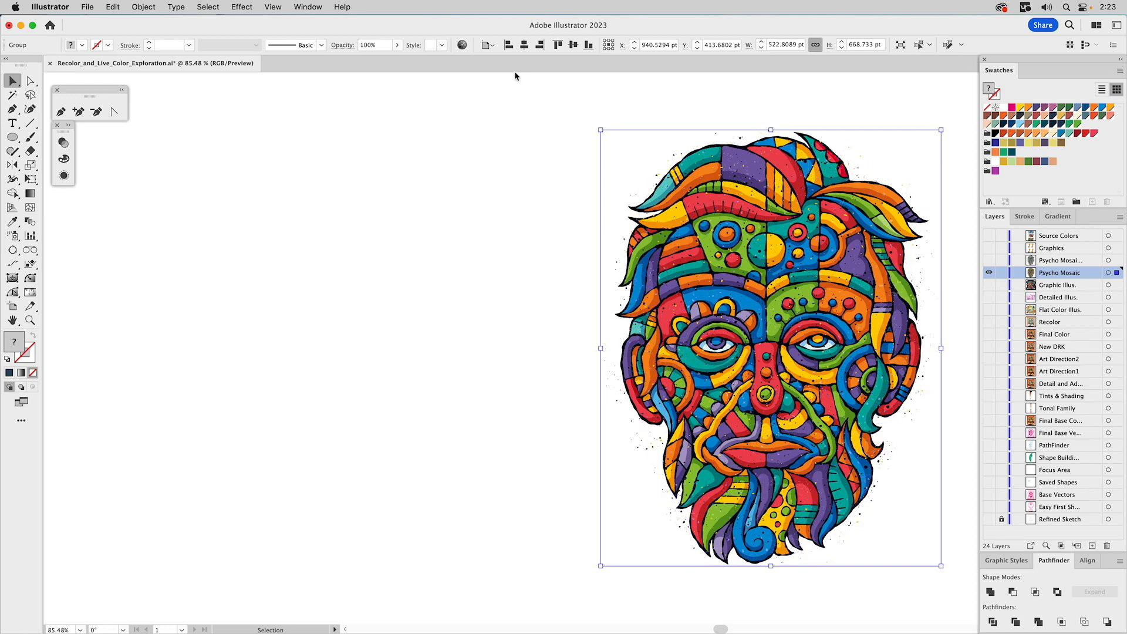
{"action": "left_click", "coordinate": [462, 45]}
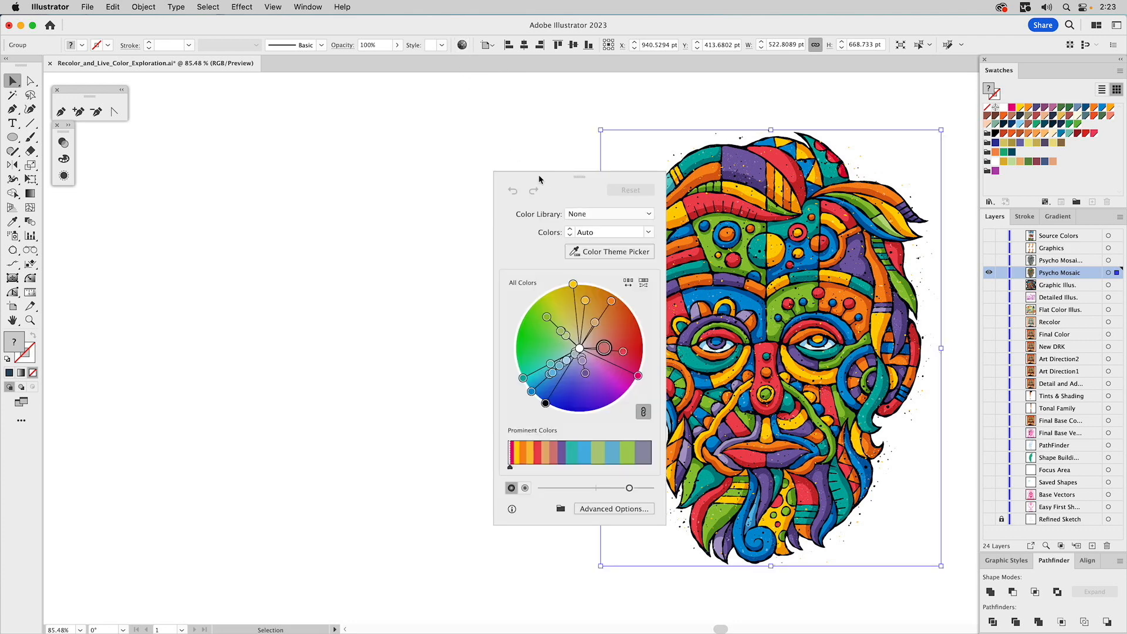
{"action": "left_click_drag", "start_coordinate": [538, 177], "coordinate": [473, 180]}
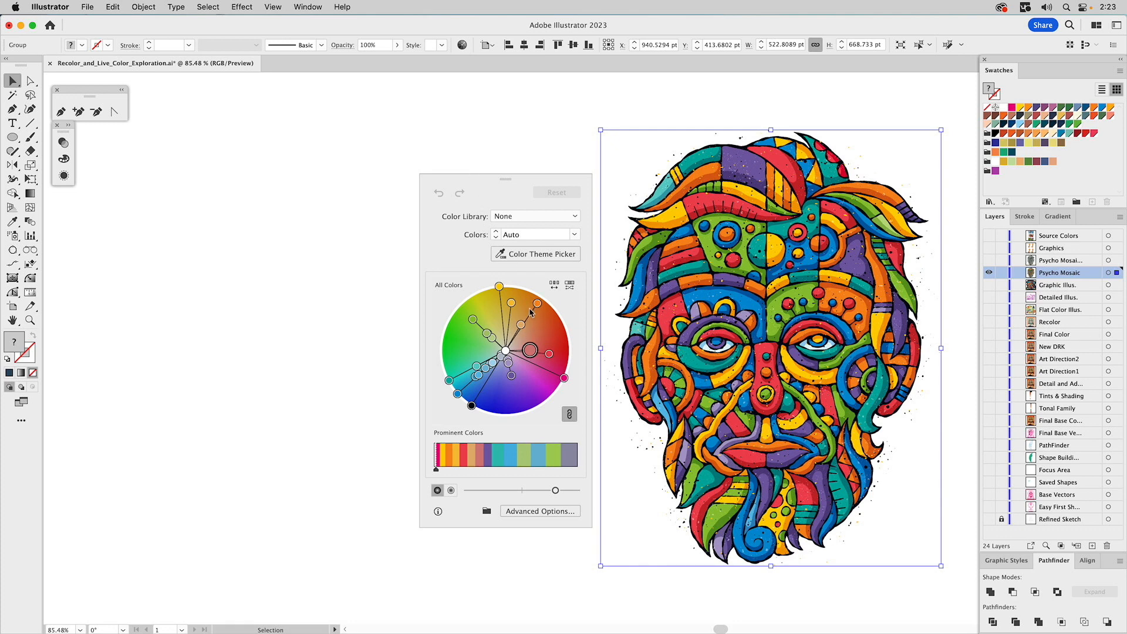
Try rotating the mosaic face's linked hues around the color wheel, and reset the artwork to its original colors
{"action": "left_click_drag", "start_coordinate": [531, 313], "coordinate": [499, 380]}
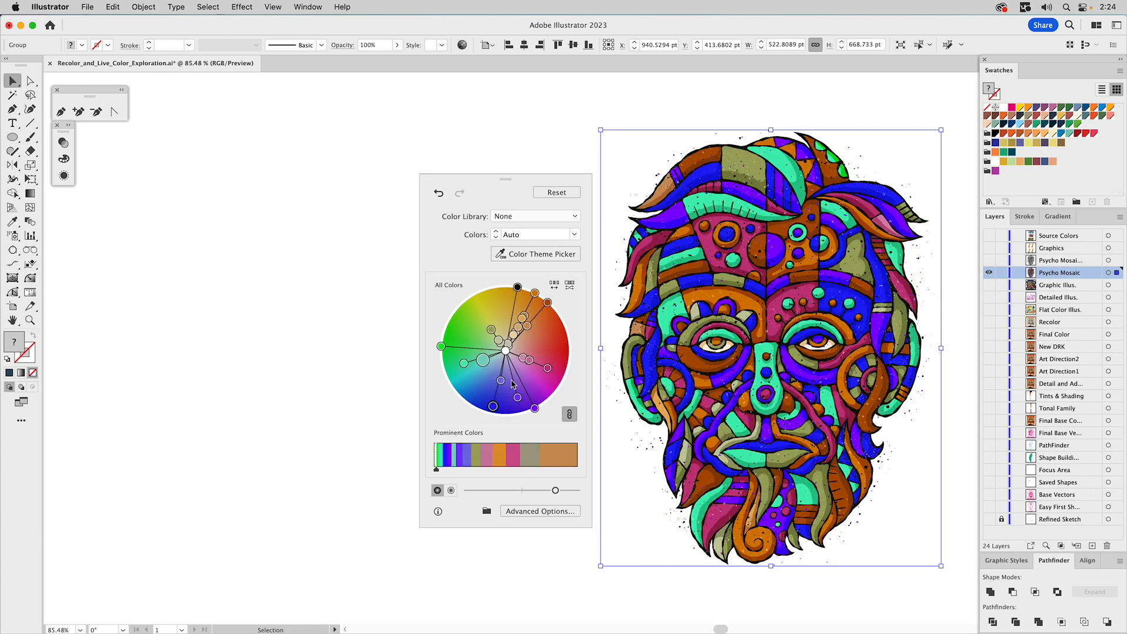
{"action": "left_click_drag", "start_coordinate": [521, 379], "coordinate": [500, 379]}
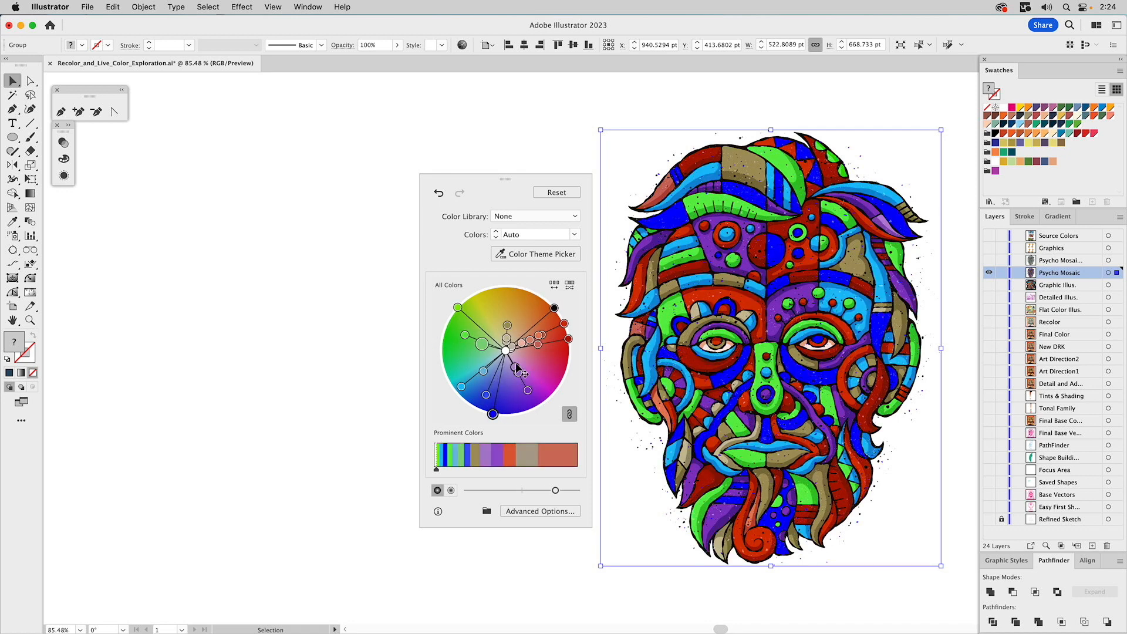
{"action": "left_click", "coordinate": [556, 192]}
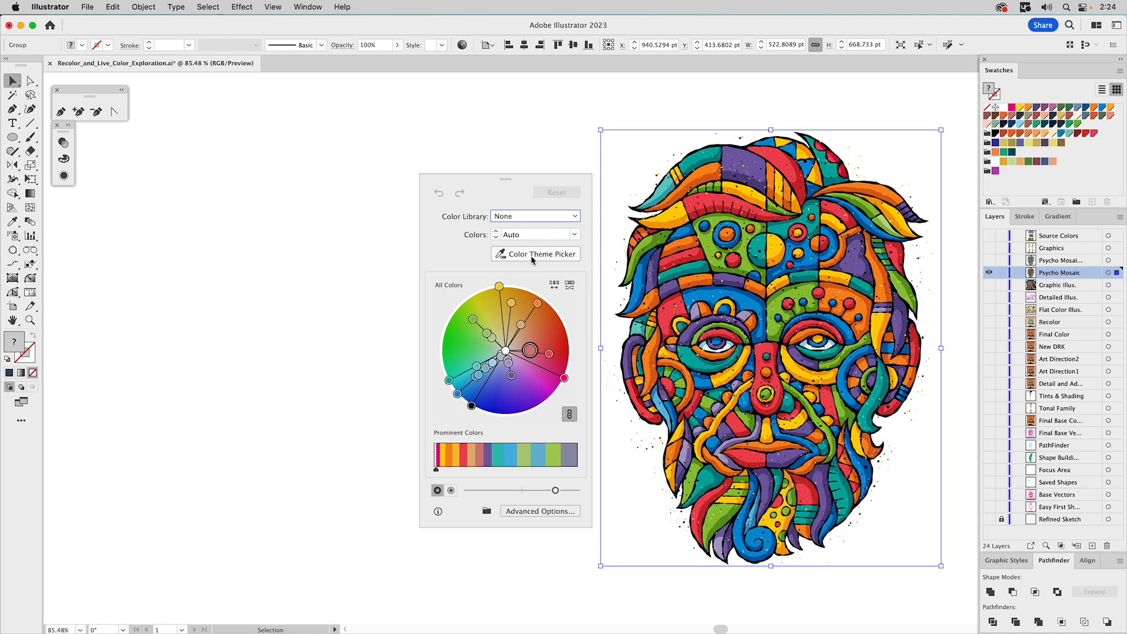
Recolor the mosaic face with the Earthtone color library, keeping the number of colors at Auto
{"action": "left_click", "coordinate": [575, 235]}
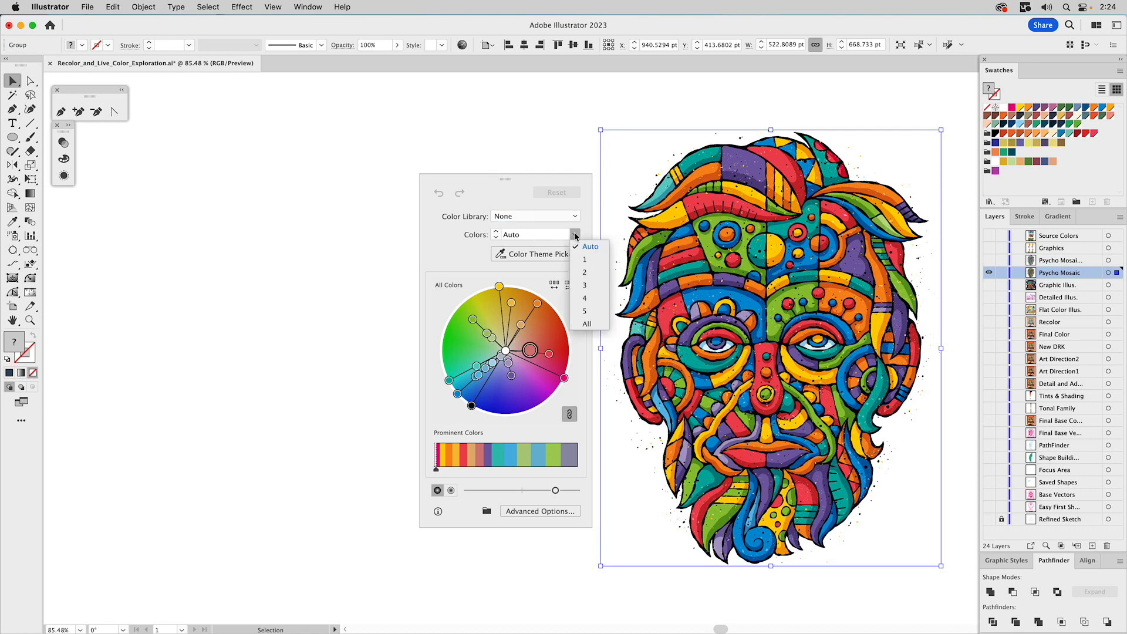
{"action": "left_click", "coordinate": [572, 216]}
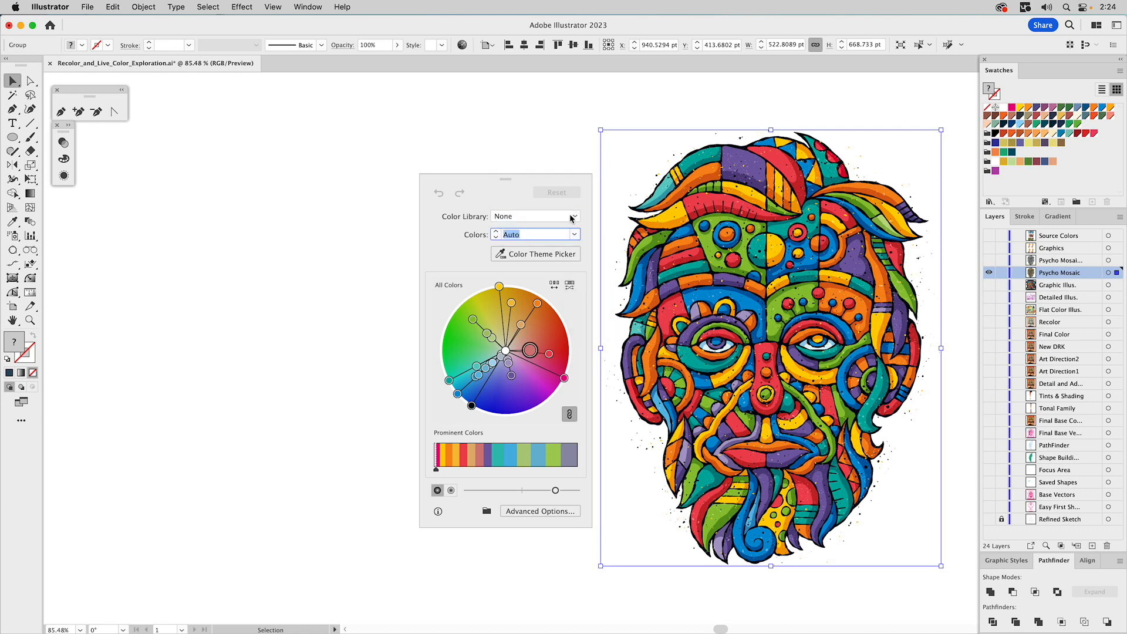
{"action": "left_click", "coordinate": [572, 217]}
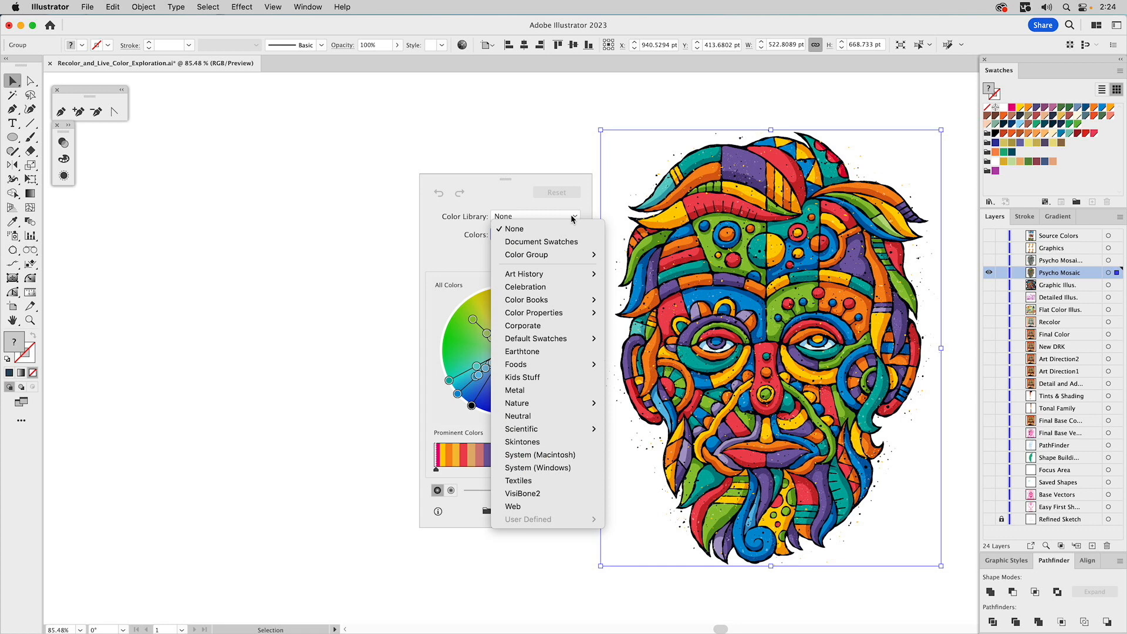
{"action": "left_click", "coordinate": [539, 352]}
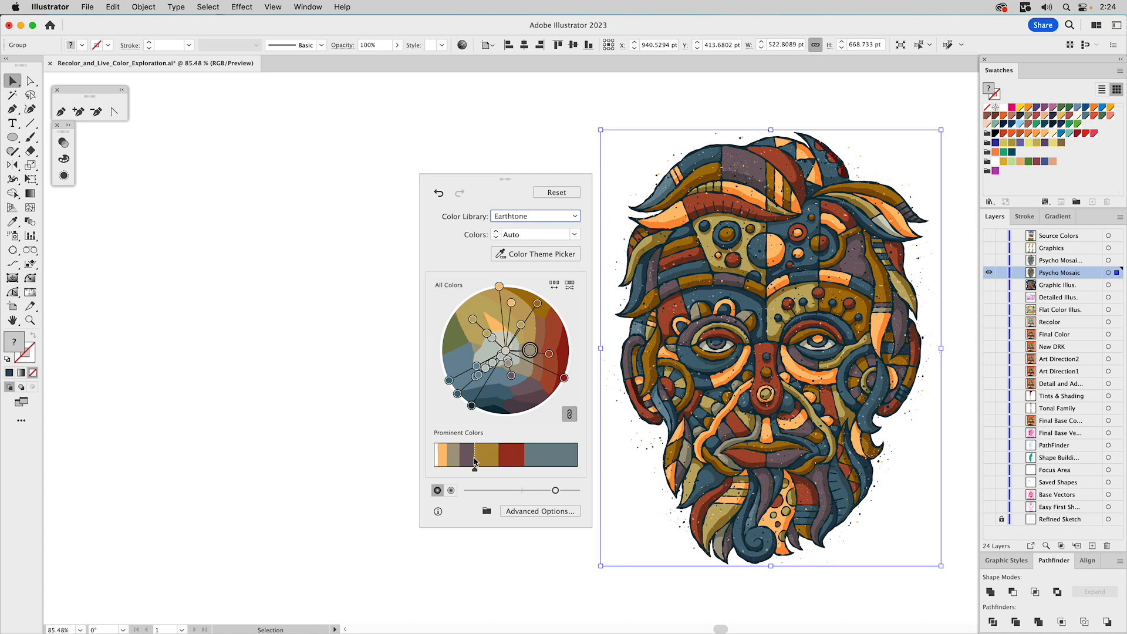
Lower the overall saturation to a muted slate blue, light orange and taupe scheme, and save the prominent colors as a swatch group
{"action": "left_click", "coordinate": [452, 491]}
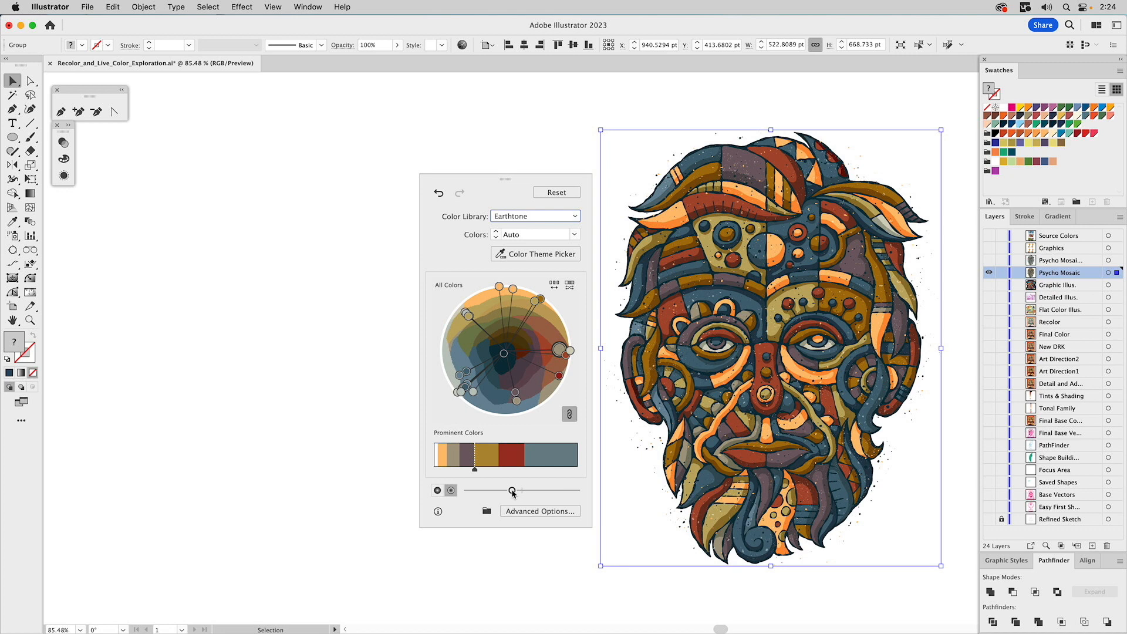
{"action": "left_click_drag", "start_coordinate": [512, 493], "coordinate": [487, 498]}
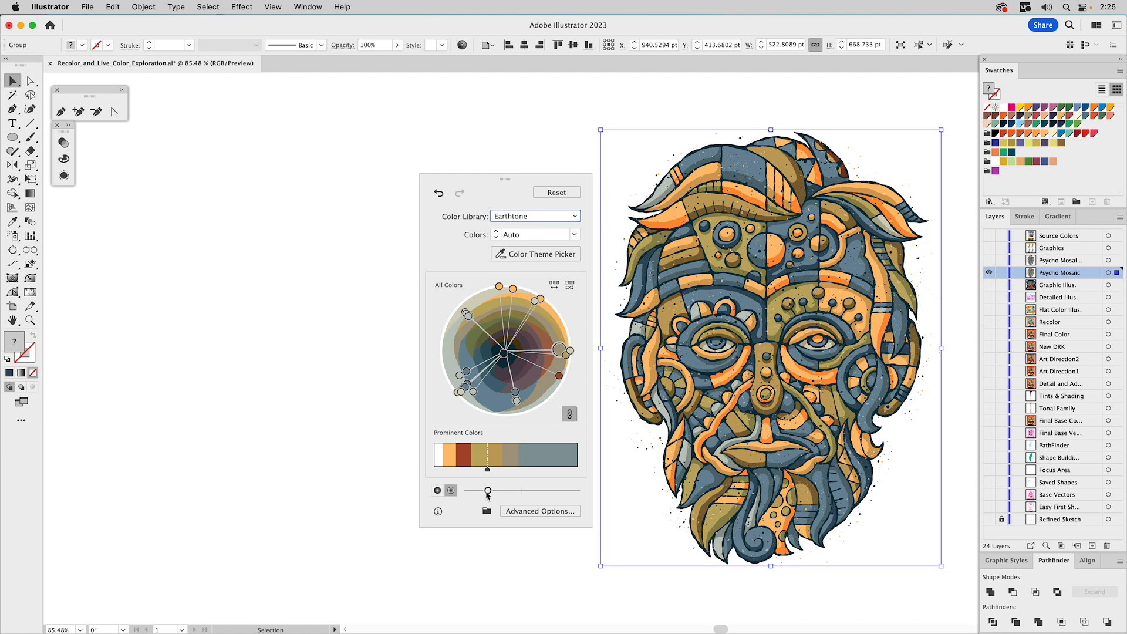
{"action": "left_click_drag", "start_coordinate": [489, 488], "coordinate": [482, 490]}
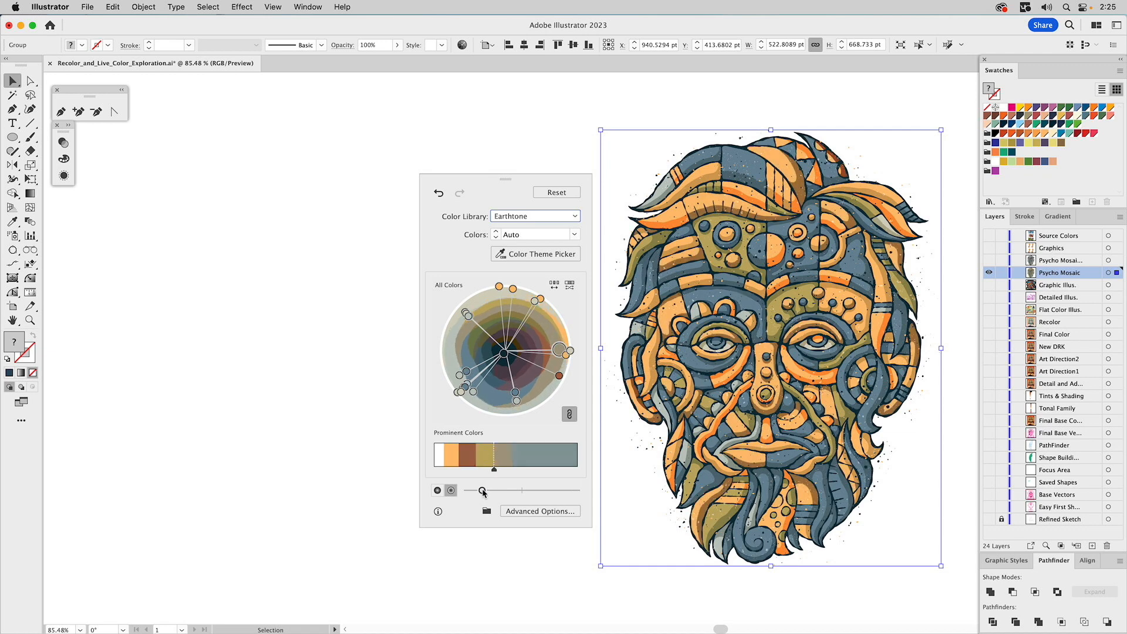
{"action": "left_click_drag", "start_coordinate": [483, 491], "coordinate": [479, 492]}
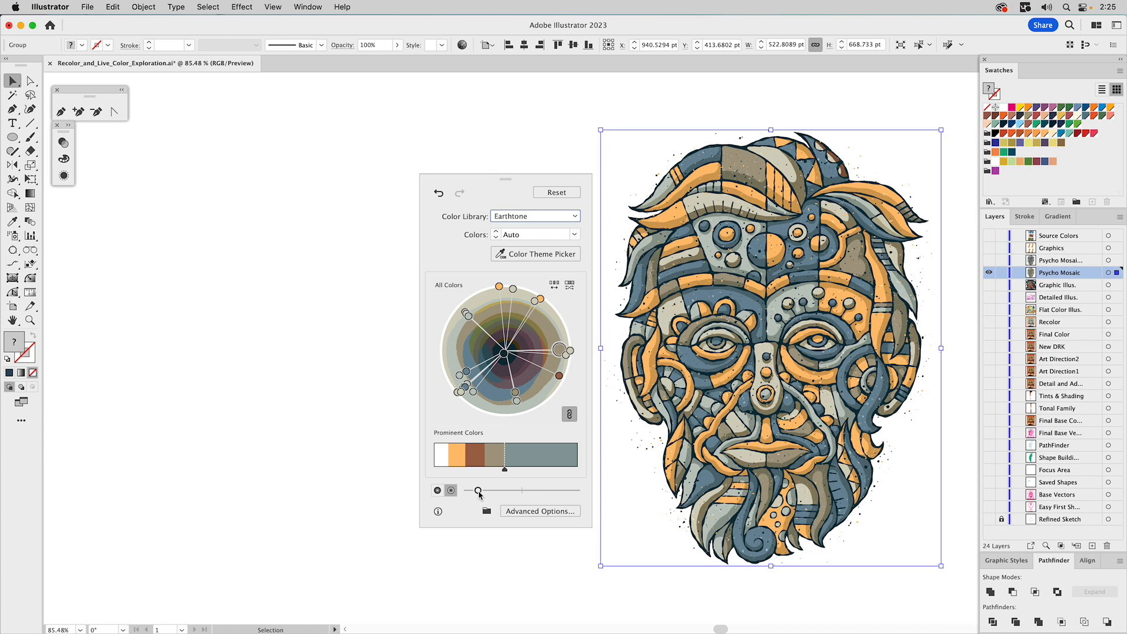
{"action": "left_click", "coordinate": [486, 510]}
{"action": "left_click", "coordinate": [509, 536]}
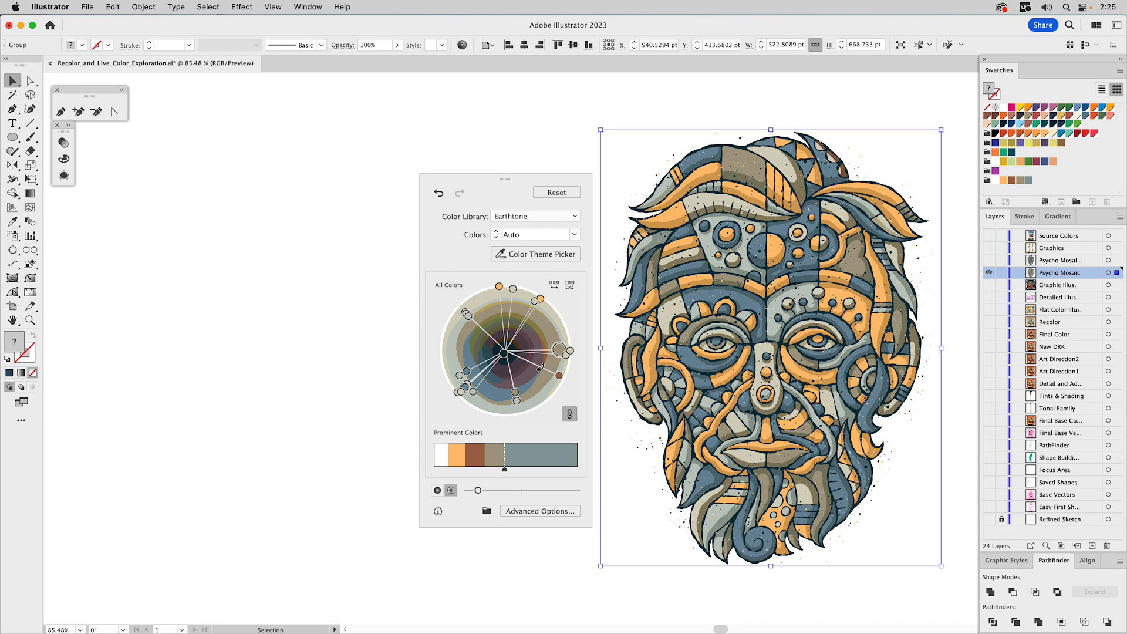
Reset the mosaic face to its original colors, try the Pop Art color library on it, and return the library to None
{"action": "left_click", "coordinate": [556, 193]}
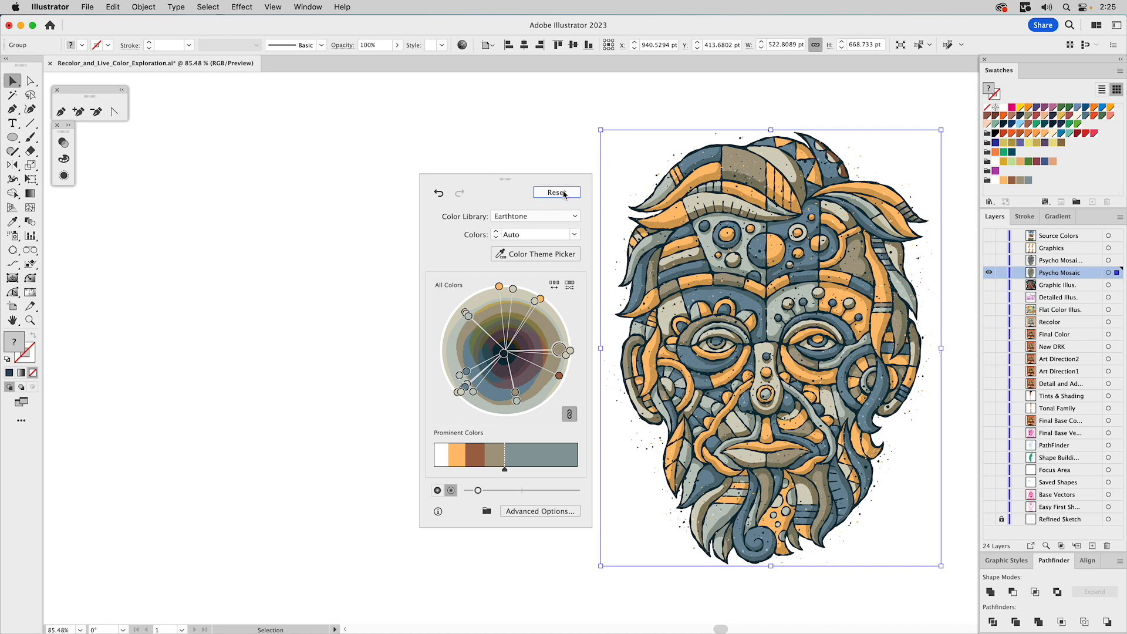
{"action": "left_click", "coordinate": [553, 216]}
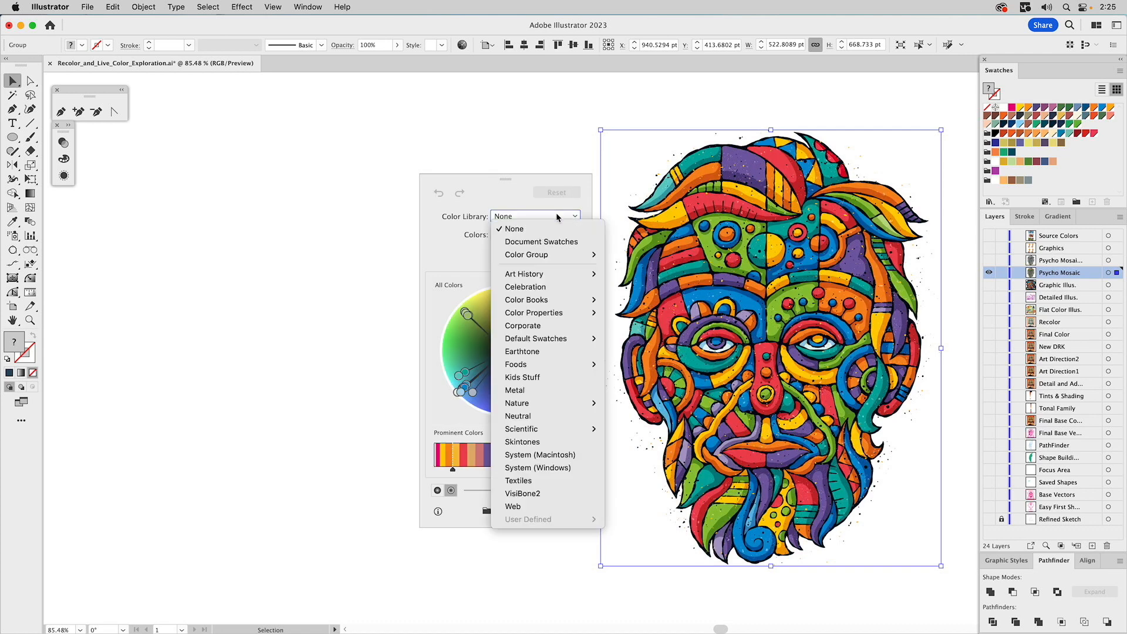
{"action": "mouse_move", "coordinate": [548, 276]}
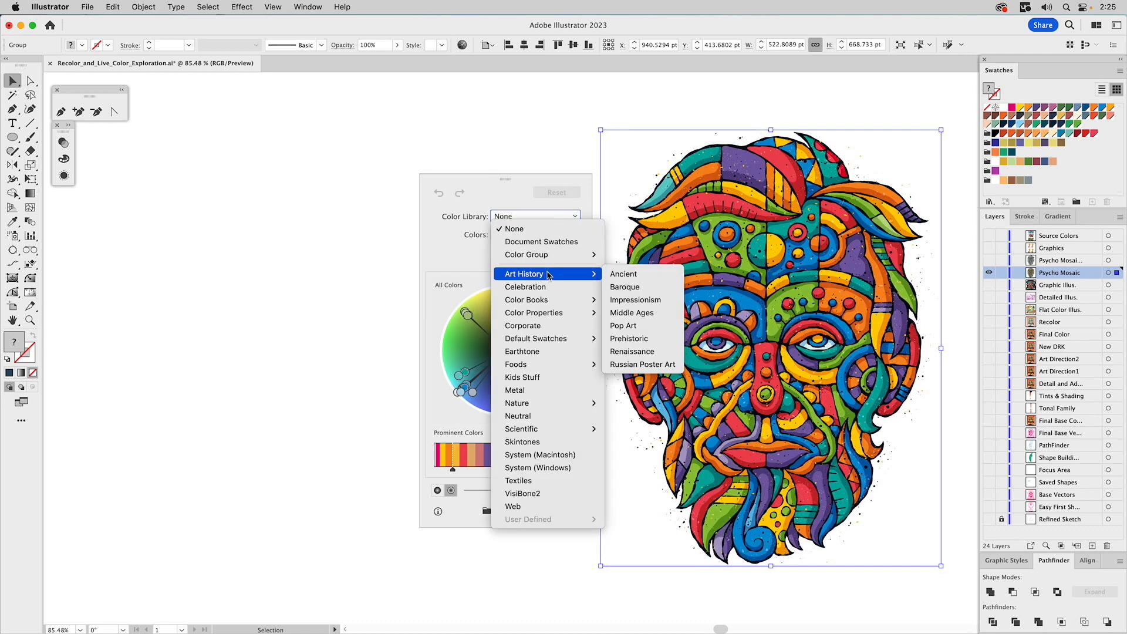
{"action": "left_click", "coordinate": [618, 329]}
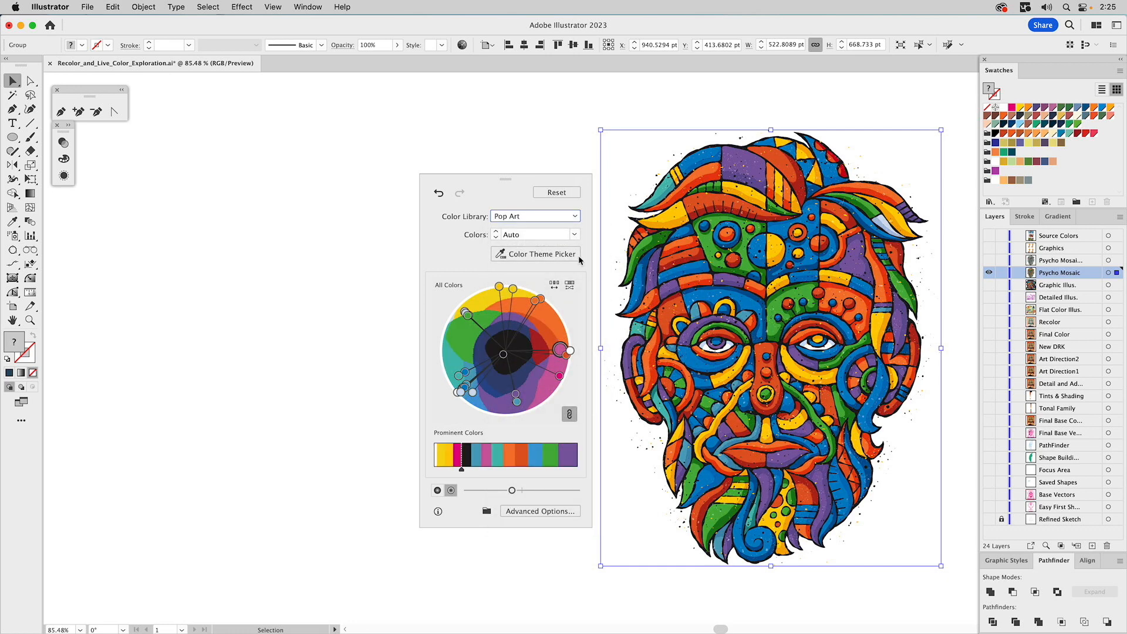
{"action": "left_click", "coordinate": [556, 214]}
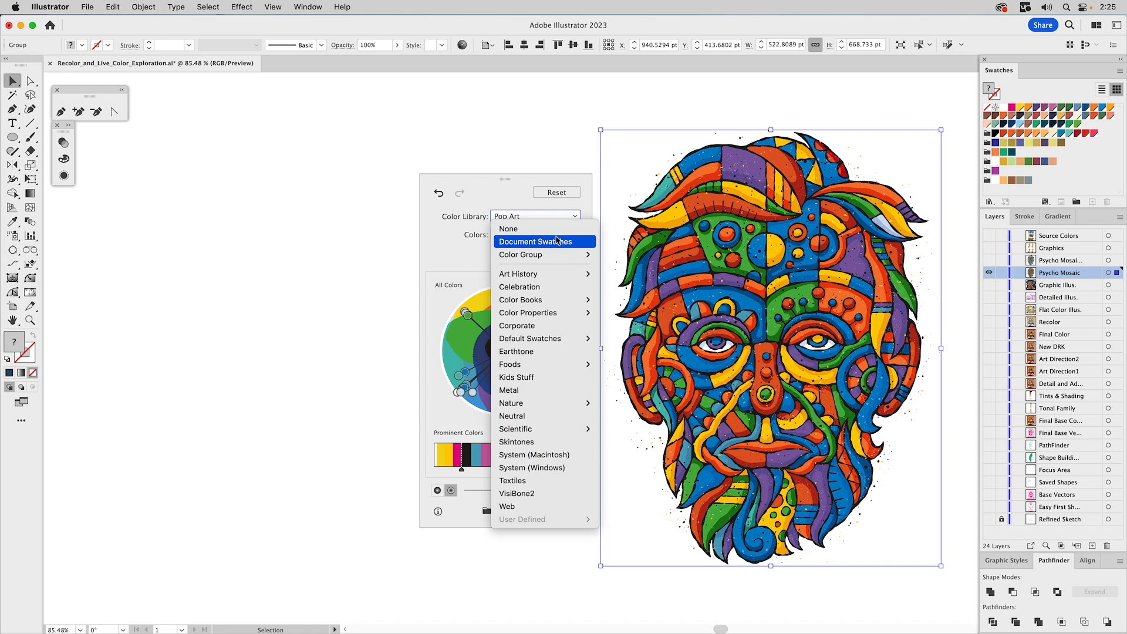
{"action": "left_click", "coordinate": [557, 227]}
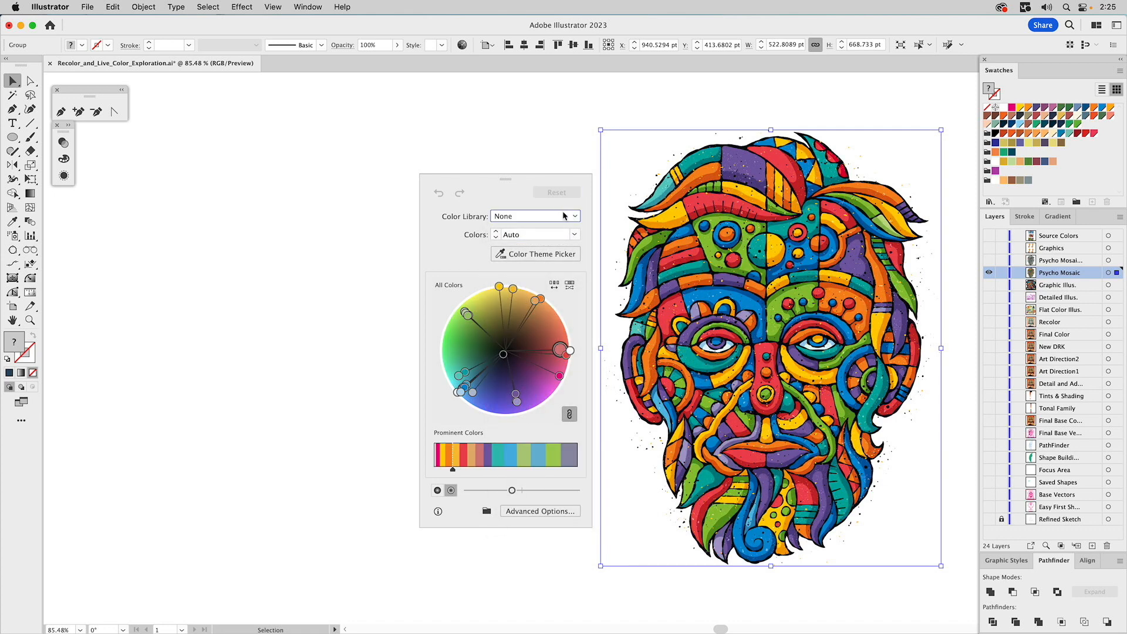
Recolor the mosaic face with the Earthtone library and lower the overall saturation to muted slate blue, light orange and taupe
{"action": "left_click", "coordinate": [561, 214]}
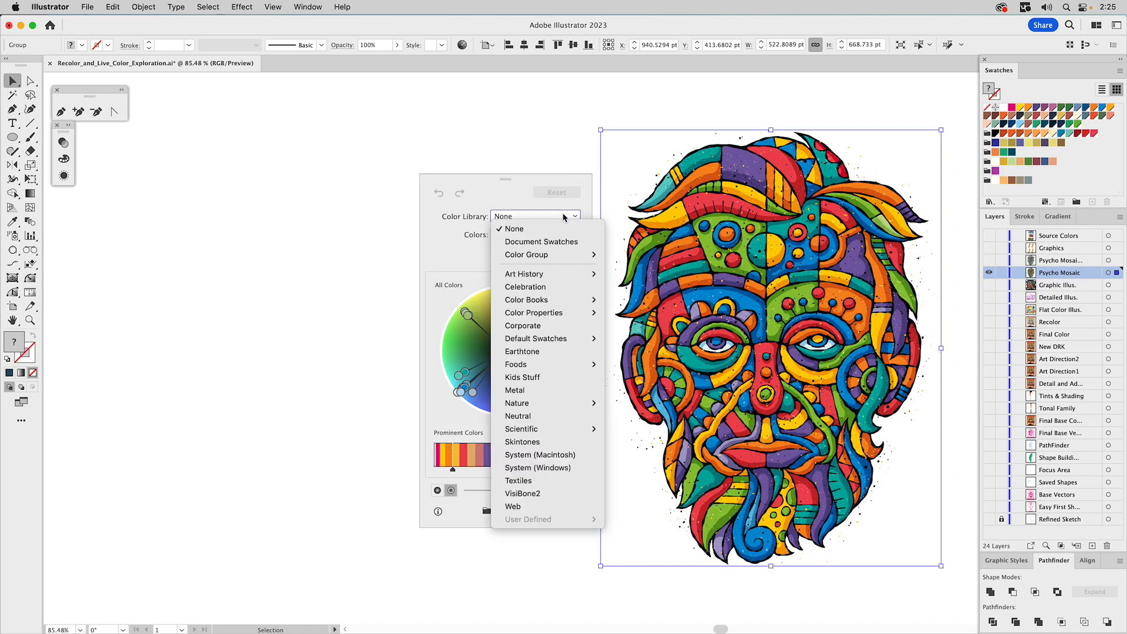
{"action": "left_click", "coordinate": [552, 352]}
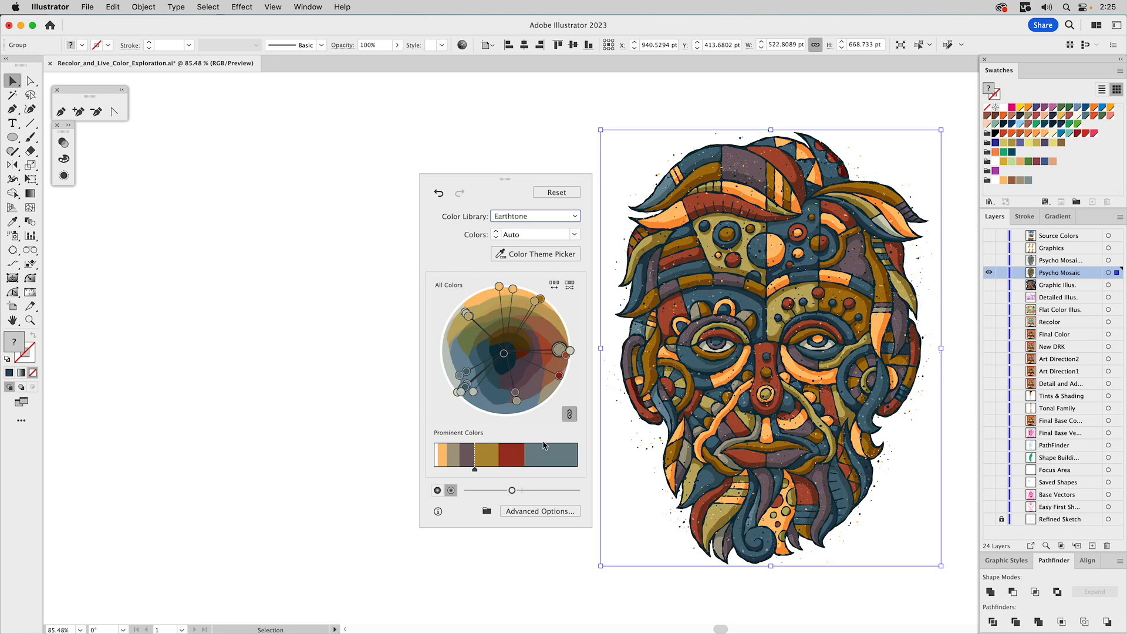
{"action": "left_click_drag", "start_coordinate": [512, 490], "coordinate": [493, 469]}
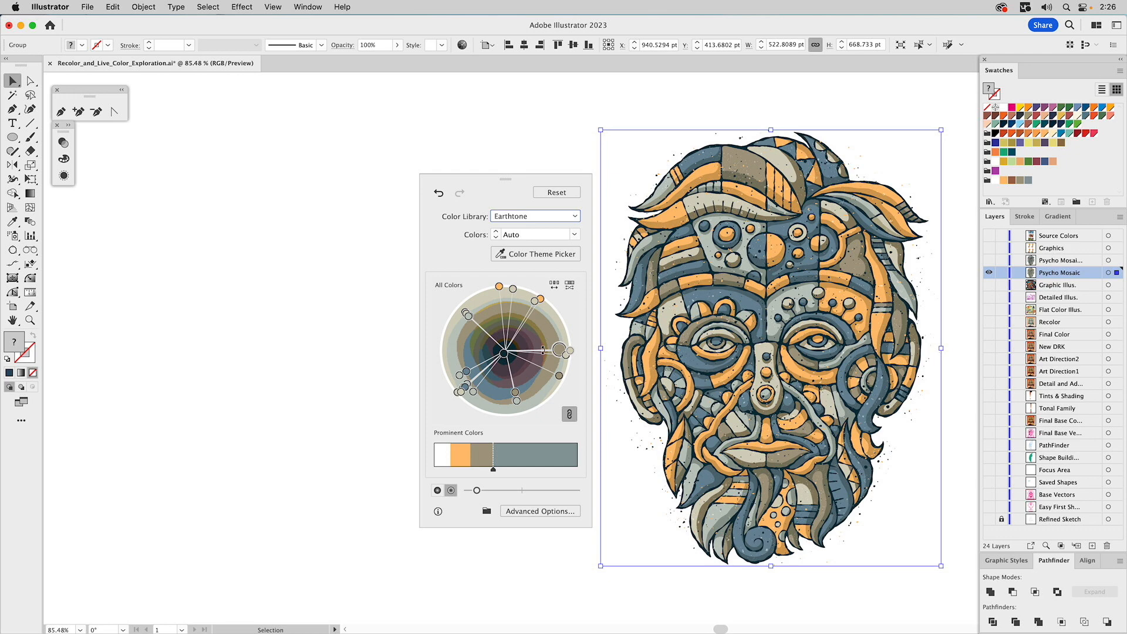
Rotate the linked hues to a rust, slate blue and gray-beige scheme, and save the prominent colors as a swatch group
{"action": "left_click_drag", "start_coordinate": [543, 351], "coordinate": [475, 326]}
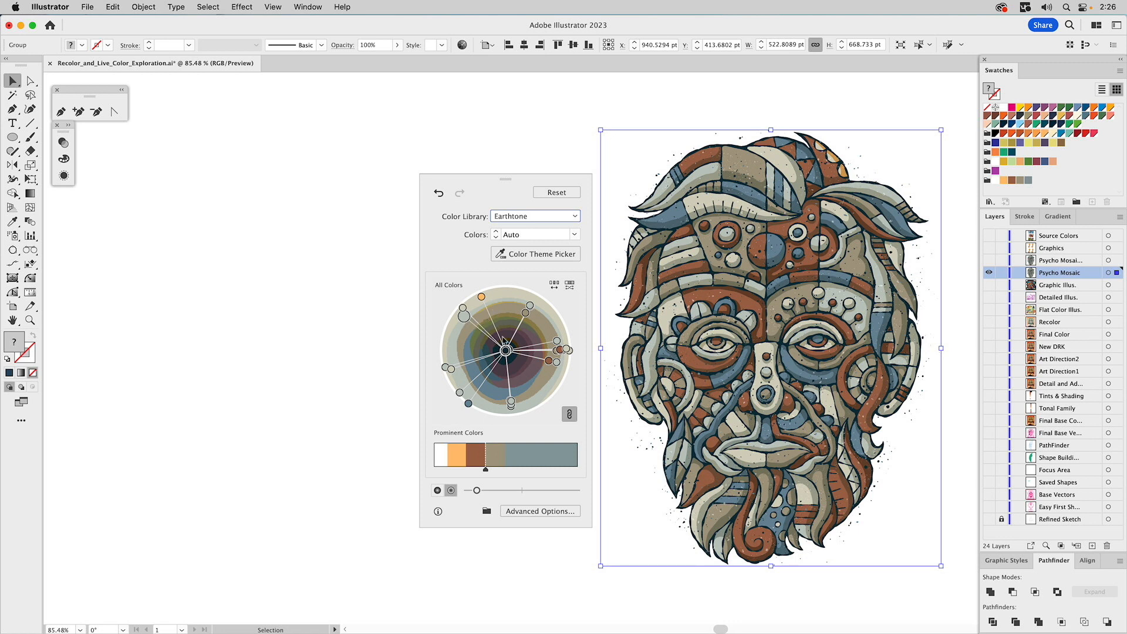
{"action": "left_click", "coordinate": [487, 513]}
{"action": "left_click", "coordinate": [503, 537]}
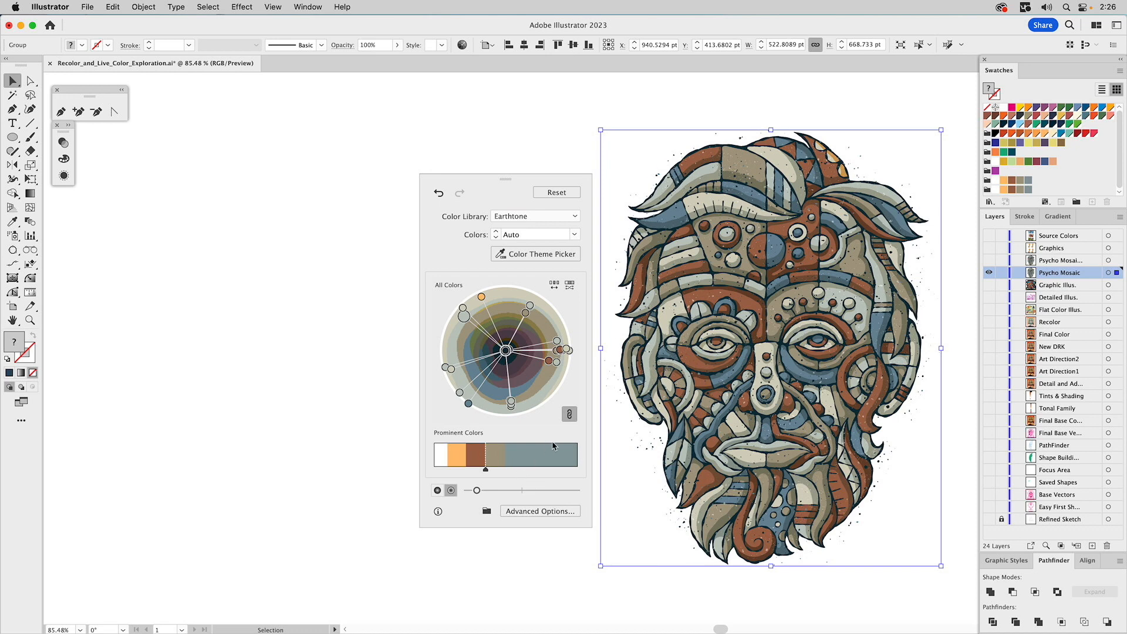
Hide the mosaic face layer, and show and activate the Graphics layer with the four torch icons
{"action": "left_click", "coordinate": [989, 274]}
{"action": "left_click", "coordinate": [990, 261]}
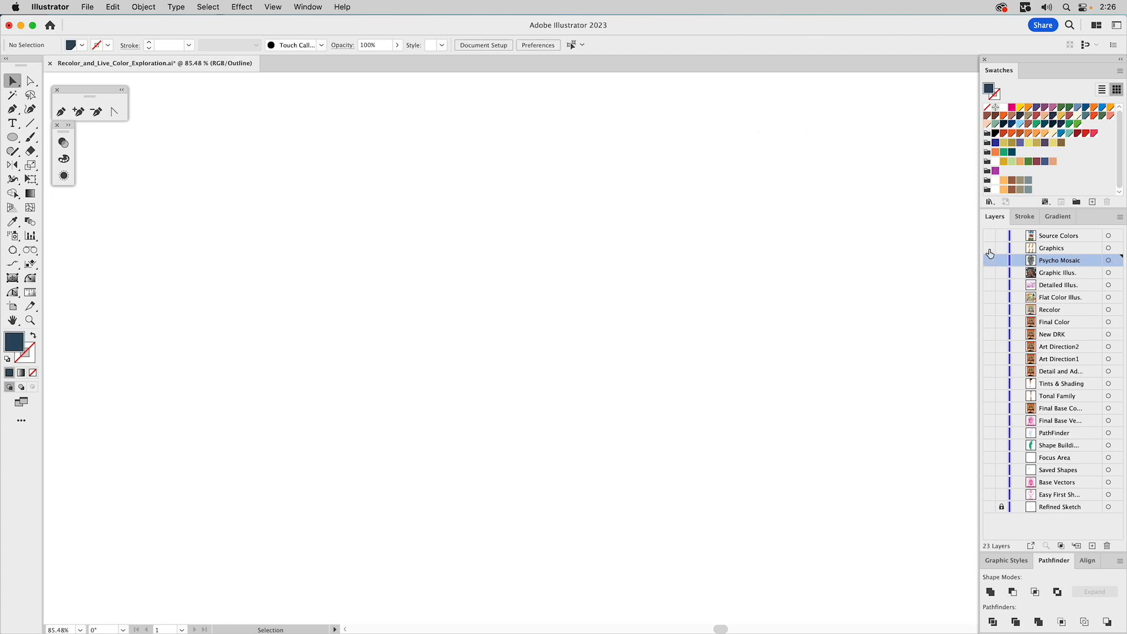
{"action": "left_click", "coordinate": [988, 247]}
{"action": "left_click", "coordinate": [1052, 249]}
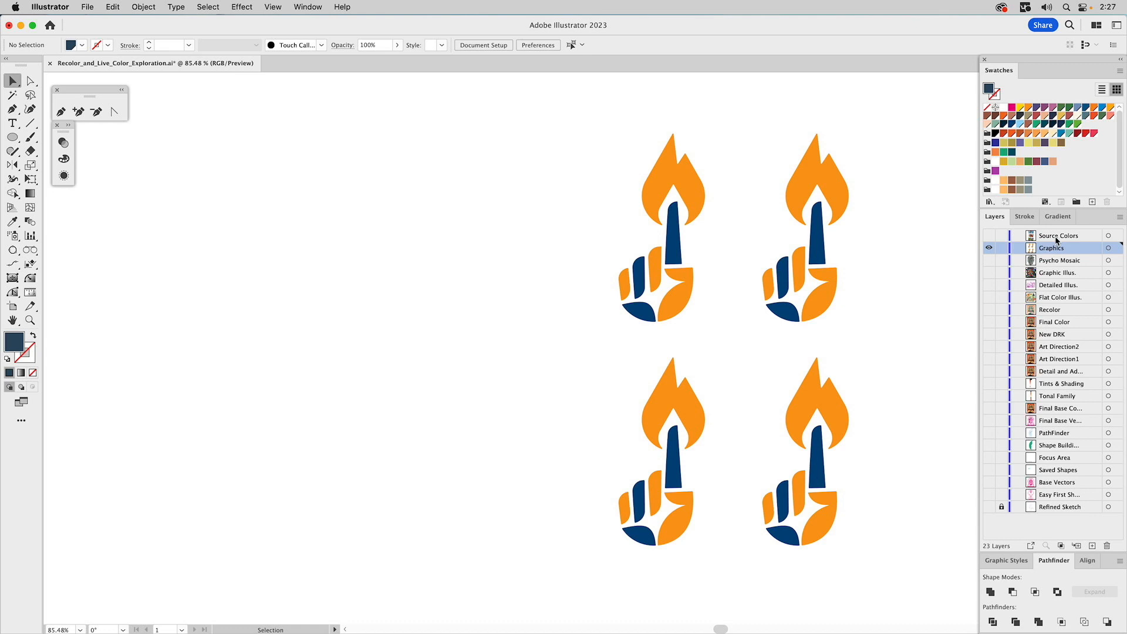
Open Recolor Artwork for the upper-left torch icon, clear of the artwork, and rotate its linked hues to bright blue and dark brown
{"action": "left_click", "coordinate": [687, 181]}
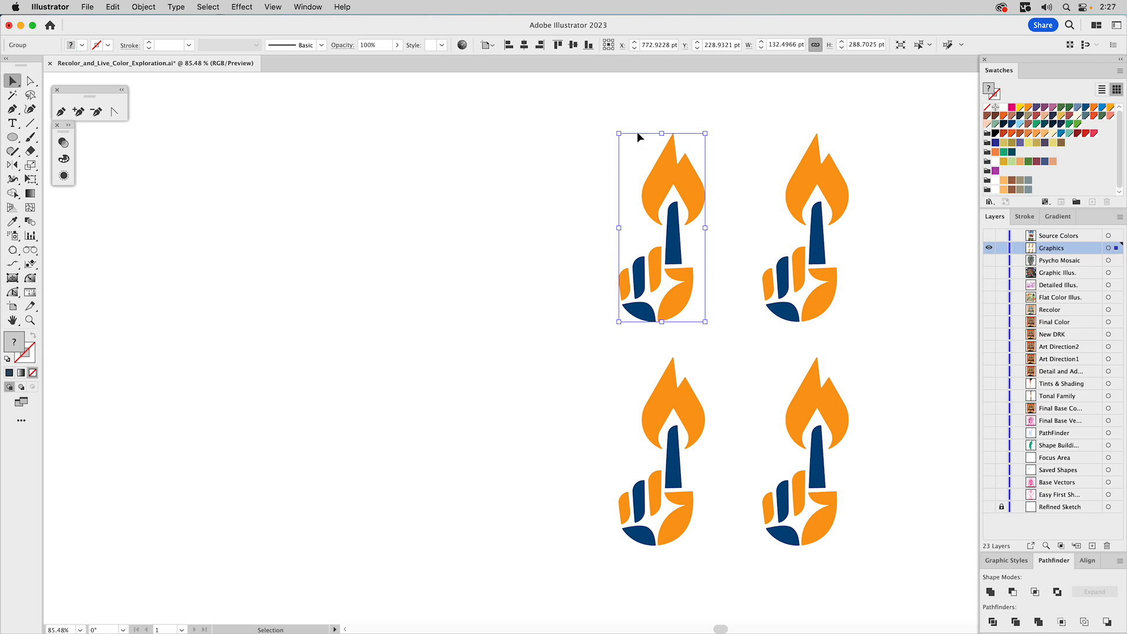
{"action": "left_click", "coordinate": [806, 394]}
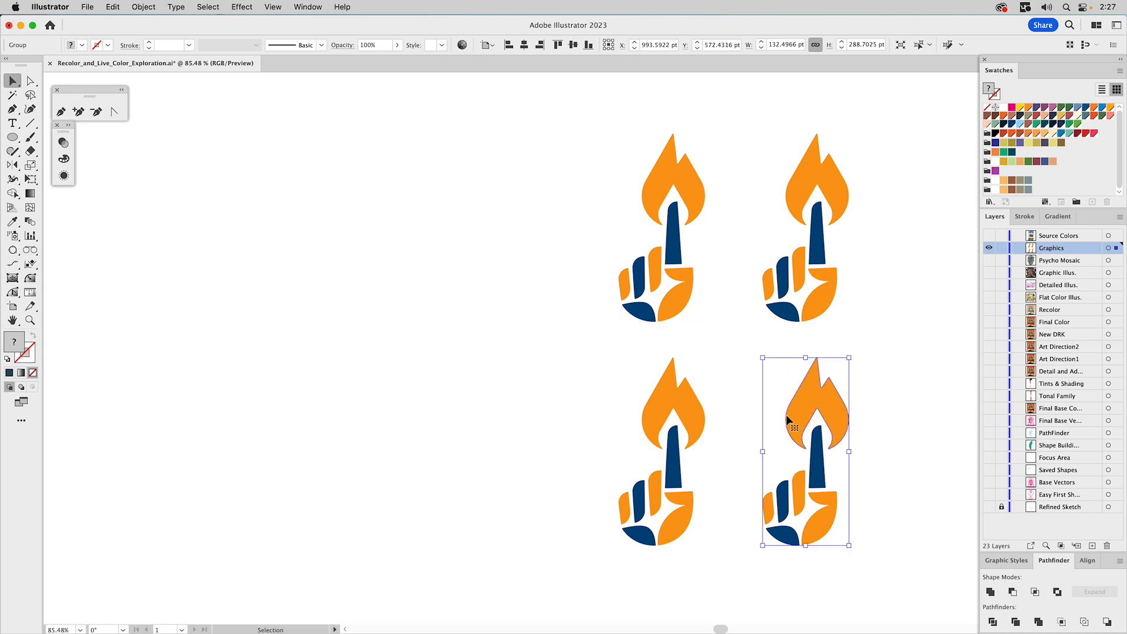
{"action": "left_click", "coordinate": [689, 187]}
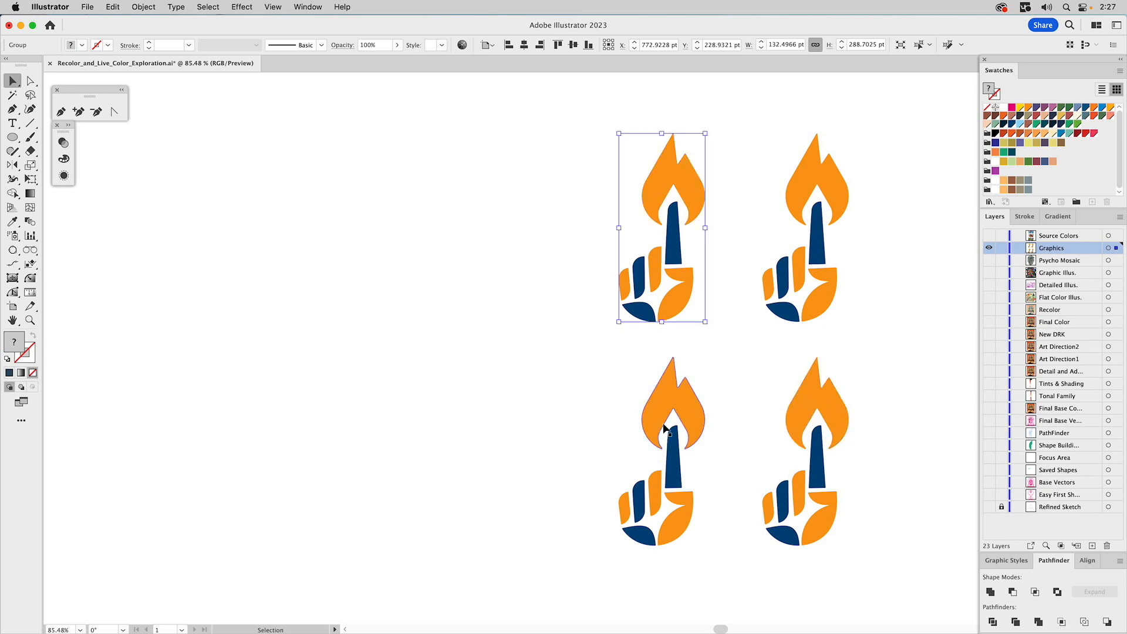
{"action": "left_click", "coordinate": [462, 47]}
{"action": "left_click_drag", "start_coordinate": [564, 175], "coordinate": [474, 162]}
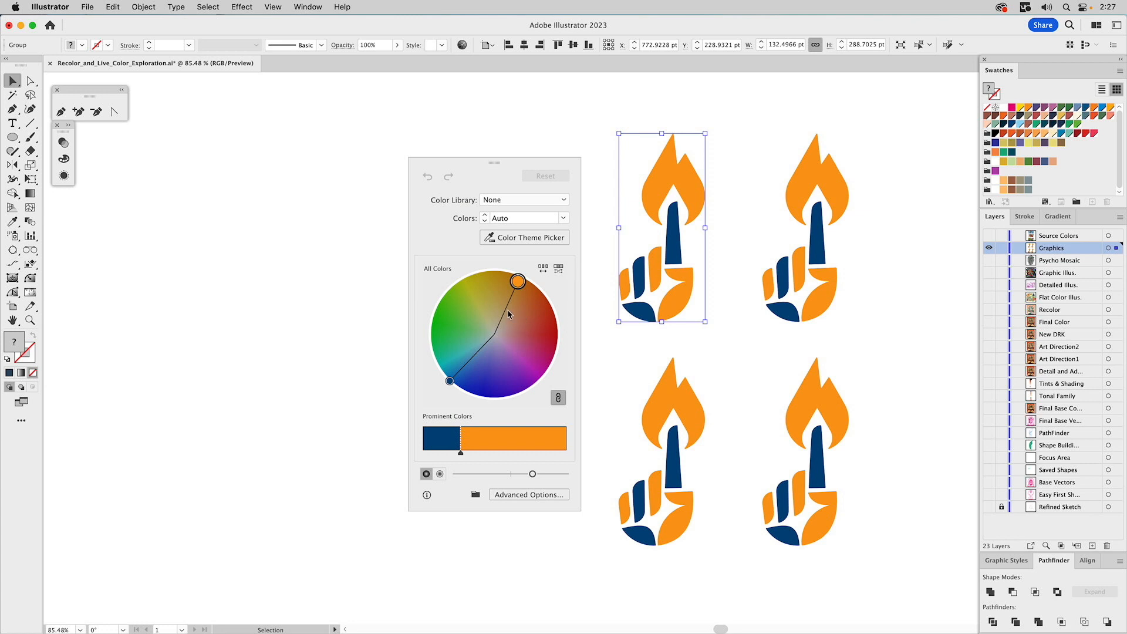
{"action": "left_click_drag", "start_coordinate": [509, 301], "coordinate": [515, 348]}
{"action": "left_click_drag", "start_coordinate": [515, 348], "coordinate": [488, 364]}
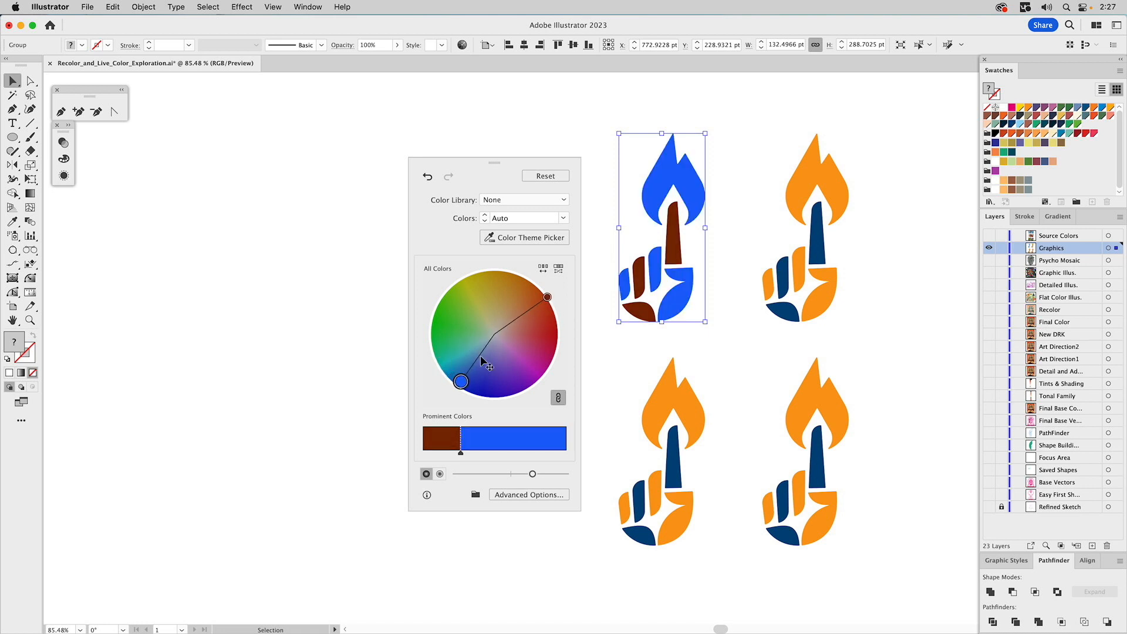
Unlink the harmony colors and shift the flame to a violet-blue and the brown to a slightly warmer tone individually
{"action": "left_click", "coordinate": [559, 397]}
{"action": "left_click_drag", "start_coordinate": [462, 381], "coordinate": [481, 370]}
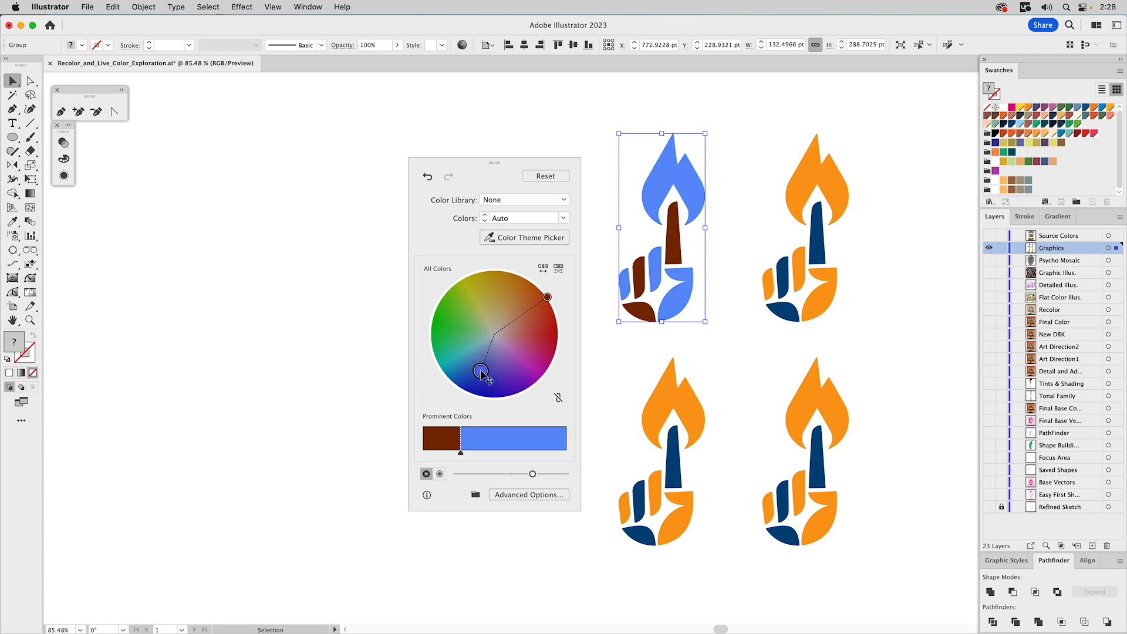
{"action": "left_click_drag", "start_coordinate": [547, 299], "coordinate": [536, 296]}
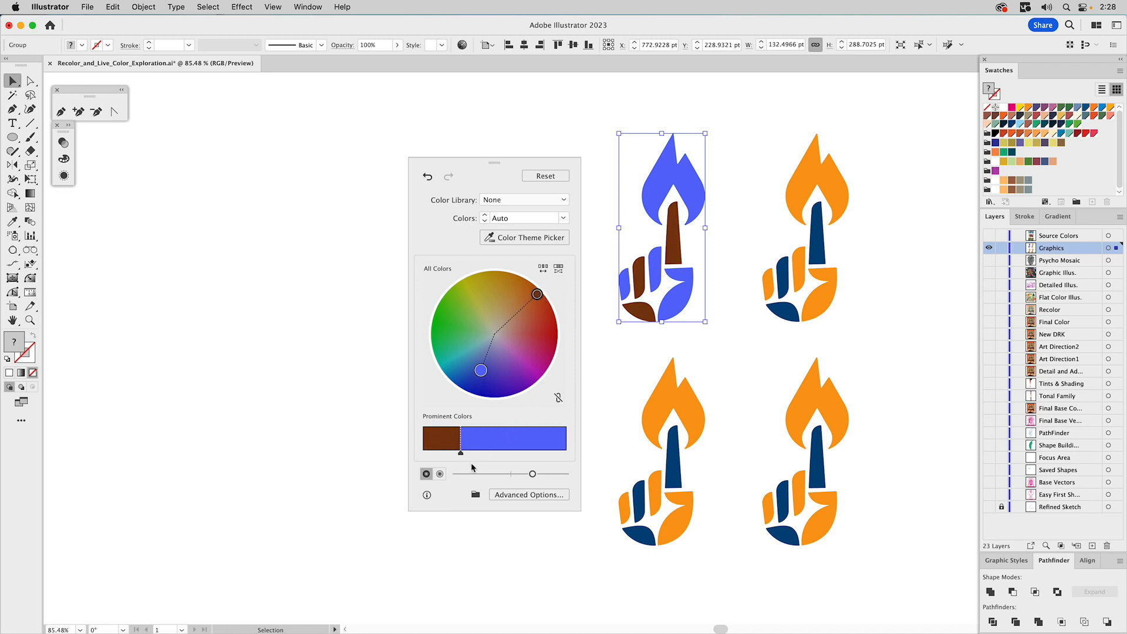
Show brightness and hue on the wheel, raise the saturation slightly, turn the brown into burnt orange and the flame medium blue, and deselect the icon
{"action": "left_click", "coordinate": [440, 474]}
{"action": "left_click_drag", "start_coordinate": [532, 474], "coordinate": [543, 477]}
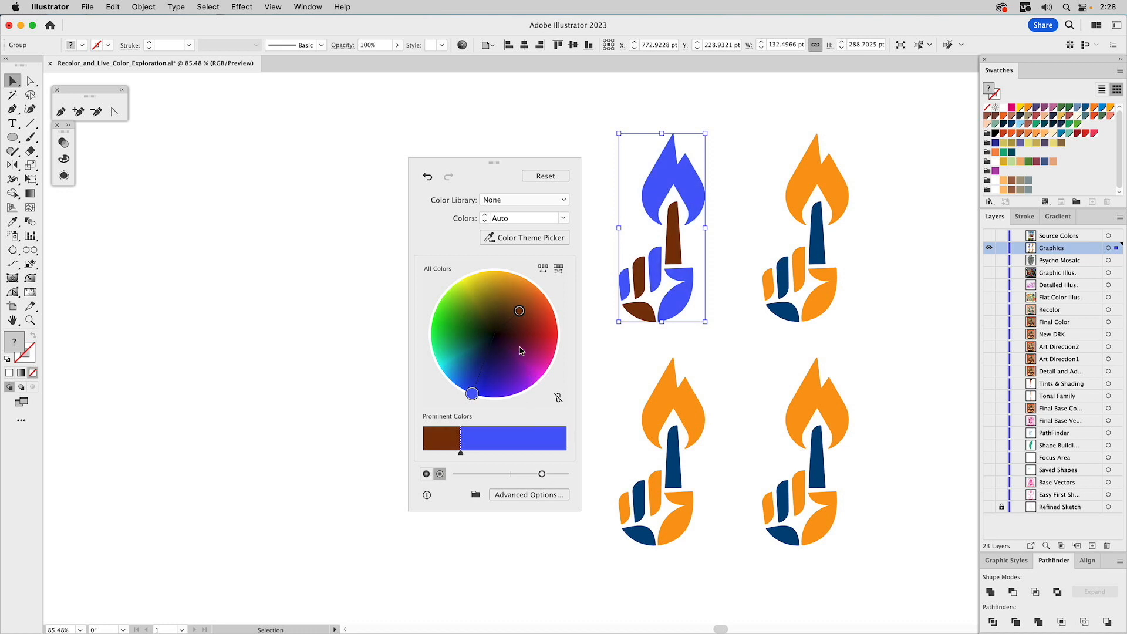
{"action": "left_click_drag", "start_coordinate": [519, 310], "coordinate": [529, 291]}
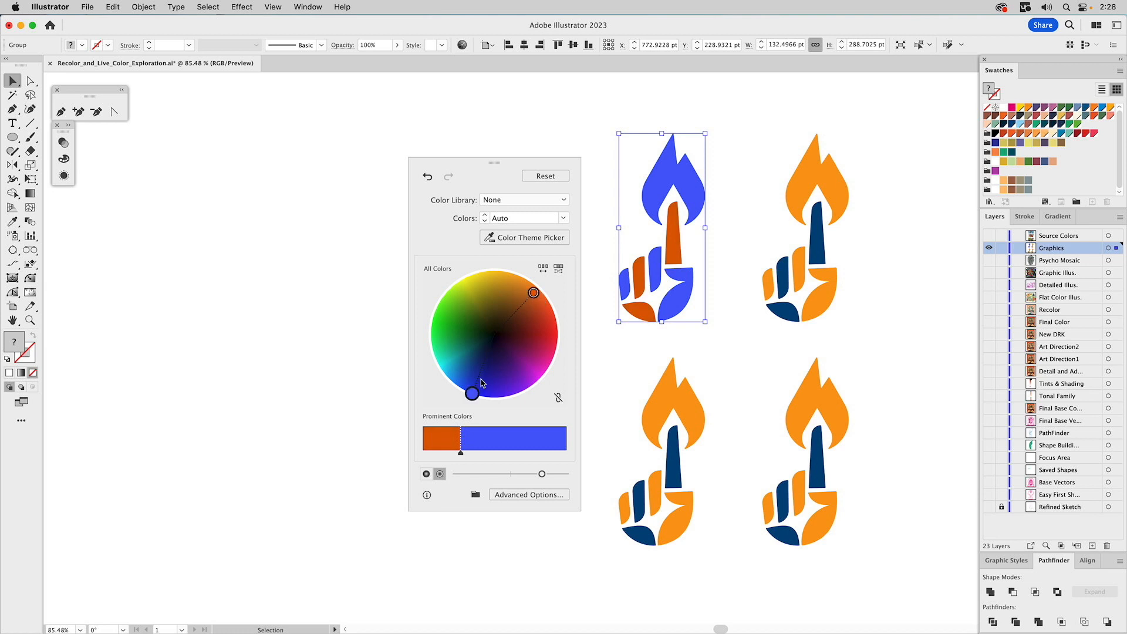
{"action": "left_click_drag", "start_coordinate": [472, 392], "coordinate": [467, 378]}
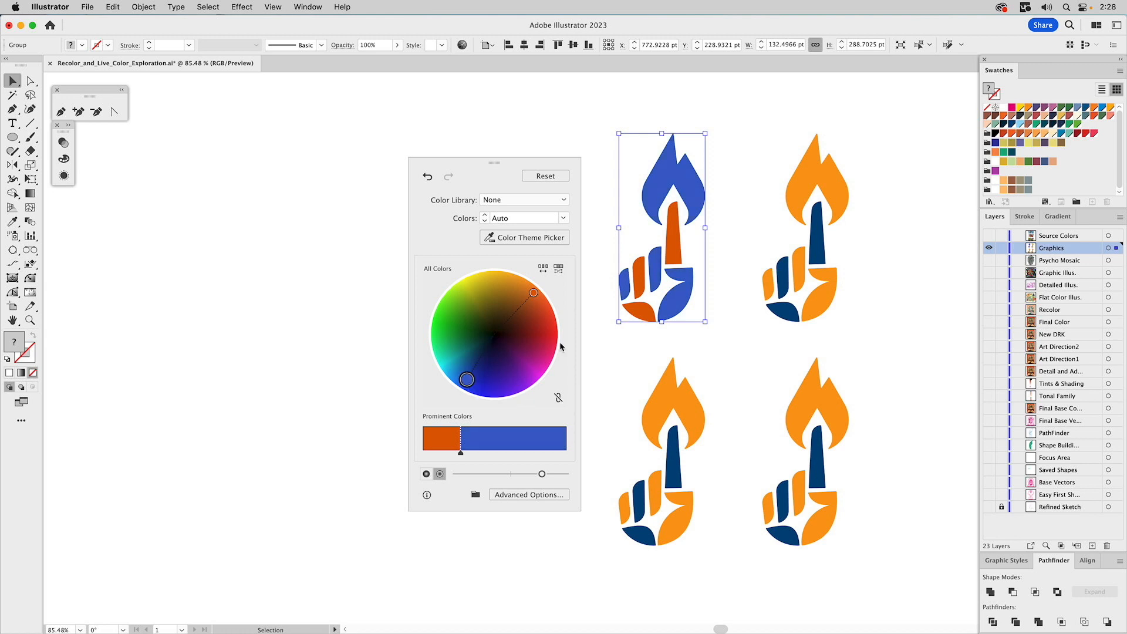
{"action": "left_click", "coordinate": [554, 124]}
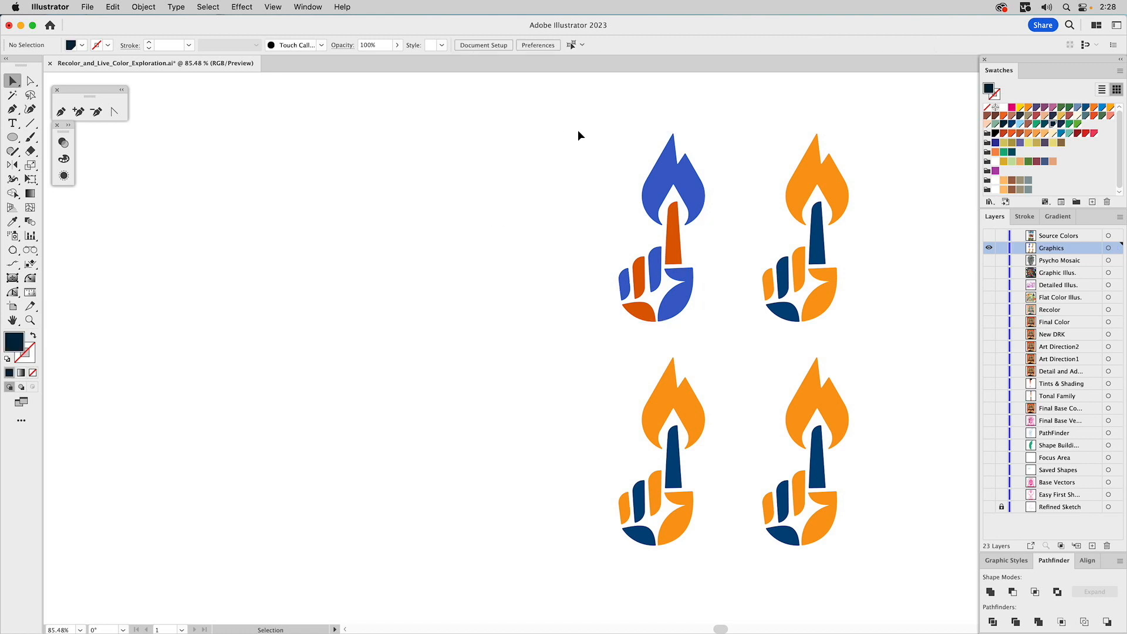
Show the Source Colors layer and recolor the upper-right torch icon by picking a color theme from the blue abstract painting
{"action": "left_click", "coordinate": [816, 175]}
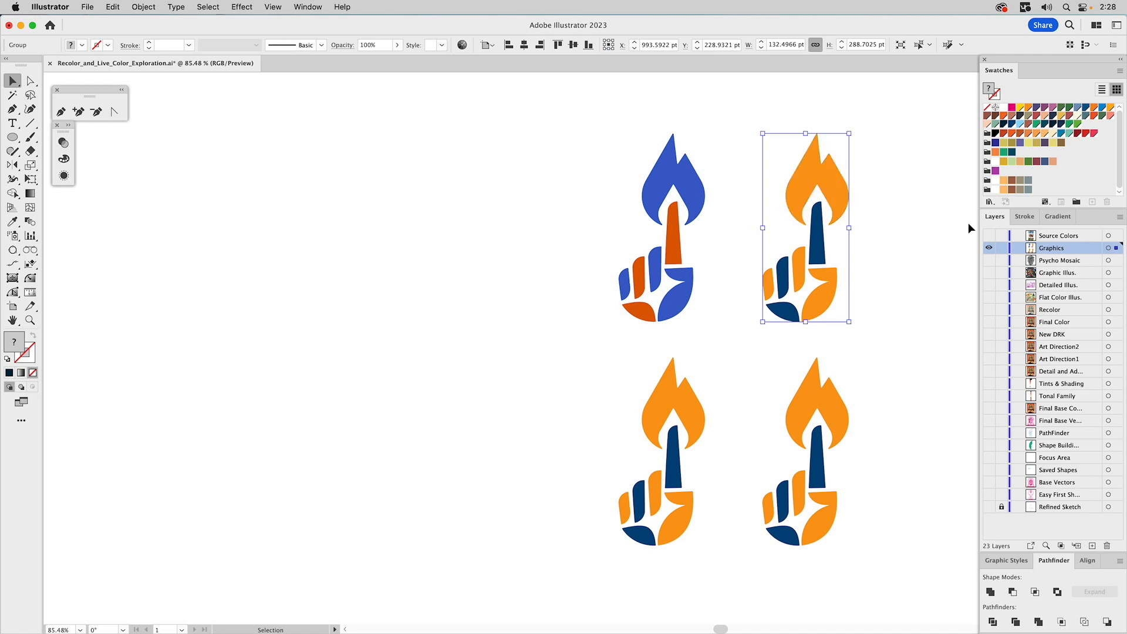
{"action": "left_click", "coordinate": [989, 235]}
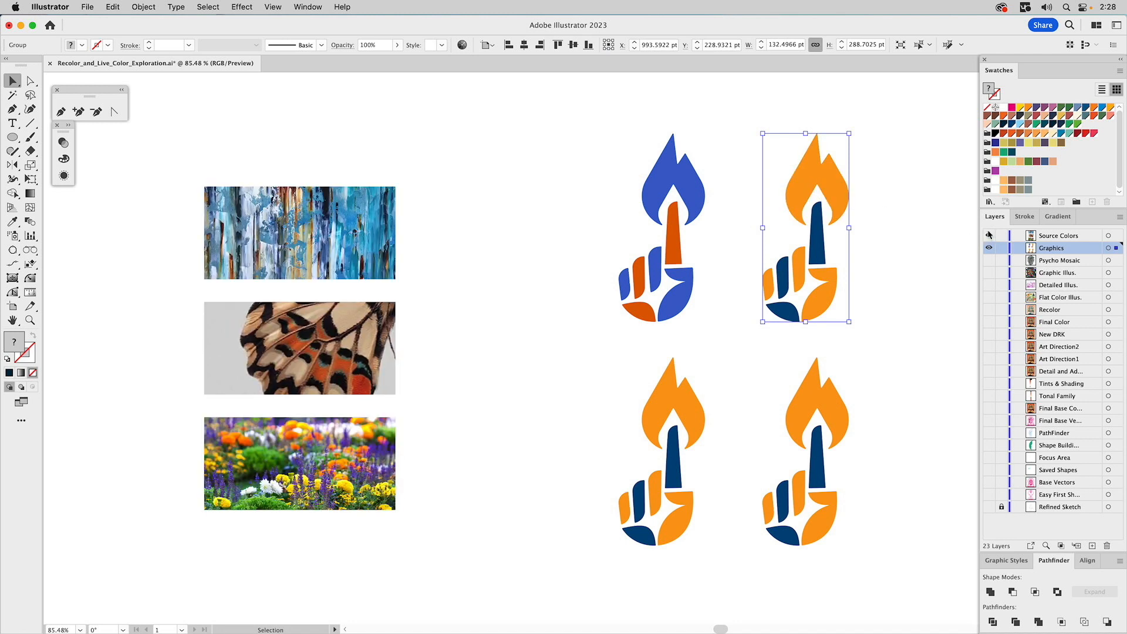
{"action": "left_click", "coordinate": [462, 45]}
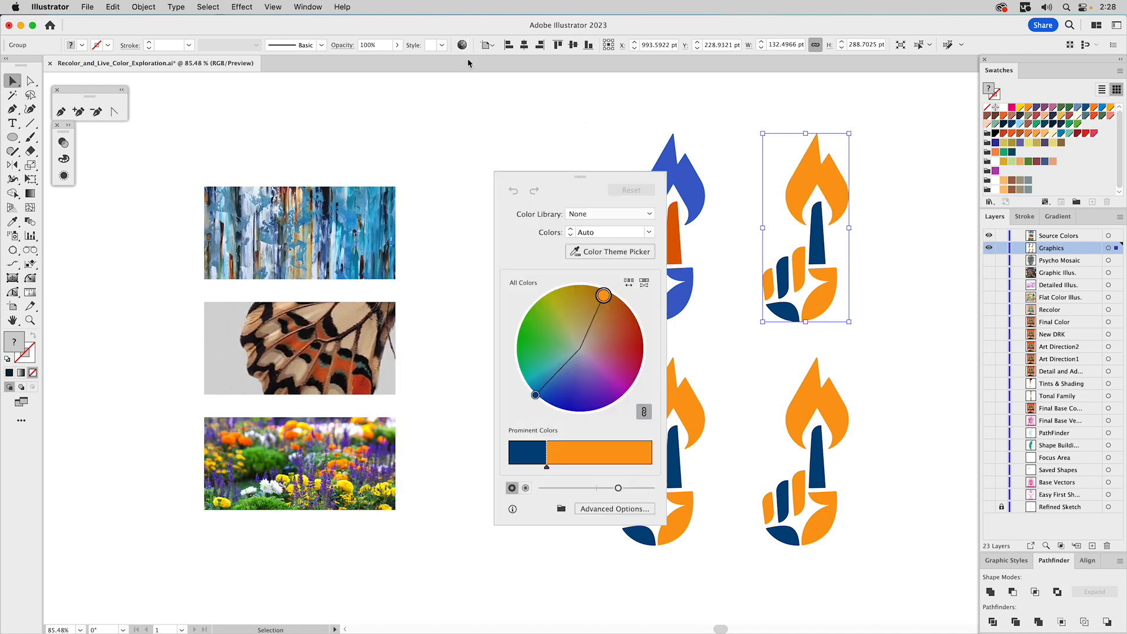
{"action": "left_click_drag", "start_coordinate": [548, 174], "coordinate": [479, 176]}
{"action": "left_click", "coordinate": [536, 256]}
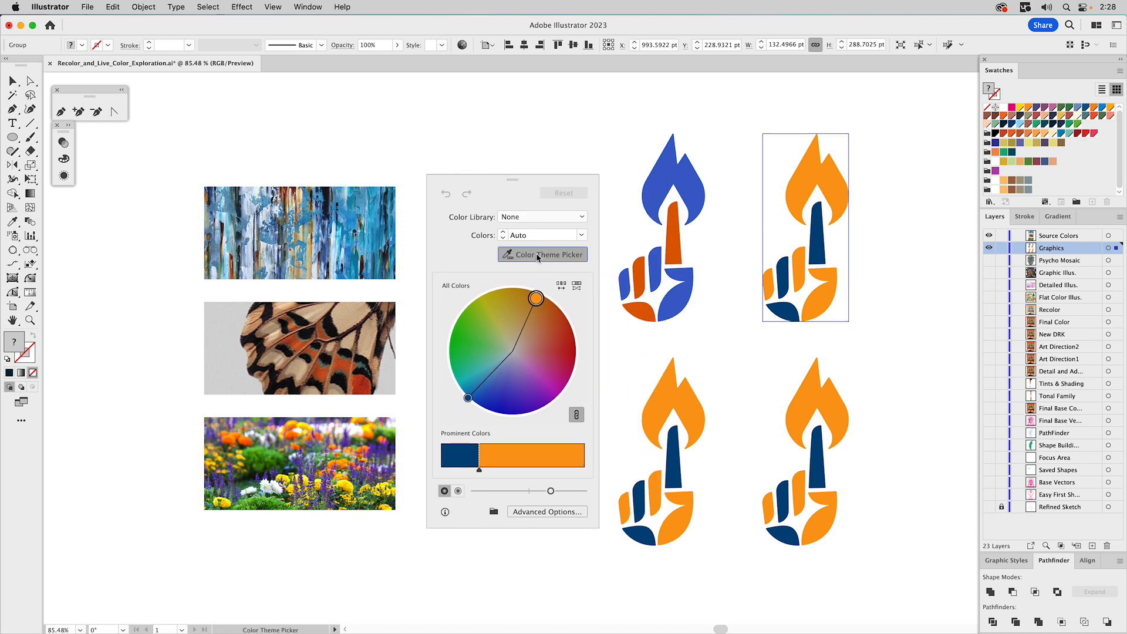
{"action": "left_click", "coordinate": [340, 228]}
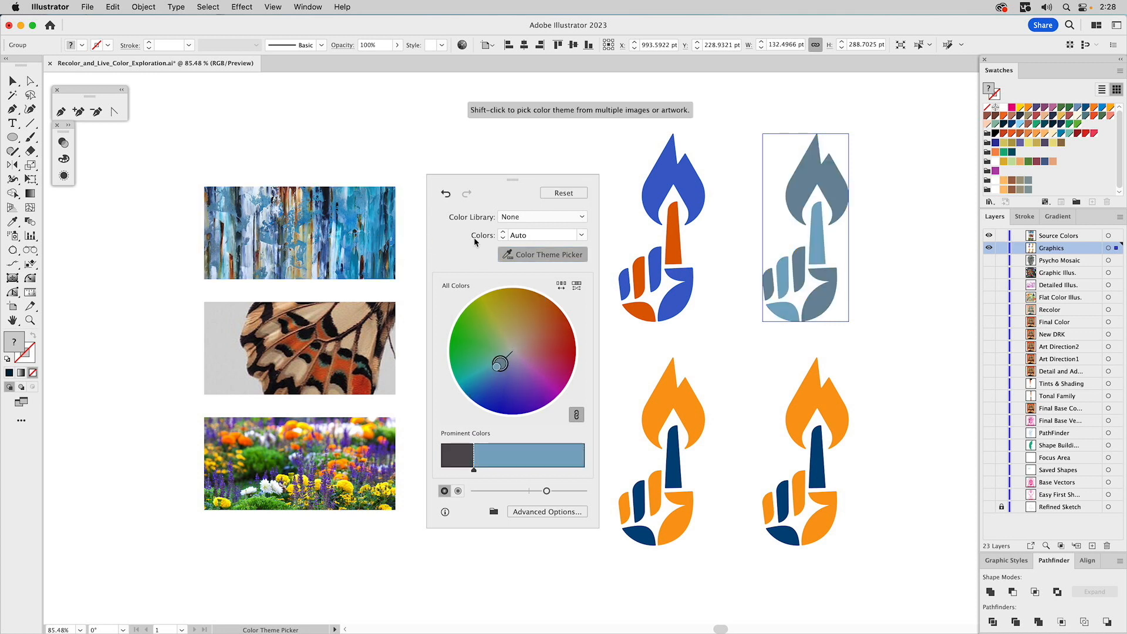
Pick the color theme from the butterfly wing image instead, unlink the harmony colors, and raise the saturation with brightness and hue on the wheel
{"action": "left_click", "coordinate": [333, 332]}
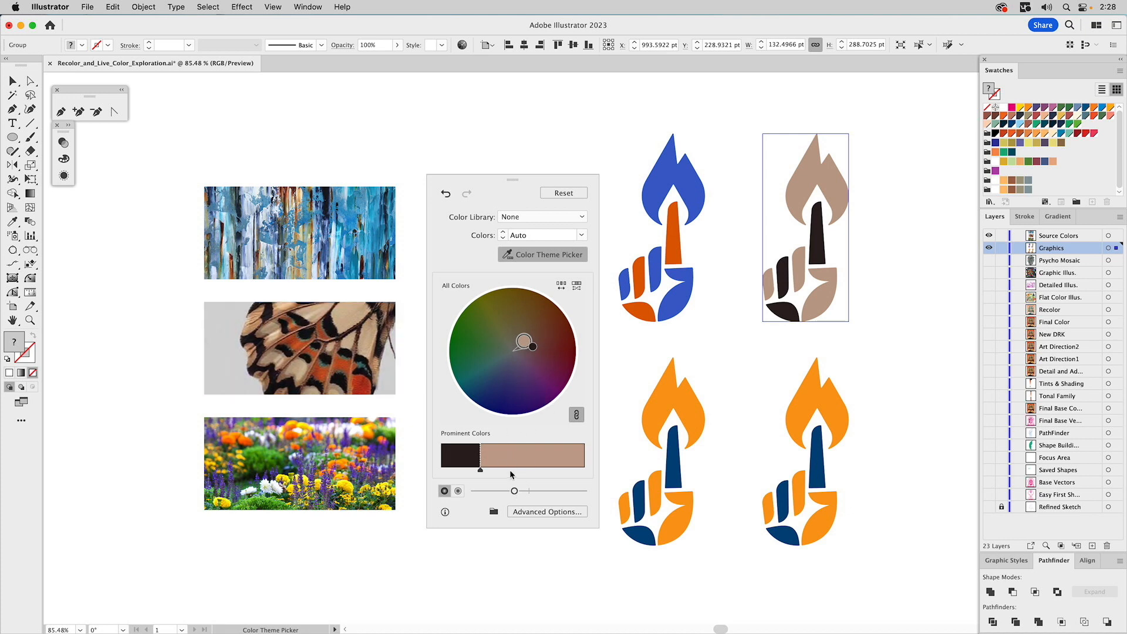
{"action": "left_click", "coordinate": [577, 415]}
{"action": "left_click", "coordinate": [458, 491]}
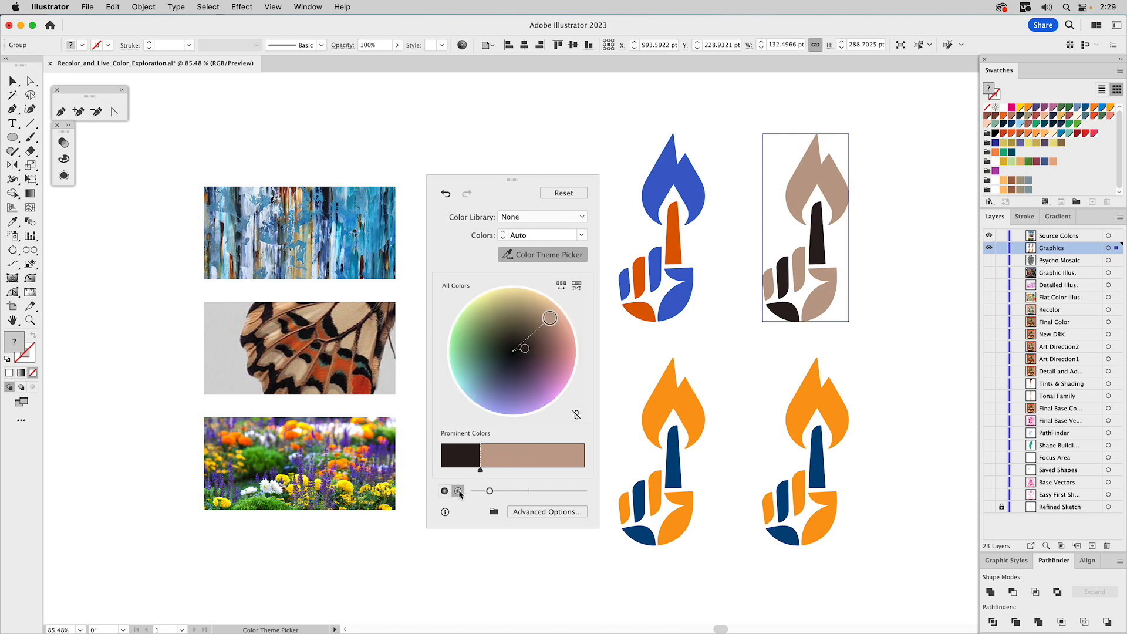
{"action": "left_click_drag", "start_coordinate": [489, 491], "coordinate": [526, 495]}
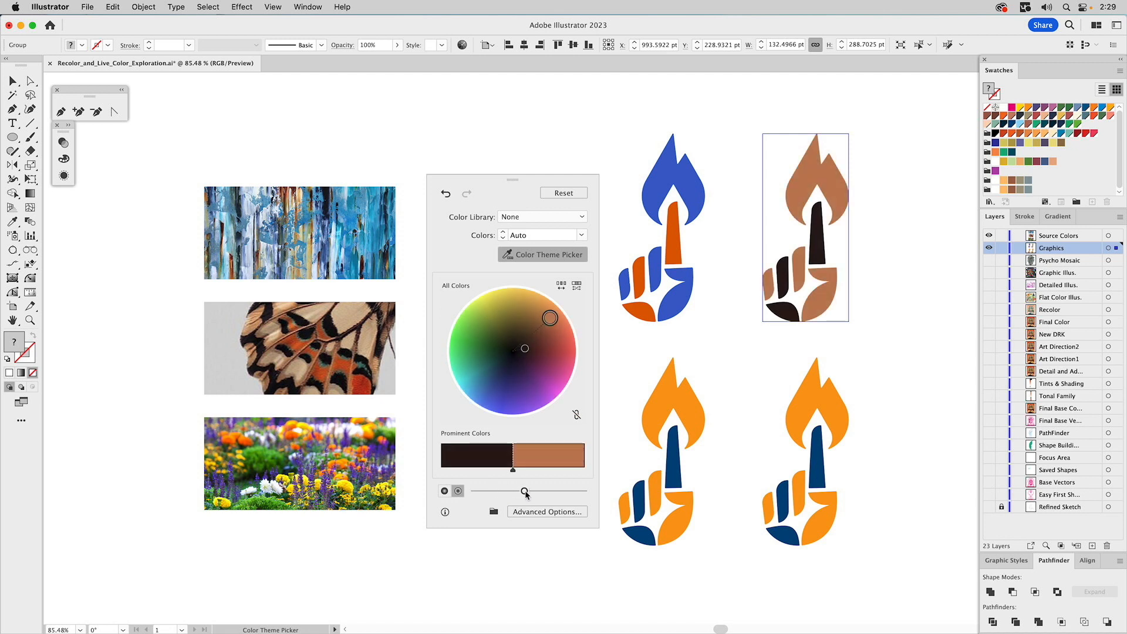
{"action": "left_click_drag", "start_coordinate": [526, 493], "coordinate": [519, 491]}
Shift the icon's flame color to a golden tan and its near-black color to purple on the color wheel
{"action": "left_click_drag", "start_coordinate": [548, 312], "coordinate": [543, 303]}
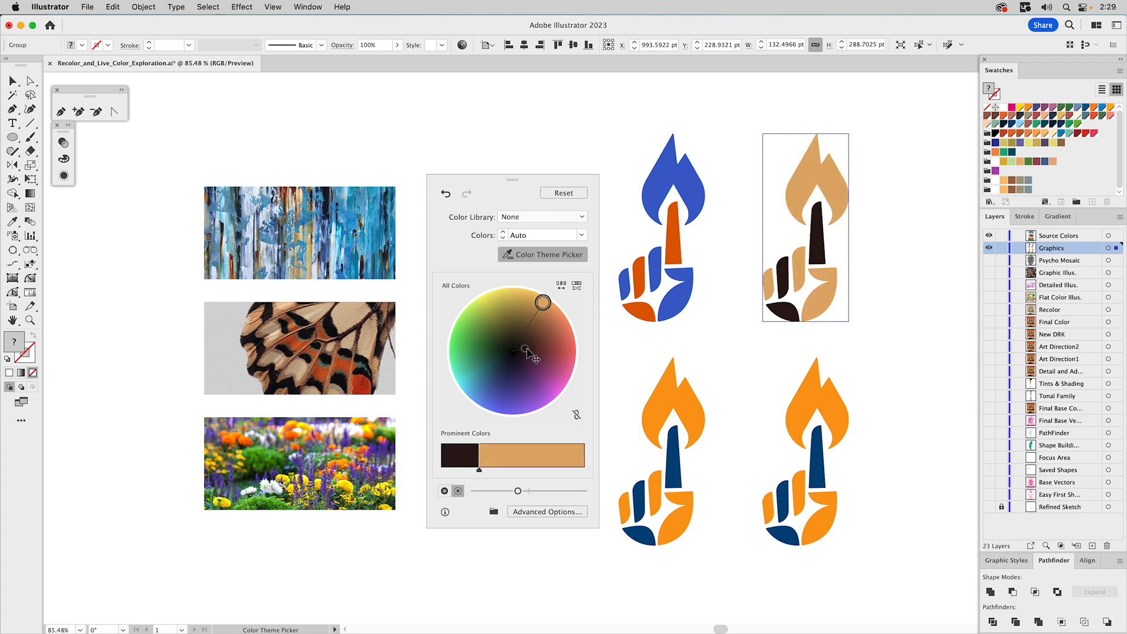
{"action": "mouse_move", "coordinate": [526, 348]}
{"action": "left_mouse_down"}
{"action": "mouse_move", "coordinate": [516, 378]}
{"action": "mouse_move", "coordinate": [527, 393]}
{"action": "left_mouse_up"}
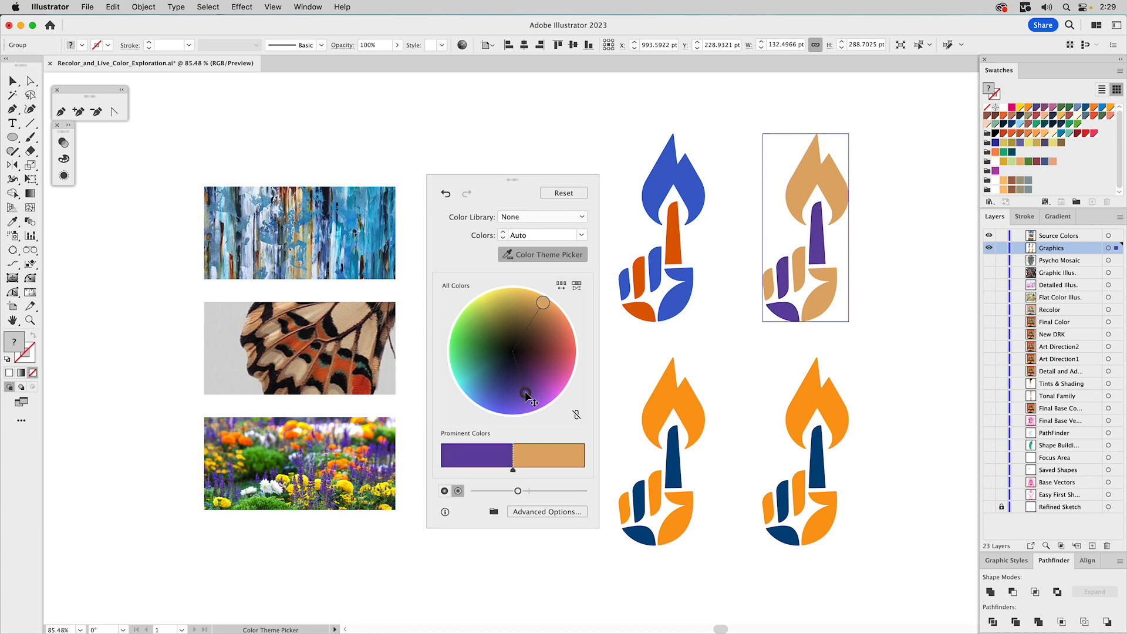
{"action": "left_click_drag", "start_coordinate": [543, 302], "coordinate": [532, 303]}
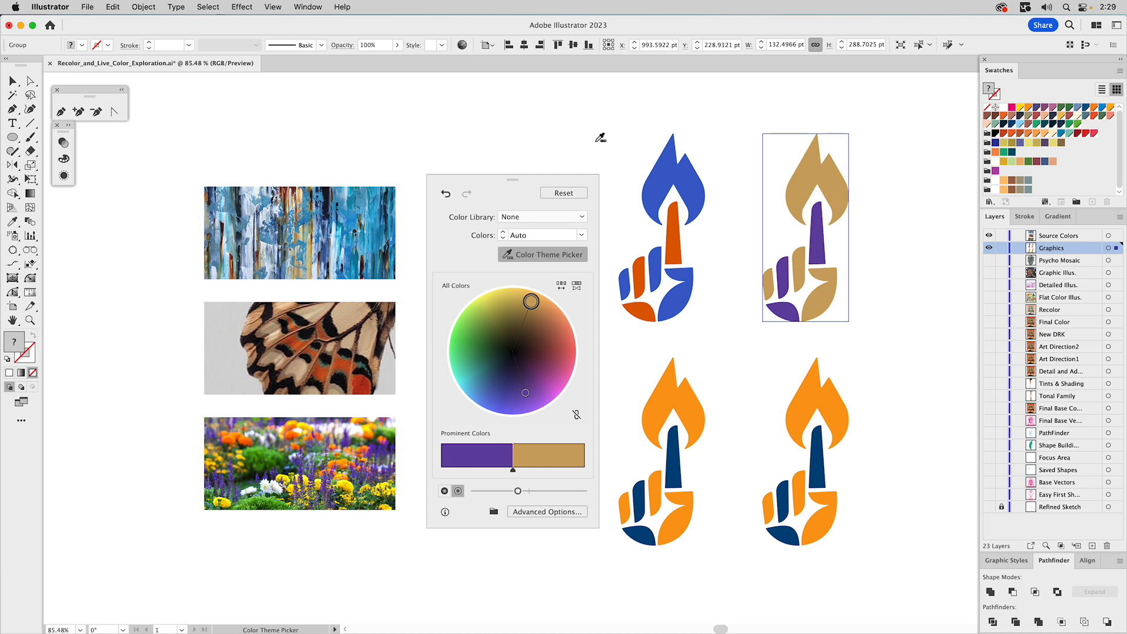
Save the purple and golden-tan scheme's prominent colors as a swatch group, leave the color theme picker and deselect the icon
{"action": "left_click", "coordinate": [494, 511]}
{"action": "left_click", "coordinate": [508, 536]}
{"action": "key", "text": "Escape"}
{"action": "left_click", "coordinate": [576, 135]}
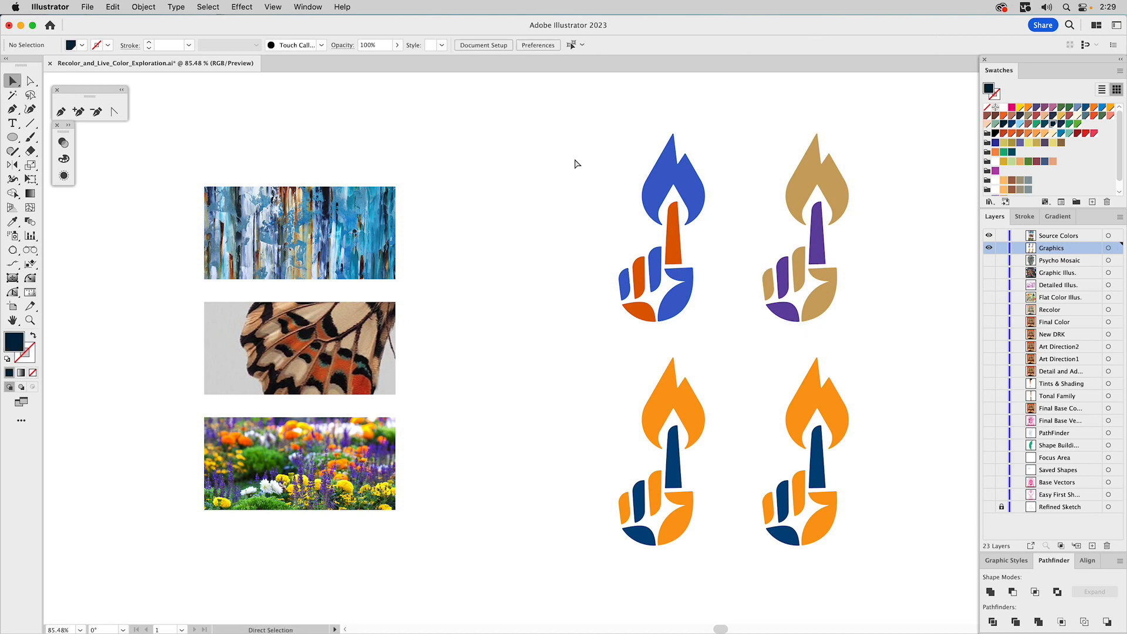
Open Recolor Artwork for the lower-left torch icon and place its window clear of the icons
{"action": "left_click", "coordinate": [679, 406]}
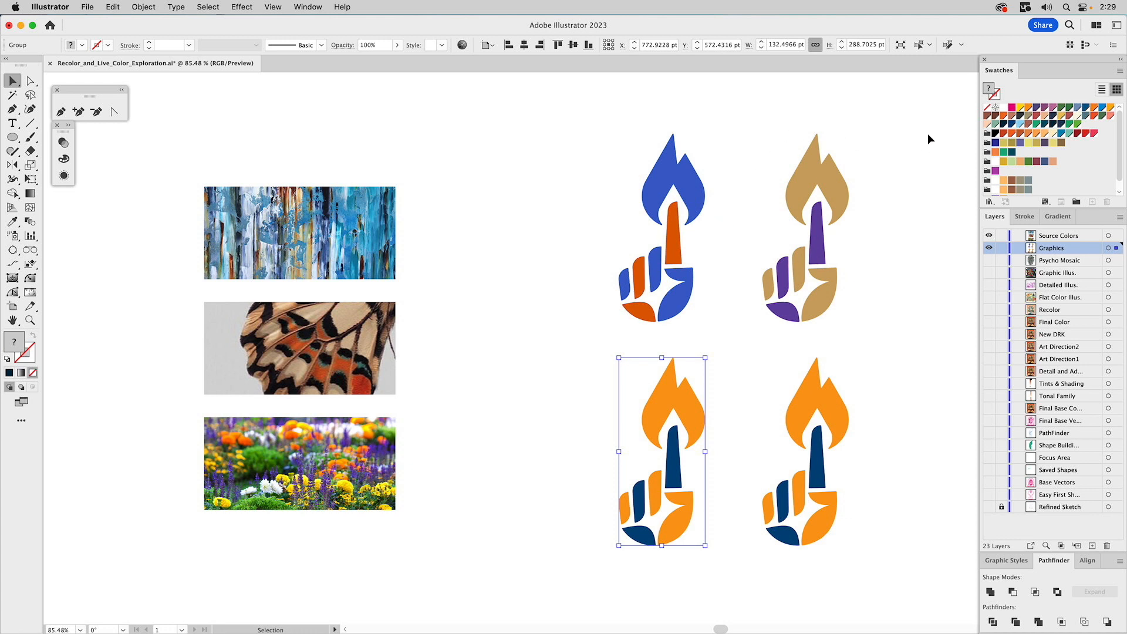
{"action": "left_click", "coordinate": [462, 45]}
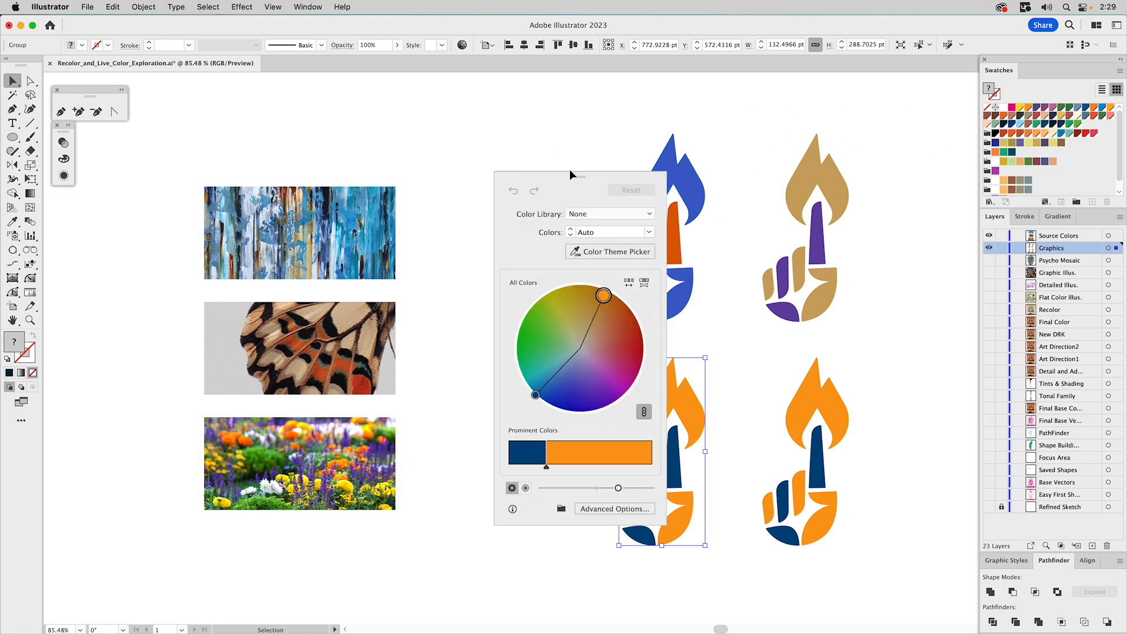
{"action": "left_click_drag", "start_coordinate": [582, 173], "coordinate": [515, 170]}
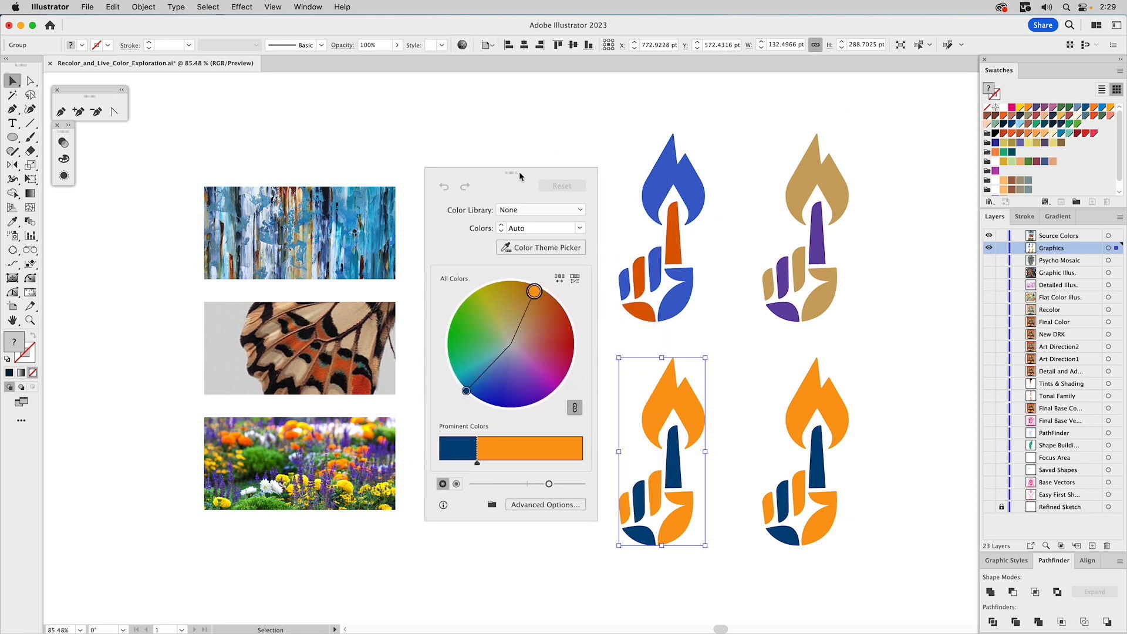
Try a color theme picked from the flower garden photo on the lower-left torch icon, and reset the colors
{"action": "left_click", "coordinate": [552, 247]}
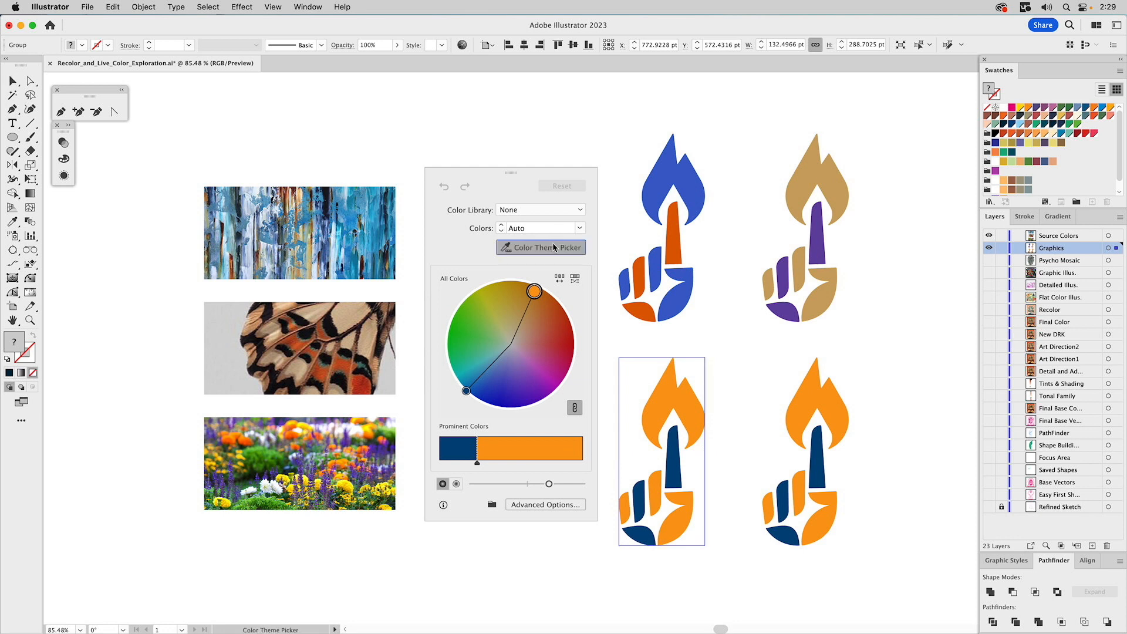
{"action": "left_click", "coordinate": [359, 452]}
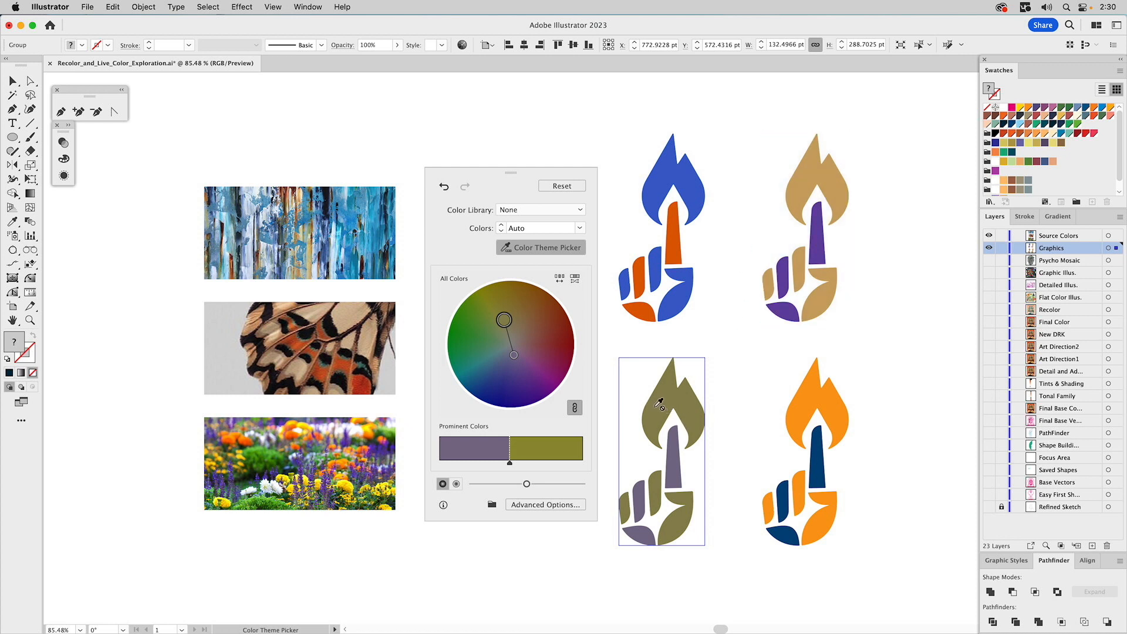
{"action": "left_click", "coordinate": [569, 187]}
Recolor the lower-left torch icon with the Earthtone color library, save its prominent colors as a swatch group and deselect it
{"action": "left_click", "coordinate": [564, 208]}
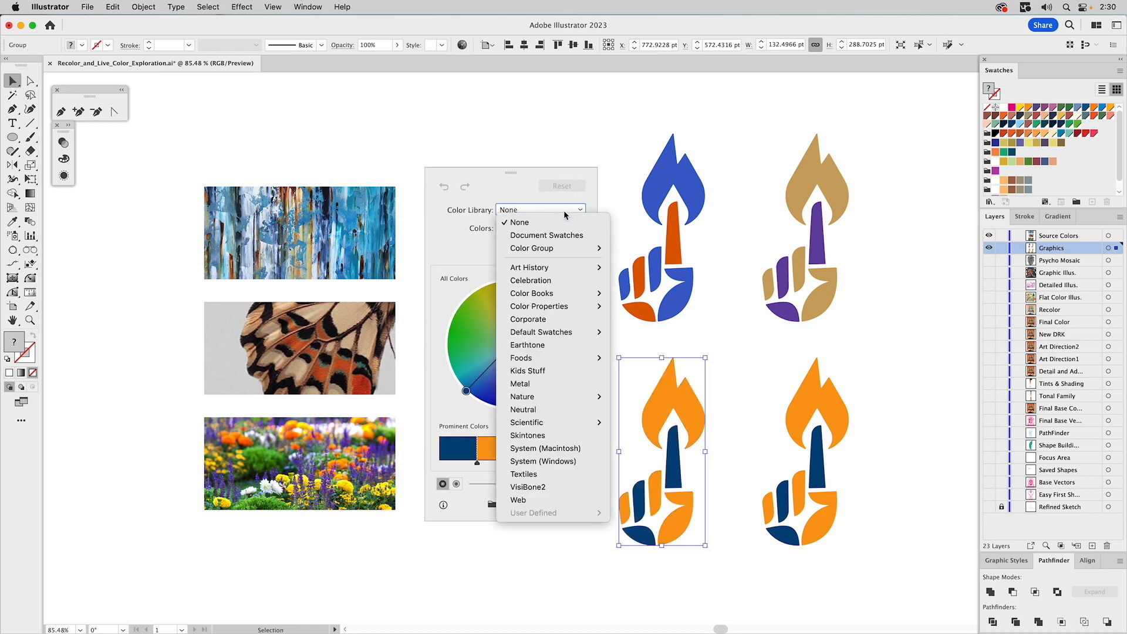
{"action": "left_click", "coordinate": [552, 347]}
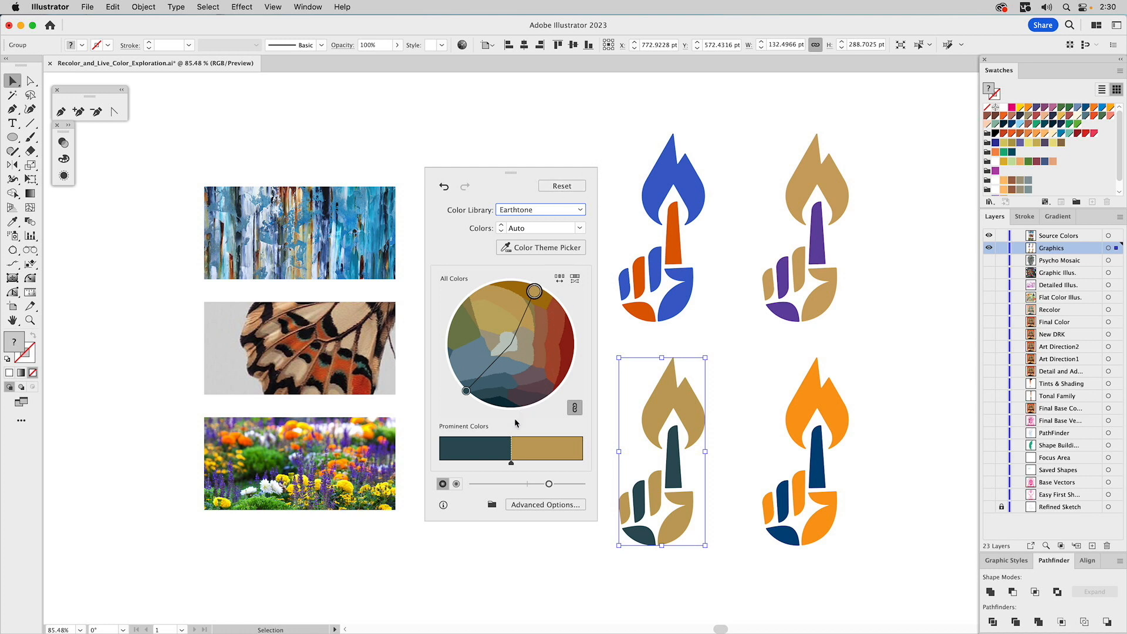
{"action": "left_click", "coordinate": [492, 504]}
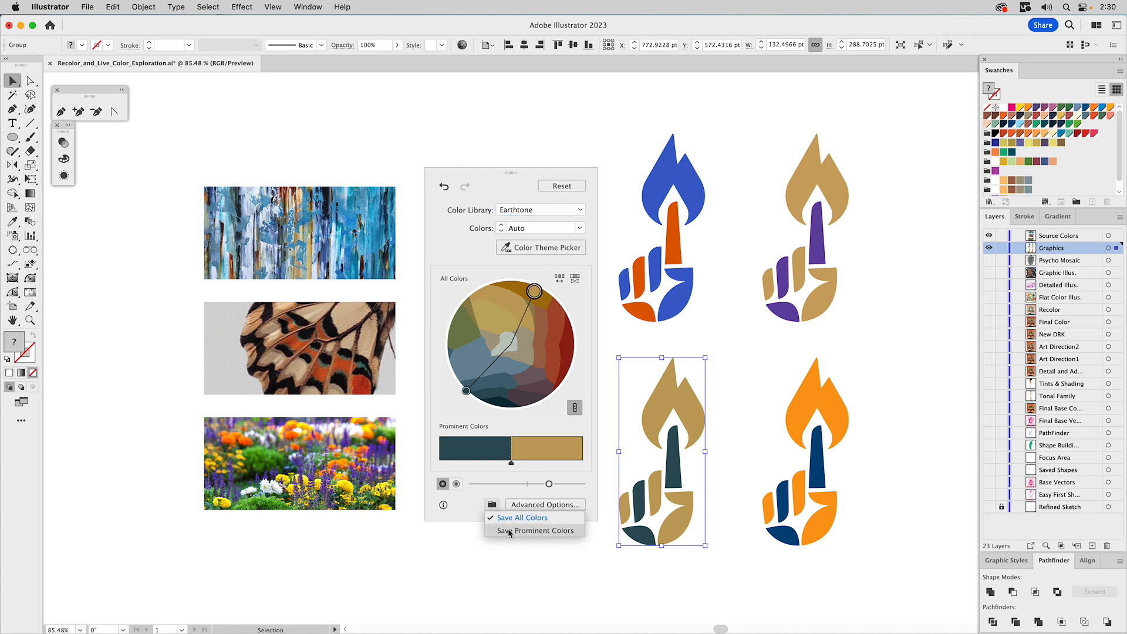
{"action": "left_click", "coordinate": [508, 529]}
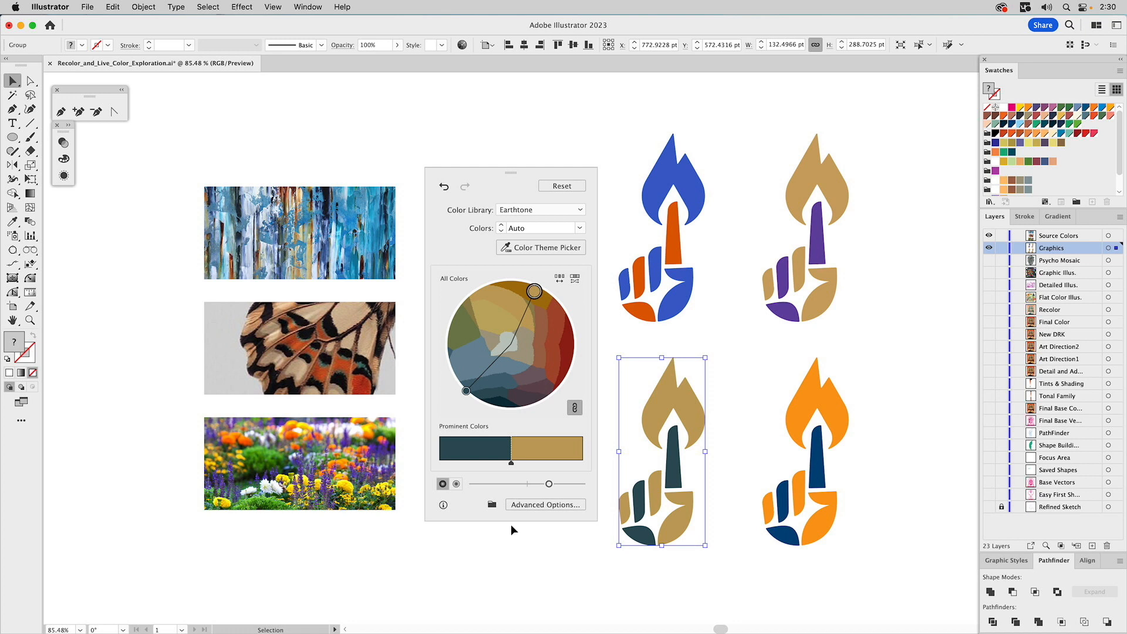
{"action": "left_click", "coordinate": [580, 142]}
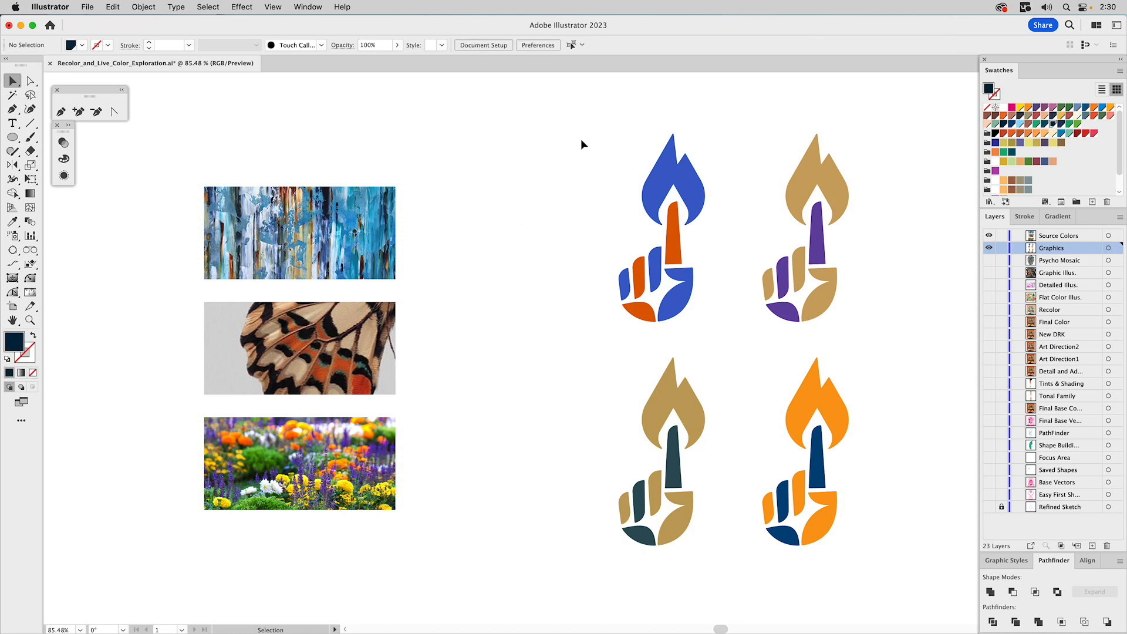